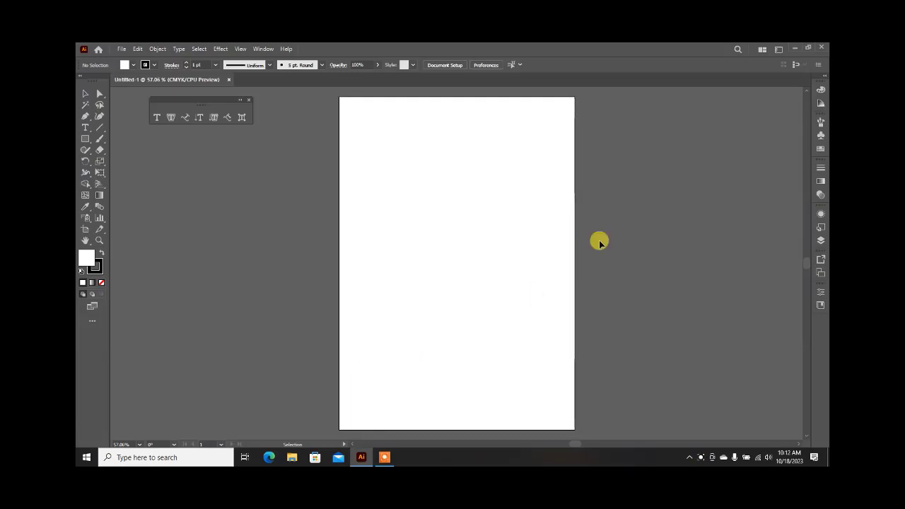
Close the floating set of type tools
{"action": "left_click", "coordinate": [101, 128]}
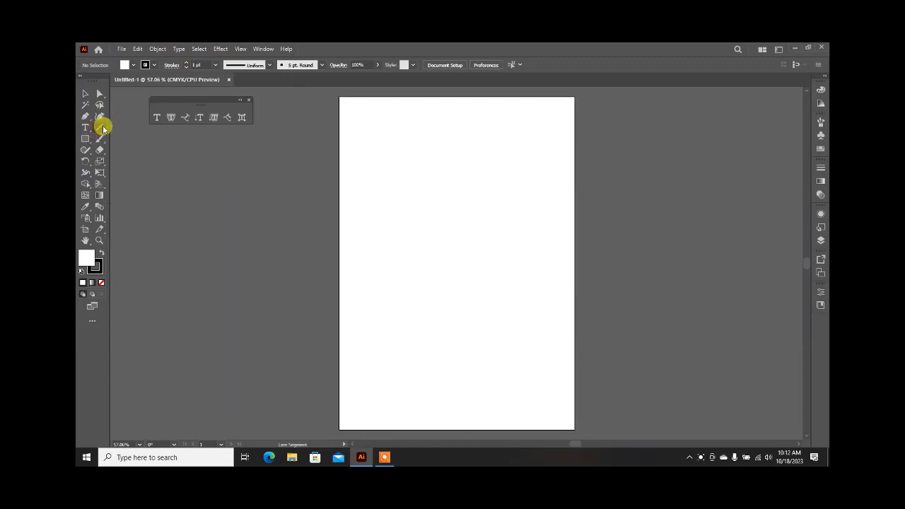
{"action": "left_click", "coordinate": [103, 131]}
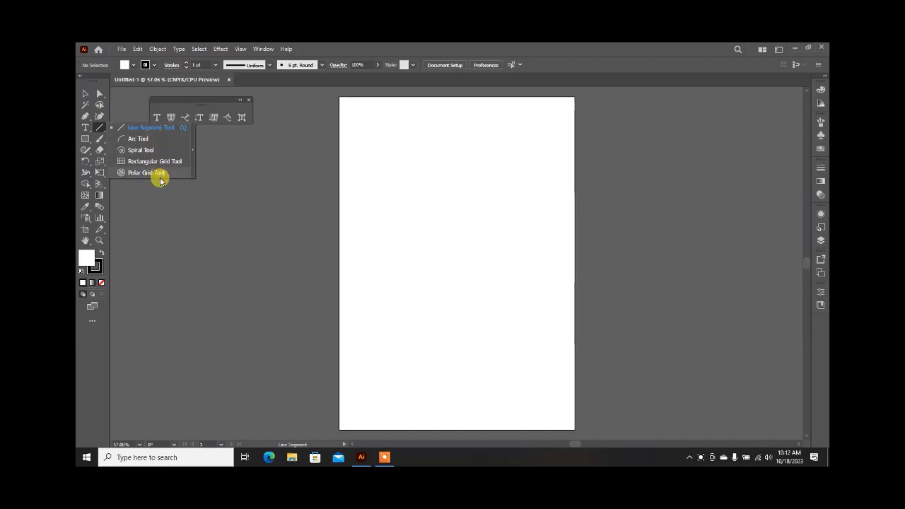
{"action": "left_click", "coordinate": [249, 102]}
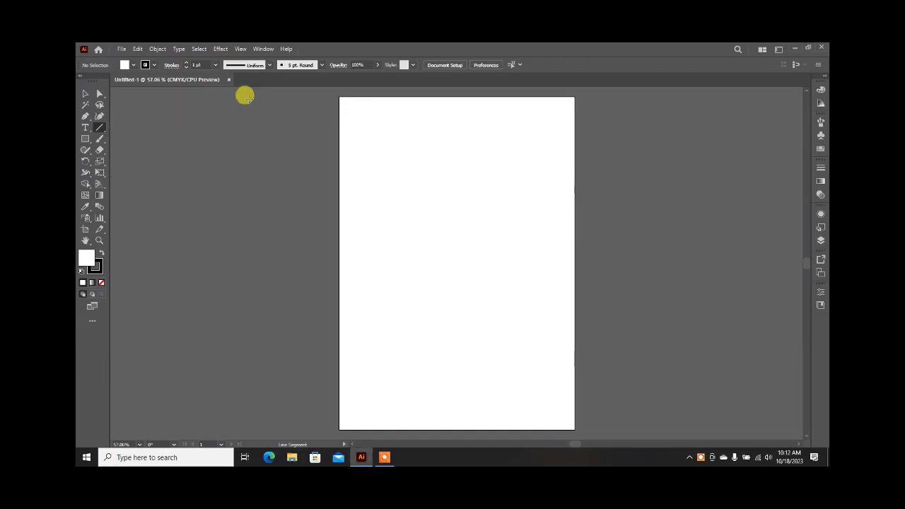
Detach the line tool group as a floating palette beside the artboard and arrange its tools vertically
{"action": "left_click", "coordinate": [105, 132]}
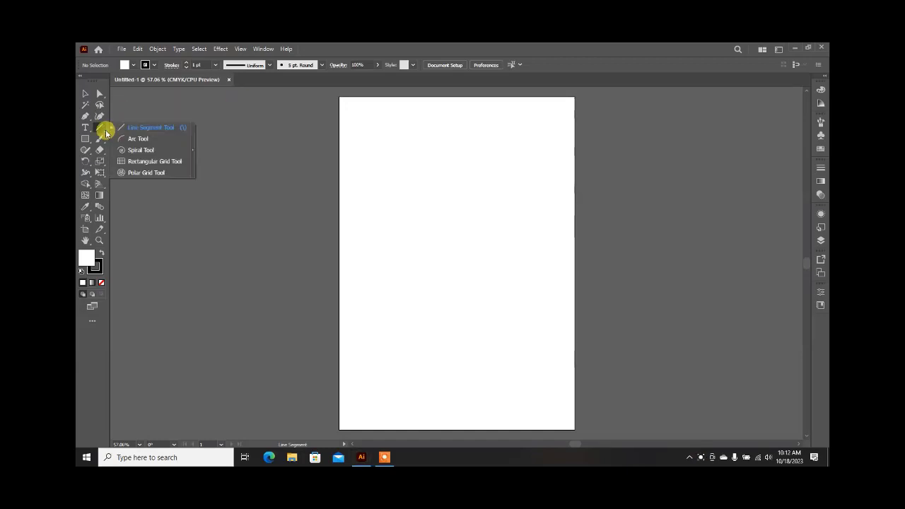
{"action": "left_click", "coordinate": [192, 152]}
{"action": "left_click", "coordinate": [186, 146]}
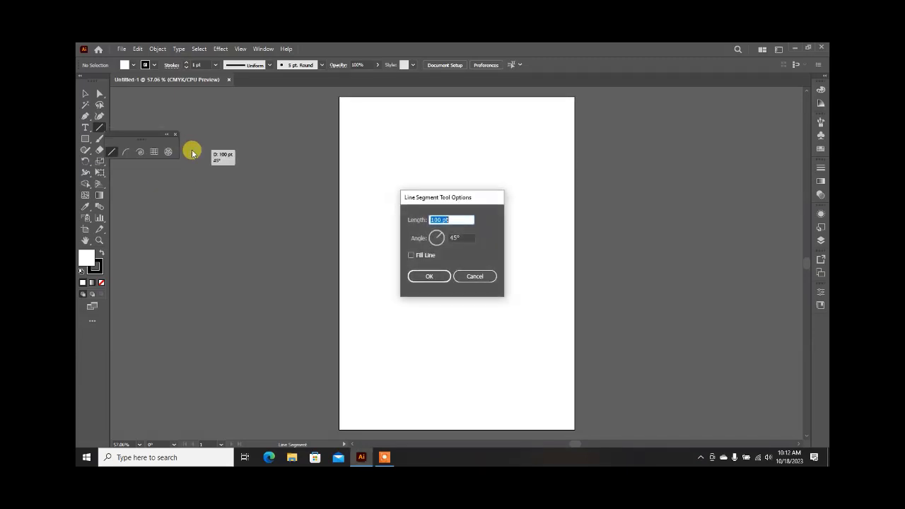
{"action": "left_click", "coordinate": [473, 277]}
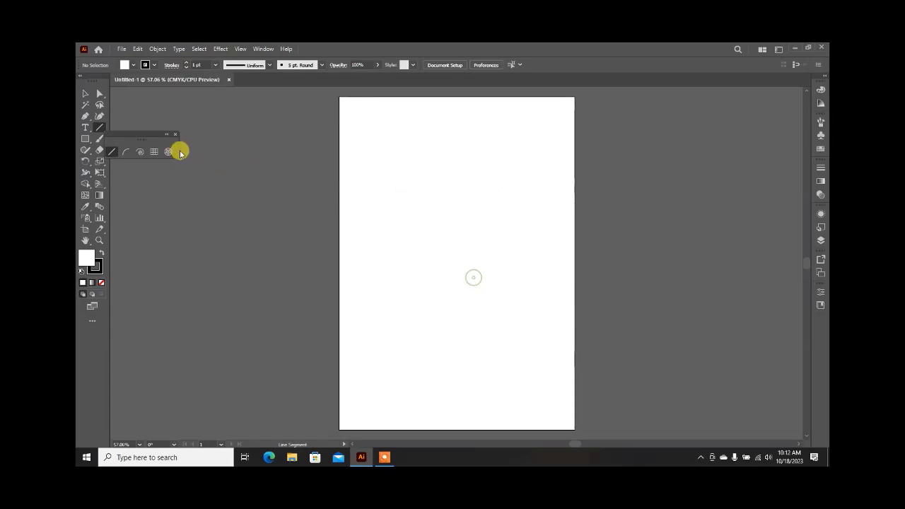
{"action": "left_click_drag", "start_coordinate": [126, 134], "coordinate": [162, 126]}
{"action": "left_click", "coordinate": [197, 123]}
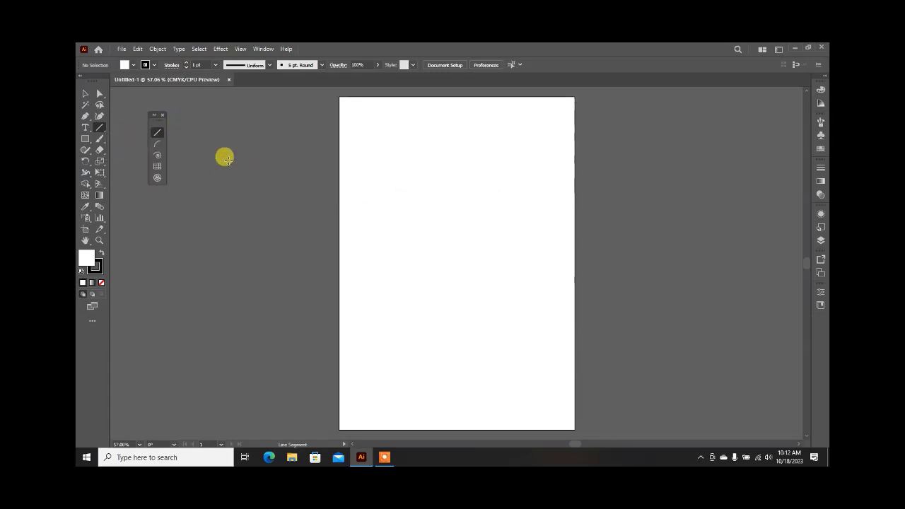
Draw two nearly horizontal freehand line segments near the artboard's upper edge, the lower one about 394 pt long
{"action": "double_click", "coordinate": [157, 132]}
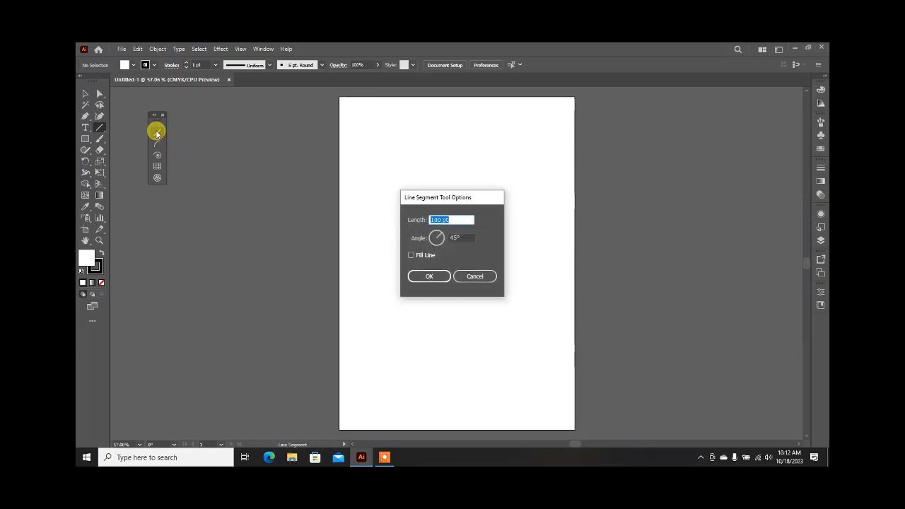
{"action": "left_click", "coordinate": [471, 278]}
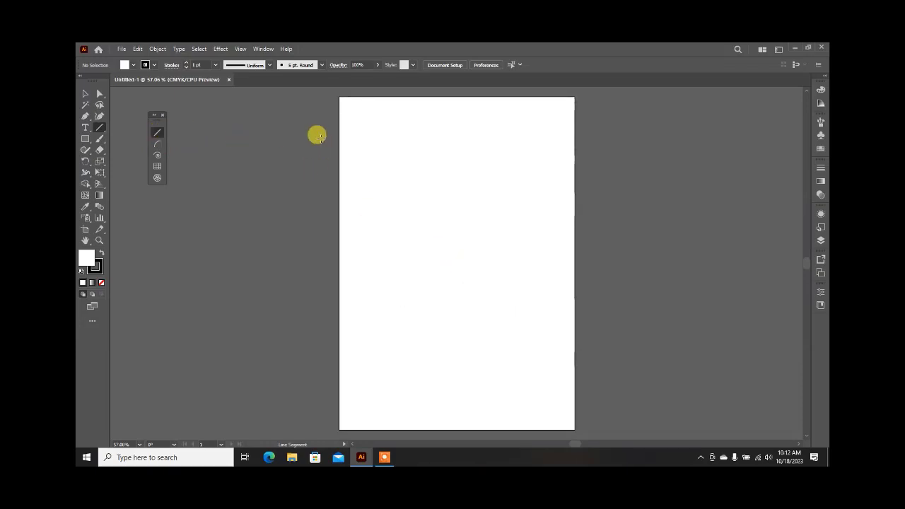
{"action": "left_click_drag", "start_coordinate": [346, 133], "coordinate": [469, 135]}
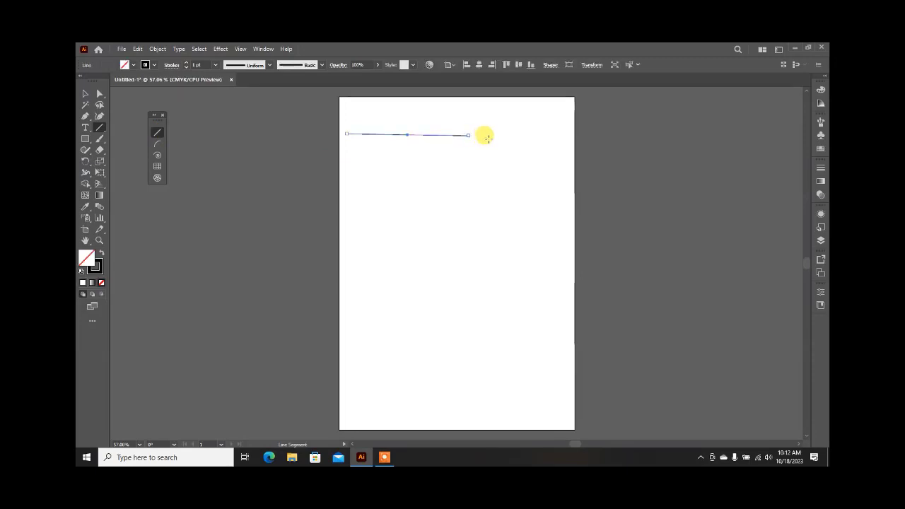
{"action": "left_click_drag", "start_coordinate": [361, 160], "coordinate": [518, 160]}
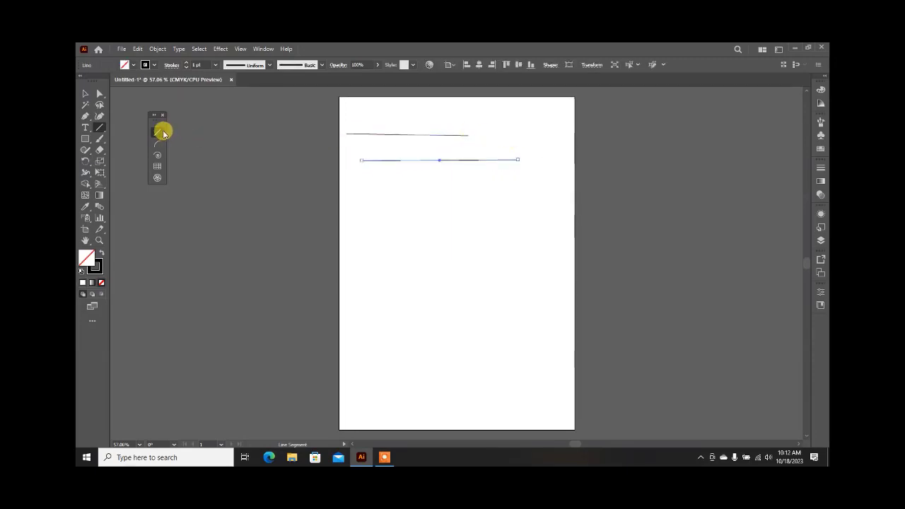
{"action": "left_click", "coordinate": [361, 215]}
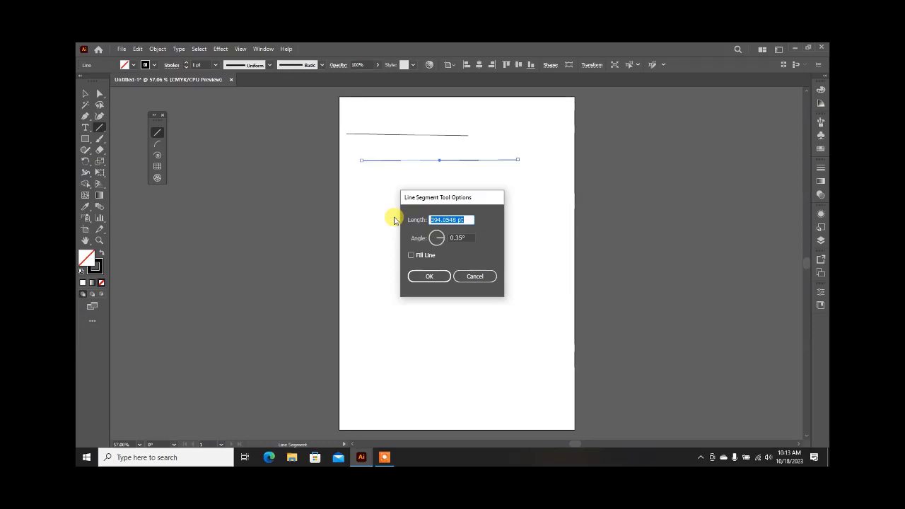
{"action": "left_click", "coordinate": [466, 277]}
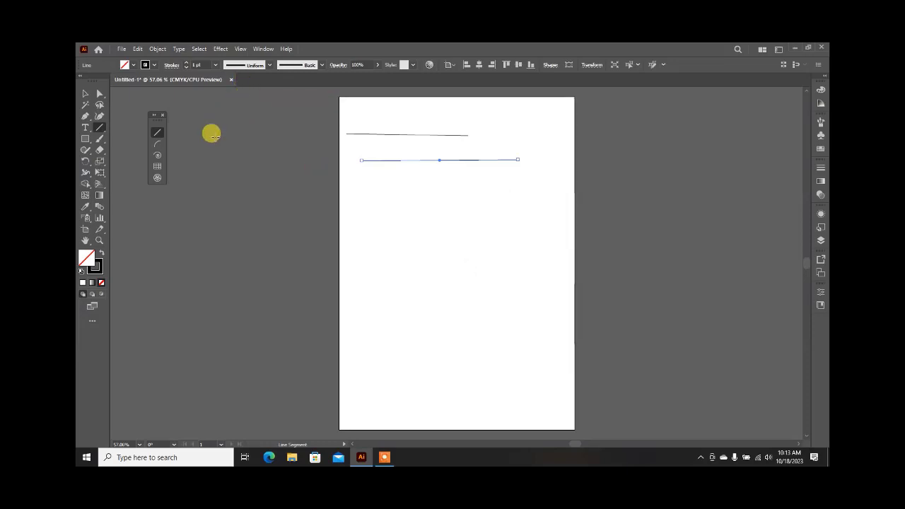
{"action": "left_click", "coordinate": [382, 209]}
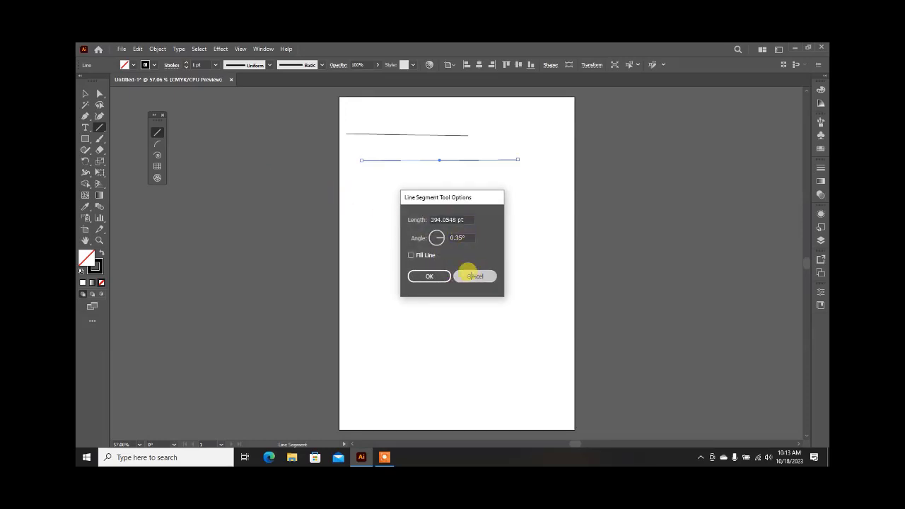
{"action": "left_click", "coordinate": [469, 274]}
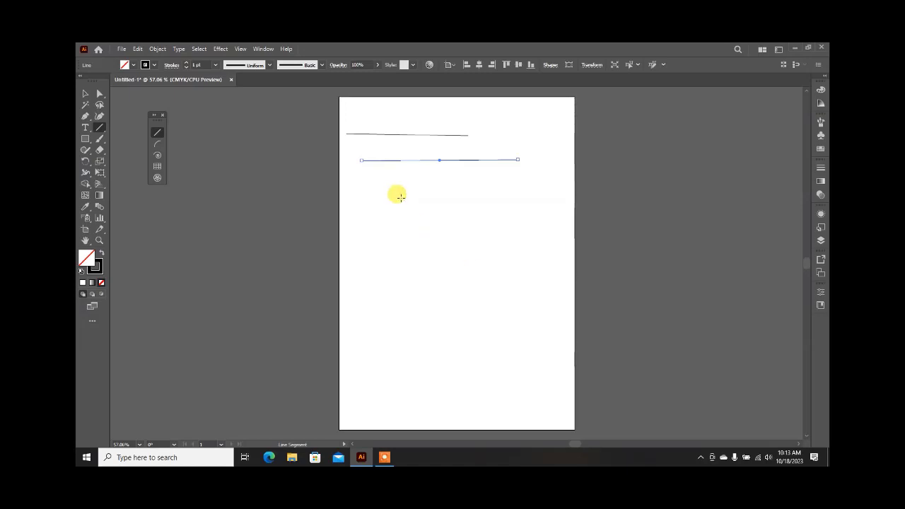
Show the rulers and set their units to inches
{"action": "key", "text": "ctrl"}
{"action": "key", "text": "ctrl+r"}
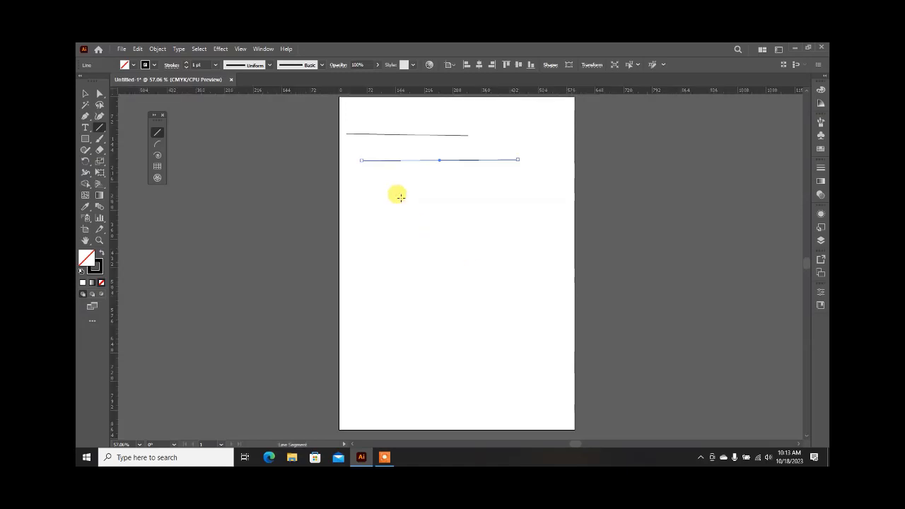
{"action": "right_click", "coordinate": [263, 92]}
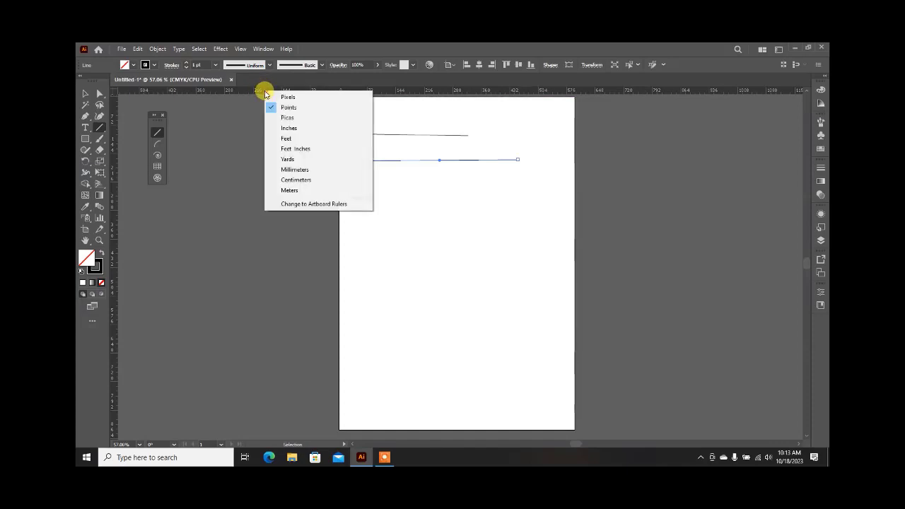
{"action": "left_click", "coordinate": [285, 130]}
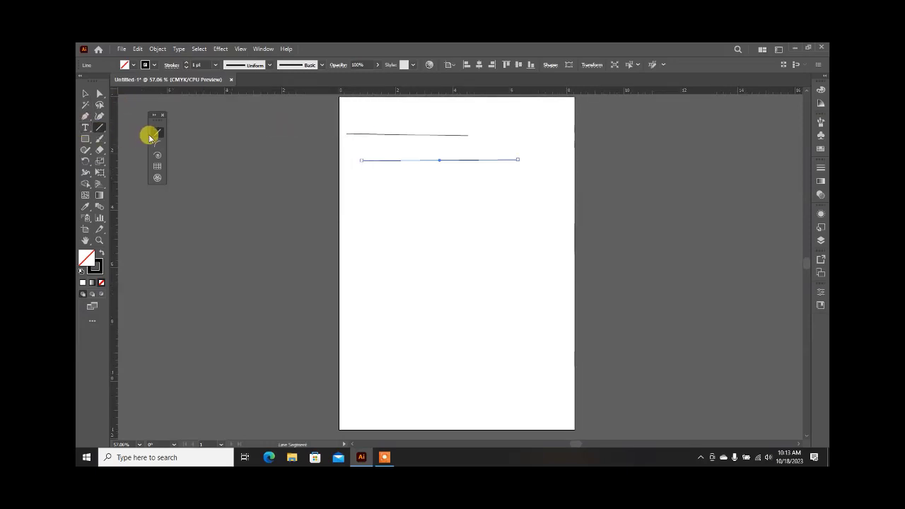
Create a line segment 5 in long at 0° with Fill Line enabled below the two freehand lines, and deselect it
{"action": "left_click", "coordinate": [362, 207]}
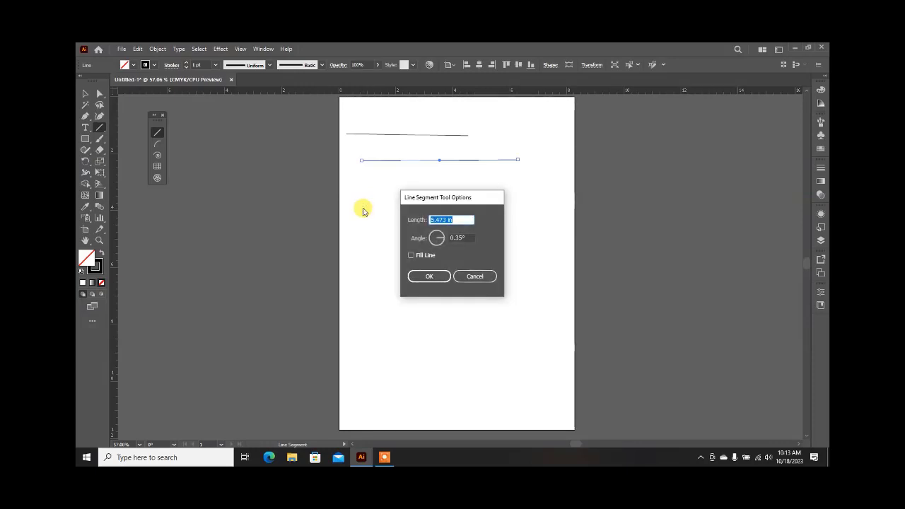
{"action": "type", "text": "5"}
{"action": "left_click", "coordinate": [453, 237]}
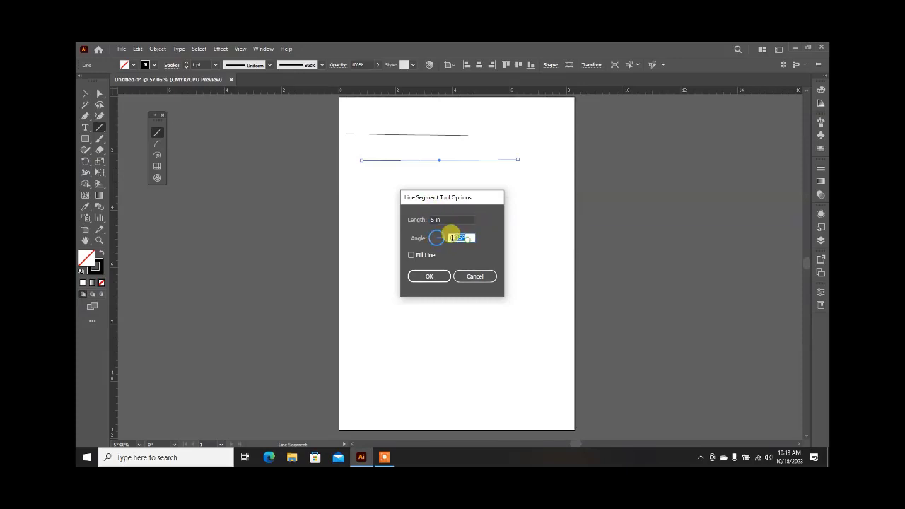
{"action": "type", "text": "0"}
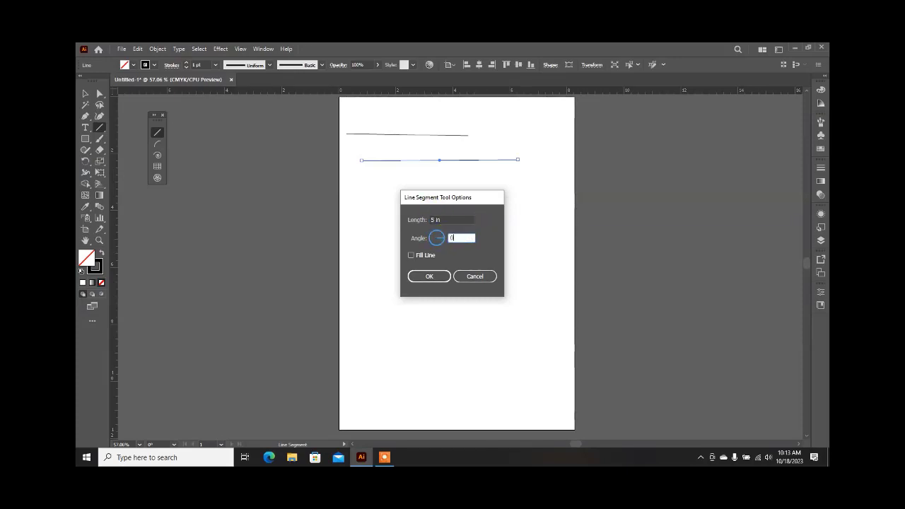
{"action": "left_click", "coordinate": [414, 253]}
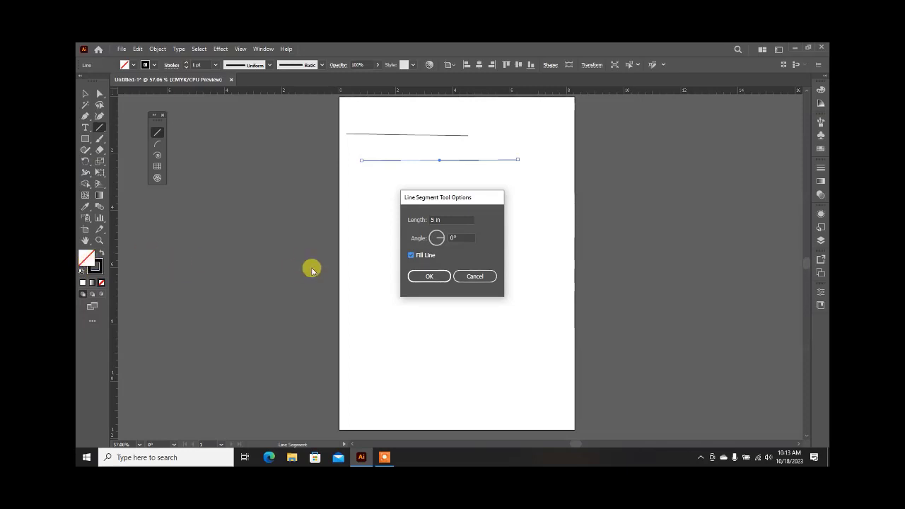
{"action": "left_click", "coordinate": [417, 275]}
{"action": "scroll", "coordinate": [389, 218], "scroll_direction": "up", "scroll_amount": 2}
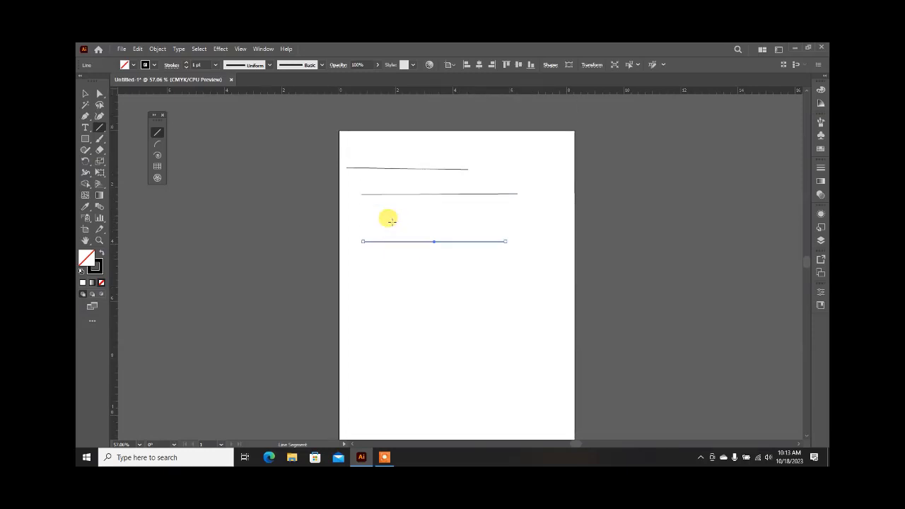
{"action": "left_click", "coordinate": [83, 95]}
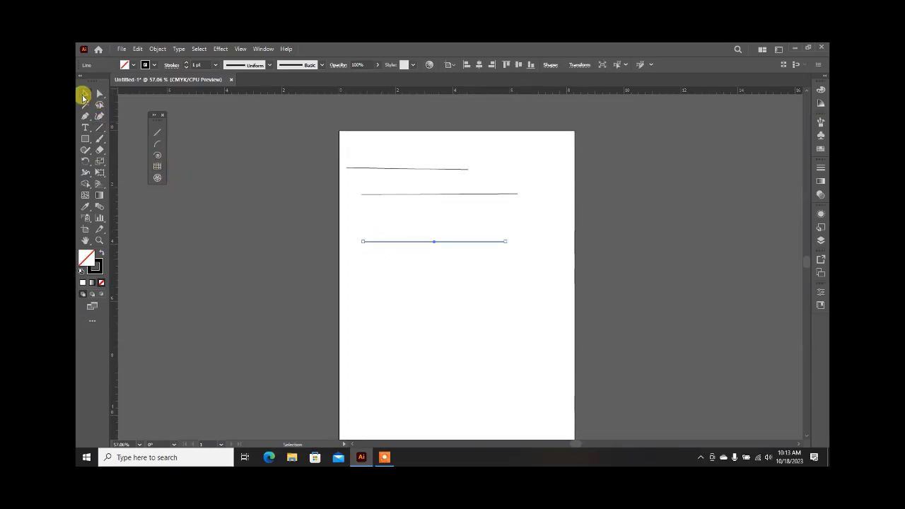
{"action": "left_click", "coordinate": [234, 255]}
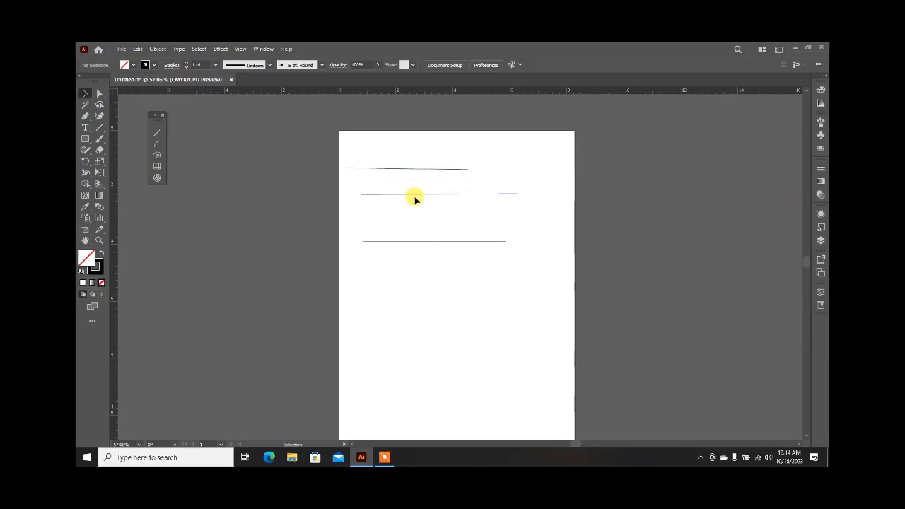
Create a line segment 5 in long at 90°, starting above the right end of the lowest horizontal line
{"action": "key", "text": "ctrl+1"}
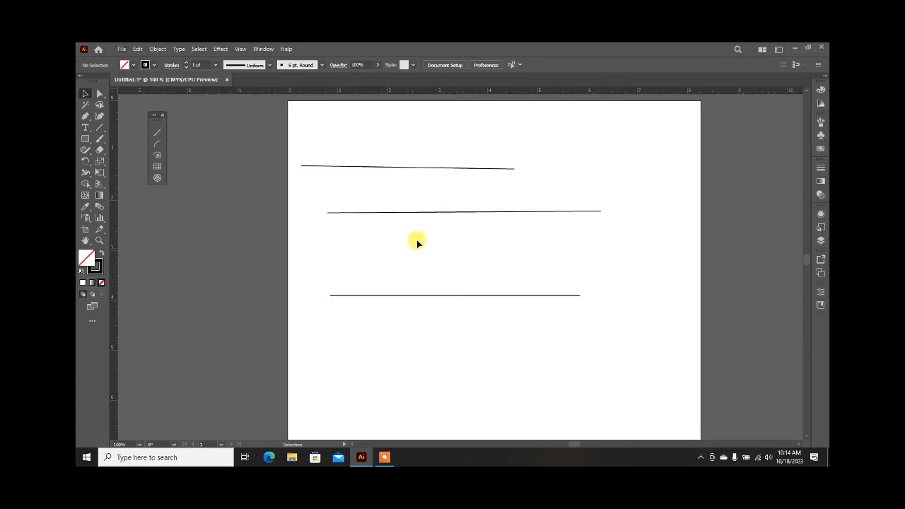
{"action": "key", "text": "ctrl+equal"}
{"action": "key", "text": "ctrl+equal"}
{"action": "key", "text": "ctrl+minus"}
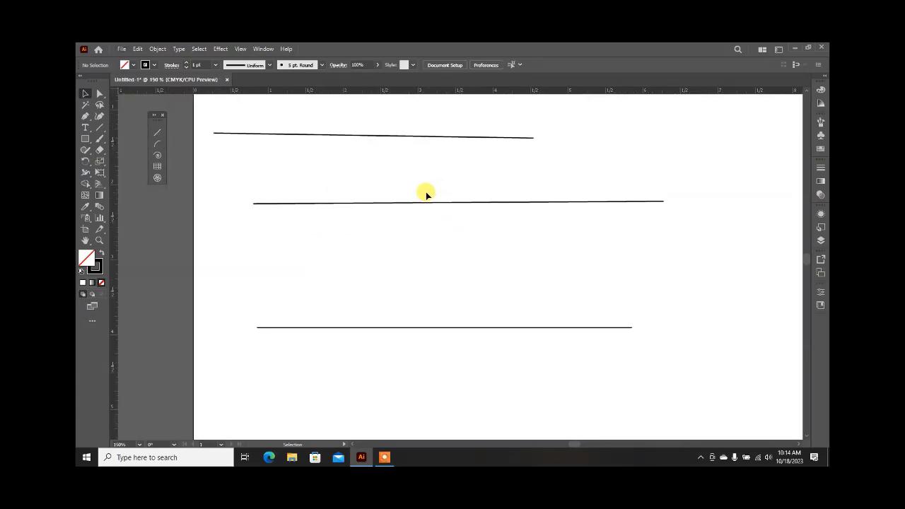
{"action": "scroll", "coordinate": [356, 174], "scroll_direction": "down", "scroll_amount": 1}
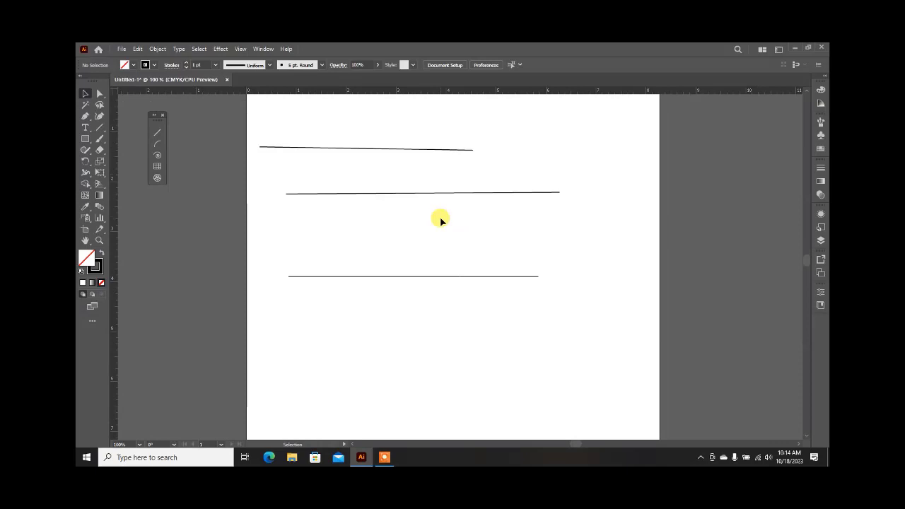
{"action": "left_click", "coordinate": [156, 132]}
{"action": "left_click_drag", "start_coordinate": [538, 276], "coordinate": [538, 216]}
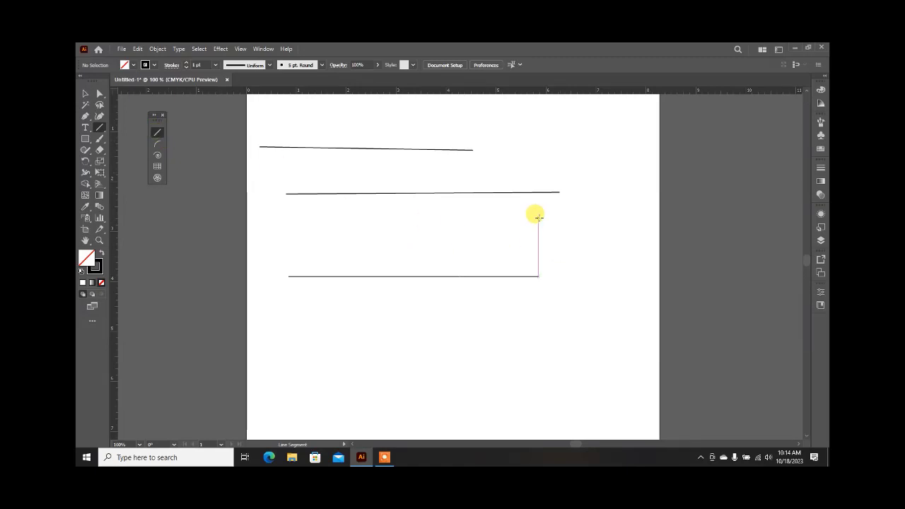
{"action": "left_click", "coordinate": [539, 217]}
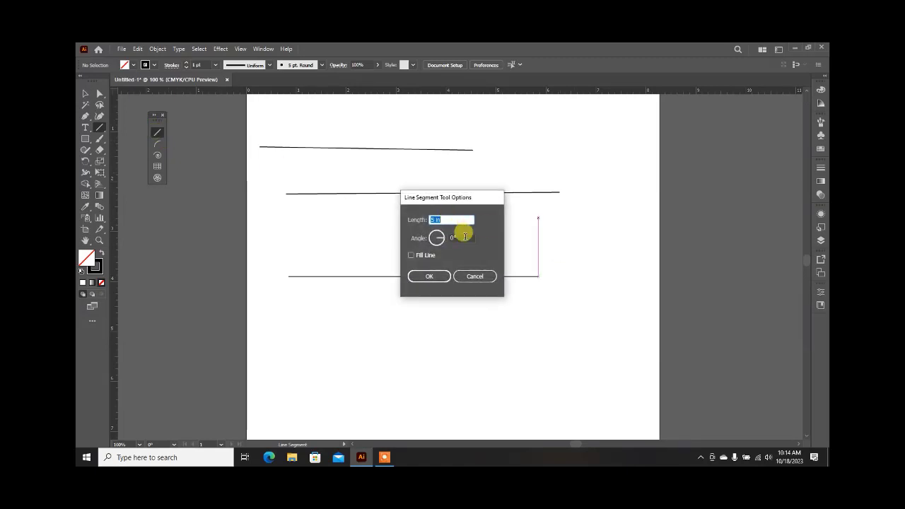
{"action": "left_click", "coordinate": [460, 237]}
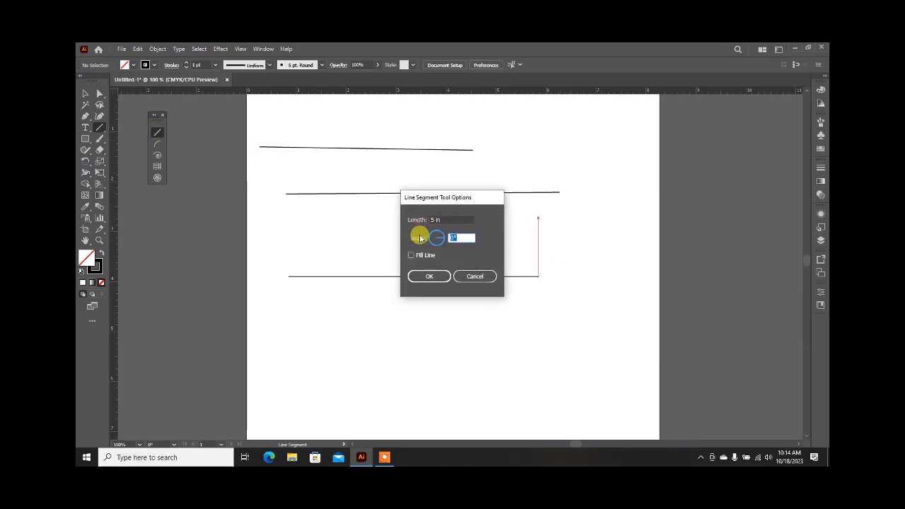
{"action": "type", "text": "9"}
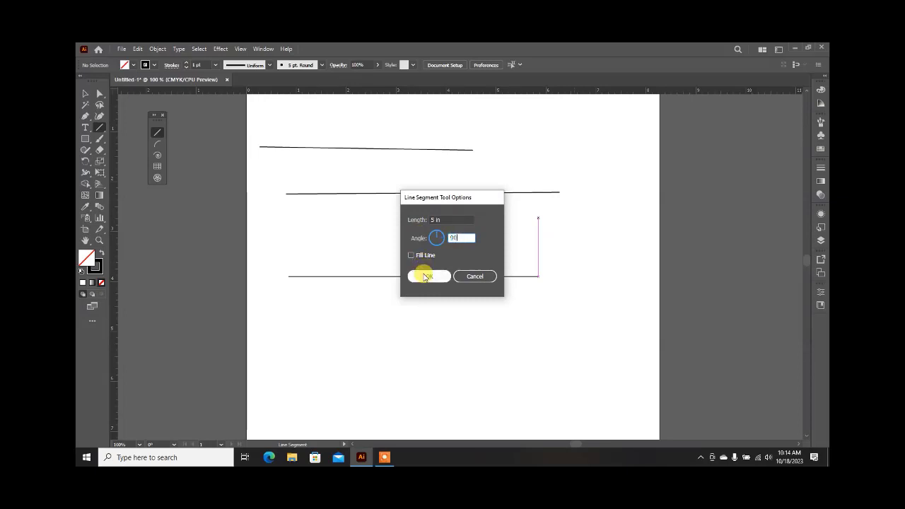
{"action": "left_click", "coordinate": [418, 276]}
Move the vertical line down and to the right so it stands beside the horizontal lines
{"action": "scroll", "coordinate": [476, 255], "scroll_direction": "down", "scroll_amount": 1}
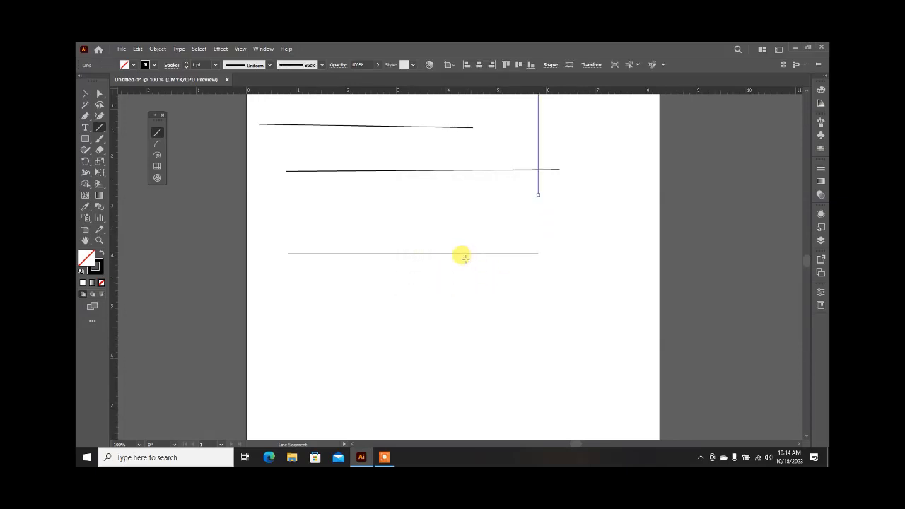
{"action": "left_click", "coordinate": [87, 92]}
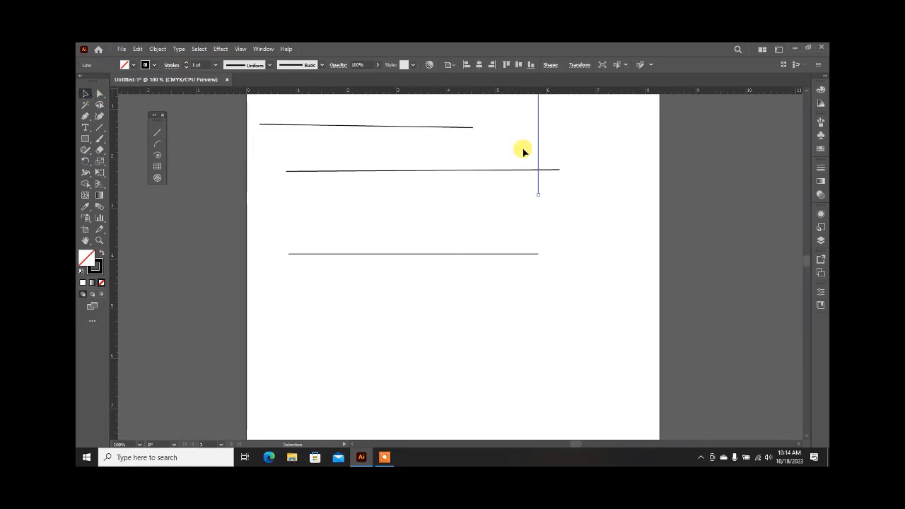
{"action": "left_click_drag", "start_coordinate": [537, 145], "coordinate": [575, 366]}
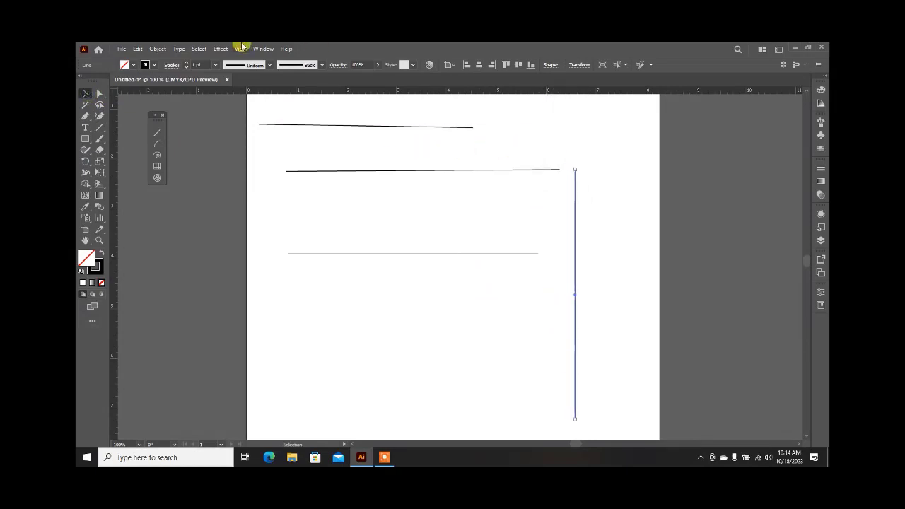
Give the 5 in horizontal line a red fill and a red stroke
{"action": "scroll", "coordinate": [233, 49], "scroll_direction": "down", "scroll_amount": 7}
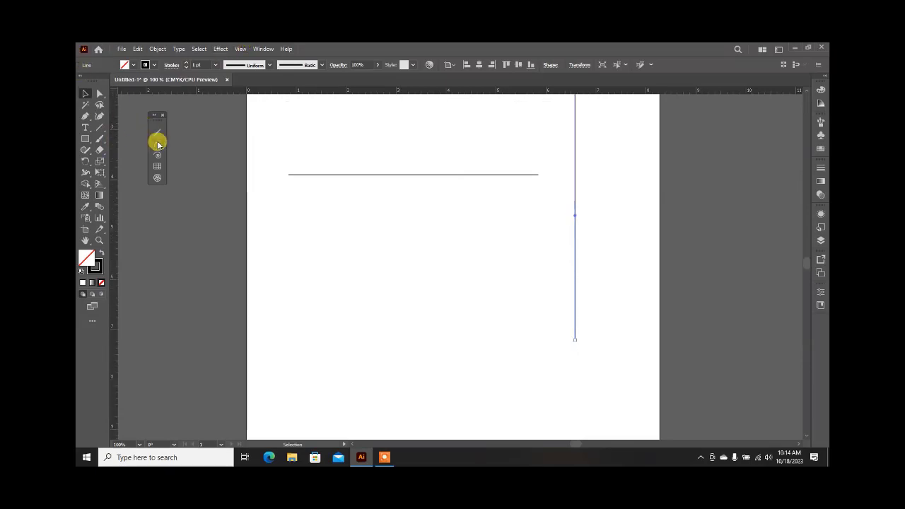
{"action": "left_click", "coordinate": [424, 174]}
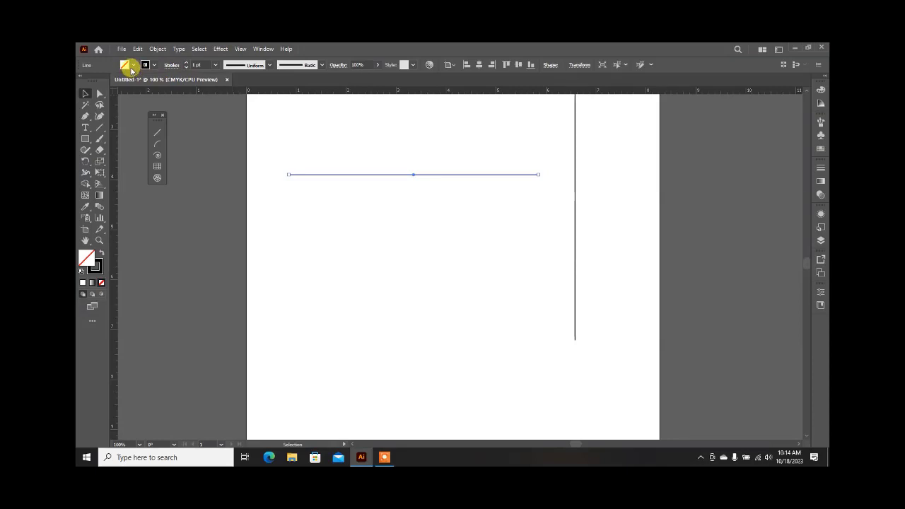
{"action": "left_click", "coordinate": [132, 65]}
{"action": "left_click", "coordinate": [107, 81]}
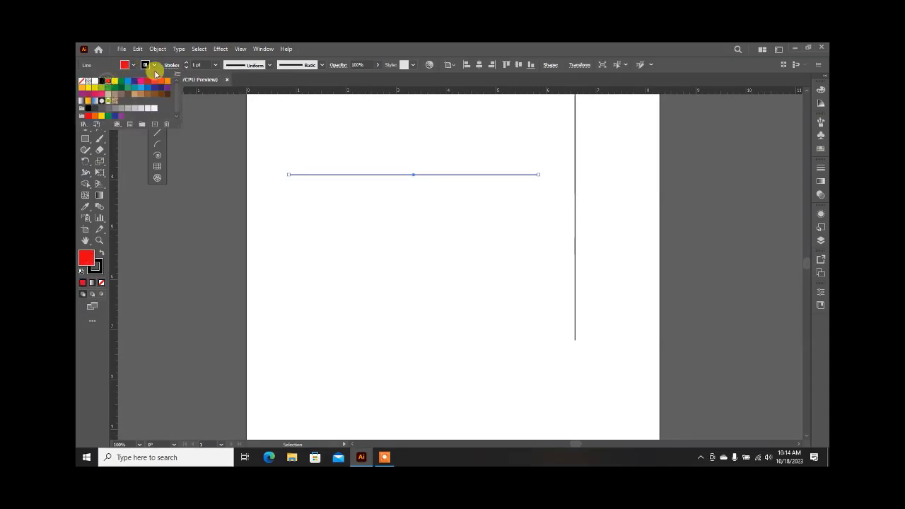
{"action": "left_click", "coordinate": [154, 66]}
{"action": "left_click", "coordinate": [153, 65]}
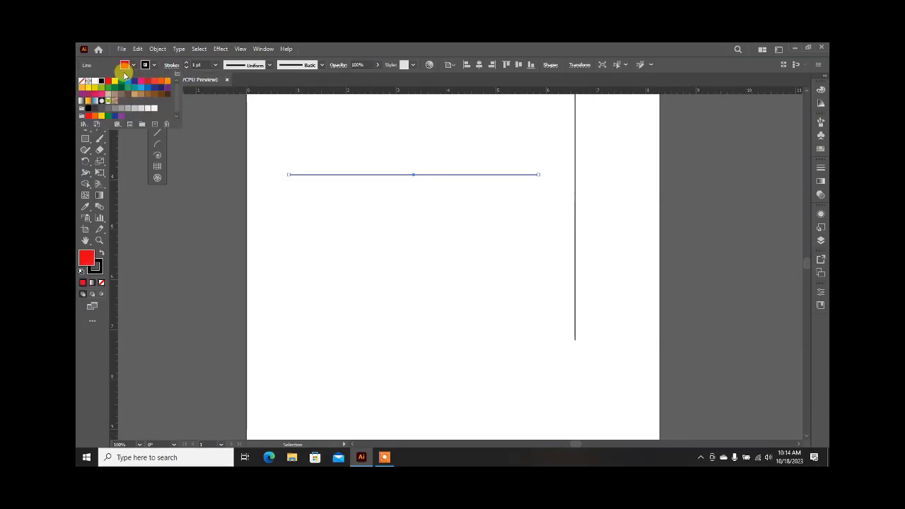
{"action": "left_click", "coordinate": [147, 81]}
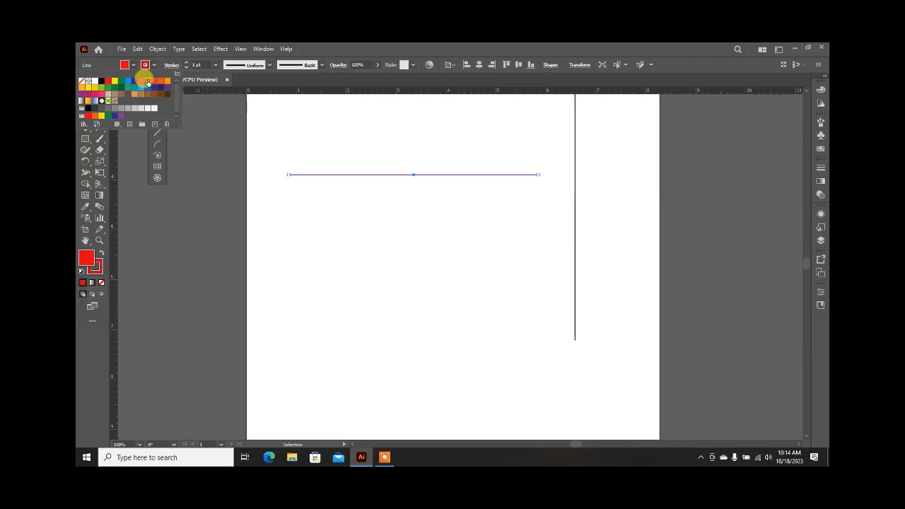
Increase the red line's stroke weight to 14 pt
{"action": "left_click", "coordinate": [186, 62]}
{"action": "left_click", "coordinate": [186, 62]}
{"action": "left_click", "coordinate": [186, 63]}
{"action": "left_click", "coordinate": [186, 62]}
{"action": "left_click", "coordinate": [186, 62]}
{"action": "left_click", "coordinate": [186, 63]}
{"action": "left_click", "coordinate": [186, 62]}
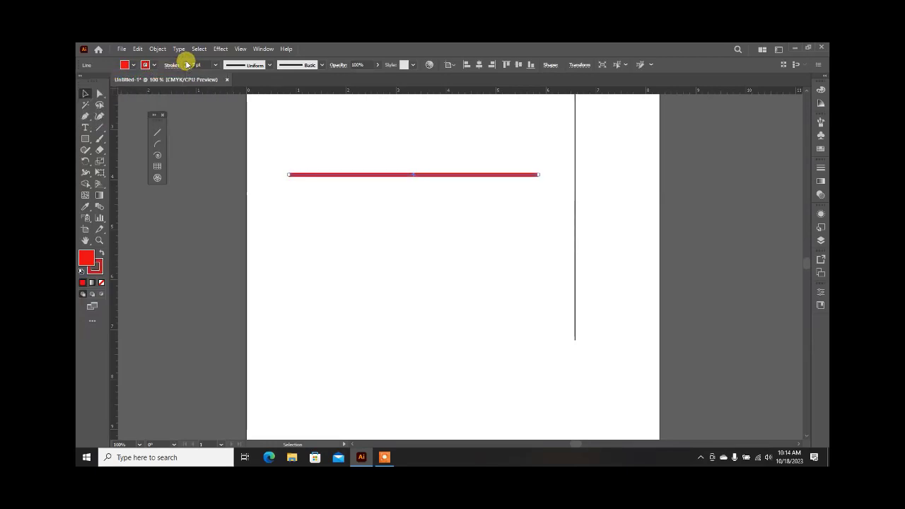
{"action": "left_click", "coordinate": [186, 62]}
{"action": "left_click", "coordinate": [186, 63]}
{"action": "left_click", "coordinate": [186, 62]}
{"action": "left_click", "coordinate": [186, 63]}
{"action": "left_click", "coordinate": [186, 63]}
{"action": "left_click", "coordinate": [186, 62]}
{"action": "left_click", "coordinate": [186, 63]}
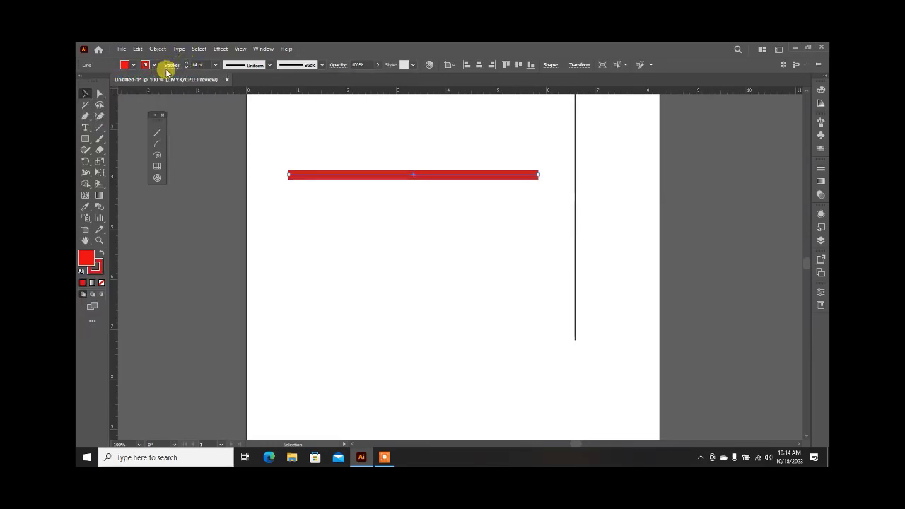
Try the Dashed Line stroke option on the red line, and turn it off again
{"action": "left_click", "coordinate": [171, 64]}
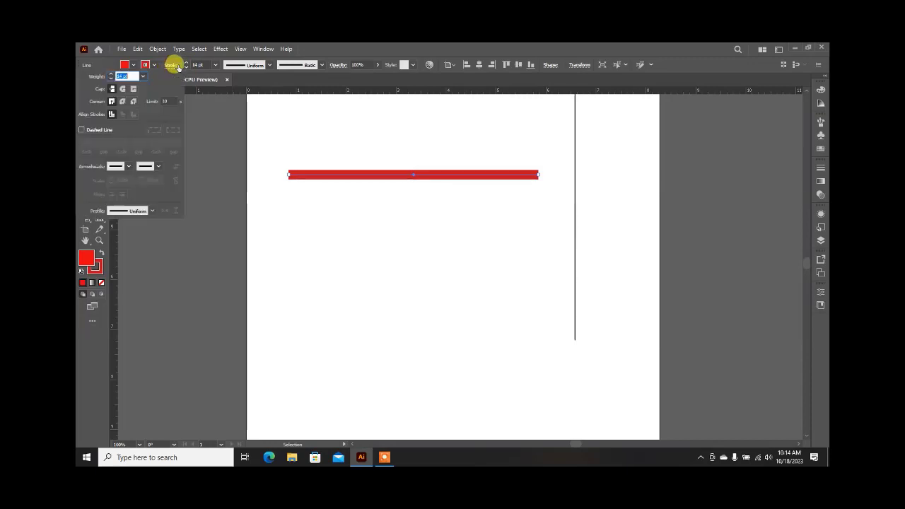
{"action": "left_click", "coordinate": [111, 90]}
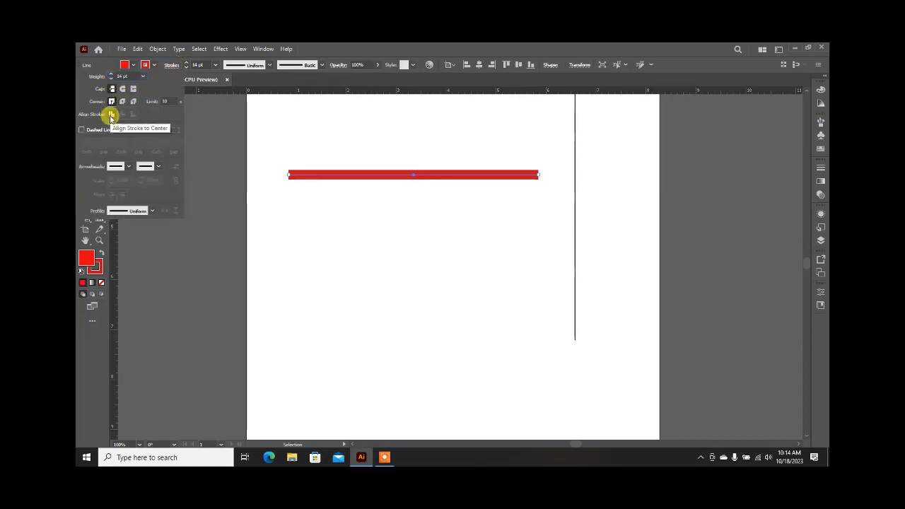
{"action": "left_click", "coordinate": [99, 131]}
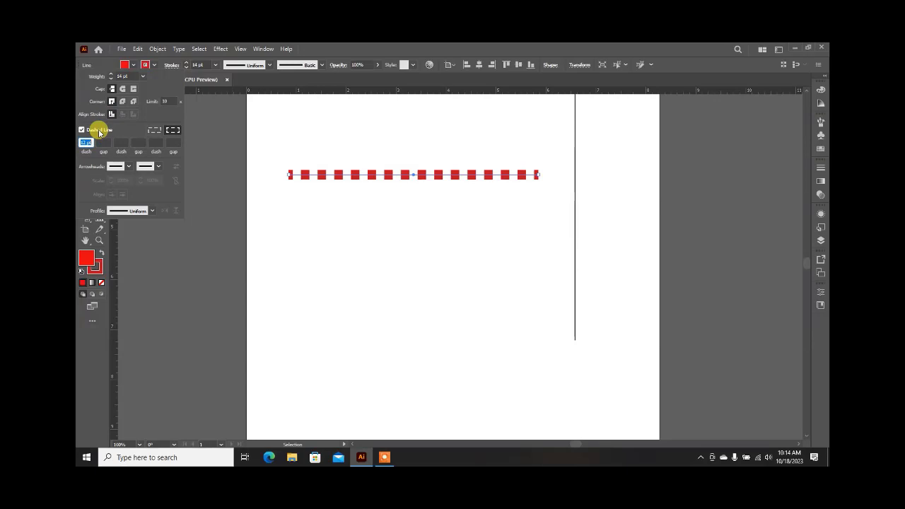
{"action": "left_click", "coordinate": [99, 131]}
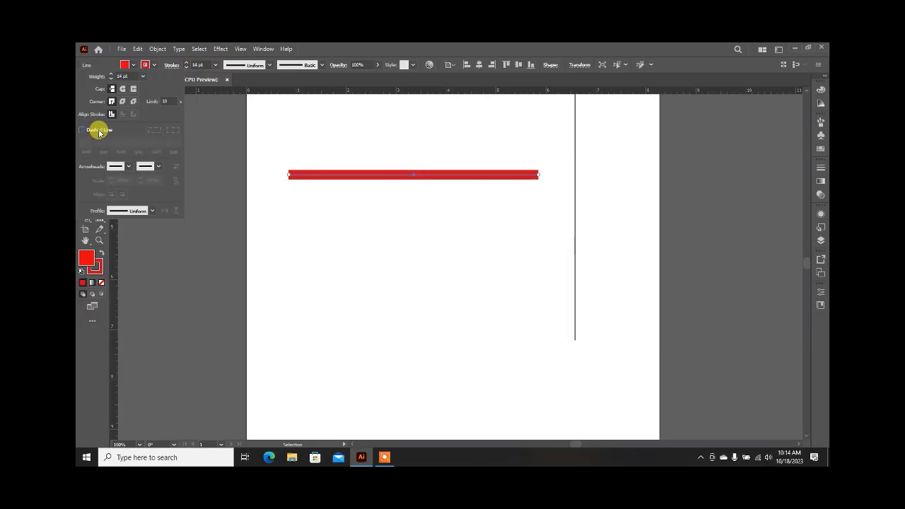
Try two tapered width profiles on the red line's stroke, and return it to the Uniform profile
{"action": "left_click", "coordinate": [258, 66]}
{"action": "left_click", "coordinate": [239, 112]}
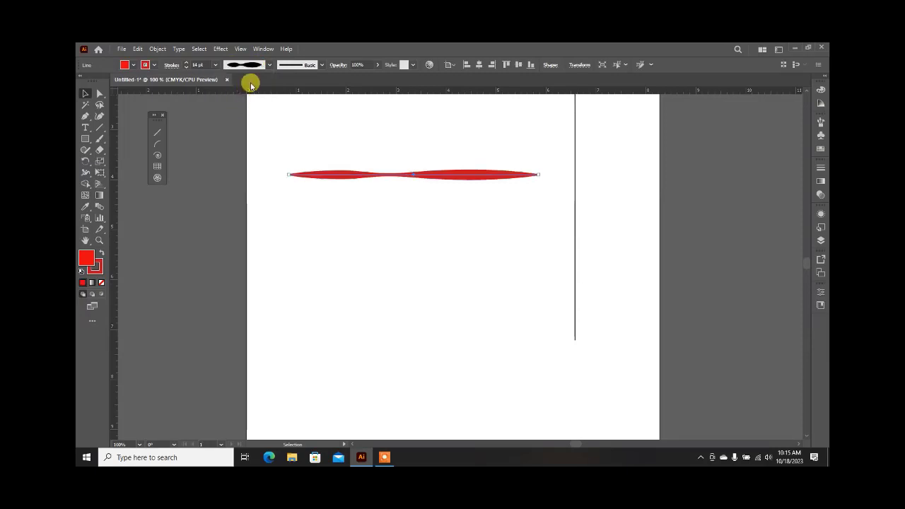
{"action": "left_click", "coordinate": [257, 65]}
{"action": "left_click", "coordinate": [243, 143]}
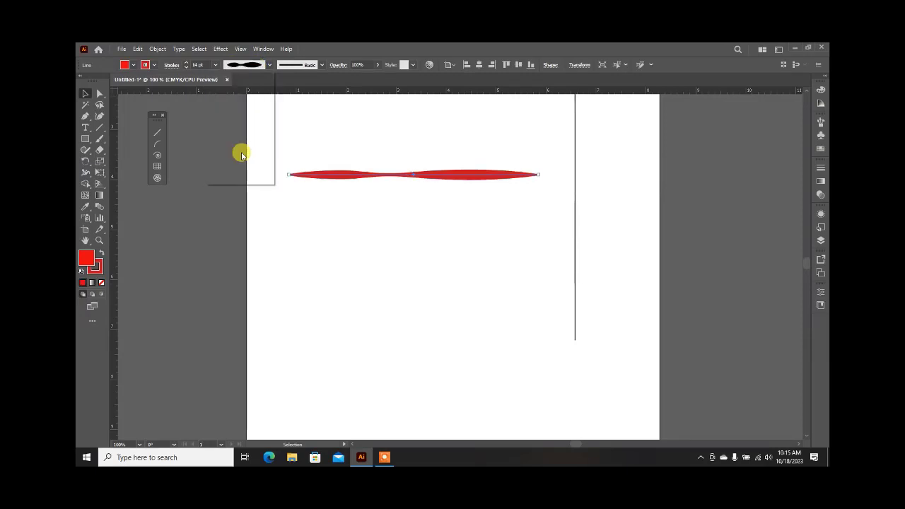
{"action": "left_click", "coordinate": [268, 66]}
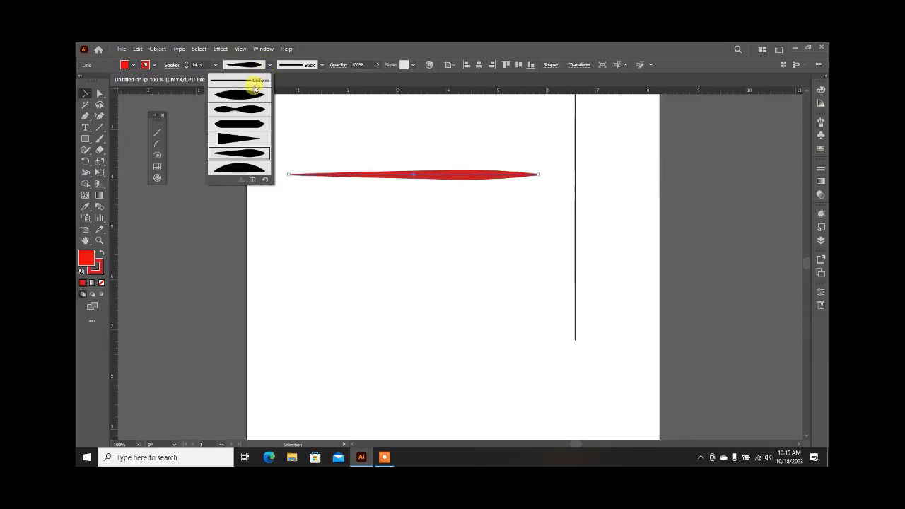
{"action": "left_click", "coordinate": [241, 83]}
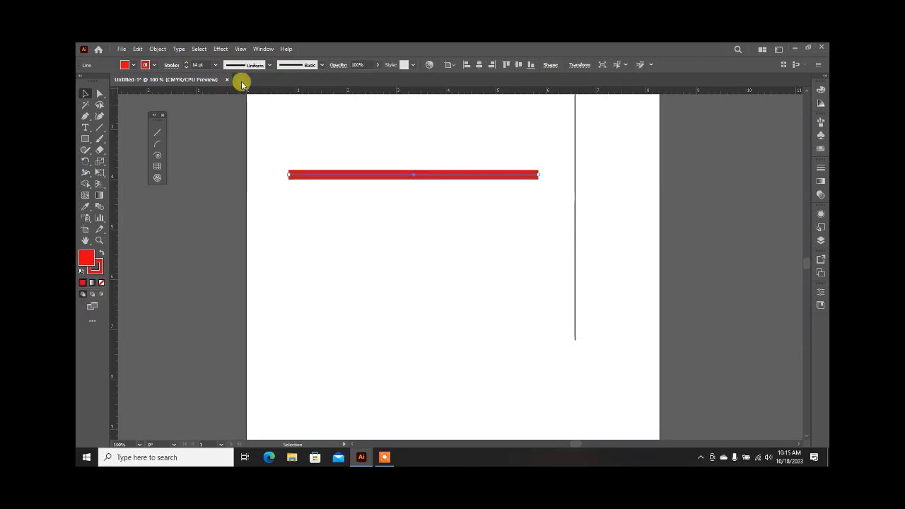
Using the default fill and stroke, draw an arc about 4.43 by 2.05 in below the red line and add a same-size arc at its end
{"action": "left_click", "coordinate": [302, 204]}
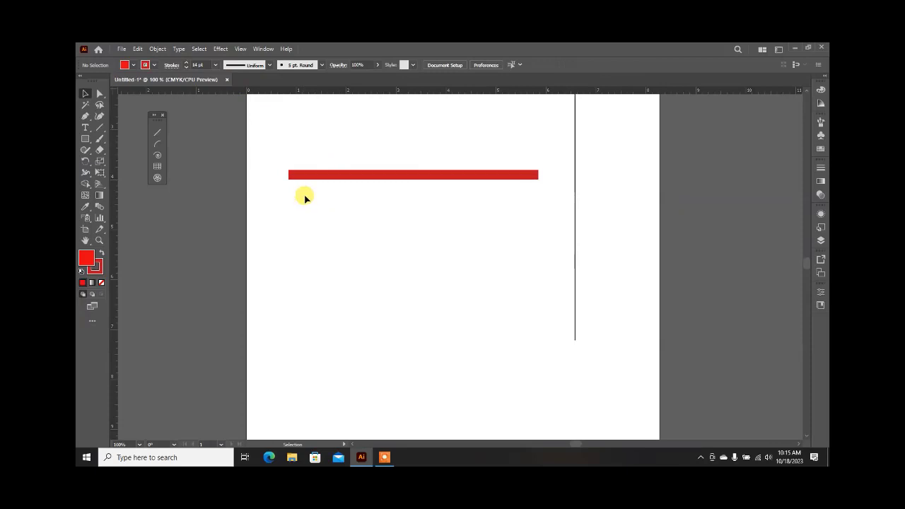
{"action": "left_click", "coordinate": [81, 271]}
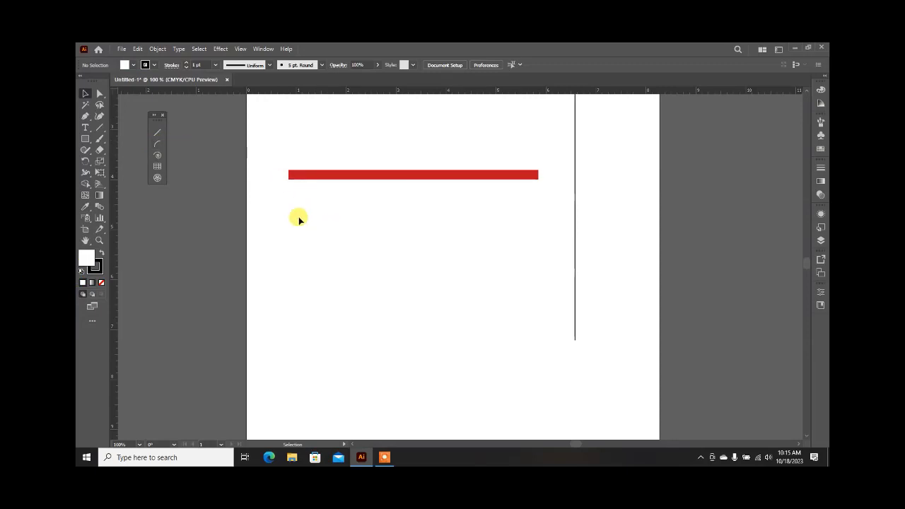
{"action": "left_click", "coordinate": [157, 144]}
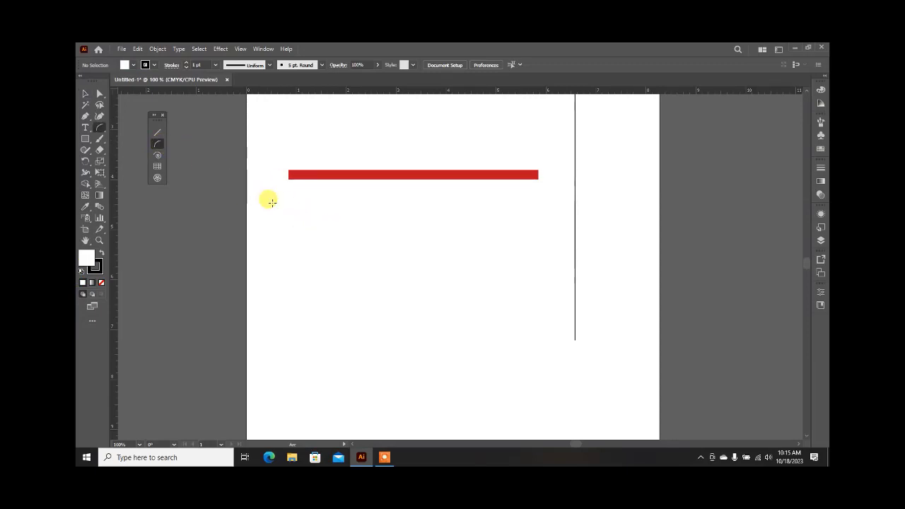
{"action": "left_click_drag", "start_coordinate": [272, 202], "coordinate": [494, 305]}
{"action": "left_click", "coordinate": [494, 305]}
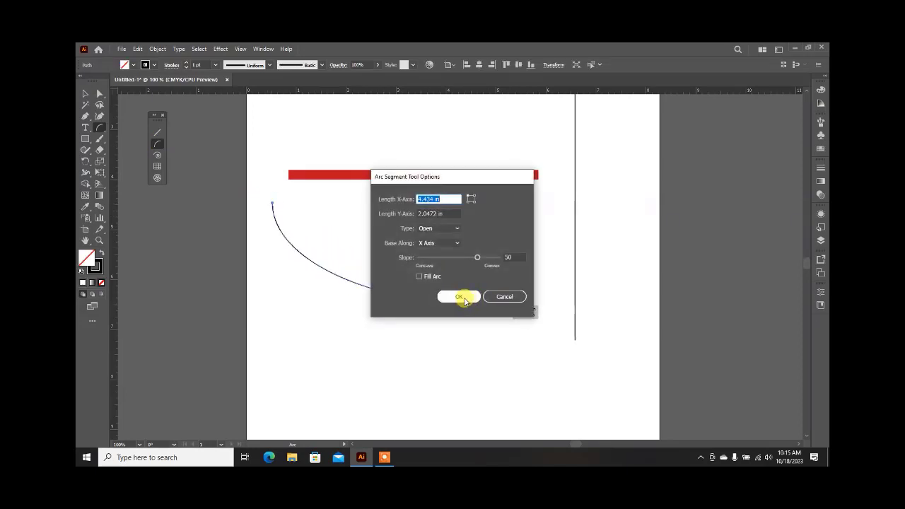
{"action": "left_click", "coordinate": [461, 296]}
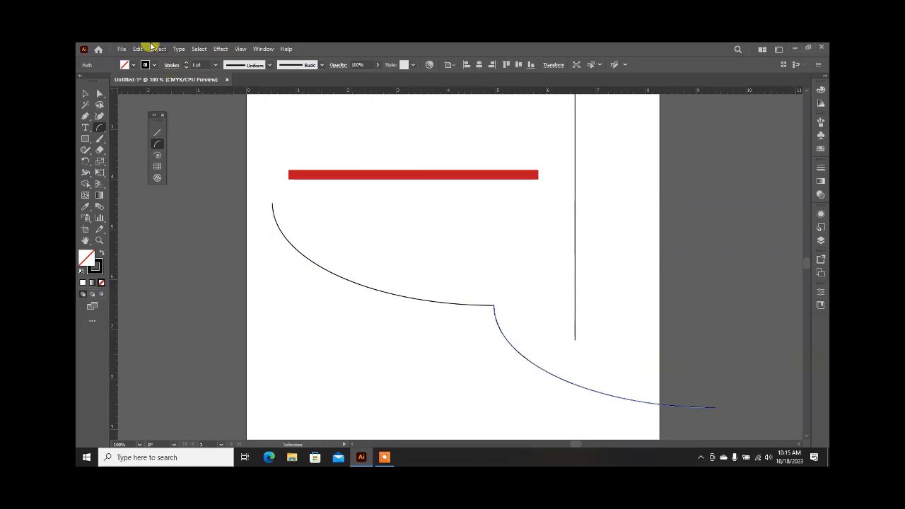
Create an open arc 4 in by 4 in based along the Y axis, with the slope lowered to midway between concave and convex
{"action": "left_click", "coordinate": [158, 145]}
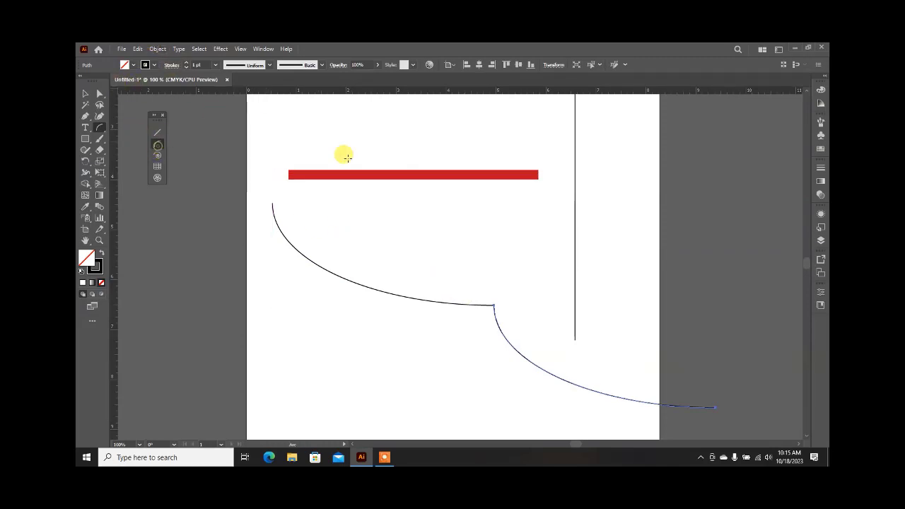
{"action": "left_click", "coordinate": [370, 202]}
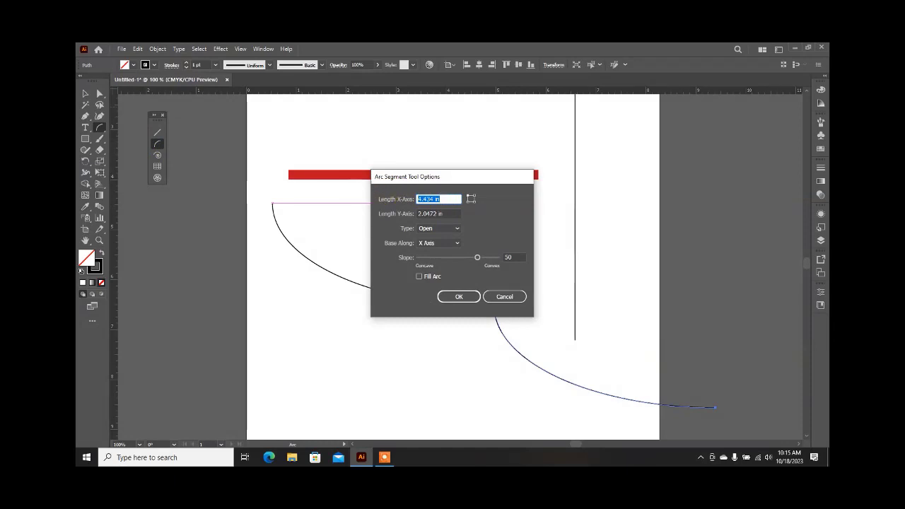
{"action": "type", "text": "4"}
{"action": "key", "text": "Tab"}
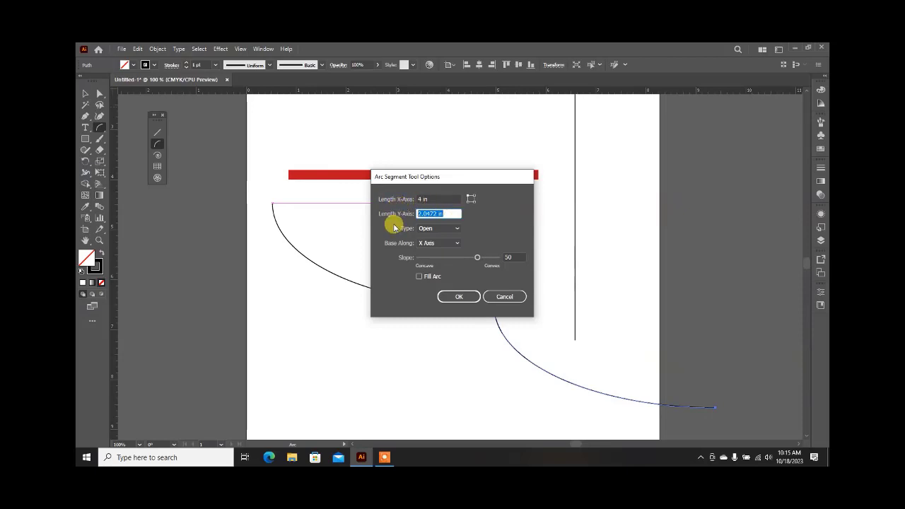
{"action": "left_click", "coordinate": [433, 229]}
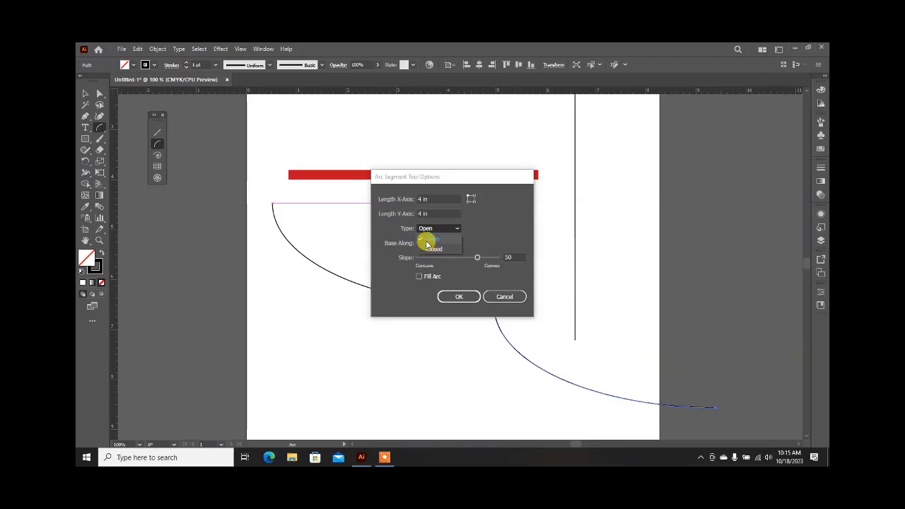
{"action": "left_click", "coordinate": [428, 238]}
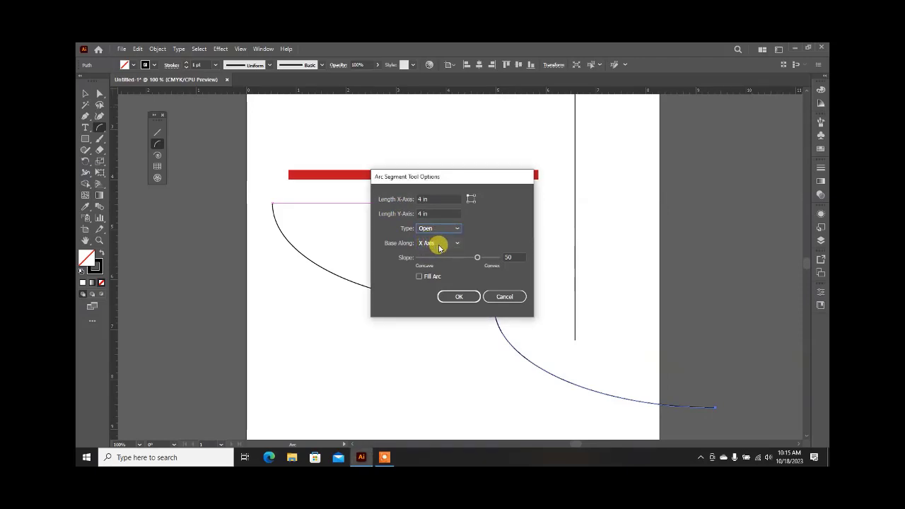
{"action": "left_click", "coordinate": [438, 245]}
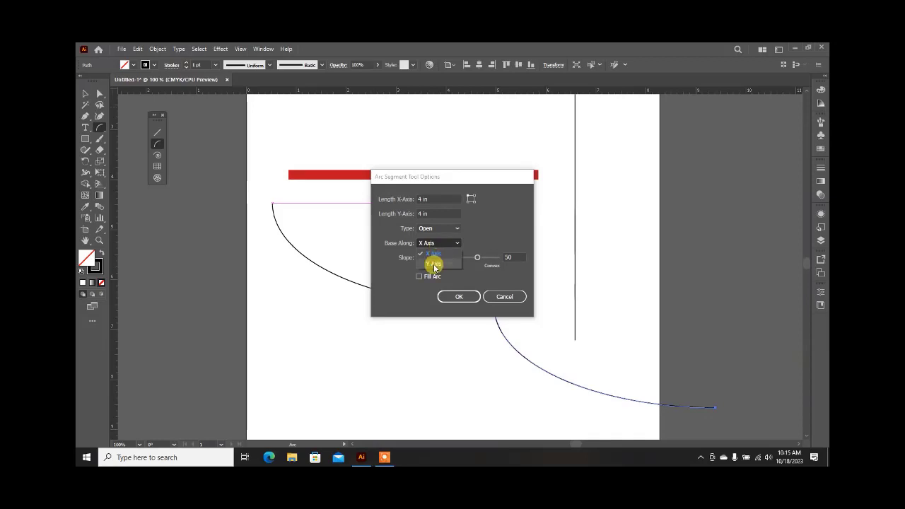
{"action": "left_click", "coordinate": [434, 265]}
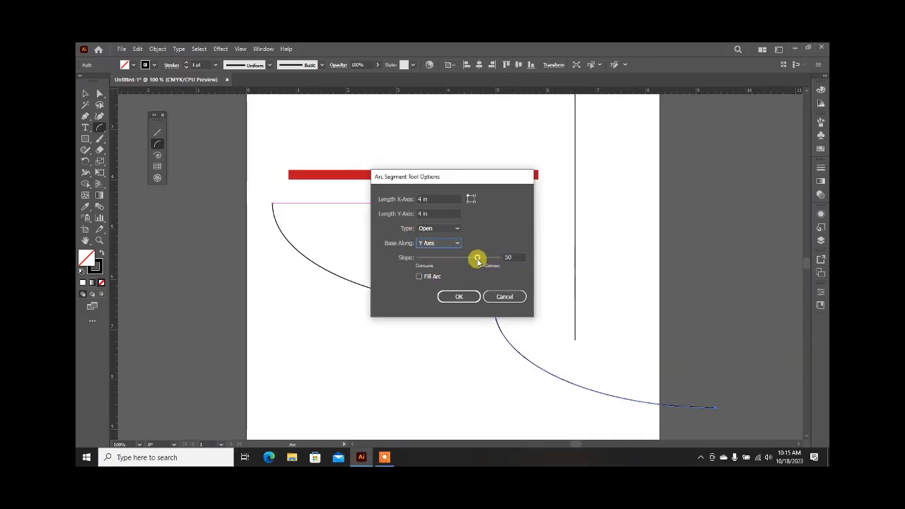
{"action": "left_click_drag", "start_coordinate": [478, 260], "coordinate": [460, 262]}
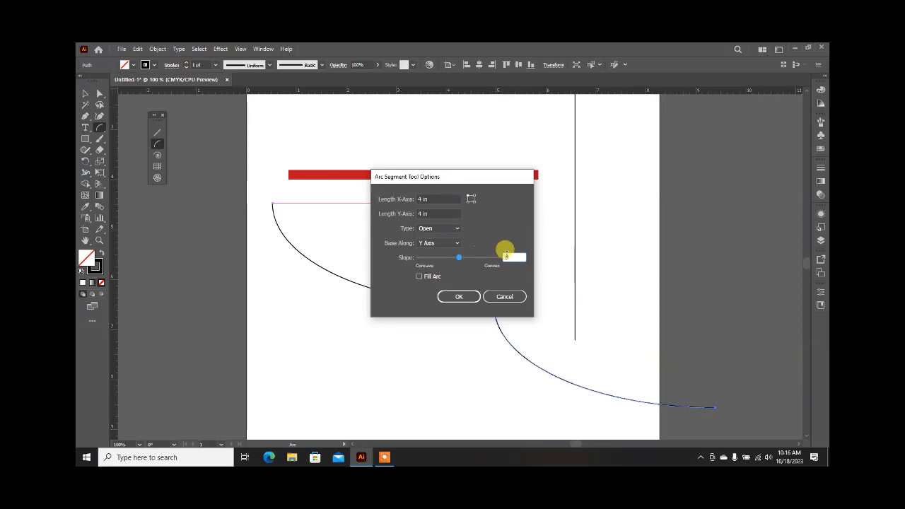
{"action": "left_click_drag", "start_coordinate": [513, 257], "coordinate": [504, 257]}
{"action": "left_click", "coordinate": [451, 300]}
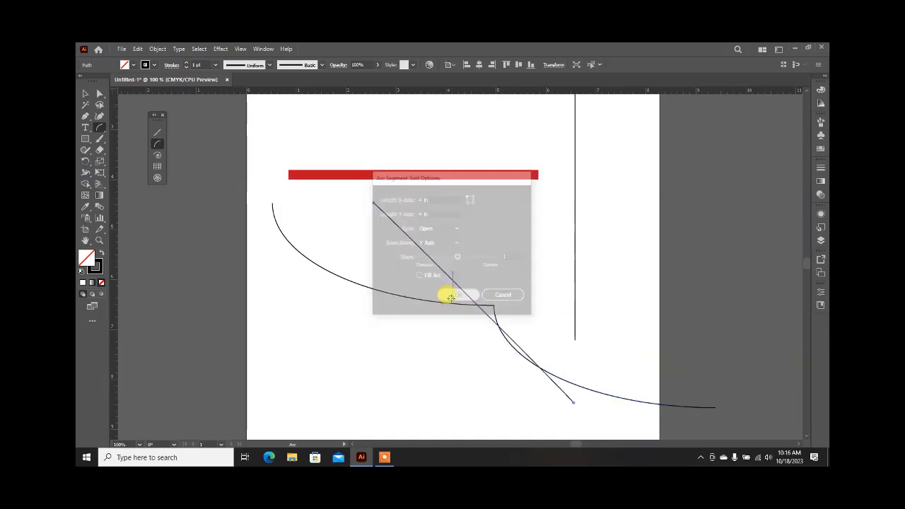
Move the new diagonal 4 in by 4 in segment about 1.2 in to the left
{"action": "scroll", "coordinate": [448, 270], "scroll_direction": "down", "scroll_amount": 1}
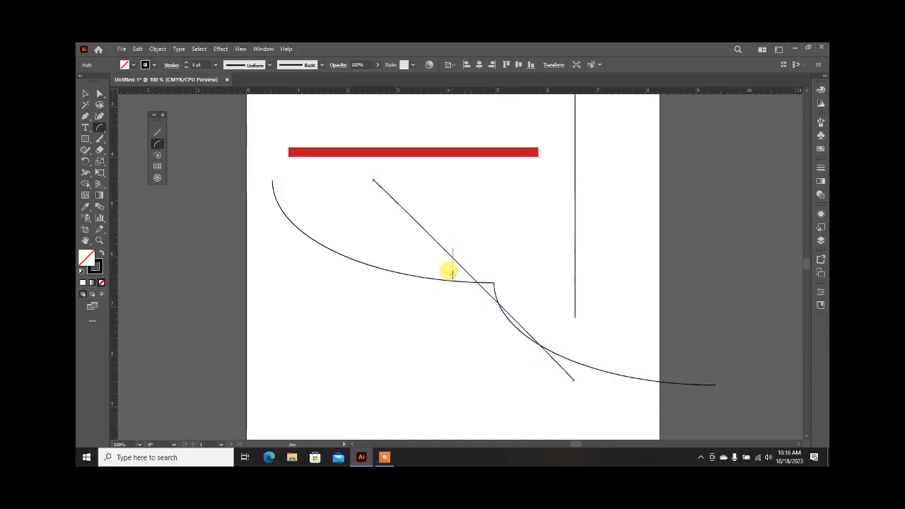
{"action": "left_click", "coordinate": [86, 94]}
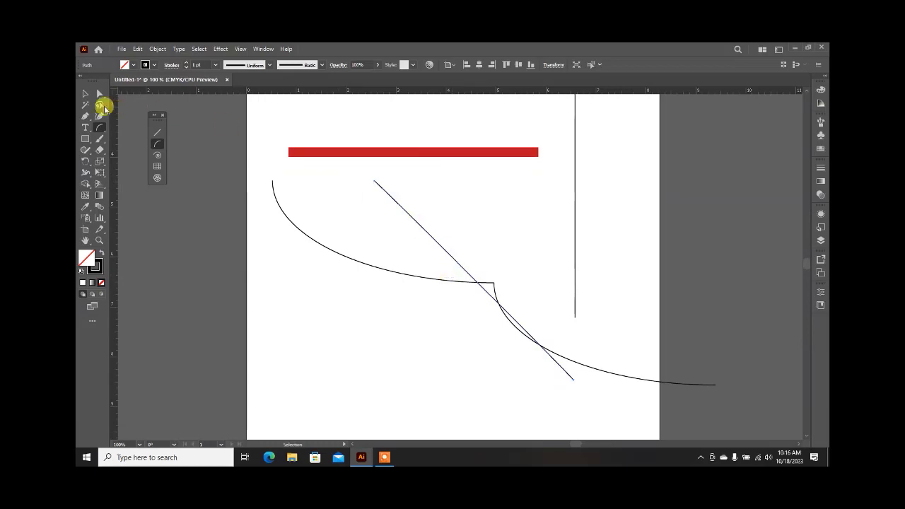
{"action": "left_click", "coordinate": [86, 95]}
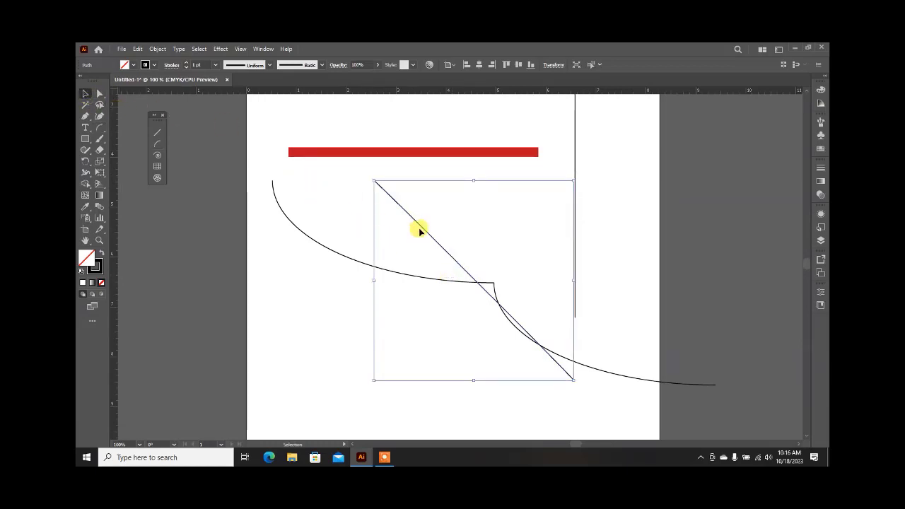
{"action": "left_click_drag", "start_coordinate": [420, 227], "coordinate": [359, 227]}
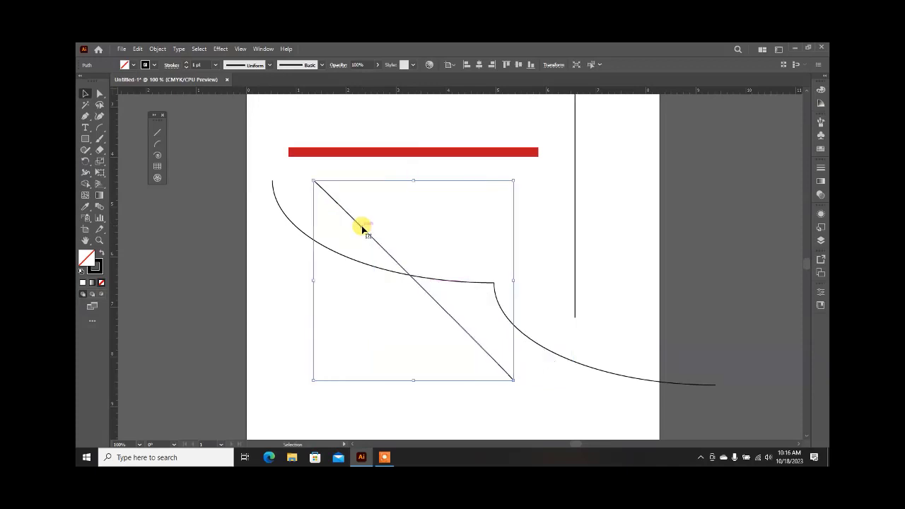
Delete the lower arc that extends past the artboard's right edge
{"action": "left_click", "coordinate": [493, 286]}
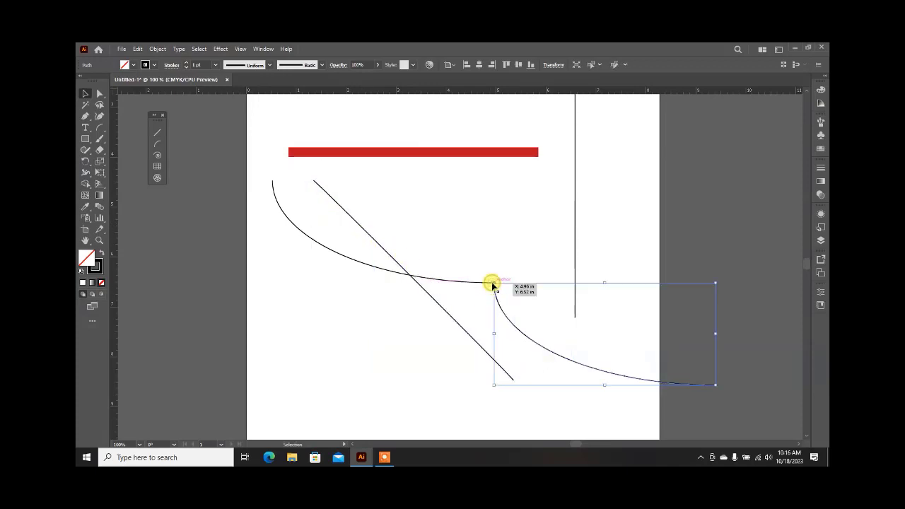
{"action": "key", "text": "Delete"}
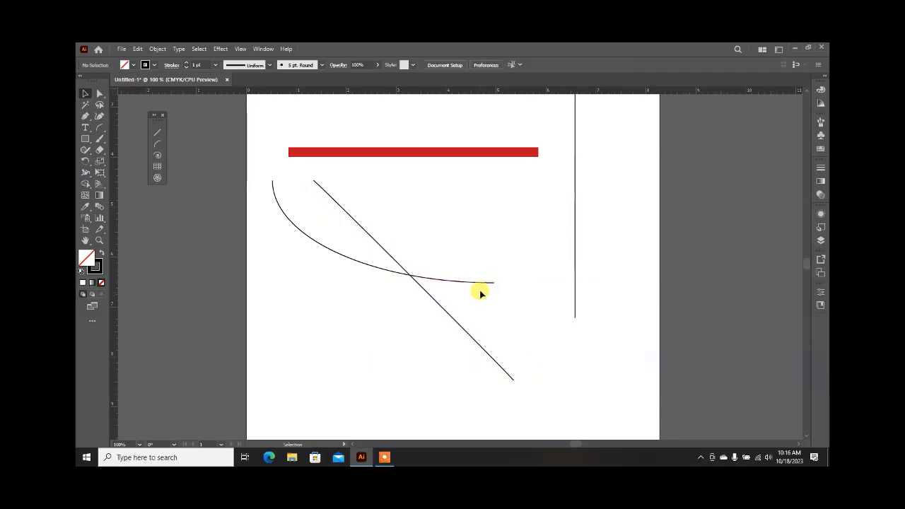
Delete the remaining curved arc crossing the diagonal line and create a 4 in by 4 in open arc based along the Y axis with slope 35
{"action": "left_click", "coordinate": [480, 284]}
{"action": "key", "text": "Delete"}
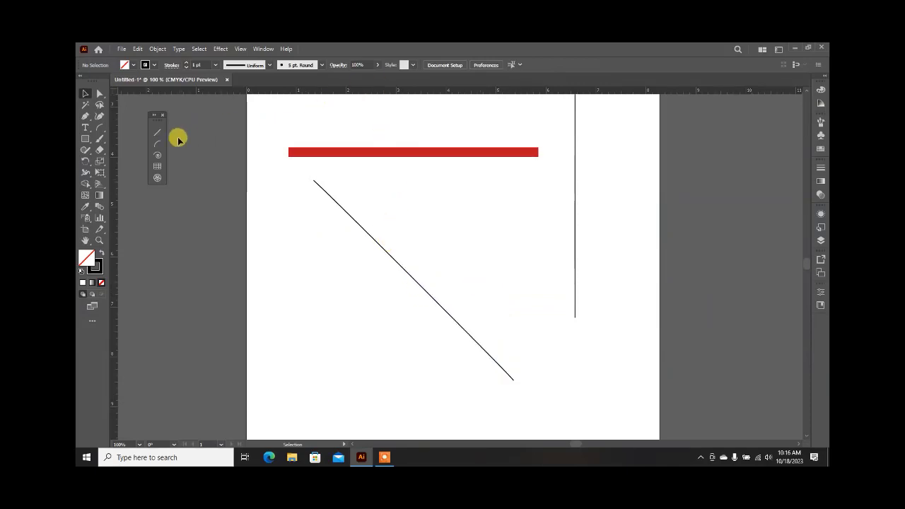
{"action": "left_click", "coordinate": [160, 146]}
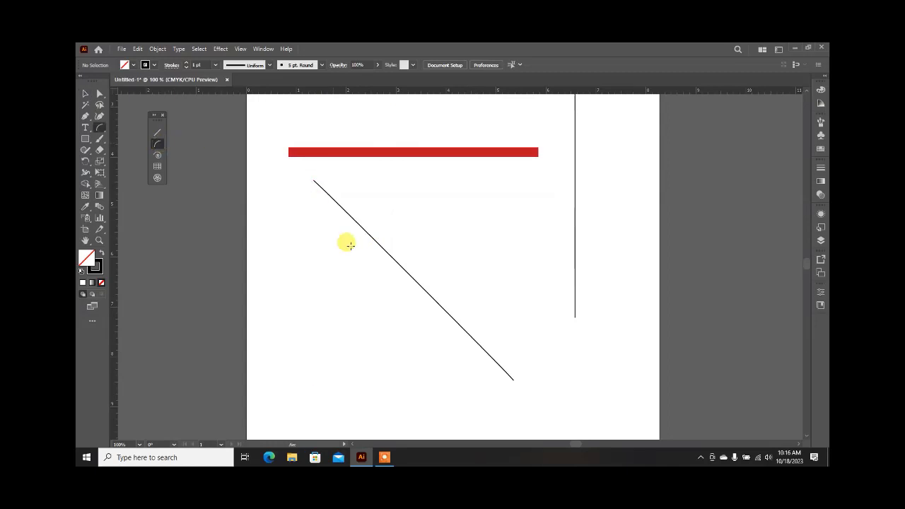
{"action": "left_click", "coordinate": [343, 279]}
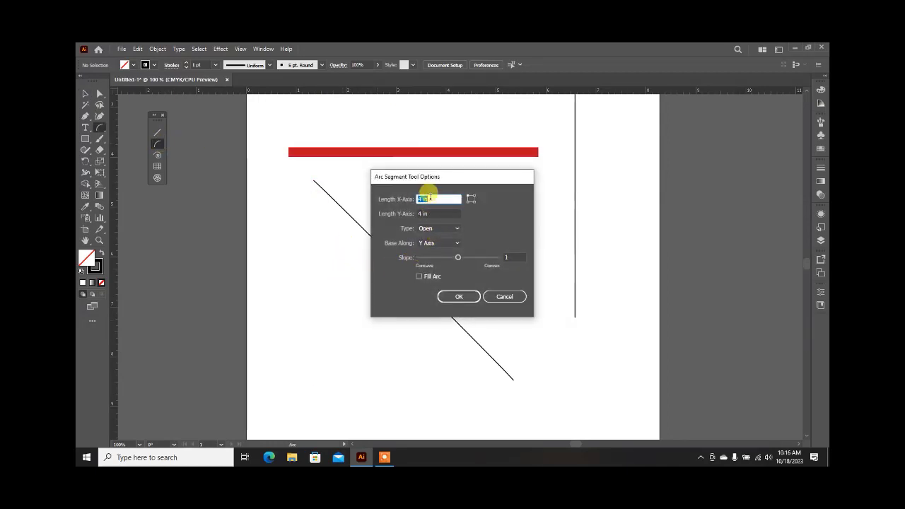
{"action": "left_click_drag", "start_coordinate": [457, 259], "coordinate": [472, 258]}
{"action": "left_click", "coordinate": [466, 297]}
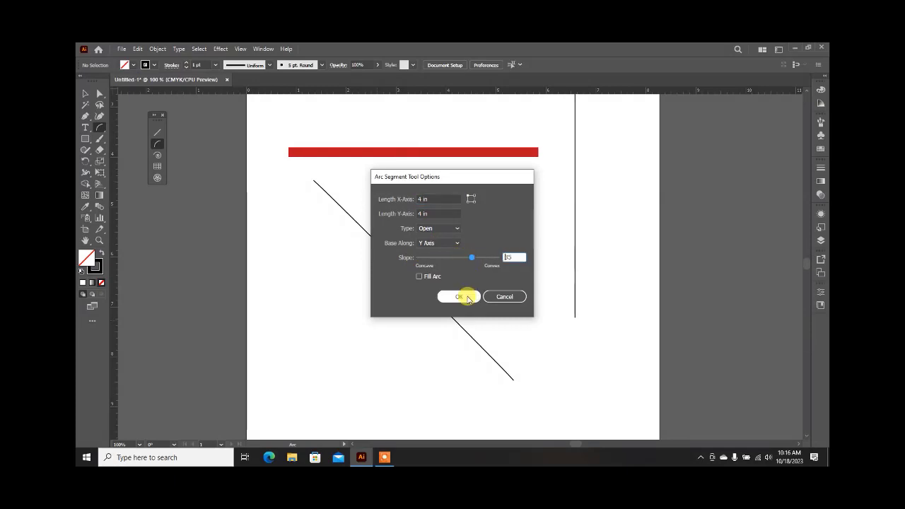
{"action": "scroll", "coordinate": [436, 224], "scroll_direction": "down", "scroll_amount": 2}
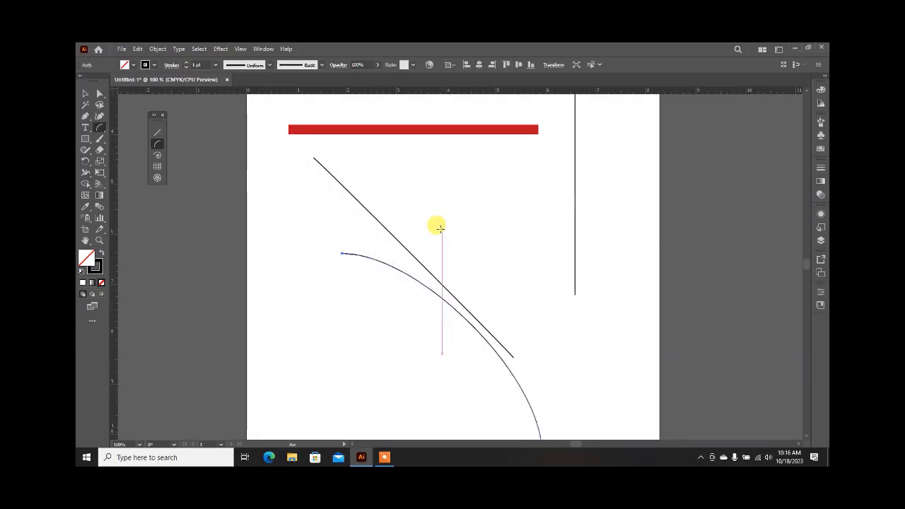
{"action": "scroll", "coordinate": [438, 227], "scroll_direction": "down", "scroll_amount": 3}
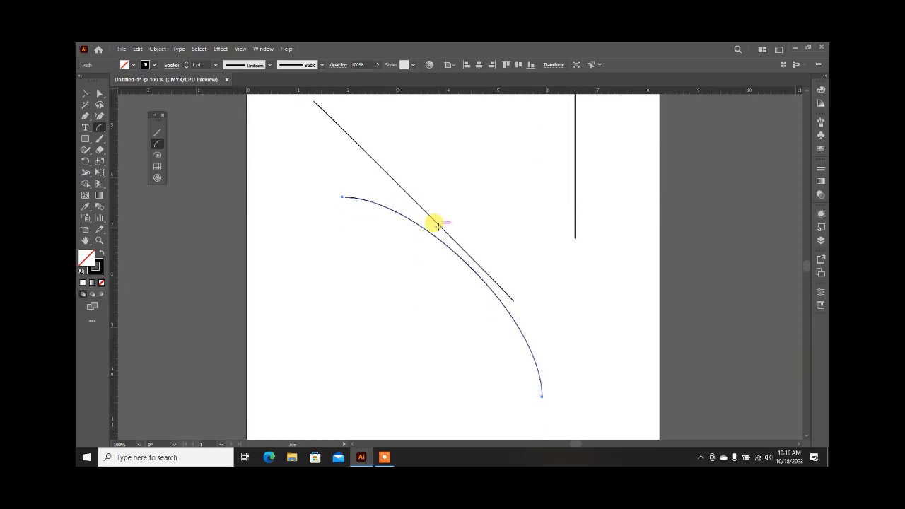
Create a 4 in by 4 in open arc with slope -51 and move it up and left, level with the other arc
{"action": "left_click", "coordinate": [157, 145]}
{"action": "left_click", "coordinate": [360, 275]}
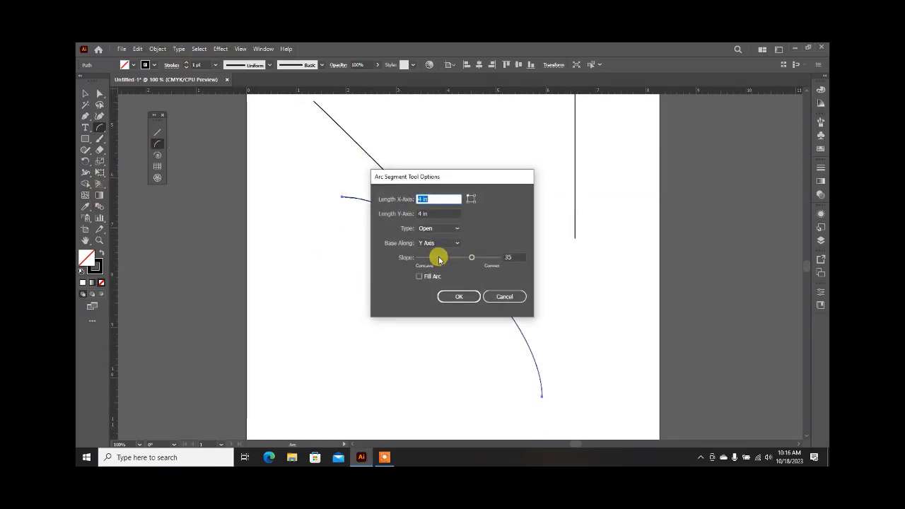
{"action": "left_click", "coordinate": [439, 257]}
{"action": "left_click", "coordinate": [457, 299]}
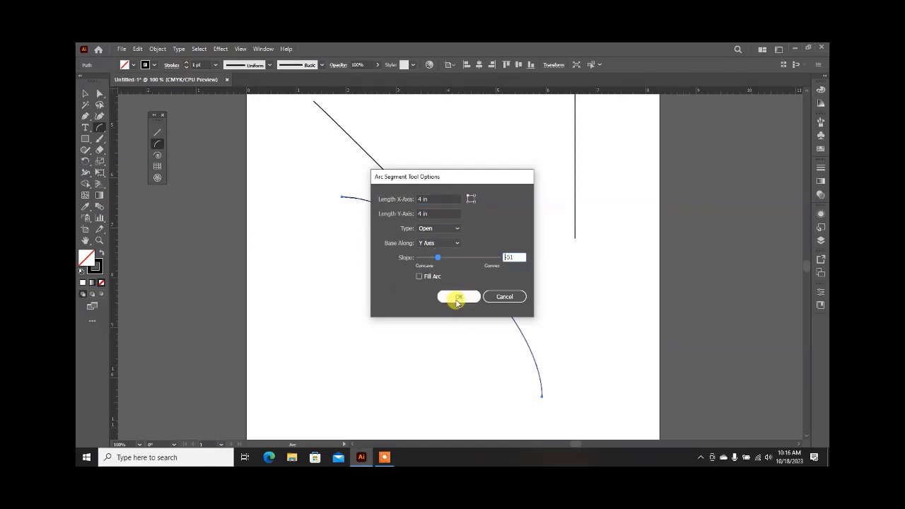
{"action": "scroll", "coordinate": [358, 242], "scroll_direction": "down", "scroll_amount": 2}
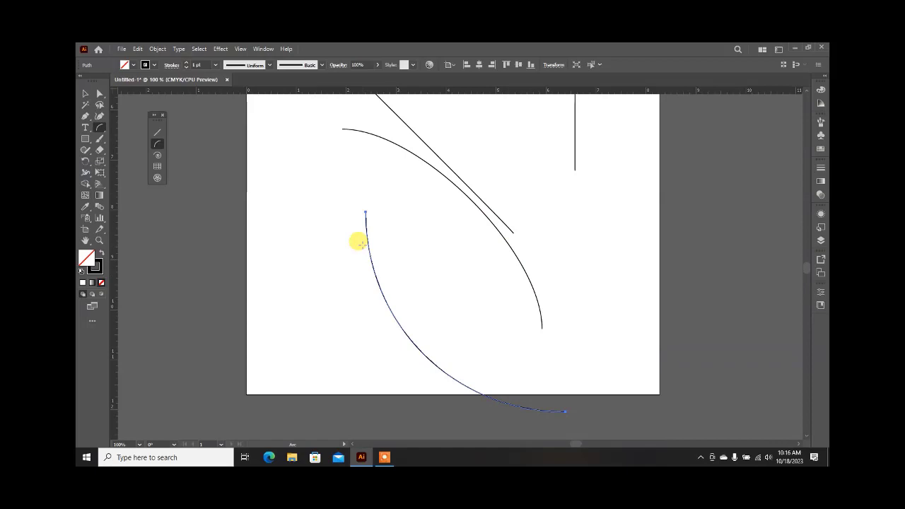
{"action": "left_click", "coordinate": [84, 94]}
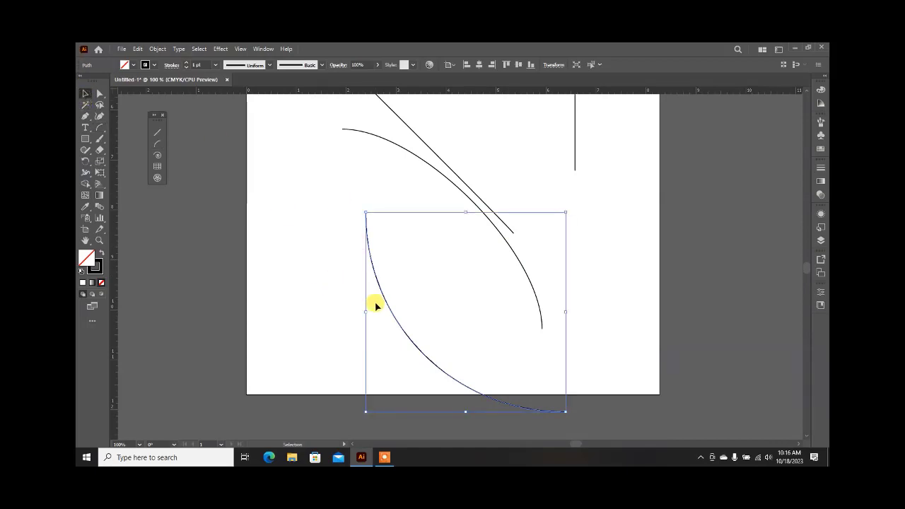
{"action": "left_click_drag", "start_coordinate": [385, 302], "coordinate": [339, 219]}
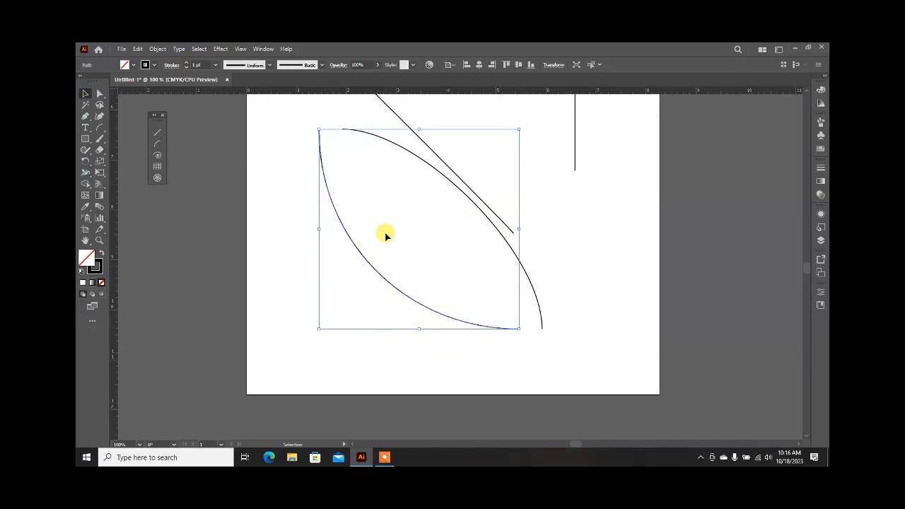
Delete all the lines and arcs from the document
{"action": "scroll", "coordinate": [386, 235], "scroll_direction": "up", "scroll_amount": 1}
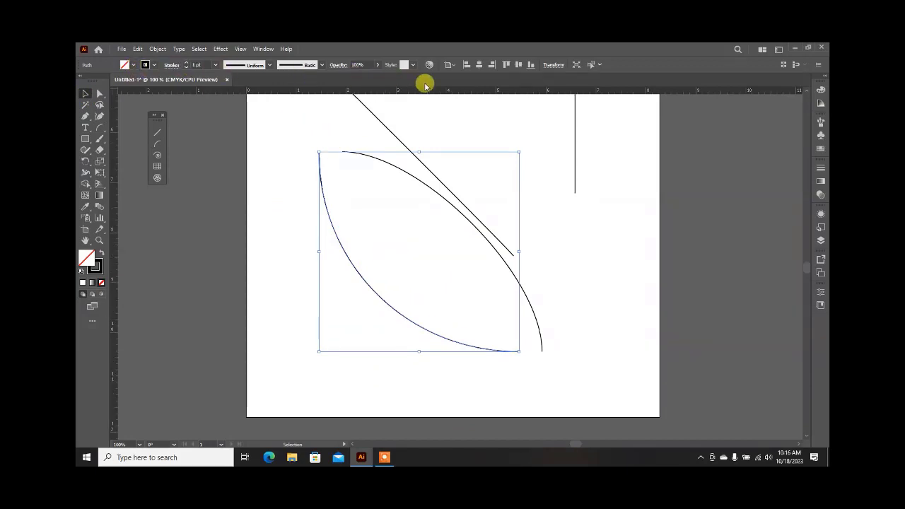
{"action": "key", "text": "ctrl+a"}
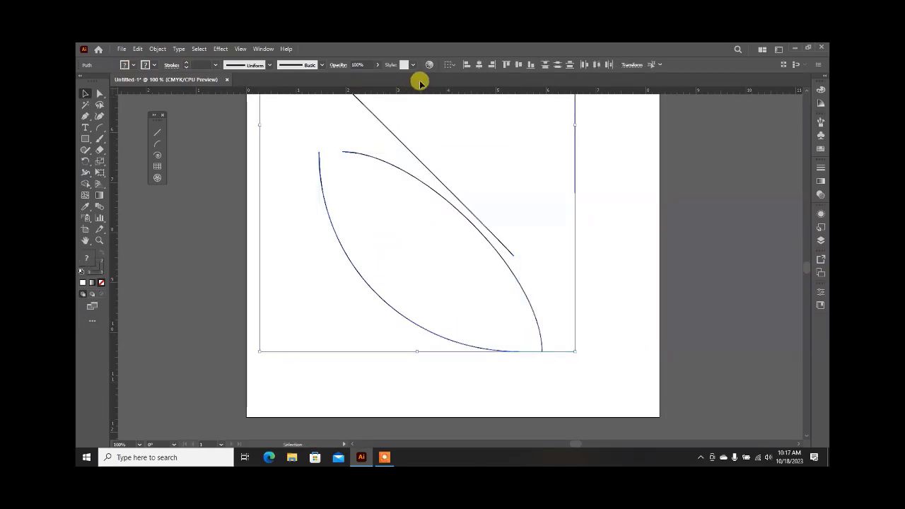
{"action": "key", "text": "Delete"}
{"action": "scroll", "coordinate": [411, 186], "scroll_direction": "up", "scroll_amount": 1}
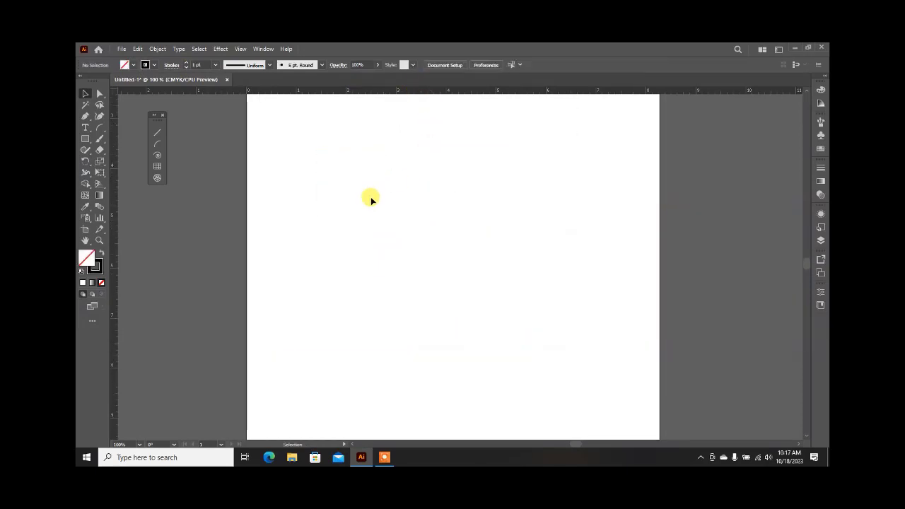
{"action": "scroll", "coordinate": [370, 205], "scroll_direction": "up", "scroll_amount": 1}
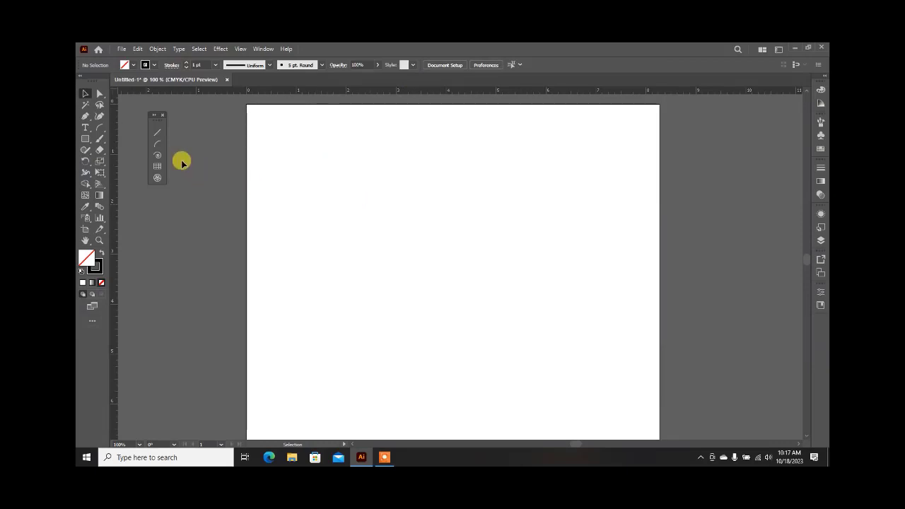
Draw a freehand spiral with a radius of about 2.37 in near the artboard's upper-left corner and move it fully onto the artboard
{"action": "left_click", "coordinate": [158, 158]}
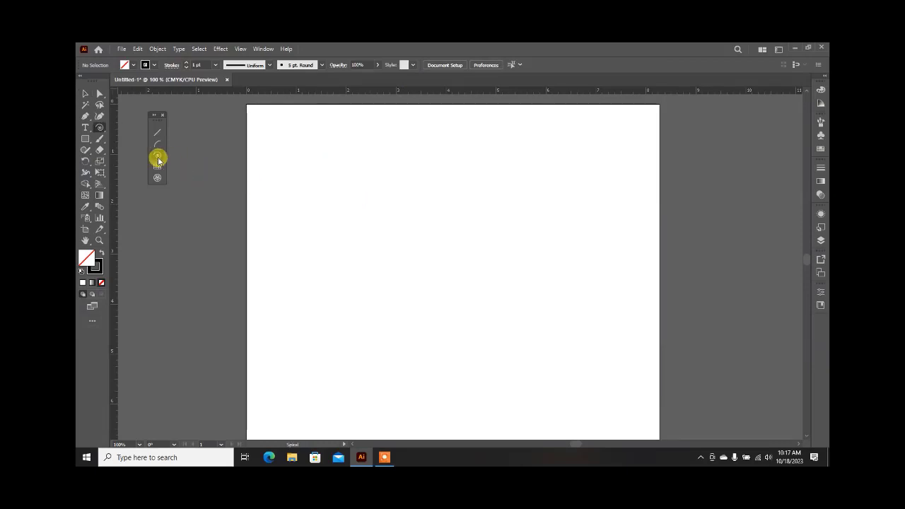
{"action": "left_click_drag", "start_coordinate": [360, 147], "coordinate": [422, 229]}
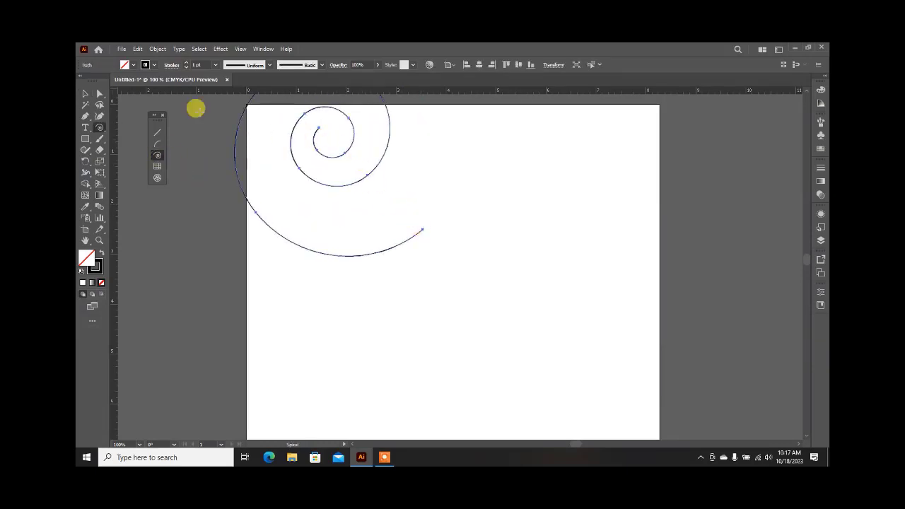
{"action": "left_click", "coordinate": [86, 93]}
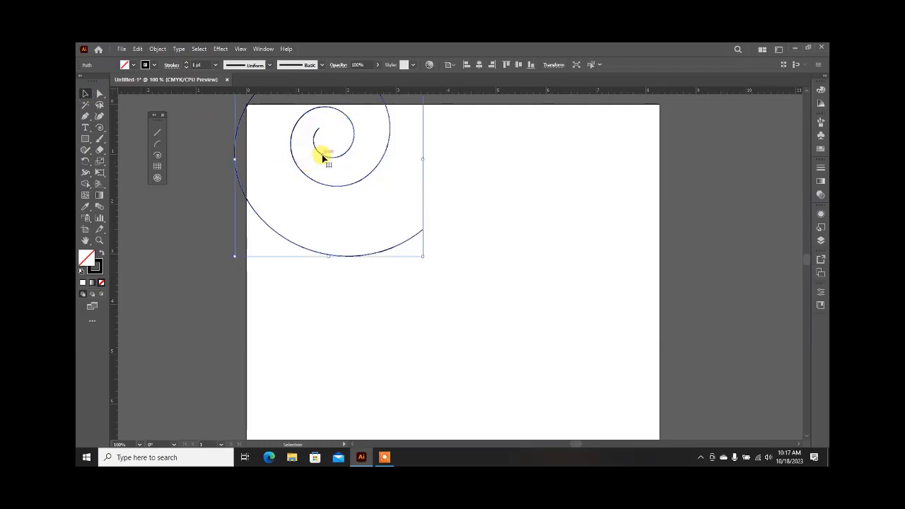
{"action": "left_click_drag", "start_coordinate": [334, 163], "coordinate": [401, 232]}
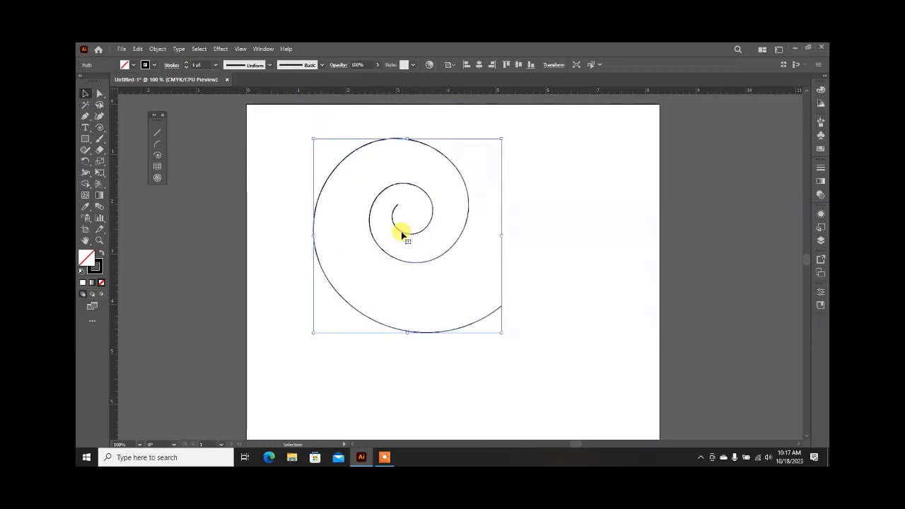
Delete the freehand spiral and create one with radius 4 in, decay 100%, 20 segments and the second style option
{"action": "key", "text": "Delete"}
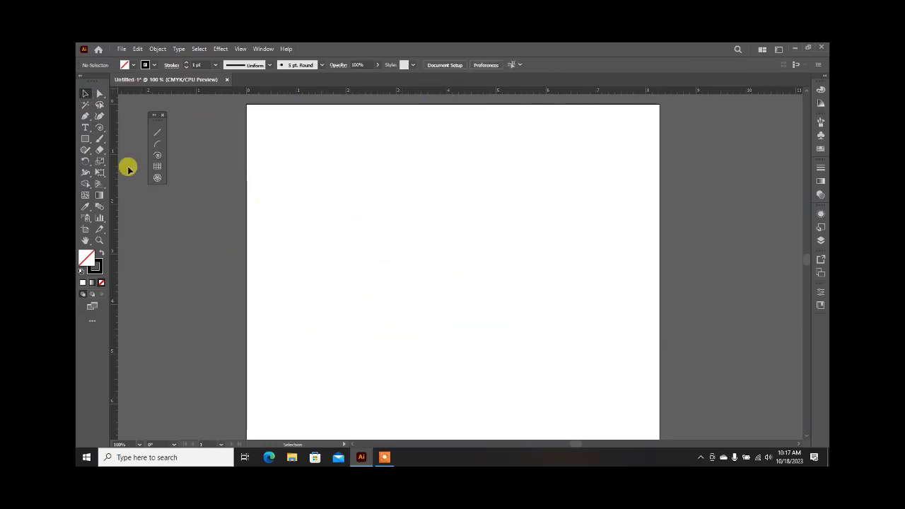
{"action": "left_click", "coordinate": [152, 154]}
{"action": "left_click", "coordinate": [320, 175]}
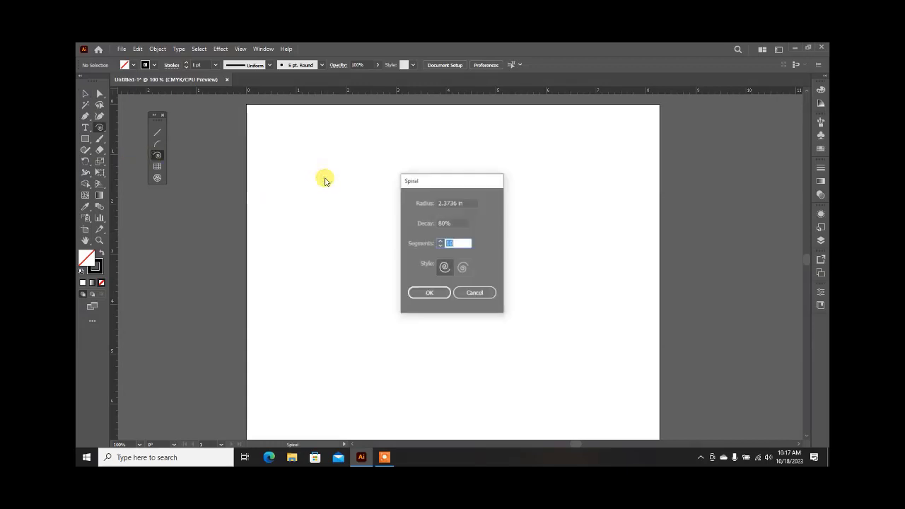
{"action": "left_click_drag", "start_coordinate": [468, 202], "coordinate": [415, 199]}
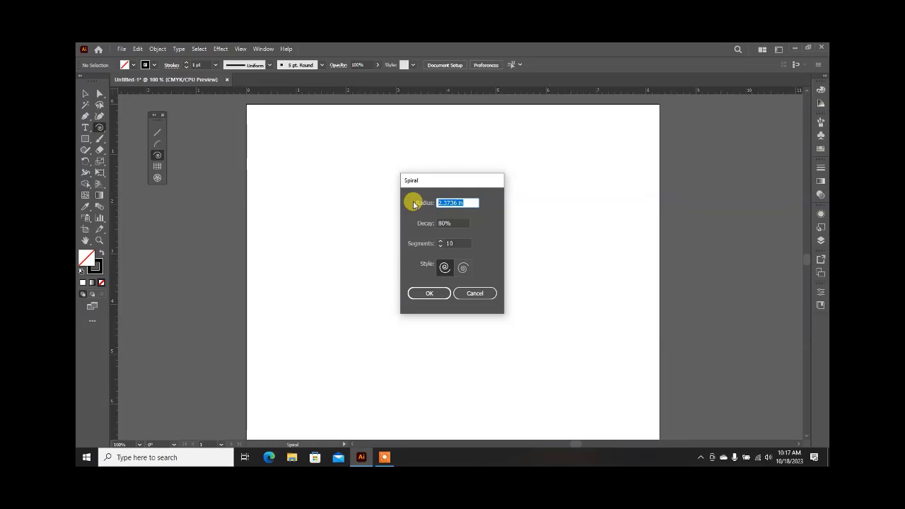
{"action": "type", "text": "4"}
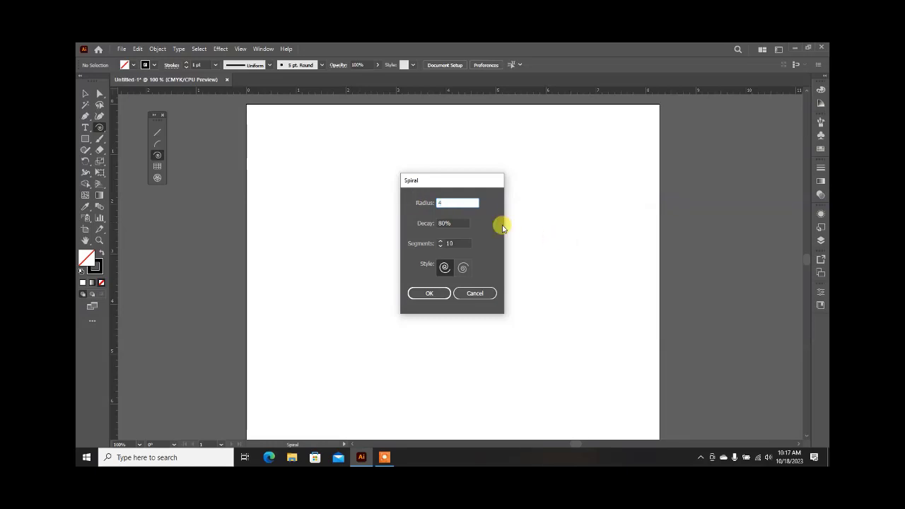
{"action": "left_click_drag", "start_coordinate": [454, 222], "coordinate": [416, 224]}
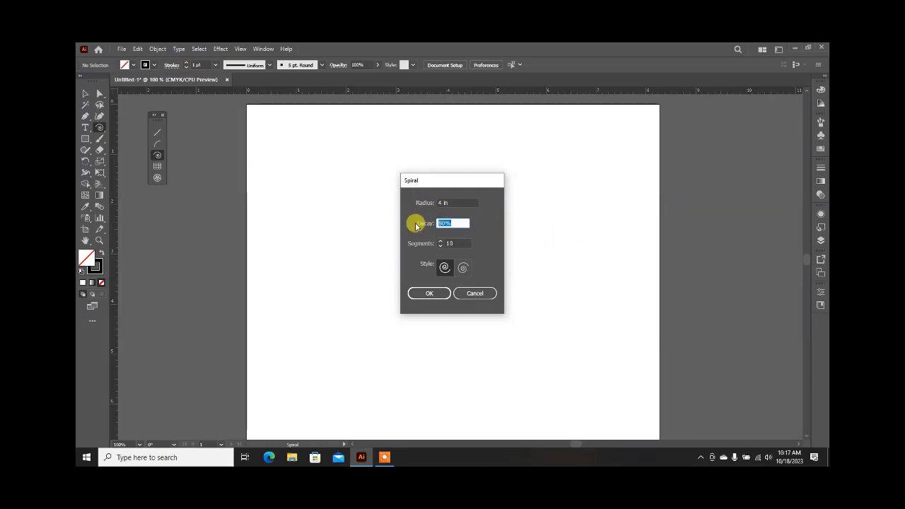
{"action": "type", "text": "100"}
{"action": "left_click", "coordinate": [451, 242]}
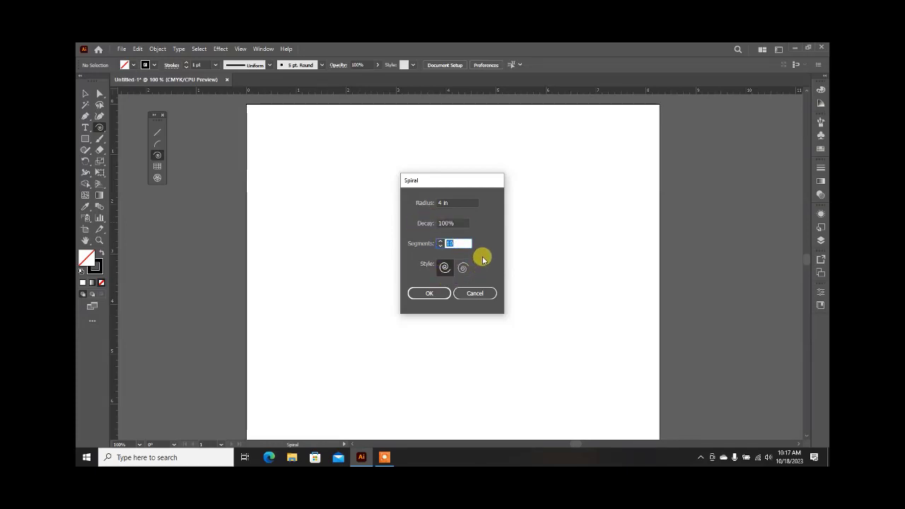
{"action": "type", "text": "7"}
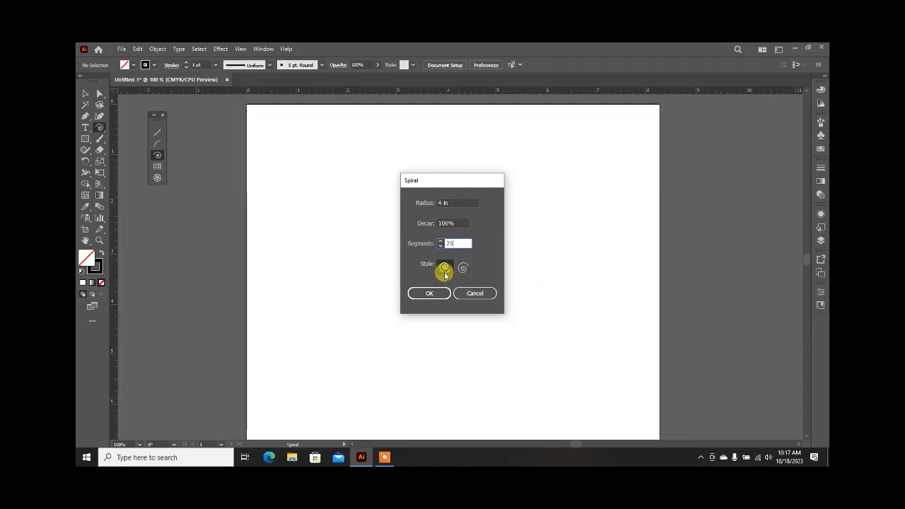
{"action": "left_click", "coordinate": [462, 268]}
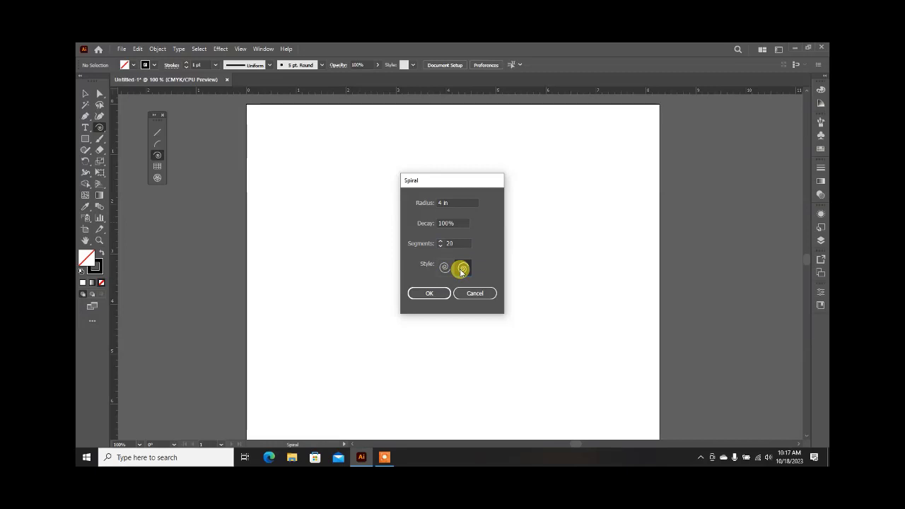
{"action": "left_click", "coordinate": [444, 296]}
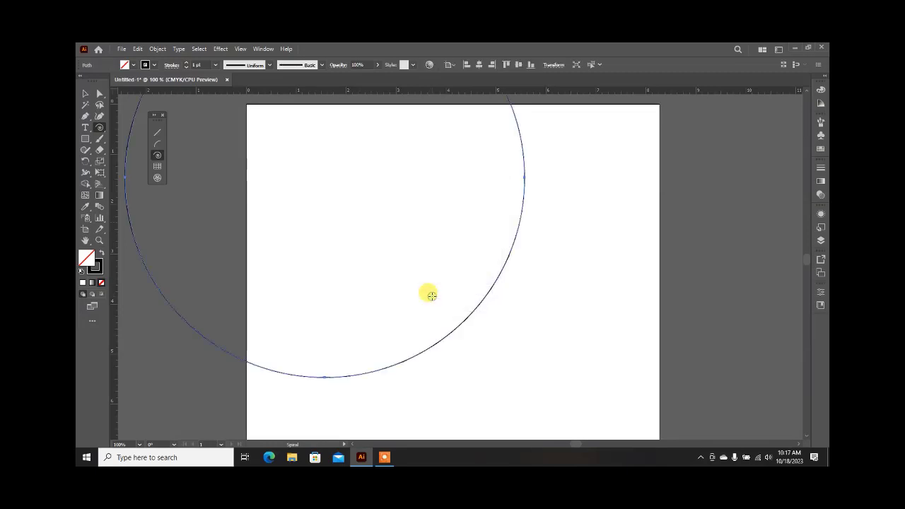
Create another spiral at the circular spiral's lower right with radius 4 in, 20 segments, the same style and decay set to 50%
{"action": "scroll", "coordinate": [444, 301], "scroll_direction": "down", "scroll_amount": 1}
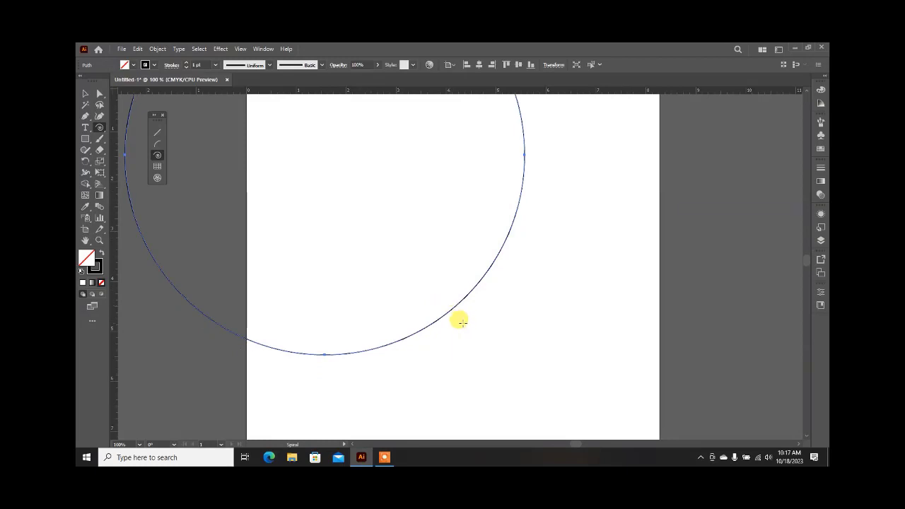
{"action": "scroll", "coordinate": [448, 306], "scroll_direction": "down", "scroll_amount": 3}
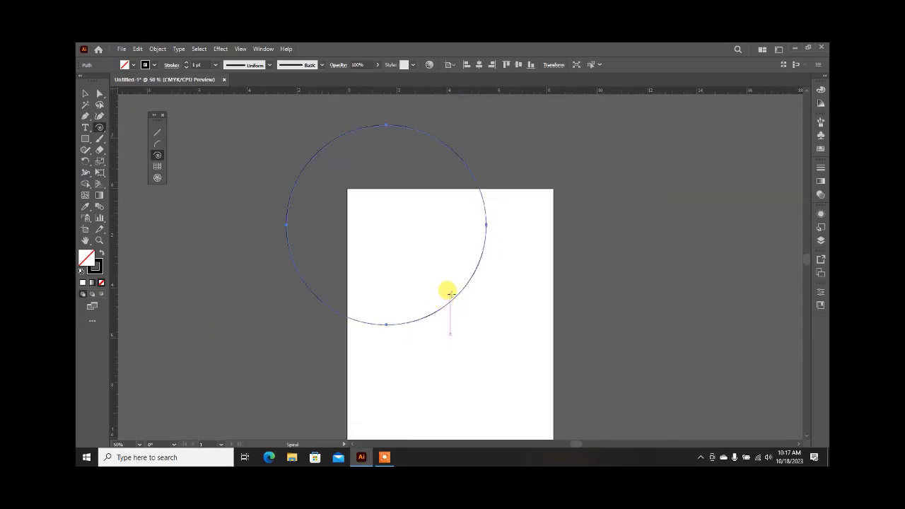
{"action": "scroll", "coordinate": [448, 291], "scroll_direction": "up", "scroll_amount": 1}
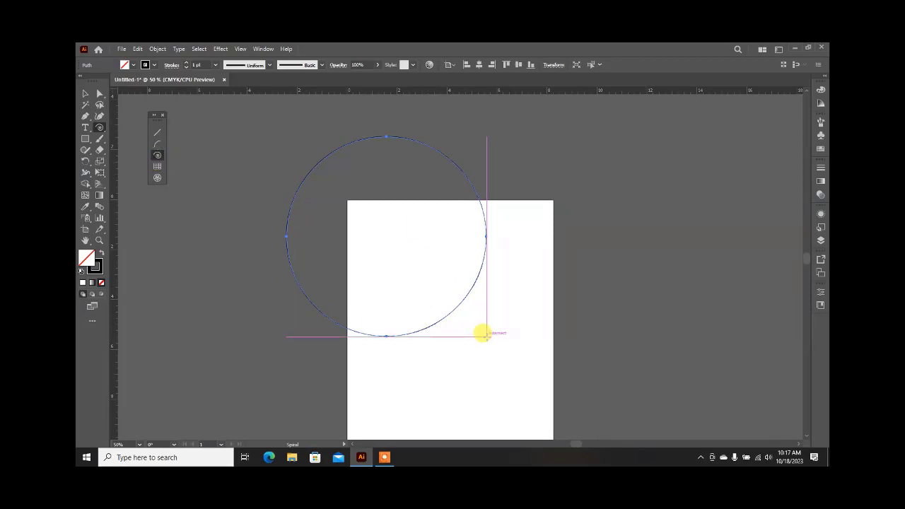
{"action": "left_click", "coordinate": [482, 333]}
{"action": "left_click", "coordinate": [454, 222]}
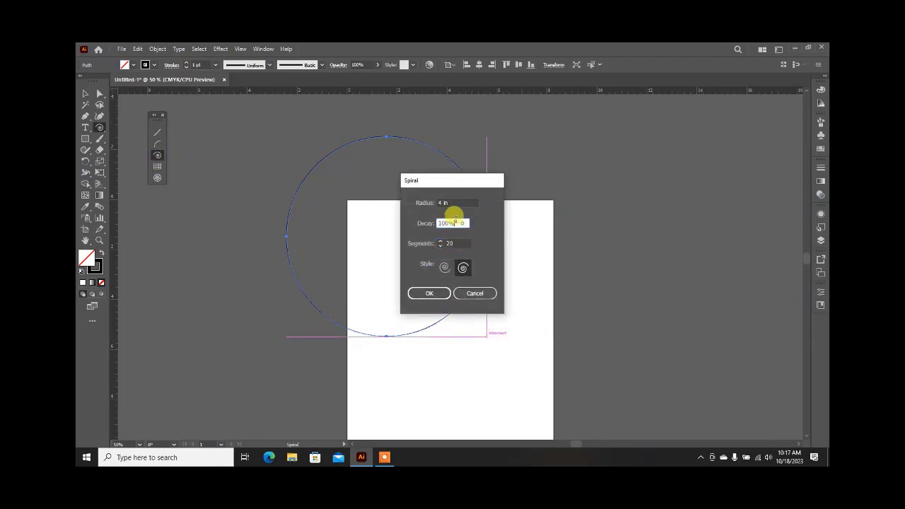
{"action": "left_click_drag", "start_coordinate": [455, 222], "coordinate": [414, 214]}
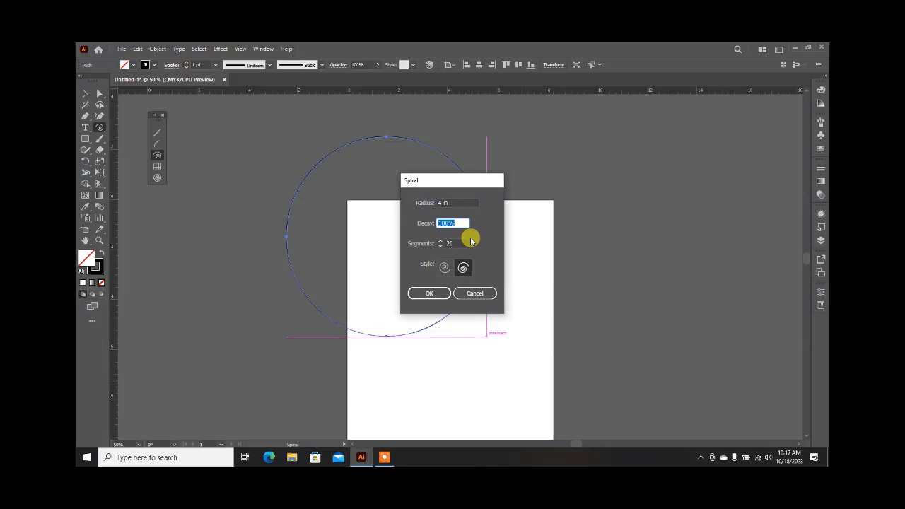
{"action": "type", "text": "50"}
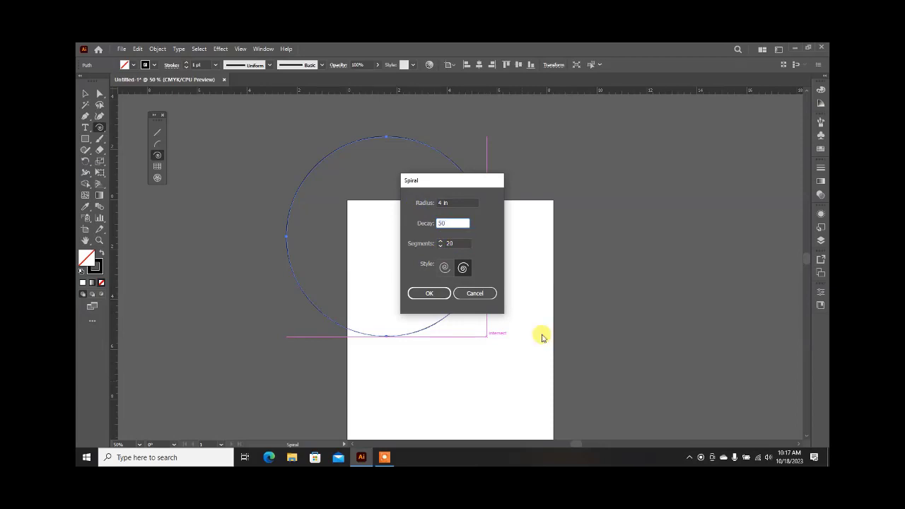
{"action": "left_click", "coordinate": [434, 296]}
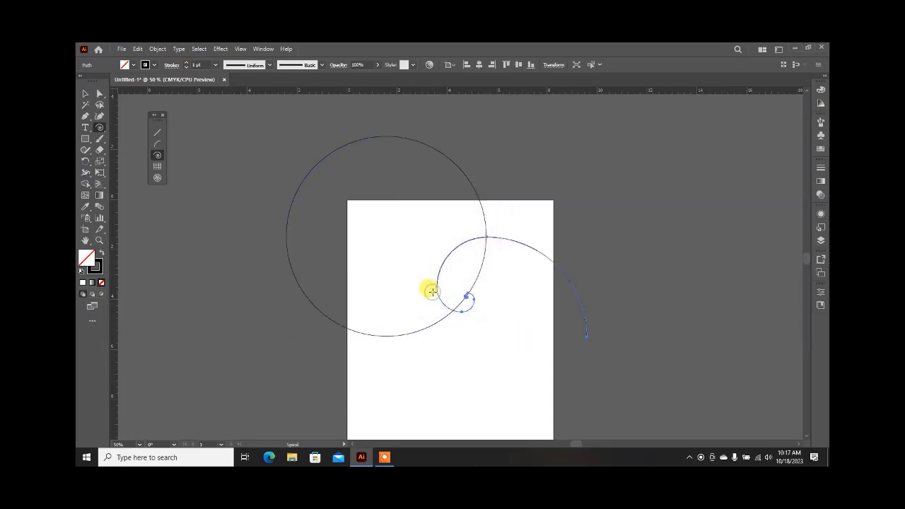
Create another spiral left of the 50% decay one with radius 4 in, decay 50%, 5 segments and the same style
{"action": "scroll", "coordinate": [471, 306], "scroll_direction": "up", "scroll_amount": 2}
{"action": "scroll", "coordinate": [473, 309], "scroll_direction": "down", "scroll_amount": 6}
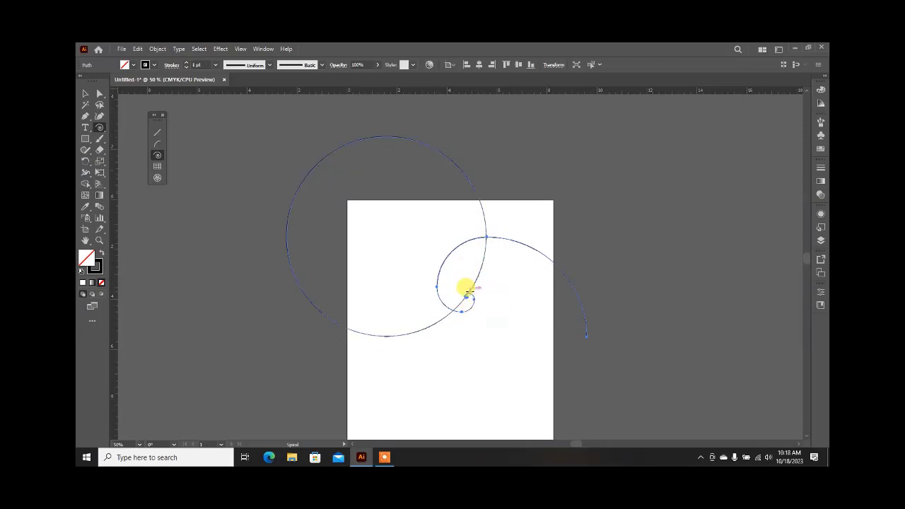
{"action": "left_click", "coordinate": [431, 283]}
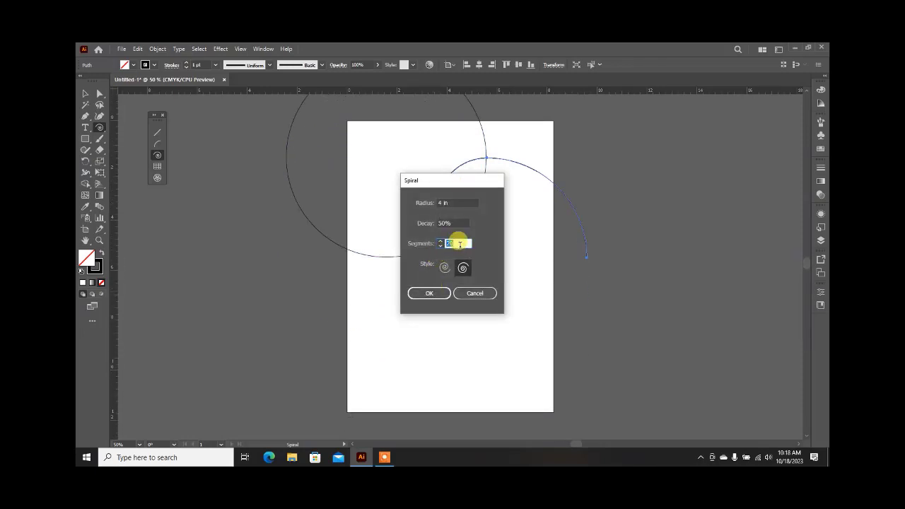
{"action": "left_click", "coordinate": [427, 292]}
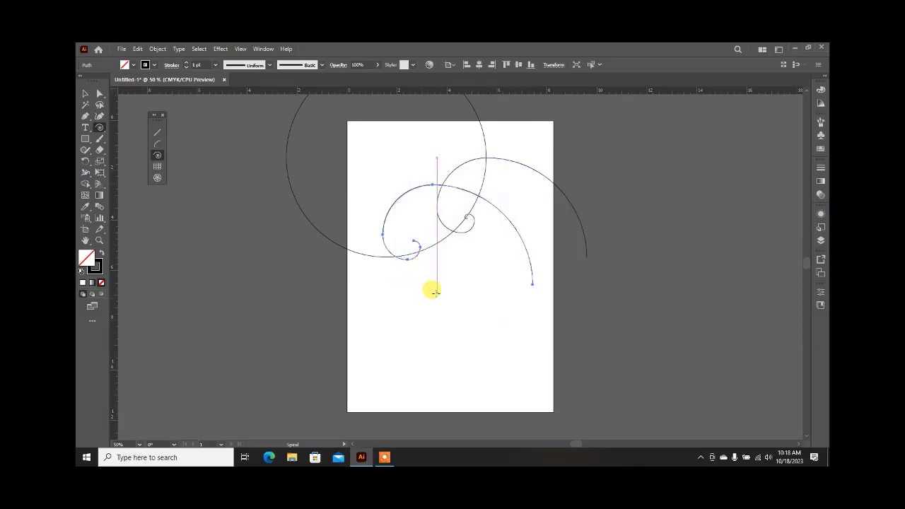
Create two more spirals below and left of the previous one with radius 4 in and decay 20%, the first with 5 segments
{"action": "left_click", "coordinate": [432, 292]}
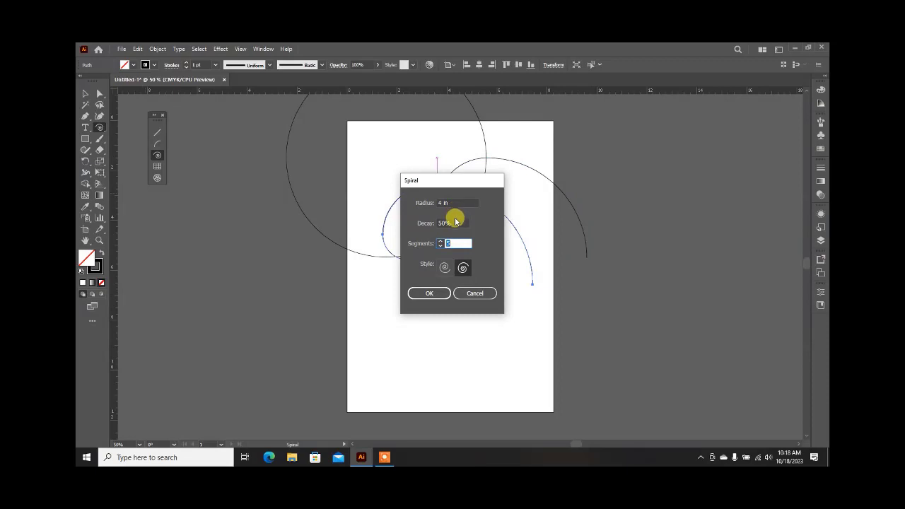
{"action": "left_click_drag", "start_coordinate": [454, 219], "coordinate": [426, 220]}
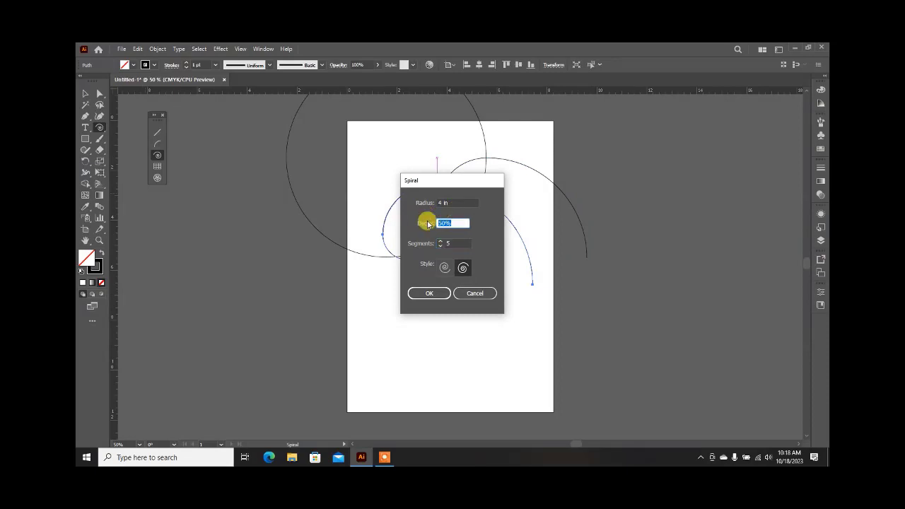
{"action": "type", "text": "20"}
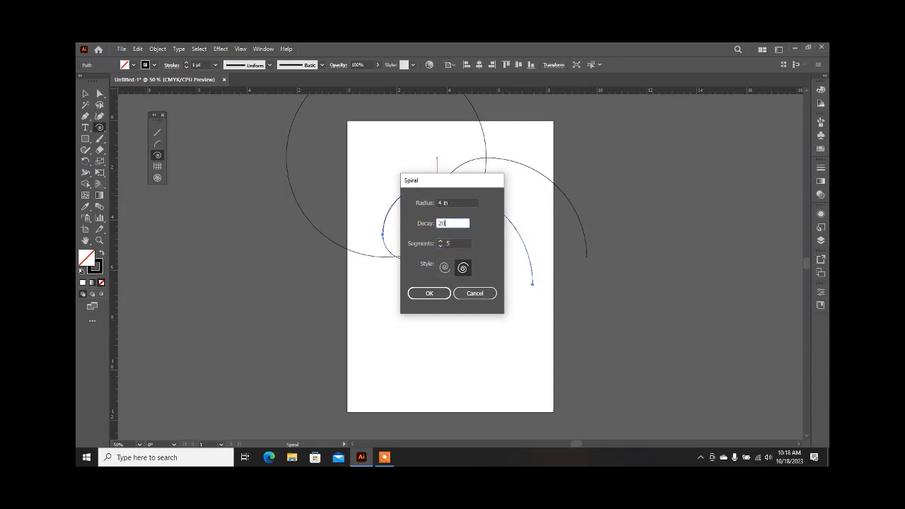
{"action": "left_click", "coordinate": [436, 293]}
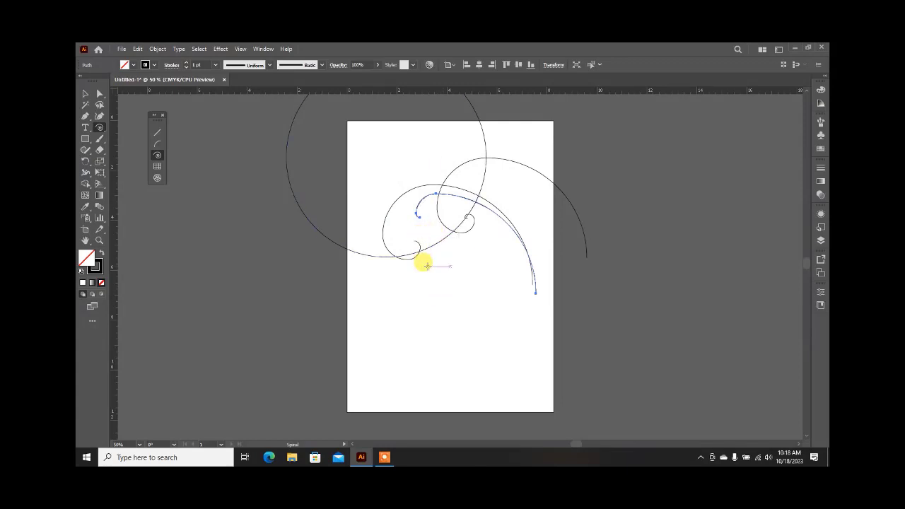
{"action": "left_click", "coordinate": [397, 305]}
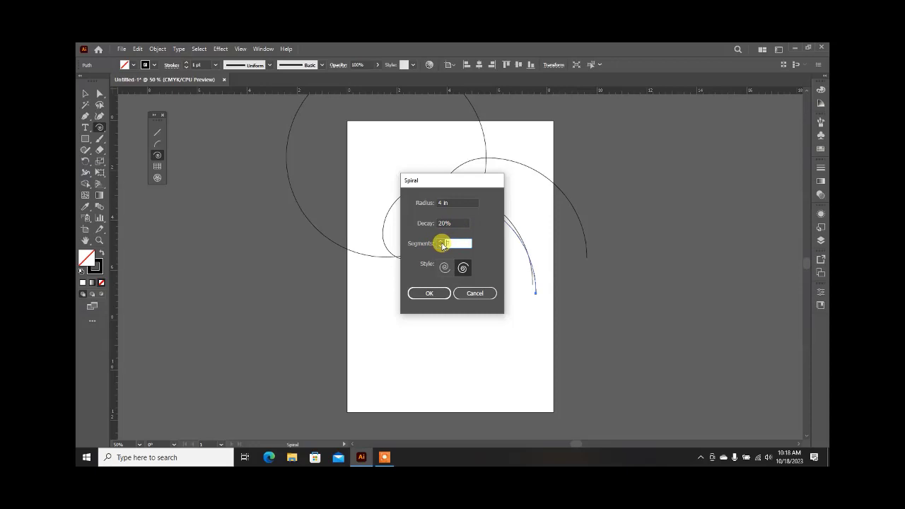
{"action": "left_click", "coordinate": [429, 293]}
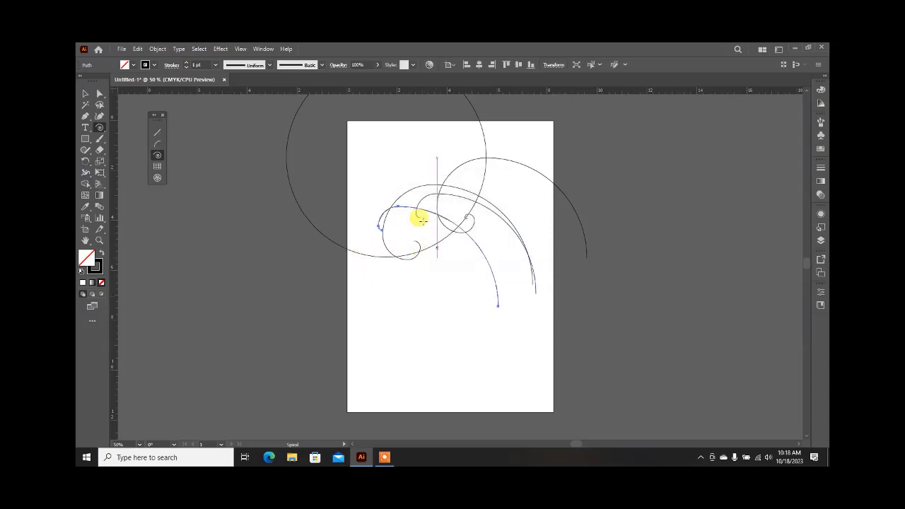
Delete all the spirals from the document
{"action": "left_click", "coordinate": [84, 94]}
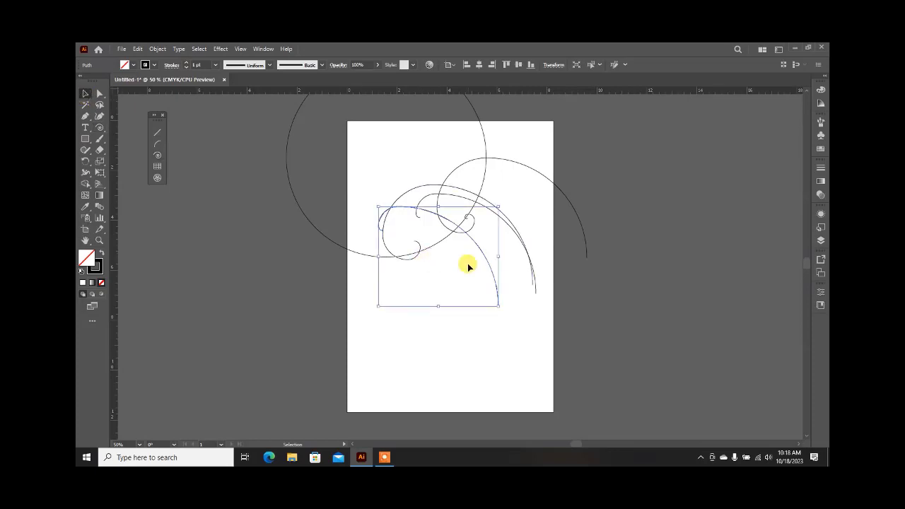
{"action": "key", "text": "a"}
{"action": "key", "text": "v"}
{"action": "key", "text": "ctrl+a"}
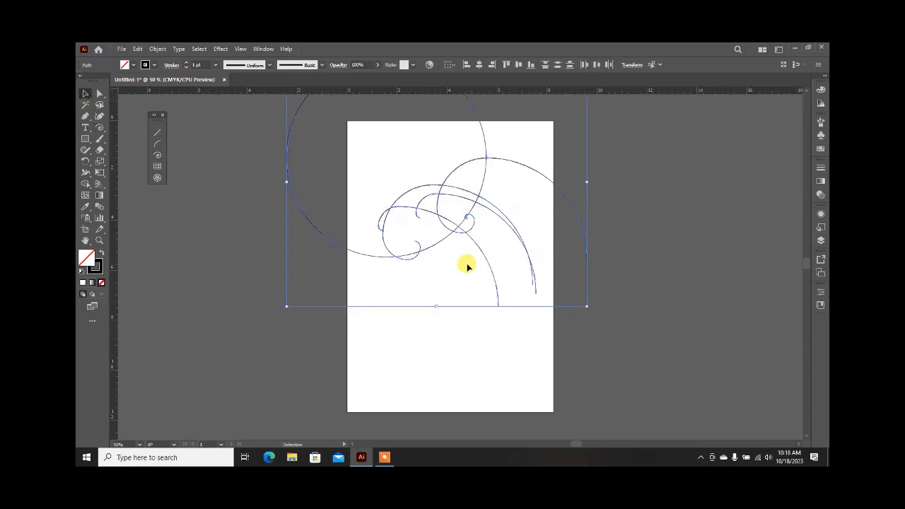
{"action": "key", "text": "Delete"}
Draw a freehand spiral from the middle of the artboard and delete it
{"action": "left_click", "coordinate": [157, 155]}
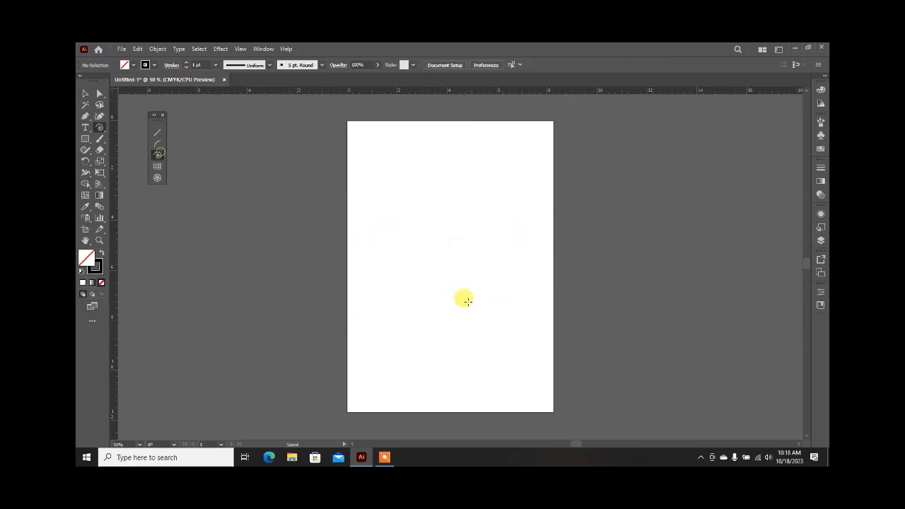
{"action": "left_click_drag", "start_coordinate": [480, 282], "coordinate": [408, 220]}
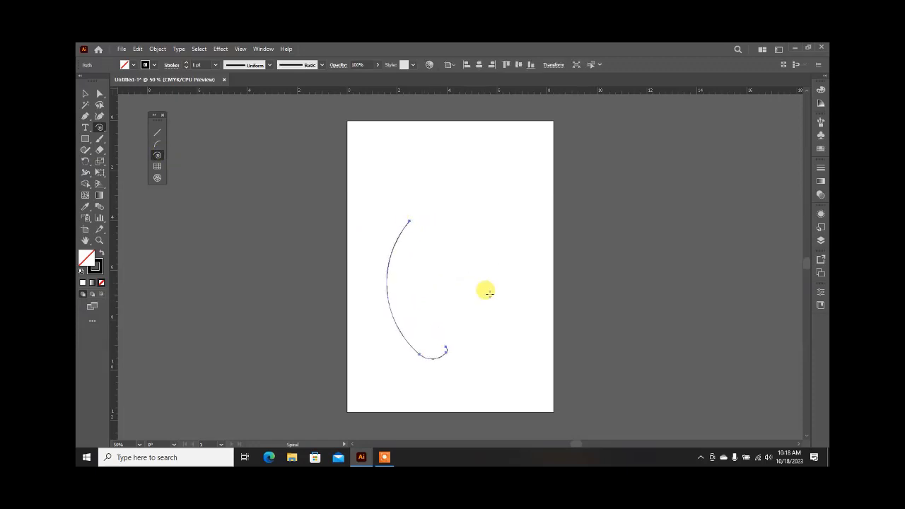
{"action": "key", "text": "Delete"}
Create a rectangular grid 4 in wide and 3 in high with 10 horizontal and 5 vertical dividers on the artboard's upper half
{"action": "left_click", "coordinate": [156, 166]}
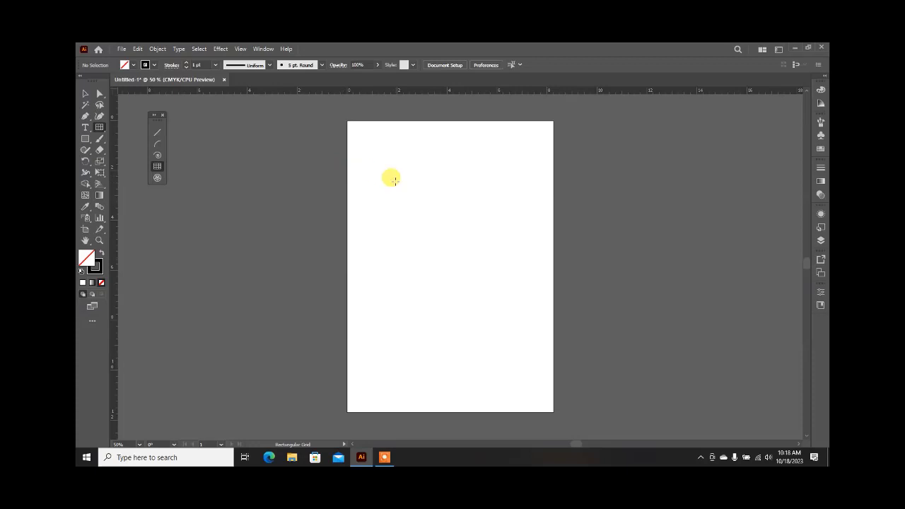
{"action": "left_click", "coordinate": [383, 158]}
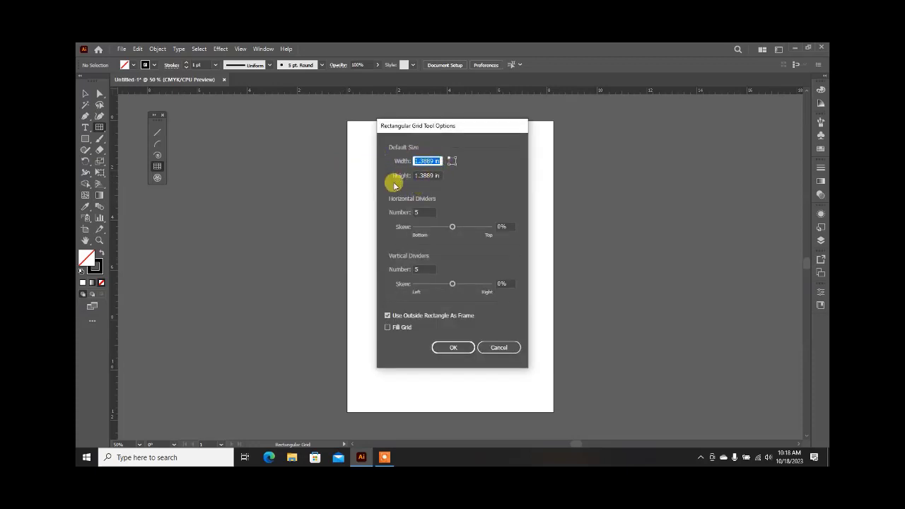
{"action": "type", "text": "4"}
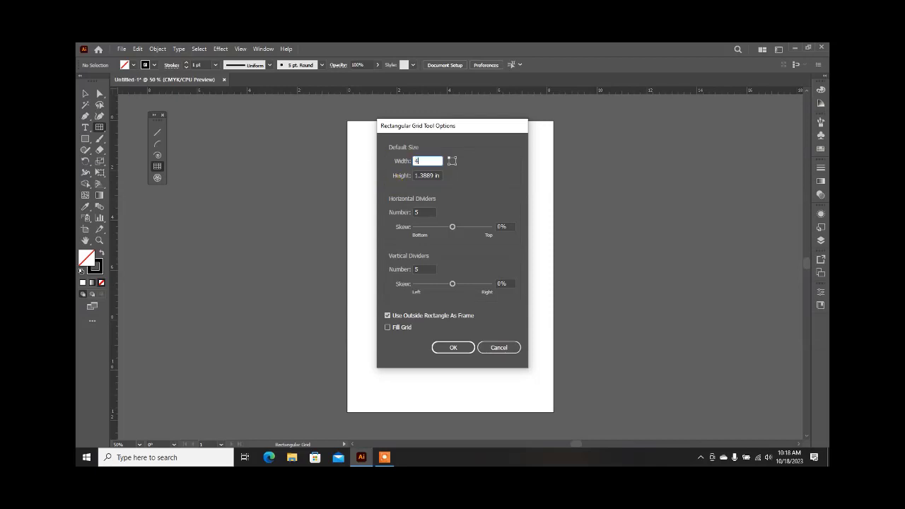
{"action": "key", "text": "Tab"}
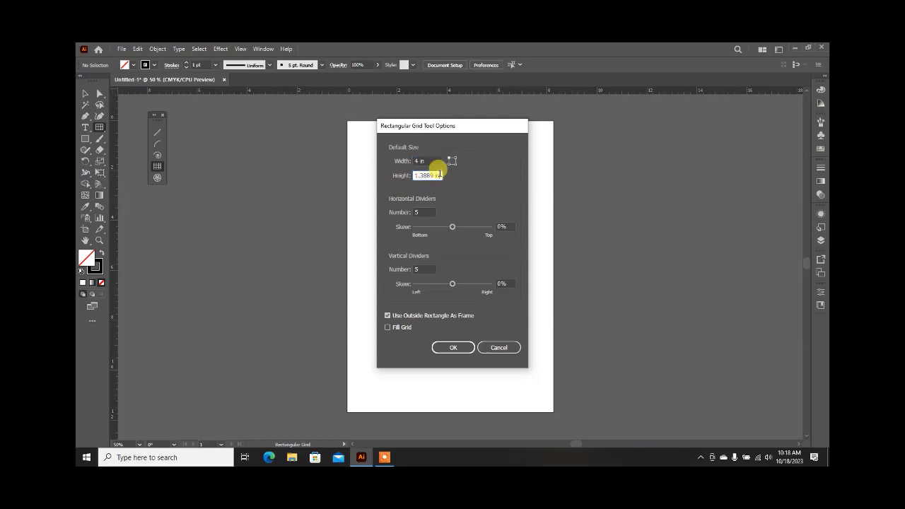
{"action": "type", "text": "3"}
{"action": "double_click", "coordinate": [421, 211]}
{"action": "double_click", "coordinate": [423, 269]}
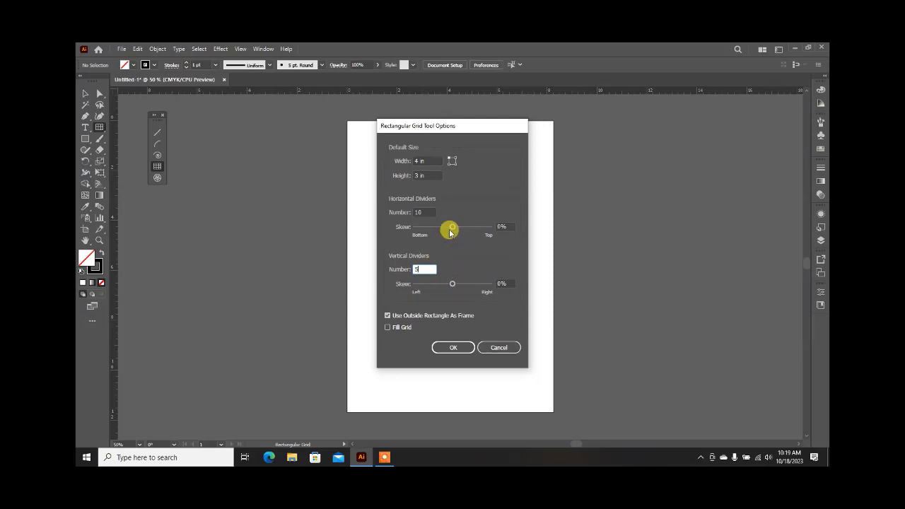
{"action": "left_click", "coordinate": [446, 346]}
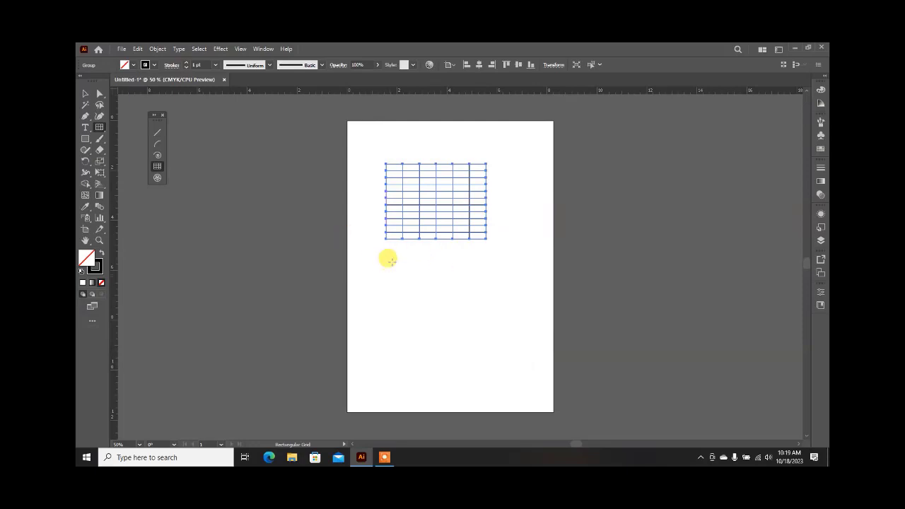
Create a second rectangular grid below the first with the same size and dividers and the horizontal divider skew set to 95%
{"action": "scroll", "coordinate": [391, 260], "scroll_direction": "up", "scroll_amount": 2}
{"action": "scroll", "coordinate": [400, 309], "scroll_direction": "down", "scroll_amount": 1}
{"action": "scroll", "coordinate": [438, 162], "scroll_direction": "up", "scroll_amount": 2}
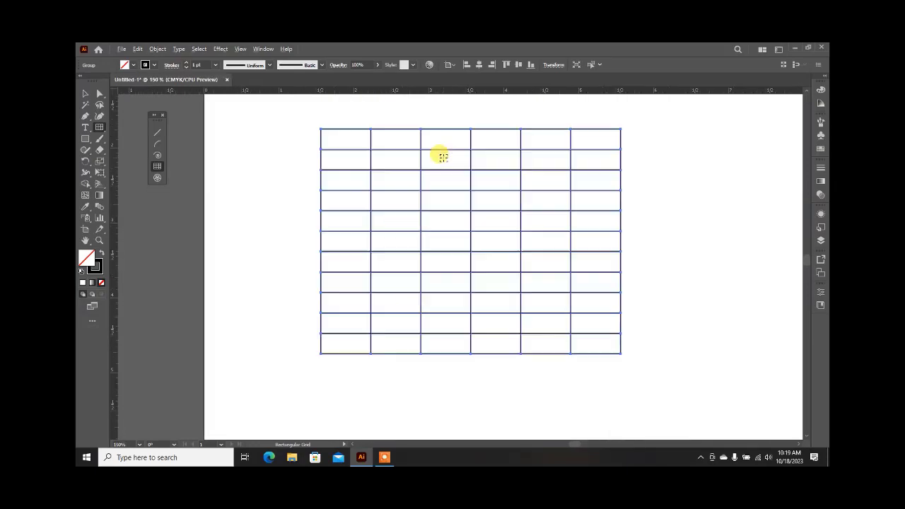
{"action": "scroll", "coordinate": [437, 150], "scroll_direction": "down", "scroll_amount": 1}
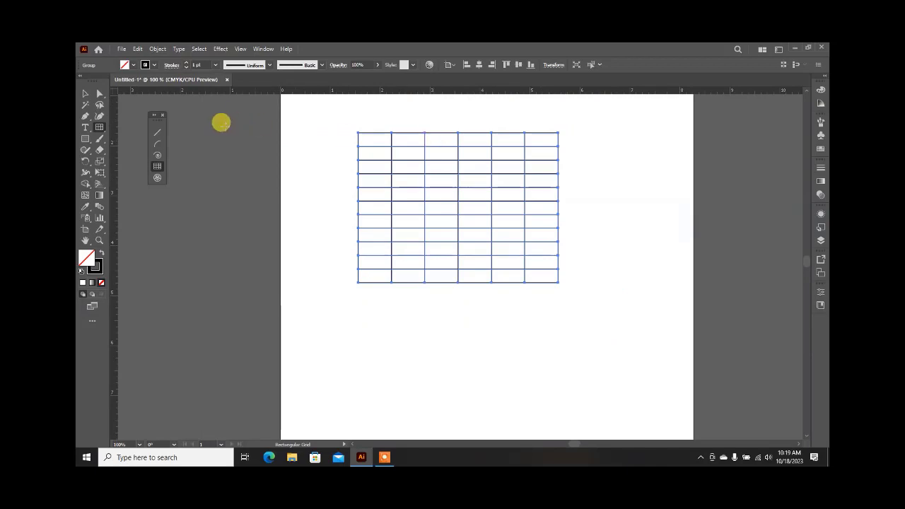
{"action": "left_click", "coordinate": [399, 324]}
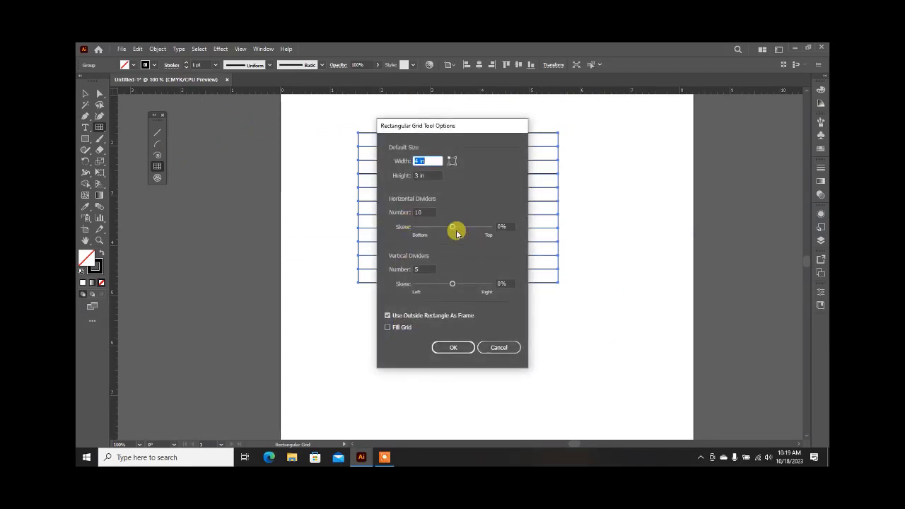
{"action": "left_click_drag", "start_coordinate": [452, 227], "coordinate": [458, 228]}
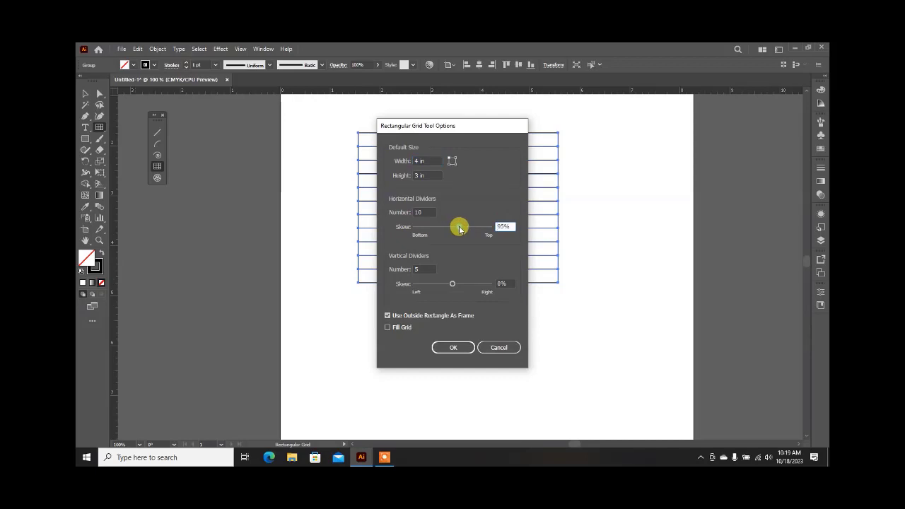
{"action": "left_click", "coordinate": [460, 348]}
Create a third rectangular grid, overlapping the second, with the same settings and the vertical divider skew set to -171%
{"action": "scroll", "coordinate": [457, 283], "scroll_direction": "down", "scroll_amount": 3}
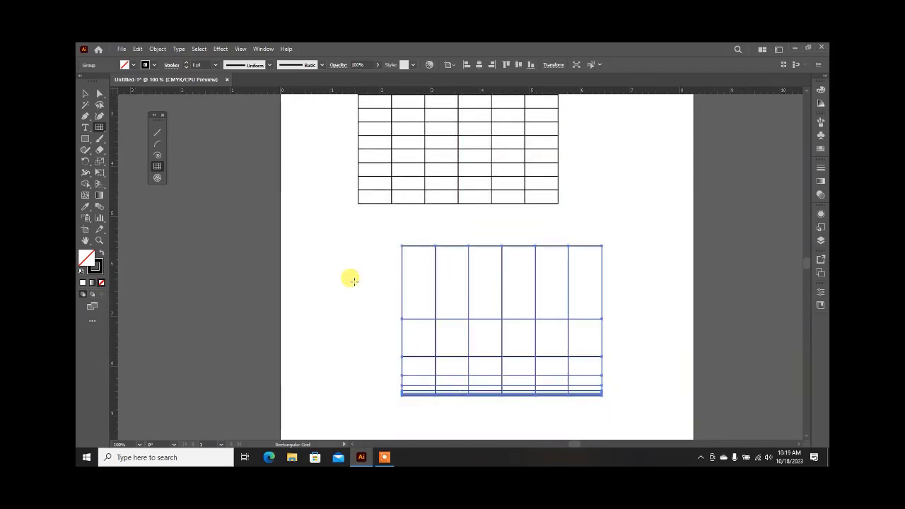
{"action": "left_click", "coordinate": [336, 264]}
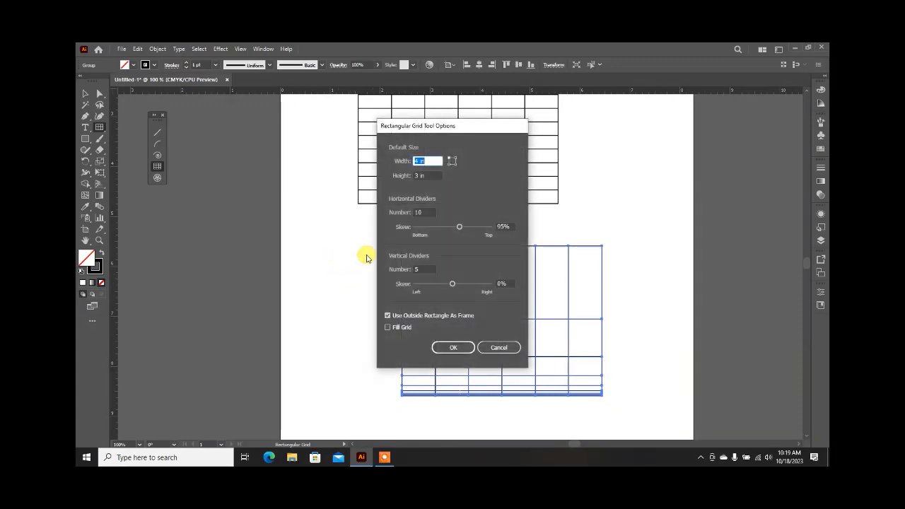
{"action": "left_click", "coordinate": [439, 283]}
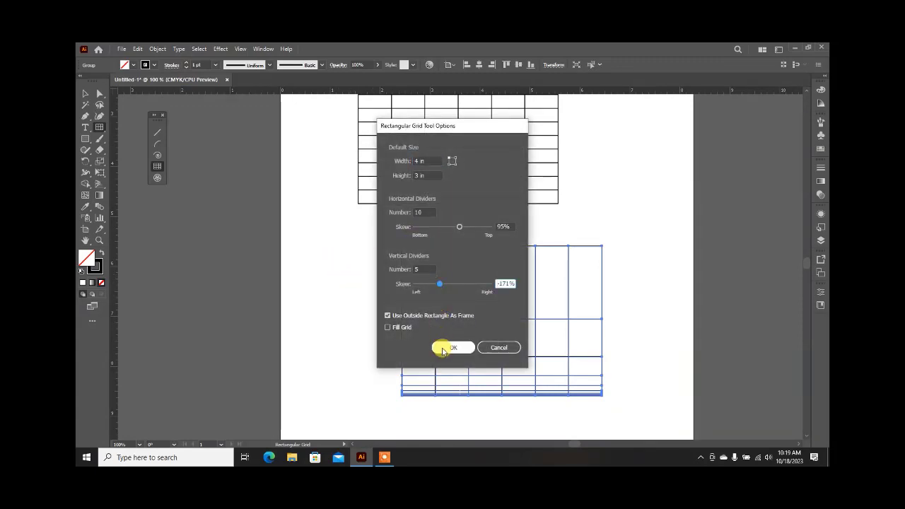
{"action": "left_click", "coordinate": [443, 347]}
{"action": "scroll", "coordinate": [408, 272], "scroll_direction": "down", "scroll_amount": 2}
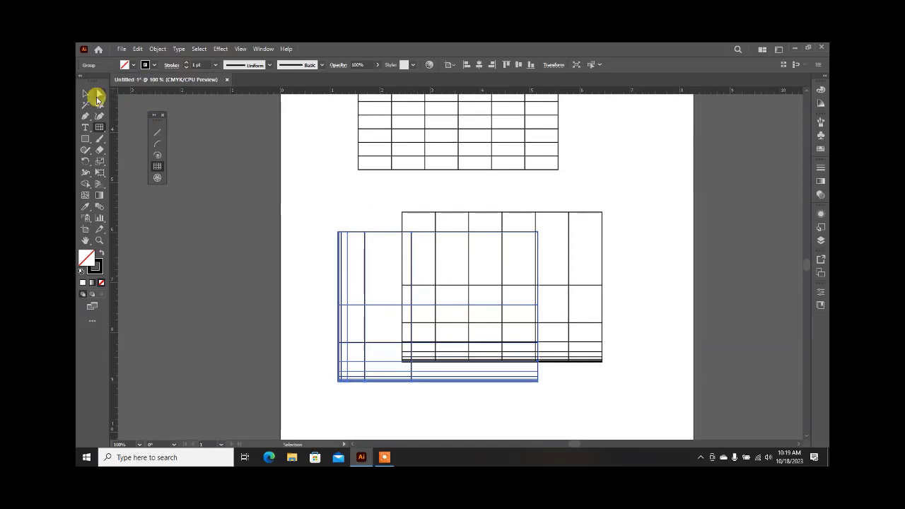
Delete all three rectangular grids from the artboard
{"action": "left_click", "coordinate": [85, 93]}
{"action": "left_click_drag", "start_coordinate": [655, 401], "coordinate": [272, 205]}
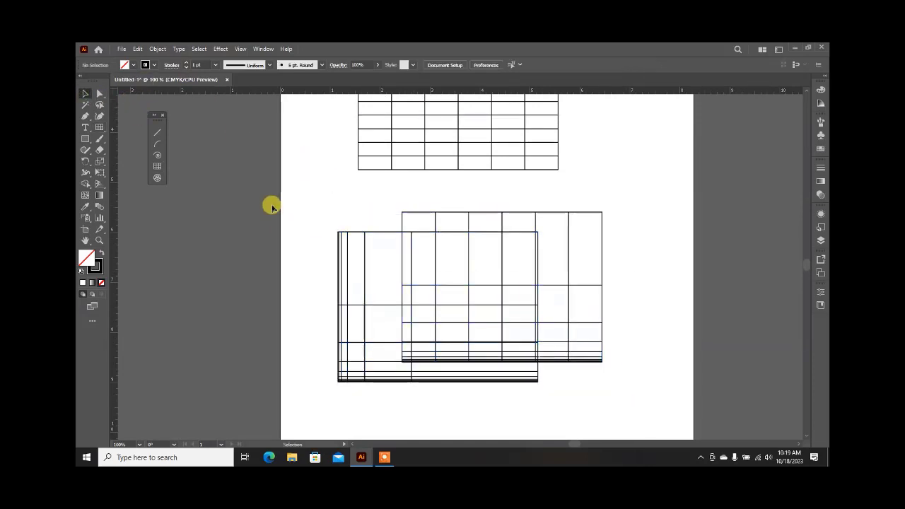
{"action": "left_click", "coordinate": [365, 251]}
{"action": "key", "text": "Delete"}
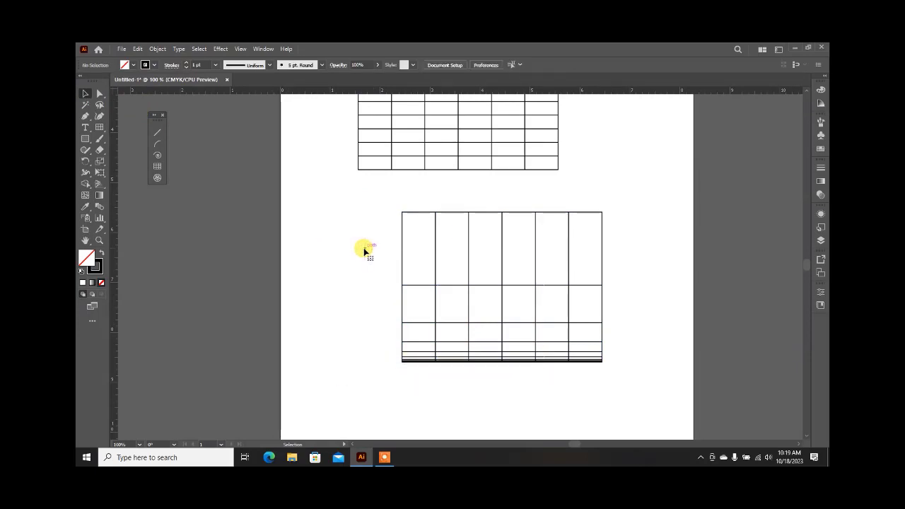
{"action": "left_click", "coordinate": [455, 214]}
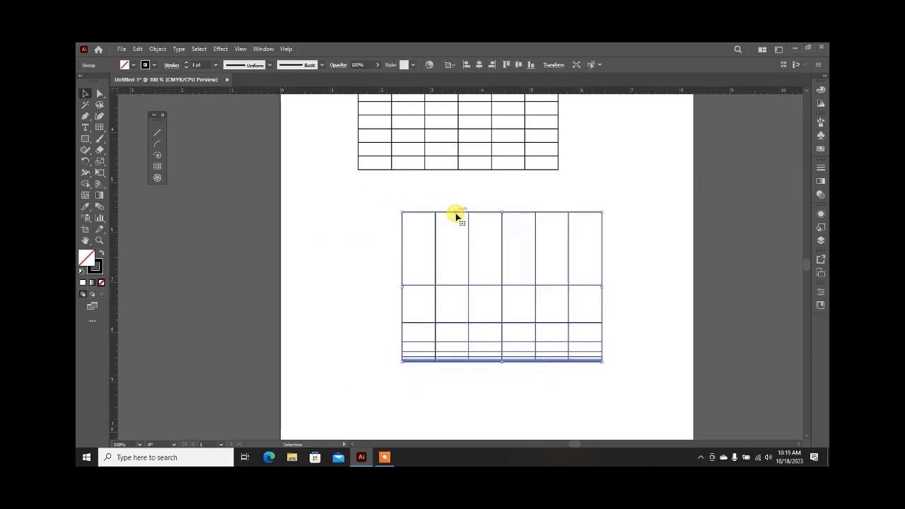
{"action": "key", "text": "Delete"}
{"action": "scroll", "coordinate": [476, 208], "scroll_direction": "up", "scroll_amount": 2}
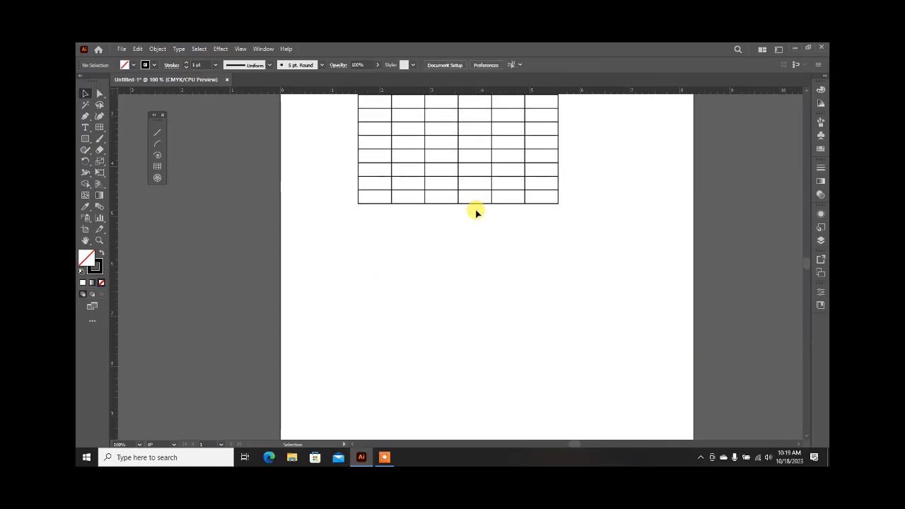
{"action": "left_click", "coordinate": [441, 179]}
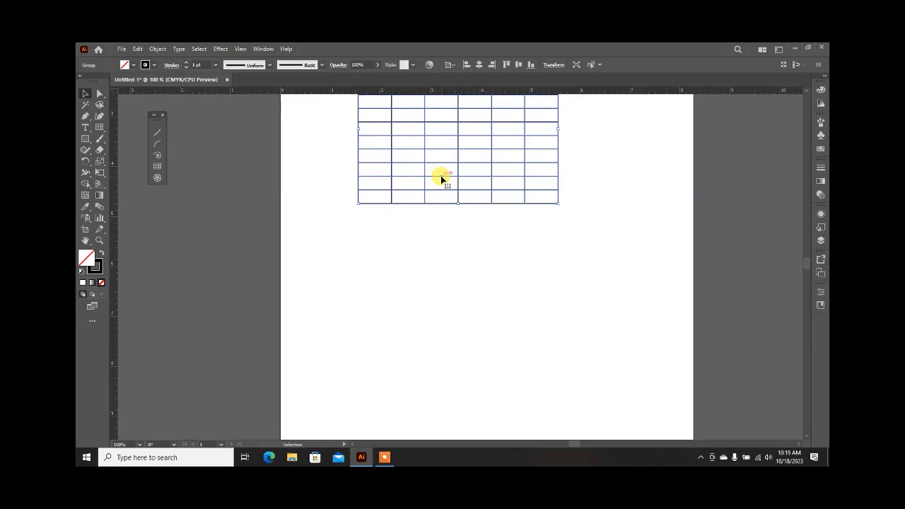
{"action": "key", "text": "Delete"}
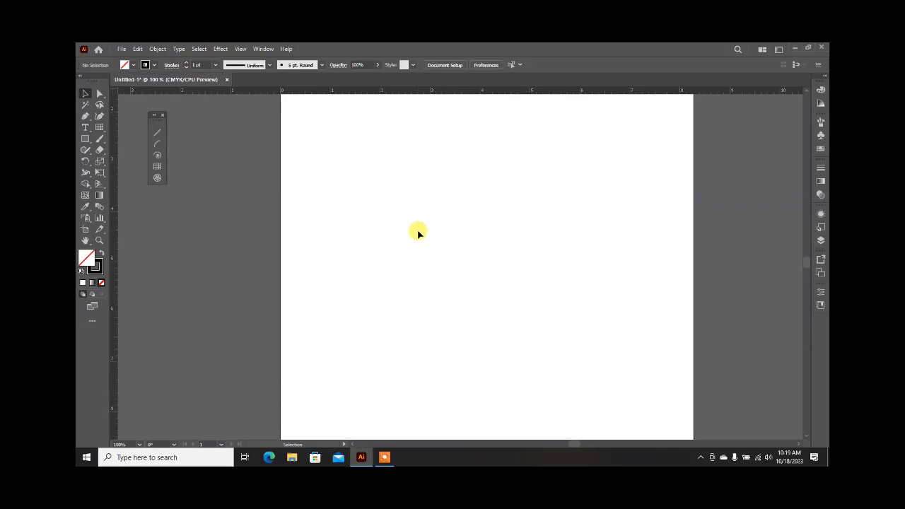
Draw a freehand, nearly circular polar grid near the middle of the artboard's width with the Polar Grid tool
{"action": "left_click", "coordinate": [156, 179]}
{"action": "mouse_move", "coordinate": [375, 141]}
{"action": "left_mouse_down"}
{"action": "mouse_move", "coordinate": [485, 269]}
{"action": "mouse_move", "coordinate": [549, 323]}
{"action": "left_mouse_up"}
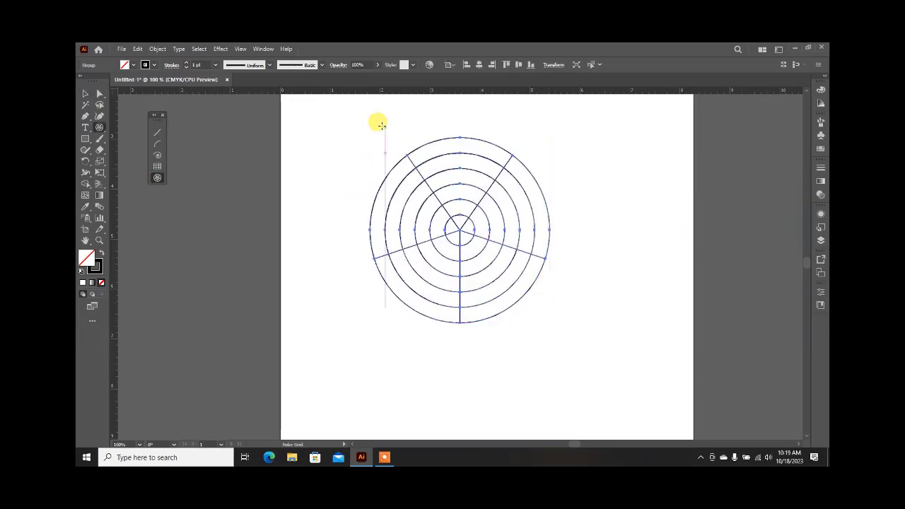
{"action": "scroll", "coordinate": [359, 177], "scroll_direction": "down", "scroll_amount": 5}
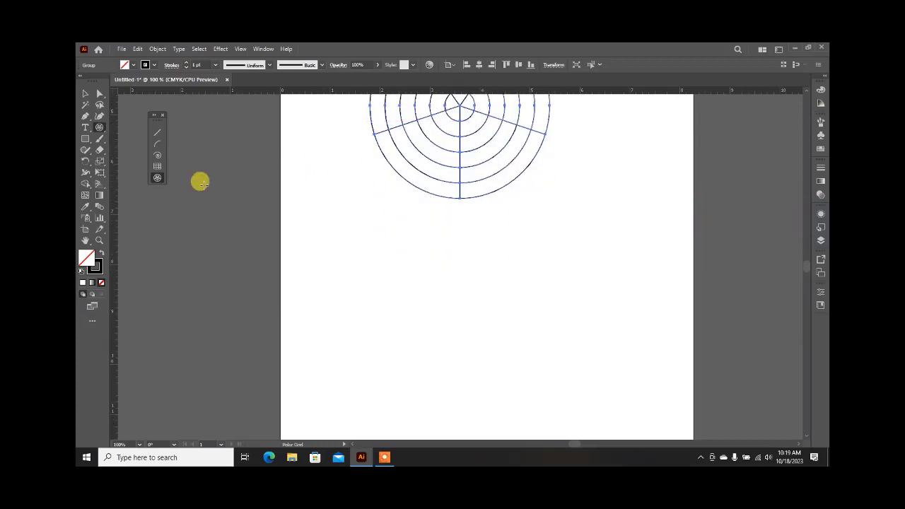
Create a second polar grid below the first, 3.5943 in wide and 3.7075 in high, with 5 concentric and 5 radial dividers
{"action": "left_click", "coordinate": [444, 316]}
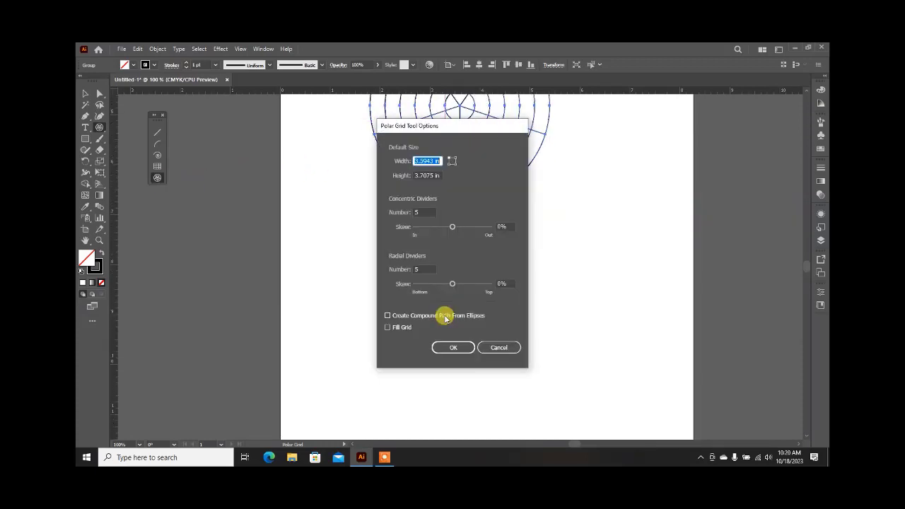
{"action": "double_click", "coordinate": [424, 212]}
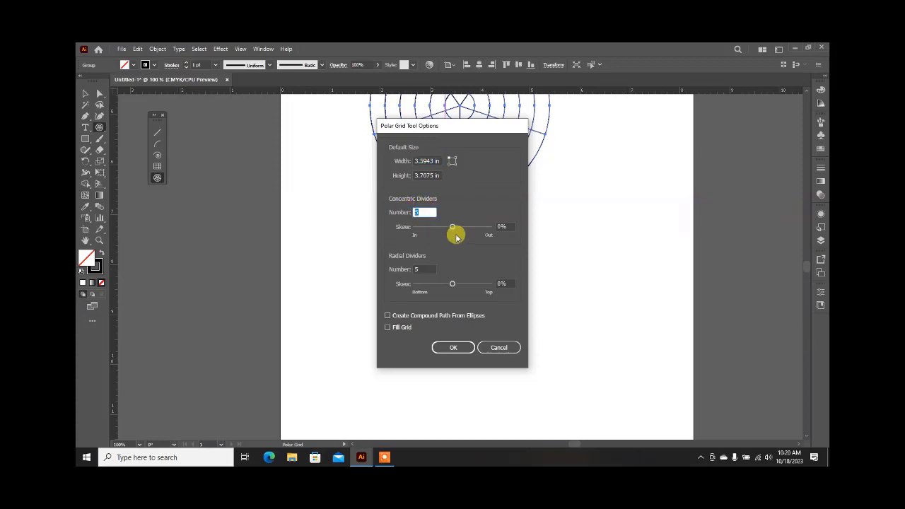
{"action": "left_click", "coordinate": [455, 347]}
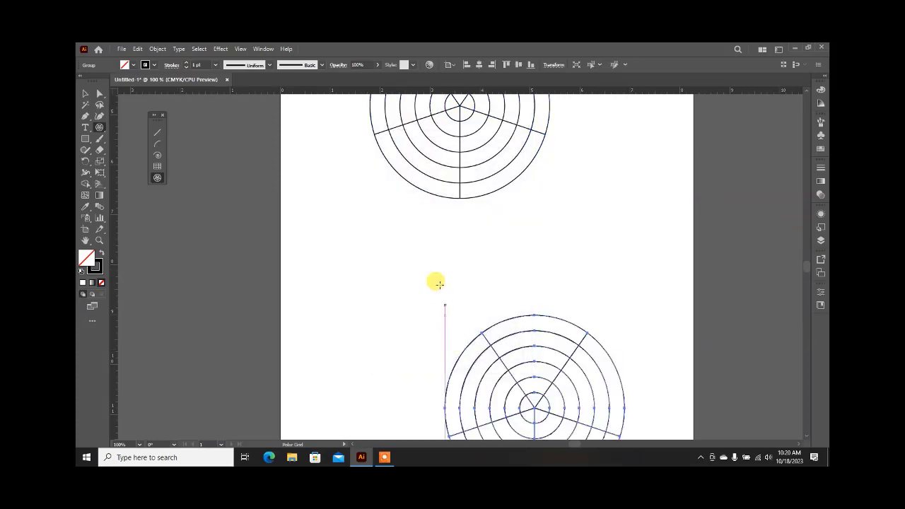
Move the second polar grid up so that it lies entirely within the artboard
{"action": "scroll", "coordinate": [439, 284], "scroll_direction": "down", "scroll_amount": 2}
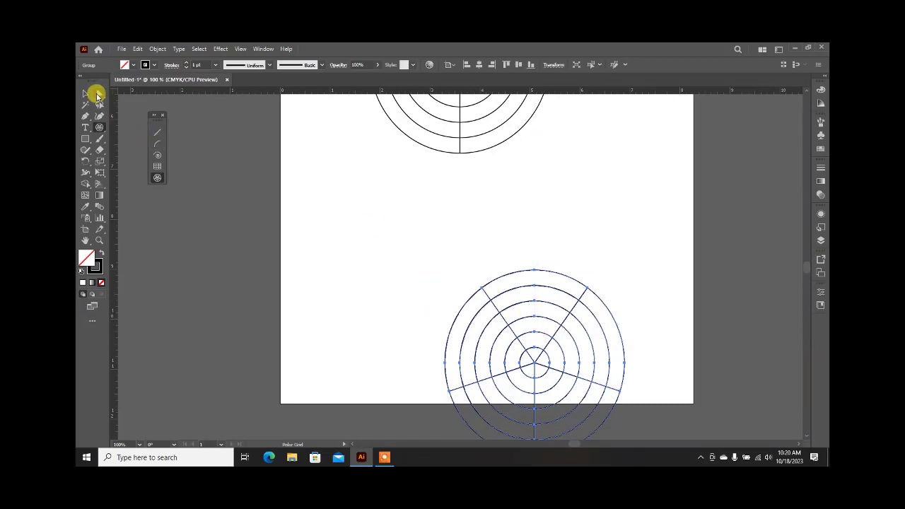
{"action": "left_click", "coordinate": [88, 93]}
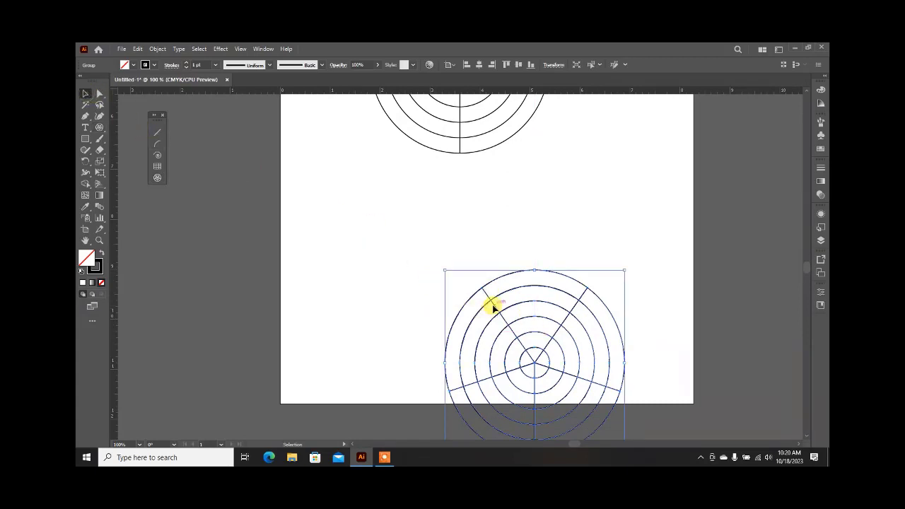
{"action": "left_click_drag", "start_coordinate": [493, 306], "coordinate": [444, 208]}
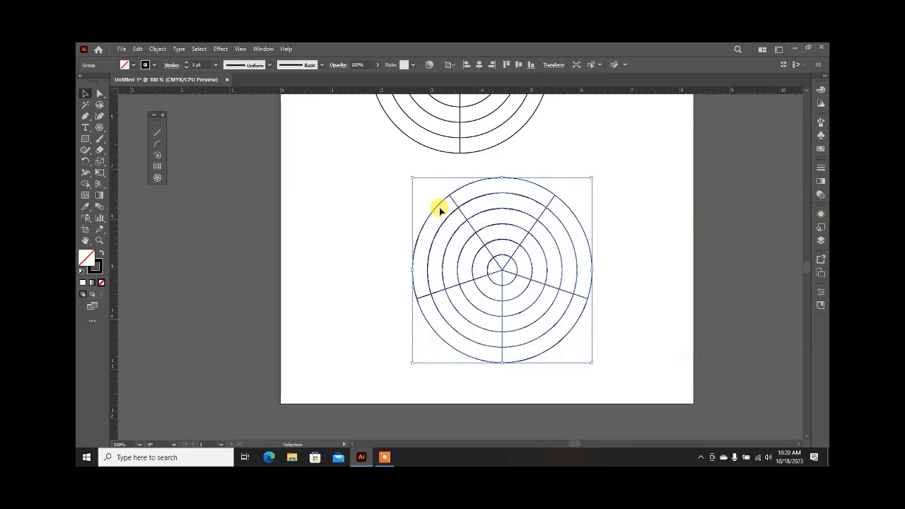
Delete both polar grids from the artboard
{"action": "key", "text": "Delete"}
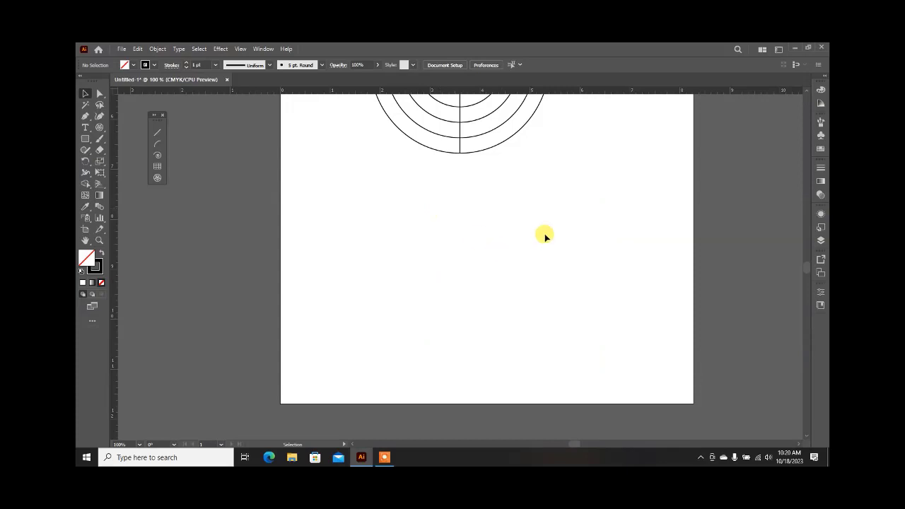
{"action": "scroll", "coordinate": [490, 179], "scroll_direction": "up", "scroll_amount": 3}
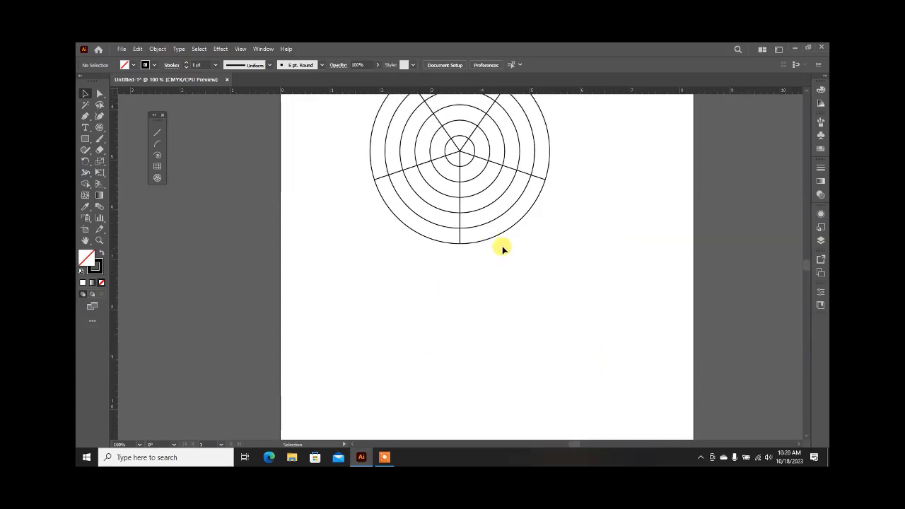
{"action": "left_click", "coordinate": [474, 162]}
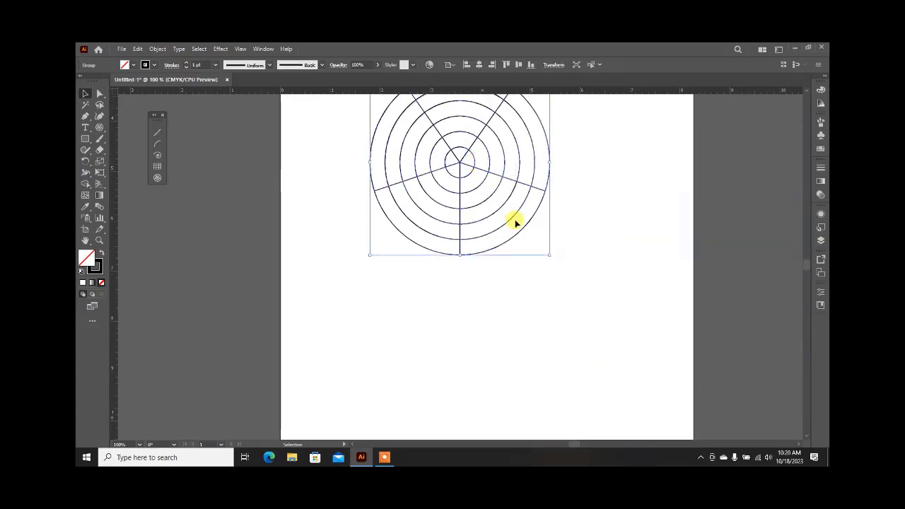
{"action": "key", "text": "Delete"}
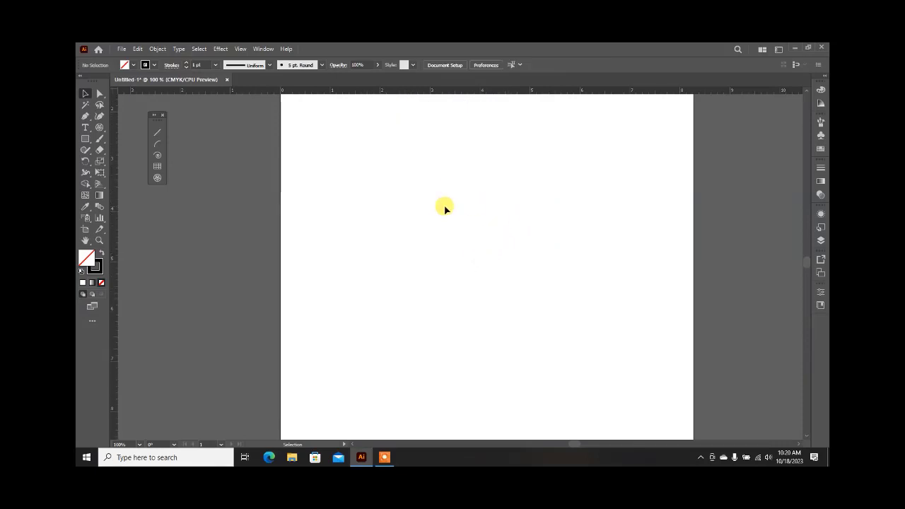
{"action": "scroll", "coordinate": [444, 208], "scroll_direction": "up", "scroll_amount": 2}
{"action": "scroll", "coordinate": [444, 209], "scroll_direction": "down", "scroll_amount": 1}
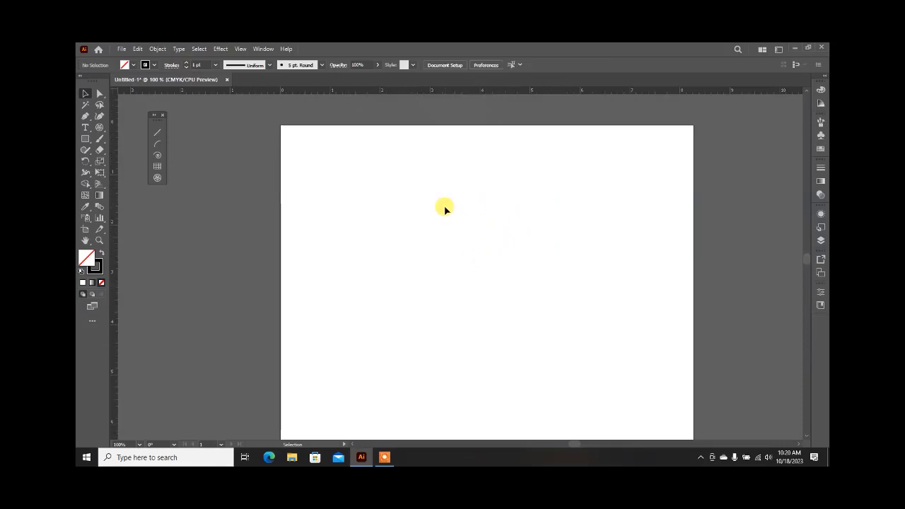
Close the floating line tool group and float the rectangle and shape tool group in its place beside the artboard
{"action": "left_click", "coordinate": [161, 115]}
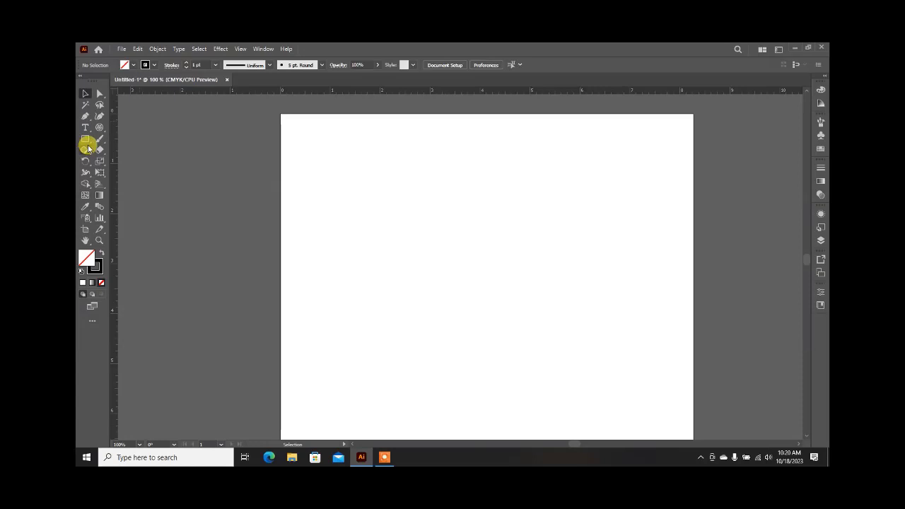
{"action": "left_click", "coordinate": [86, 139]}
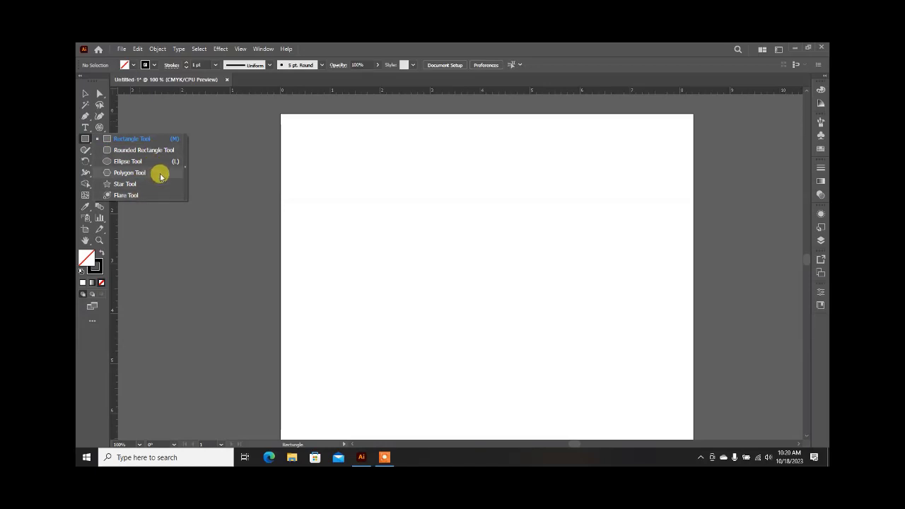
{"action": "left_click", "coordinate": [185, 168]}
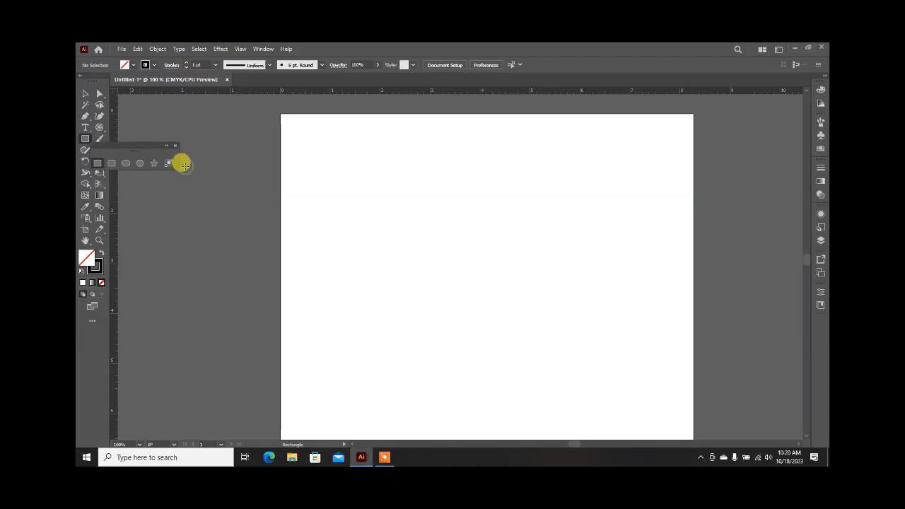
{"action": "left_click_drag", "start_coordinate": [136, 149], "coordinate": [194, 115]}
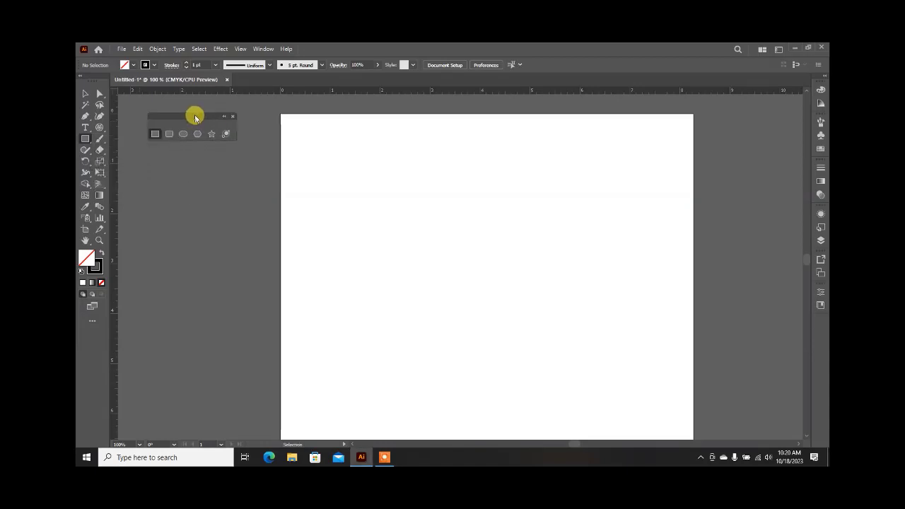
Draw a freehand rectangle about 1.58 by 1.66 in near the artboard's upper-left corner and create a 5 by 3 in rectangle beside it
{"action": "left_click", "coordinate": [157, 129]}
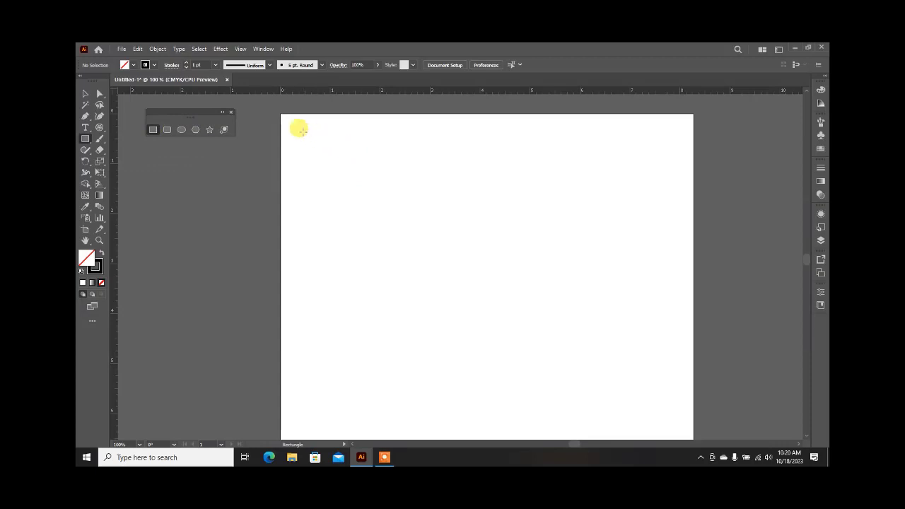
{"action": "left_click_drag", "start_coordinate": [303, 132], "coordinate": [383, 214]}
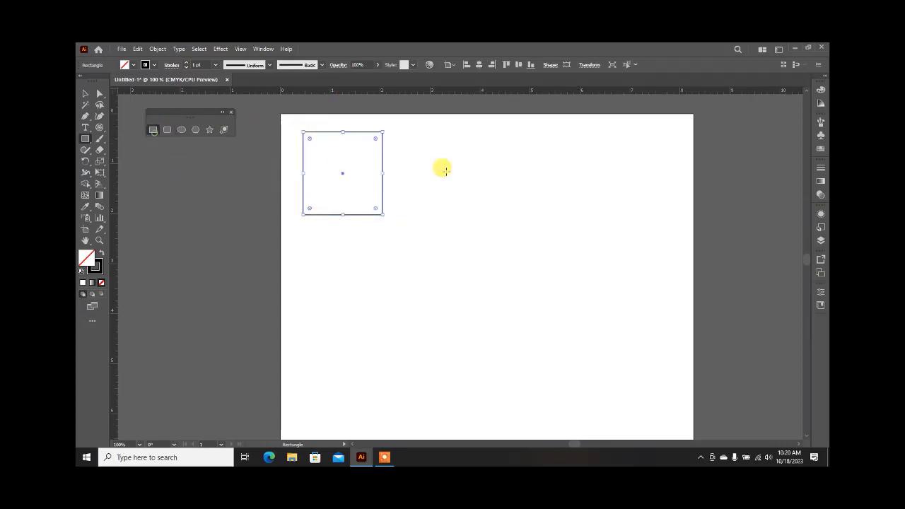
{"action": "left_click", "coordinate": [463, 150]}
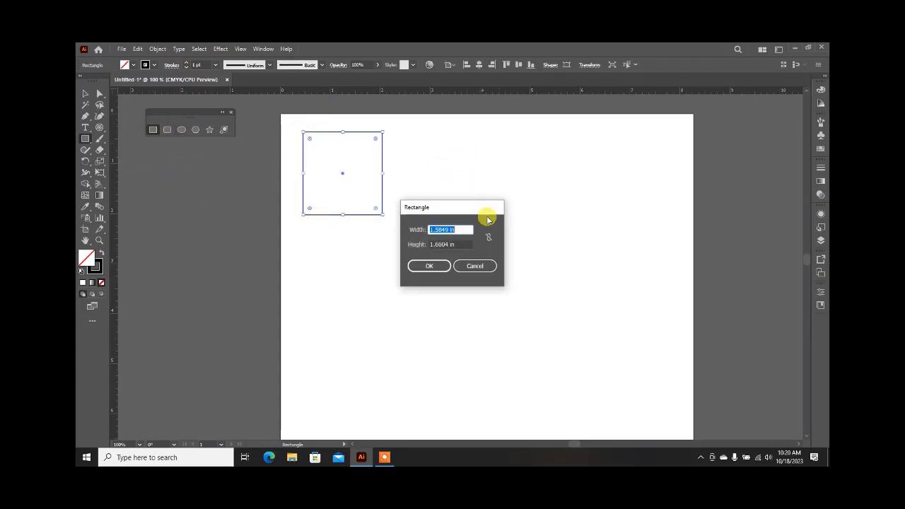
{"action": "type", "text": "5"}
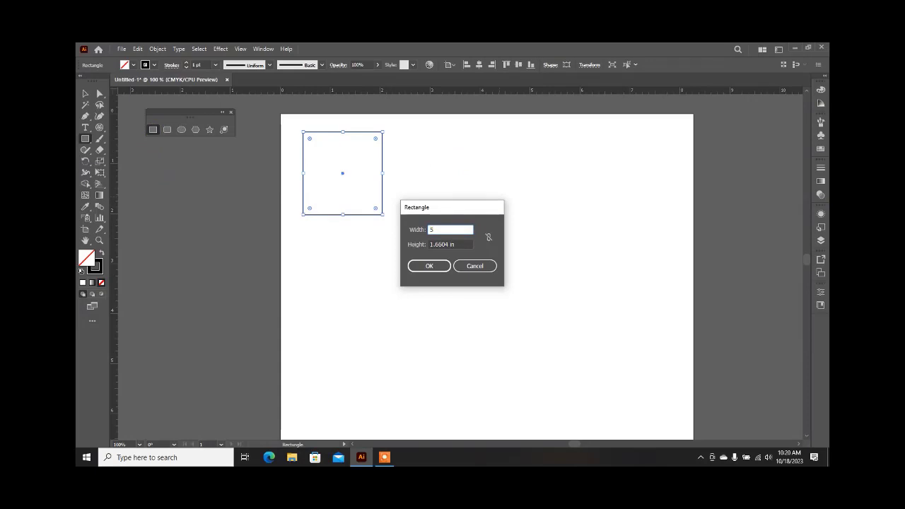
{"action": "key", "text": "Tab"}
{"action": "type", "text": "3"}
{"action": "key", "text": "Return"}
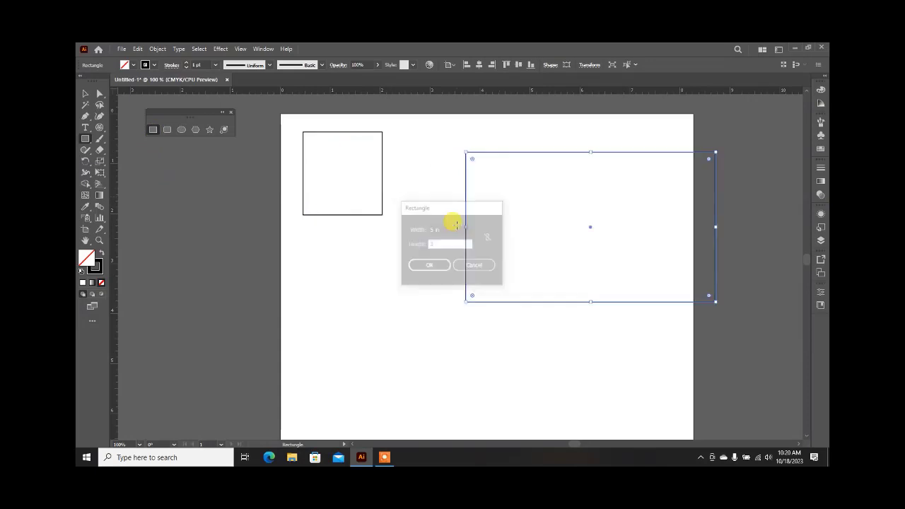
Draw a freehand rounded rectangle about 1.66 by 0.91 in below the small rectangle
{"action": "scroll", "coordinate": [395, 230], "scroll_direction": "down", "scroll_amount": 3}
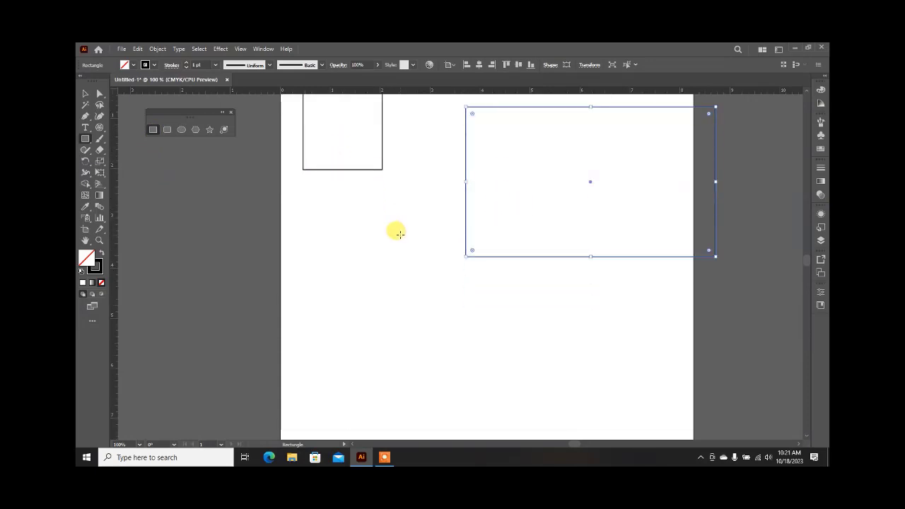
{"action": "left_click", "coordinate": [170, 130]}
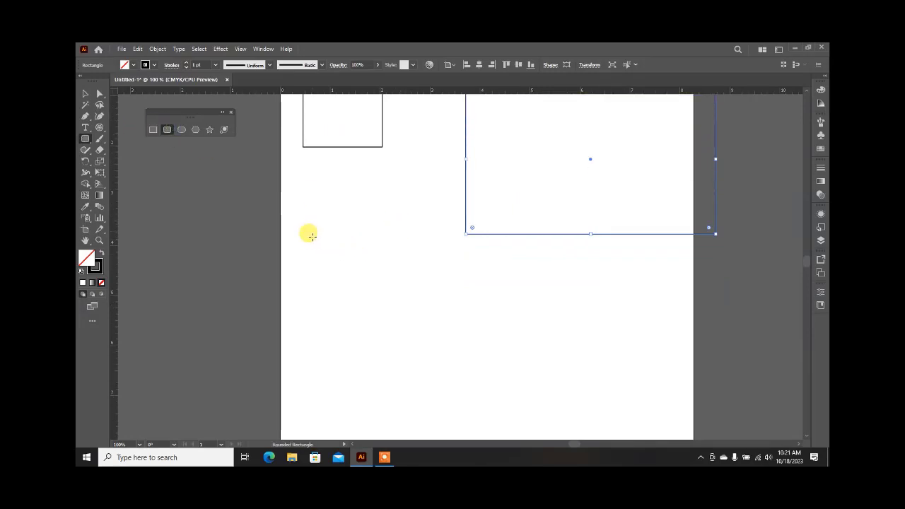
{"action": "left_click_drag", "start_coordinate": [313, 238], "coordinate": [396, 282]}
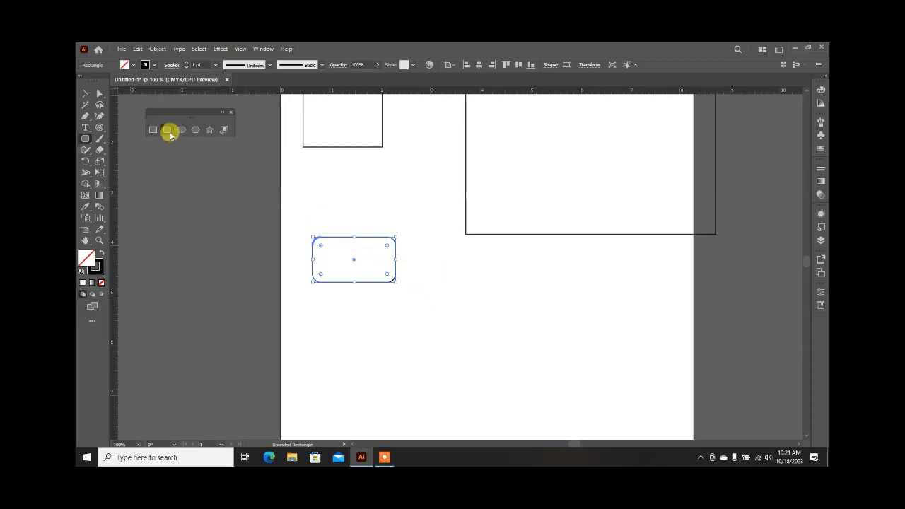
Create a rounded rectangle 3 in wide and 2 in high with a 0.25 in corner radius below the freehand one
{"action": "left_click", "coordinate": [335, 345]}
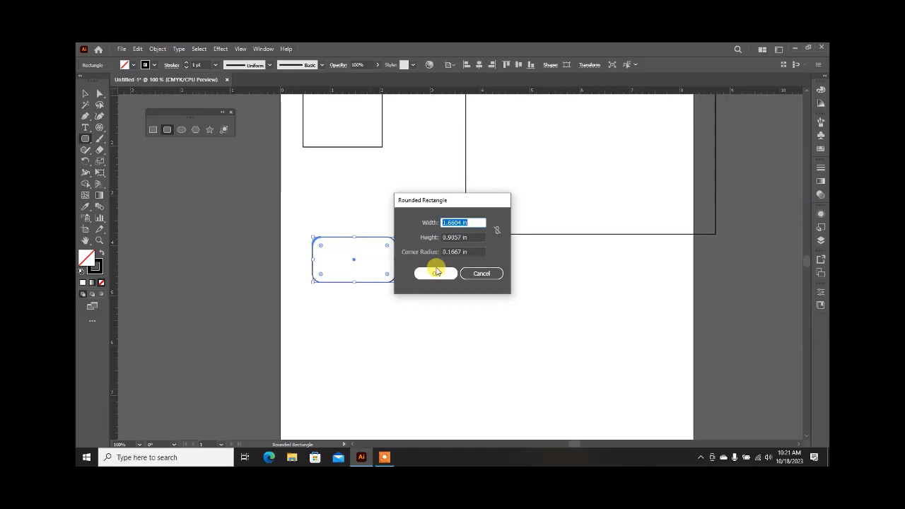
{"action": "type", "text": "3"}
{"action": "key", "text": "Tab"}
{"action": "type", "text": "2"}
{"action": "key", "text": "Tab"}
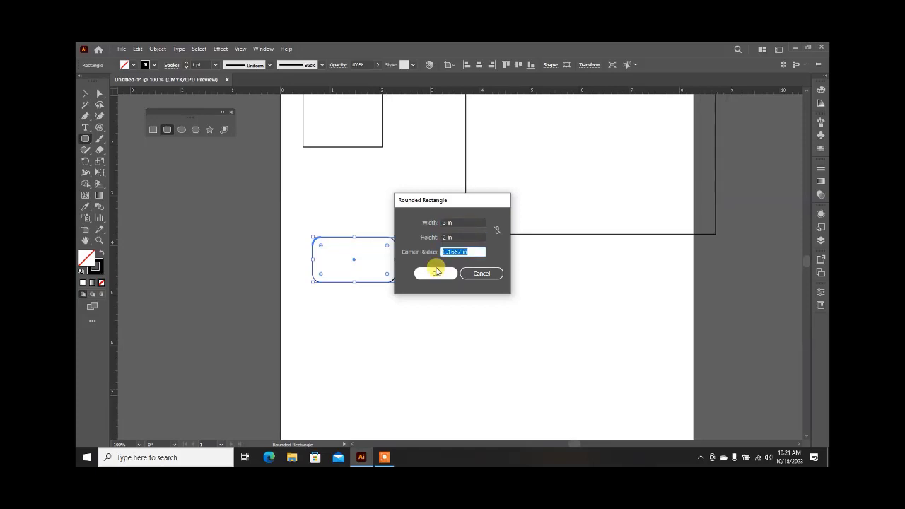
{"action": "type", "text": "0.25"}
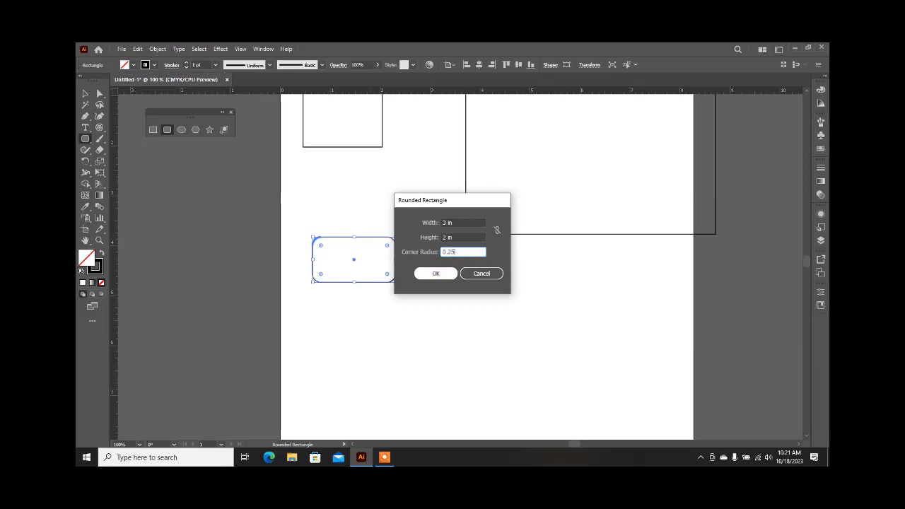
{"action": "key", "text": "Return"}
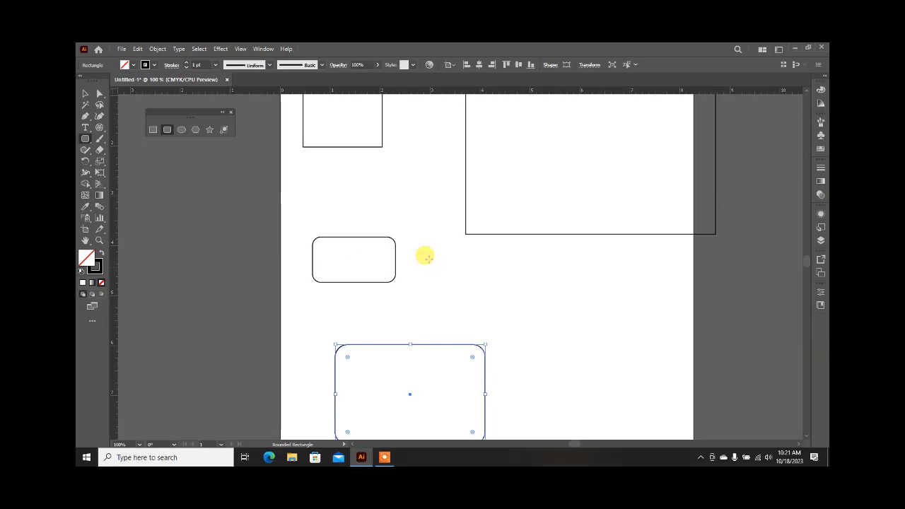
Draw a freehand ellipse about 2.54 by 2.70 in below the 5 by 3 in rectangle
{"action": "scroll", "coordinate": [420, 254], "scroll_direction": "down", "scroll_amount": 1}
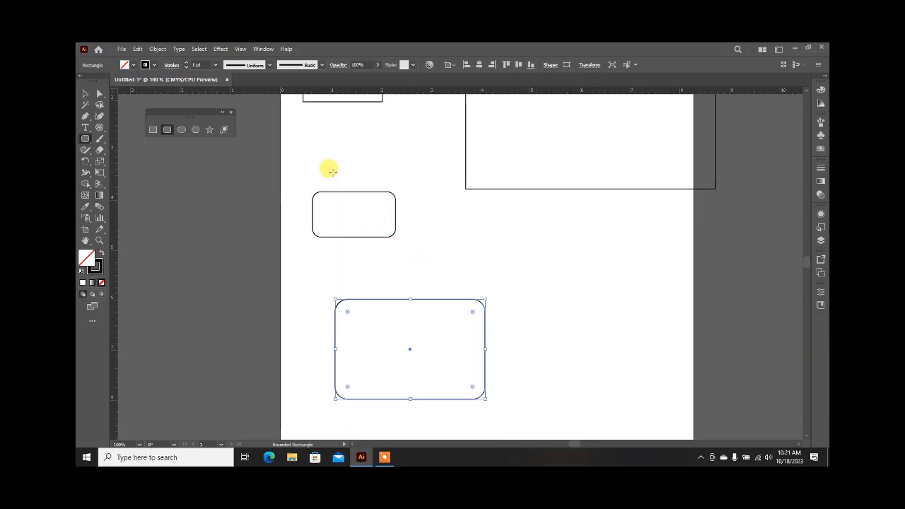
{"action": "left_click", "coordinate": [183, 130]}
{"action": "left_click_drag", "start_coordinate": [528, 214], "coordinate": [656, 348]}
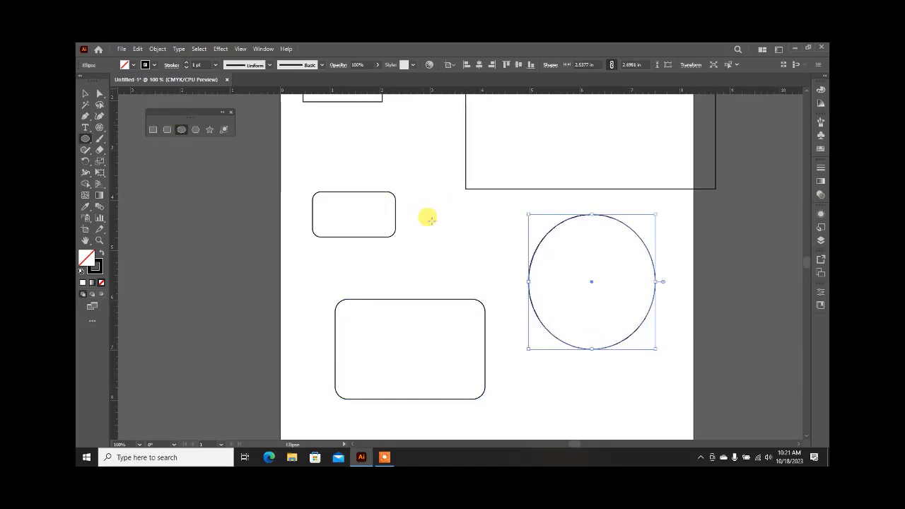
Create a 3 by 3 in circle with the Ellipse tool, overlapping the freehand ellipse and the large rounded rectangle
{"action": "left_click", "coordinate": [453, 225]}
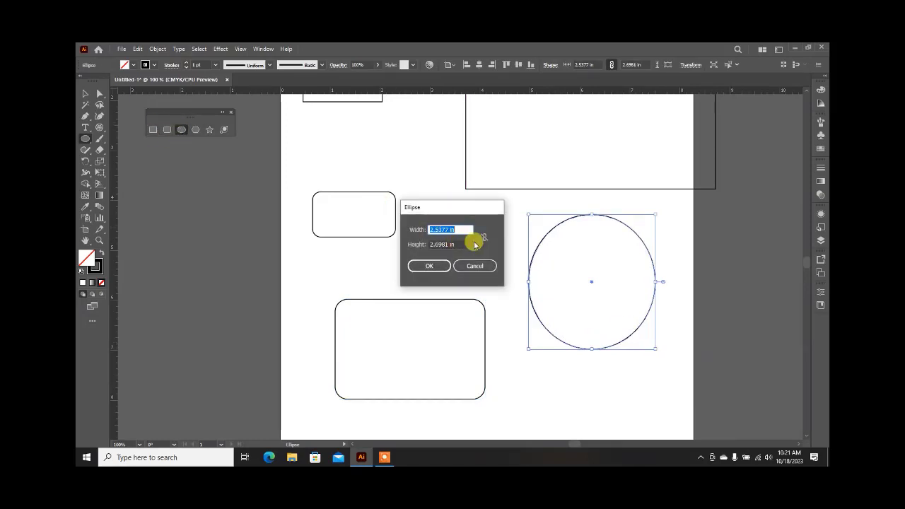
{"action": "type", "text": "3"}
{"action": "key", "text": "Tab"}
{"action": "type", "text": "3"}
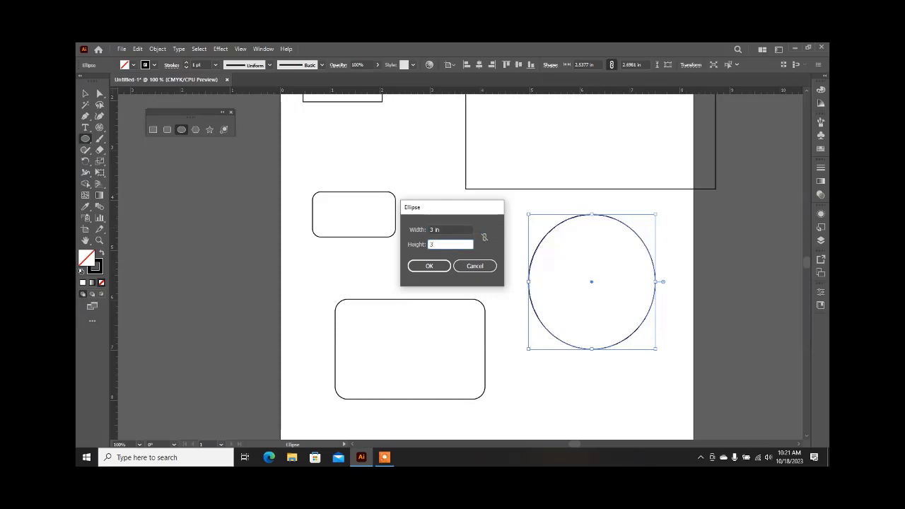
{"action": "key", "text": "Return"}
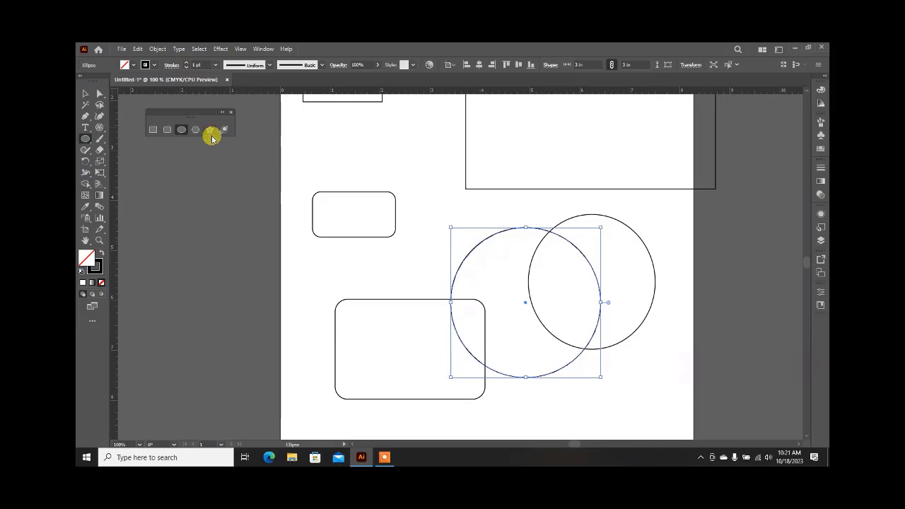
Delete all rectangles, rounded rectangles and ellipses from the artboard
{"action": "key", "text": "ctrl+a"}
{"action": "key", "text": "Delete"}
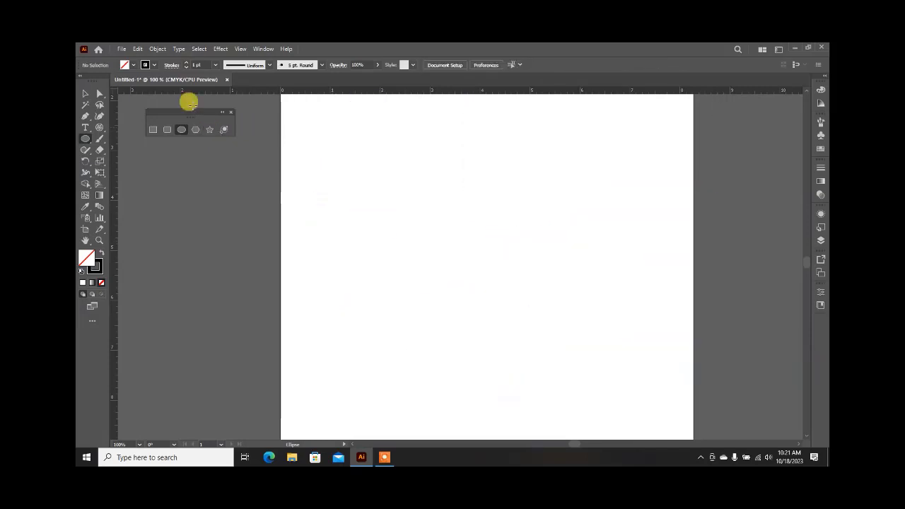
Draw a large freehand polygon across the artboard's left edge and delete the extra small hexagon at its lower-right corner
{"action": "left_click", "coordinate": [196, 130]}
{"action": "left_click_drag", "start_coordinate": [311, 126], "coordinate": [359, 200]}
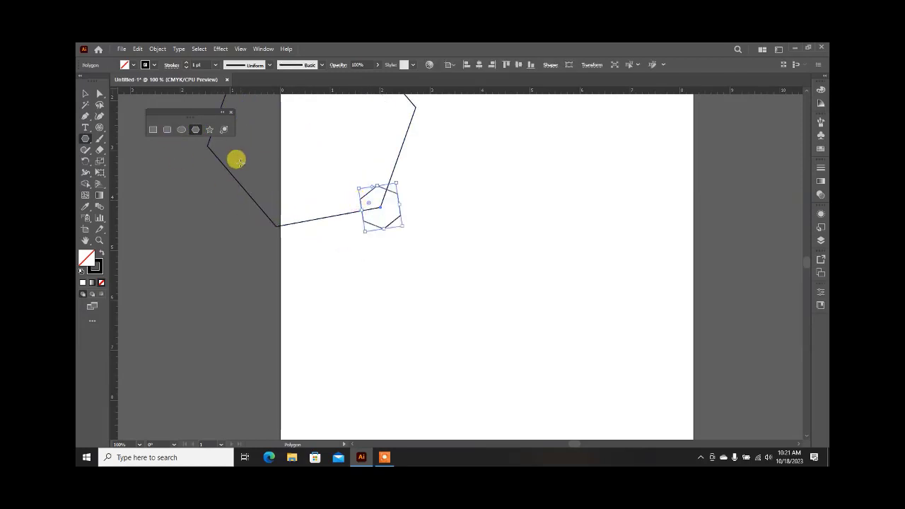
{"action": "key", "text": "Delete"}
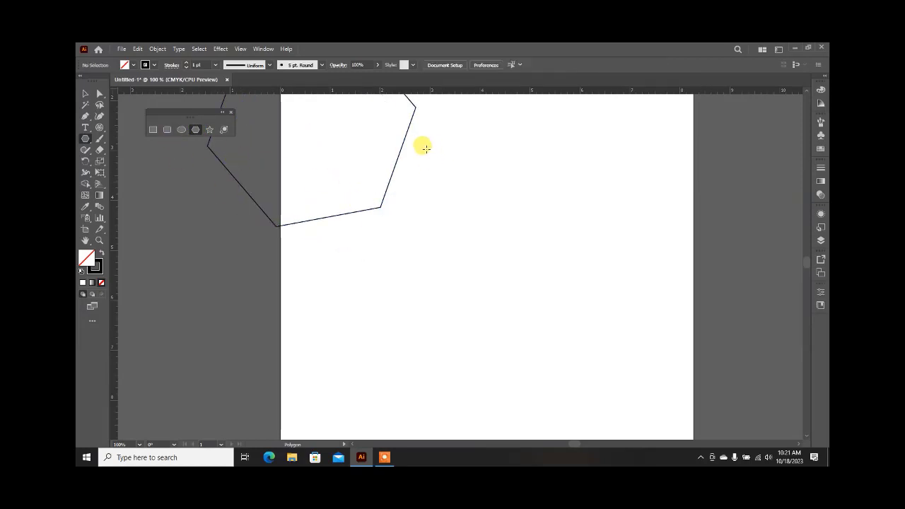
Draw two more freehand hexagons beside and below the large polygon, and delete all polygons from the artboard
{"action": "left_click_drag", "start_coordinate": [438, 170], "coordinate": [486, 211]}
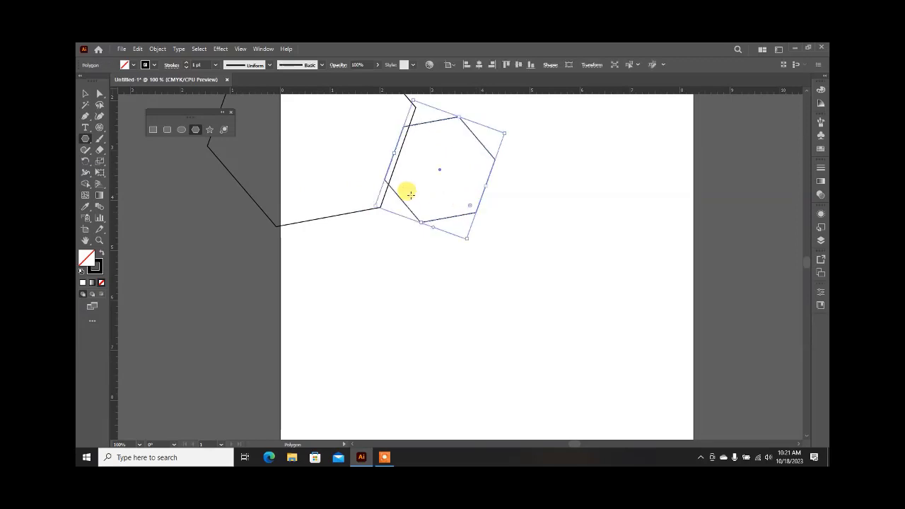
{"action": "left_click_drag", "start_coordinate": [378, 263], "coordinate": [382, 354]}
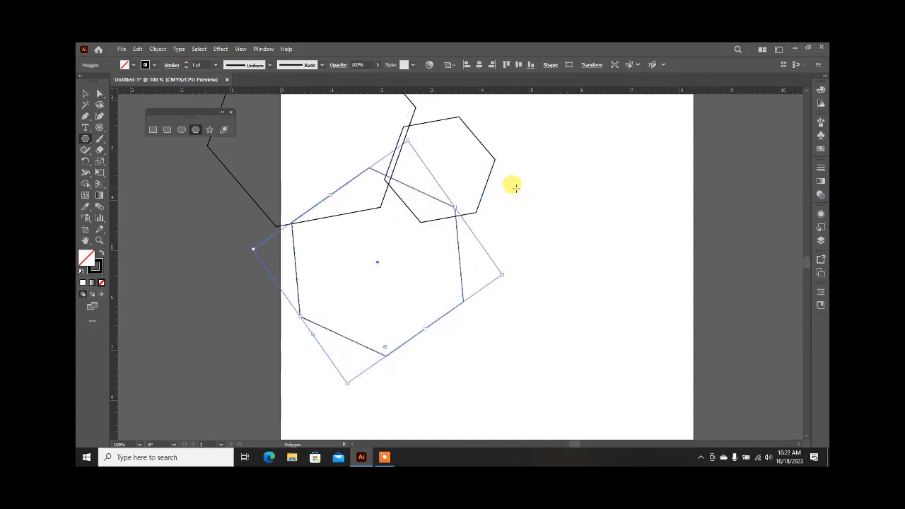
{"action": "scroll", "coordinate": [516, 188], "scroll_direction": "down", "scroll_amount": 1}
{"action": "scroll", "coordinate": [516, 188], "scroll_direction": "right", "scroll_amount": 1}
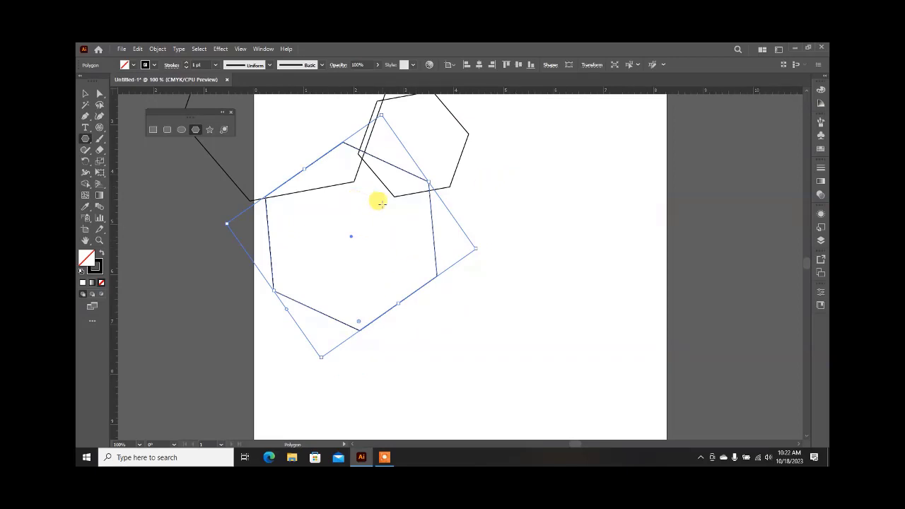
{"action": "key", "text": "ctrl+a"}
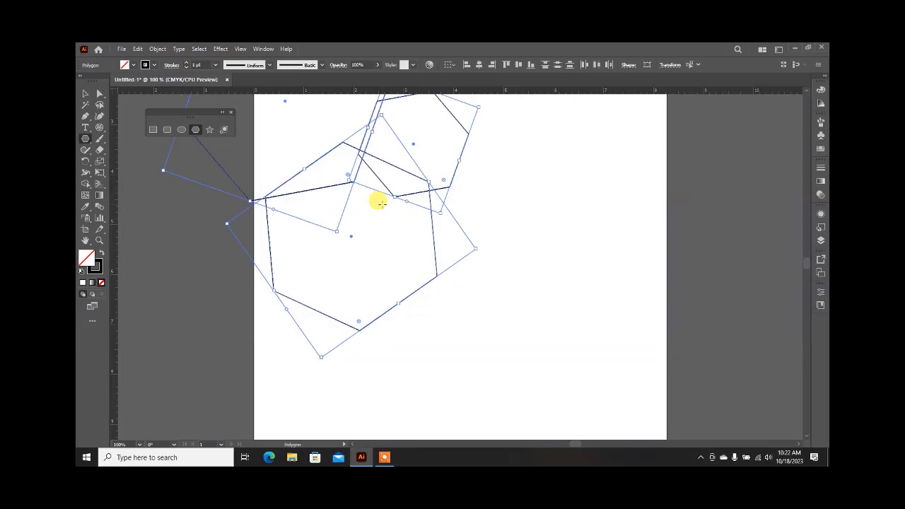
{"action": "key", "text": "Delete"}
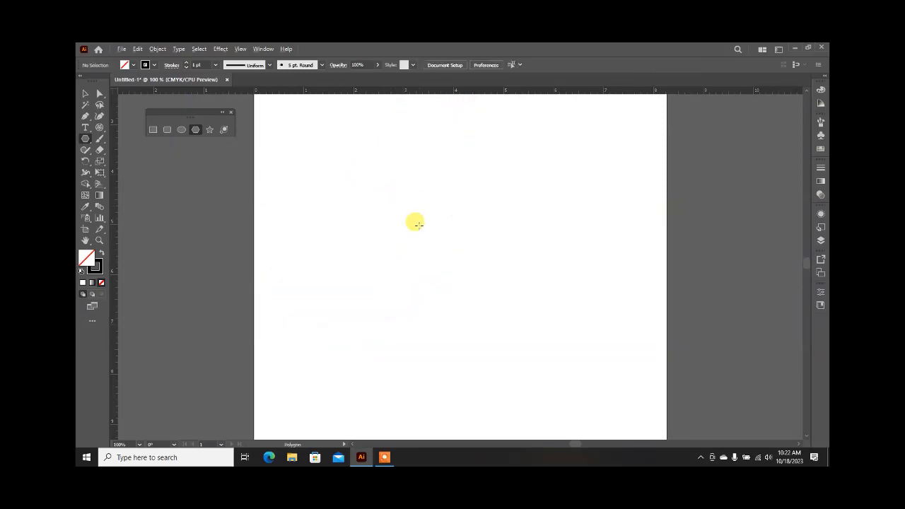
Create an 8-sided polygon with a 3 in radius in the upper part of the artboard
{"action": "scroll", "coordinate": [418, 223], "scroll_direction": "down", "scroll_amount": 3}
{"action": "scroll", "coordinate": [404, 148], "scroll_direction": "up", "scroll_amount": 2}
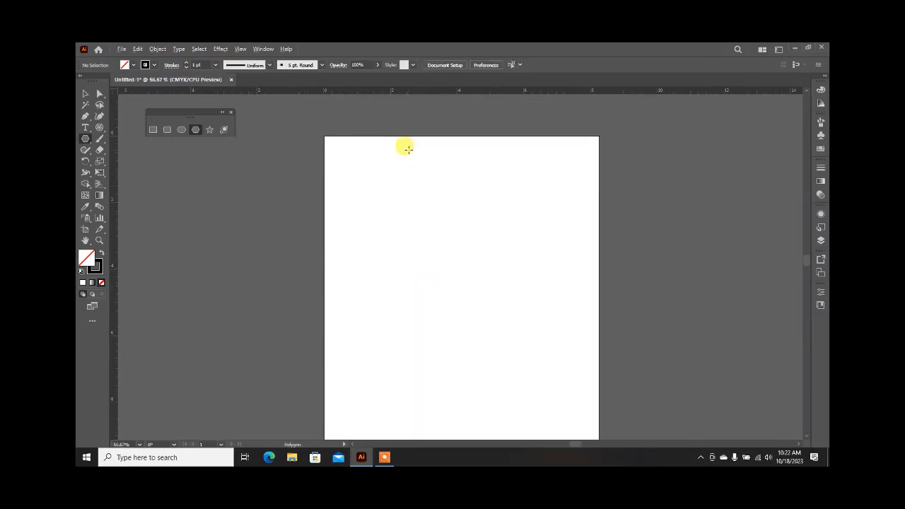
{"action": "left_click", "coordinate": [195, 131]}
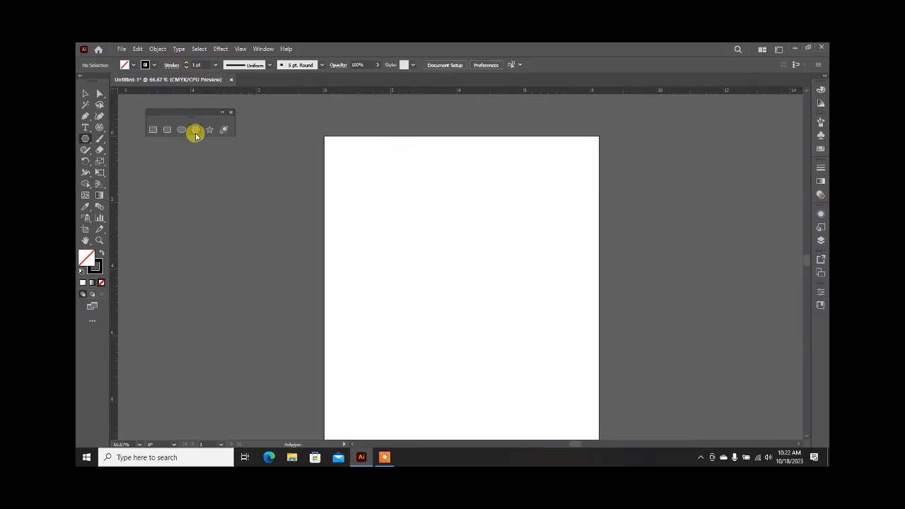
{"action": "left_click", "coordinate": [441, 217]}
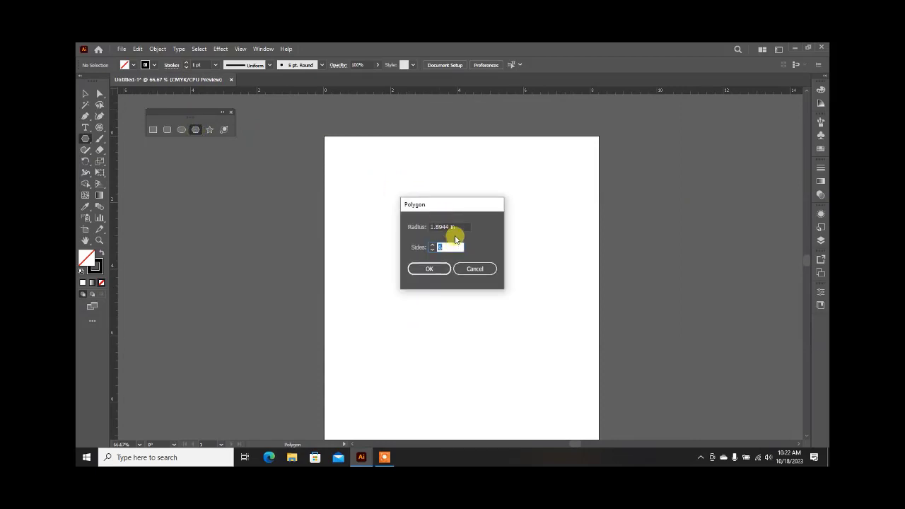
{"action": "left_click_drag", "start_coordinate": [461, 227], "coordinate": [407, 225]}
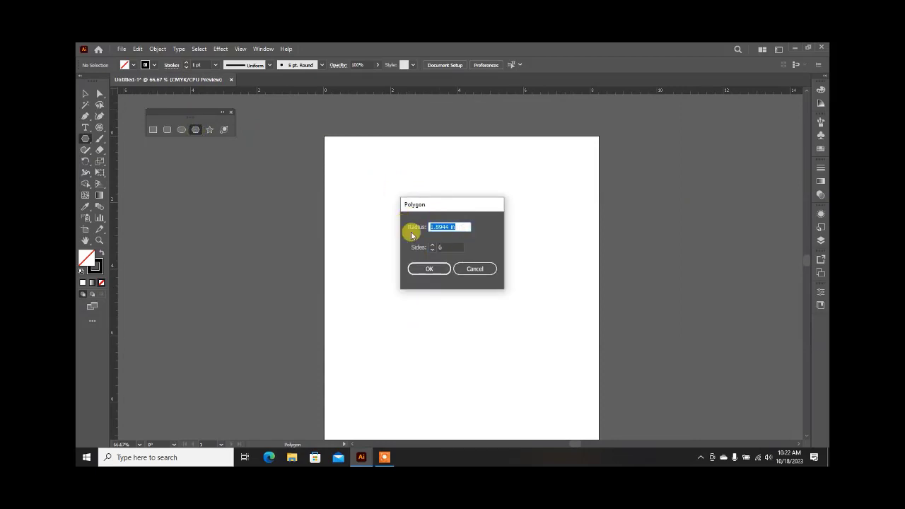
{"action": "type", "text": "3"}
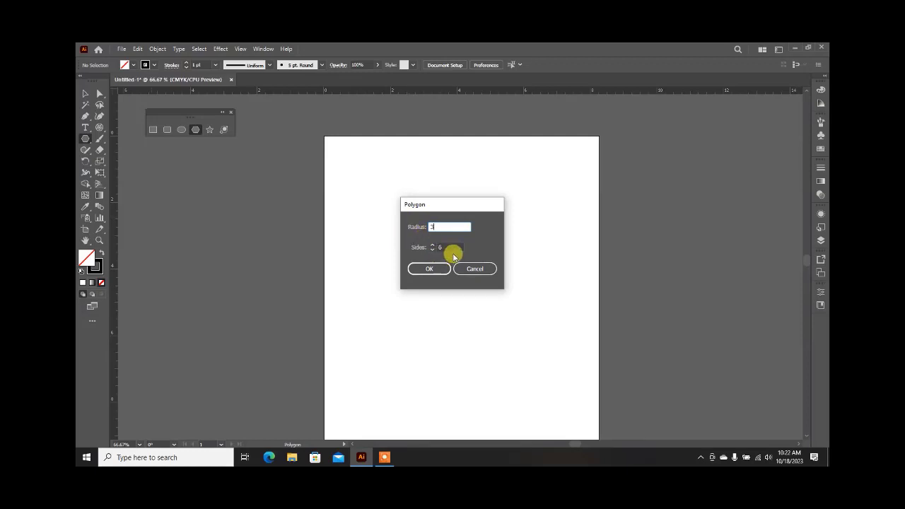
{"action": "key", "text": "Tab"}
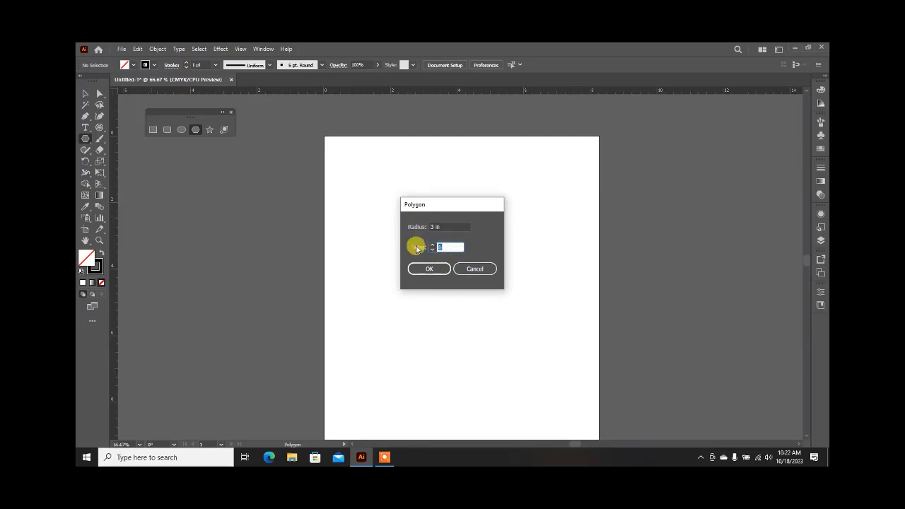
{"action": "type", "text": "8"}
{"action": "left_click", "coordinate": [428, 268]}
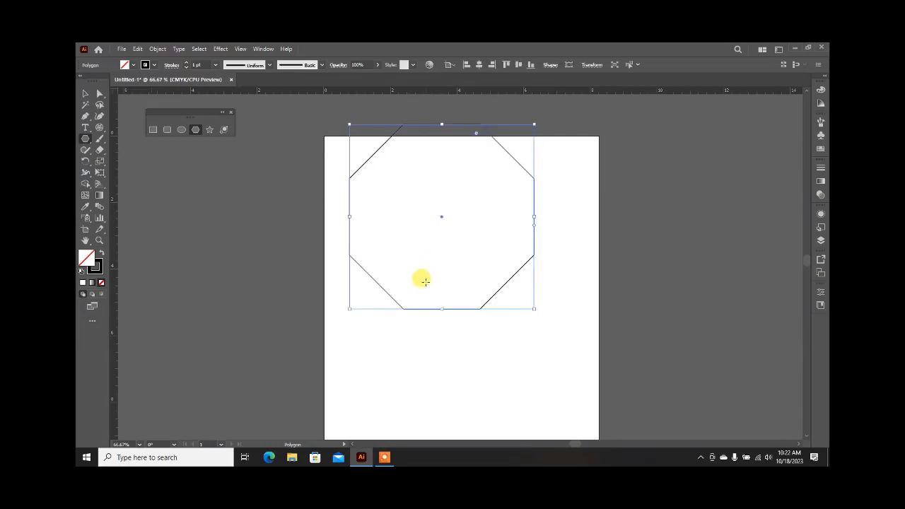
Create a 25-sided polygon with a 3 in radius below the octagon
{"action": "scroll", "coordinate": [411, 235], "scroll_direction": "down", "scroll_amount": 5}
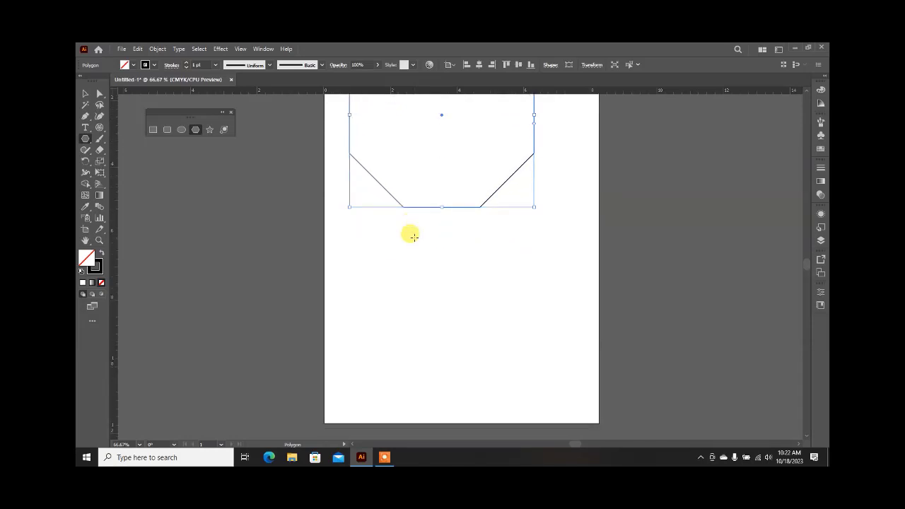
{"action": "scroll", "coordinate": [411, 234], "scroll_direction": "down", "scroll_amount": 2}
{"action": "left_click", "coordinate": [436, 273]}
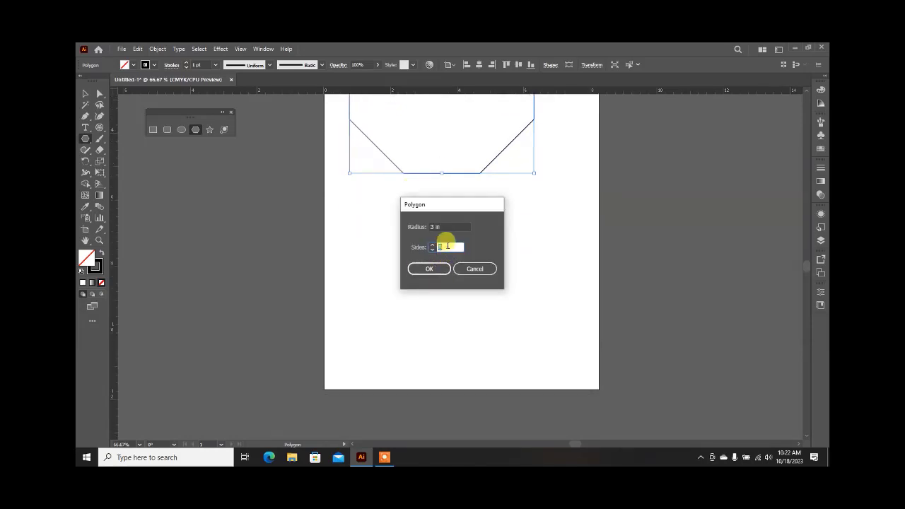
{"action": "type", "text": "25"}
{"action": "left_click", "coordinate": [428, 268]}
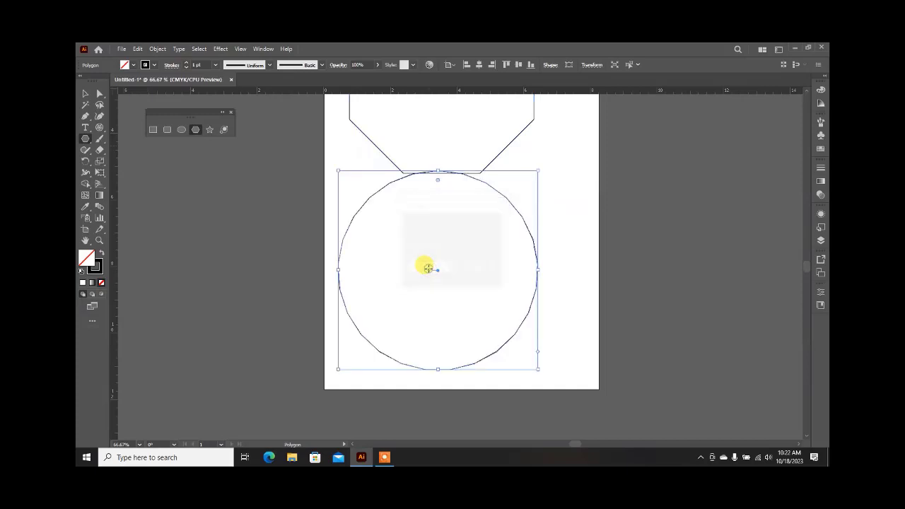
Pull an upper-left anchor point of the 25-sided polygon inward with the Direct Selection tool and round that corner
{"action": "scroll", "coordinate": [381, 202], "scroll_direction": "up", "scroll_amount": 3}
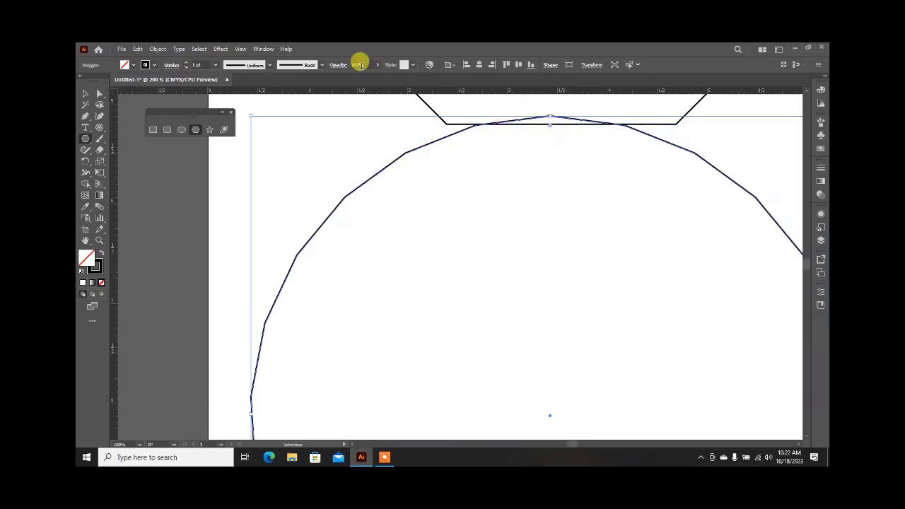
{"action": "left_click", "coordinate": [99, 92]}
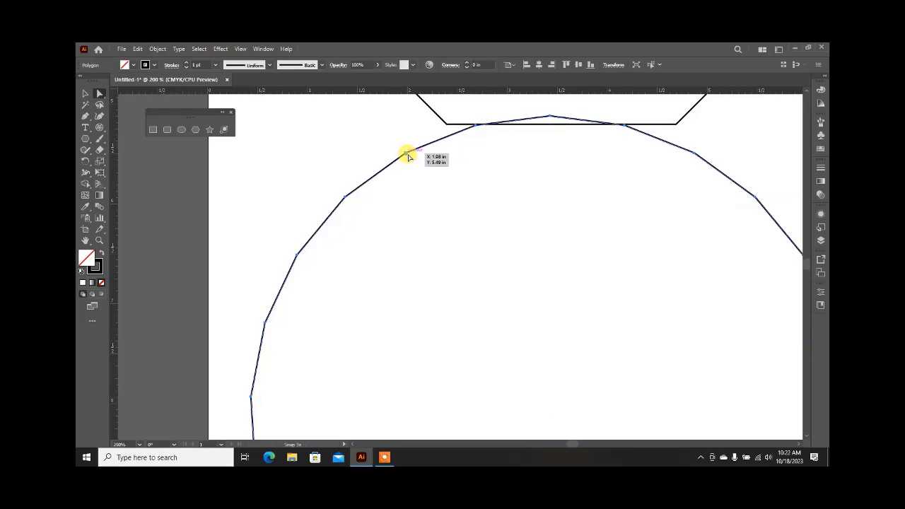
{"action": "left_click_drag", "start_coordinate": [406, 154], "coordinate": [432, 203]}
{"action": "left_click", "coordinate": [426, 187]}
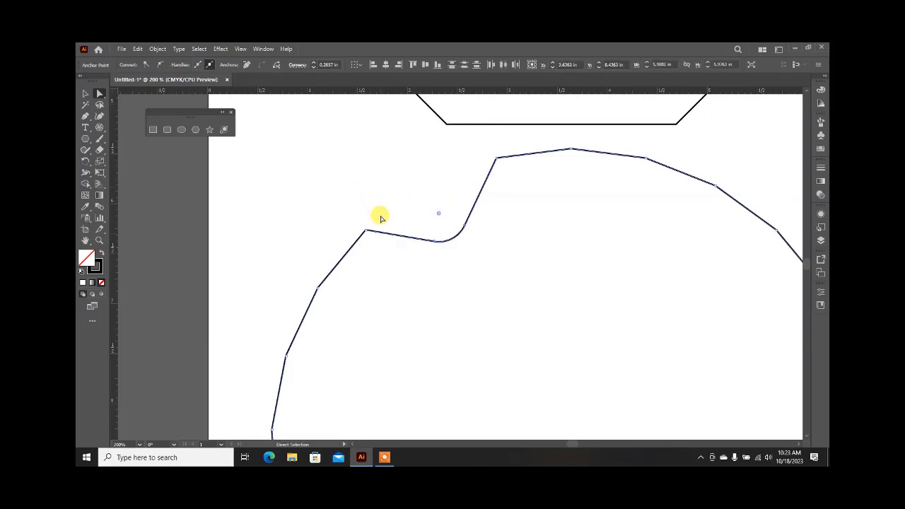
Delete the octagon and the reshaped 25-sided polygon from the artboard
{"action": "scroll", "coordinate": [347, 192], "scroll_direction": "down", "scroll_amount": 3}
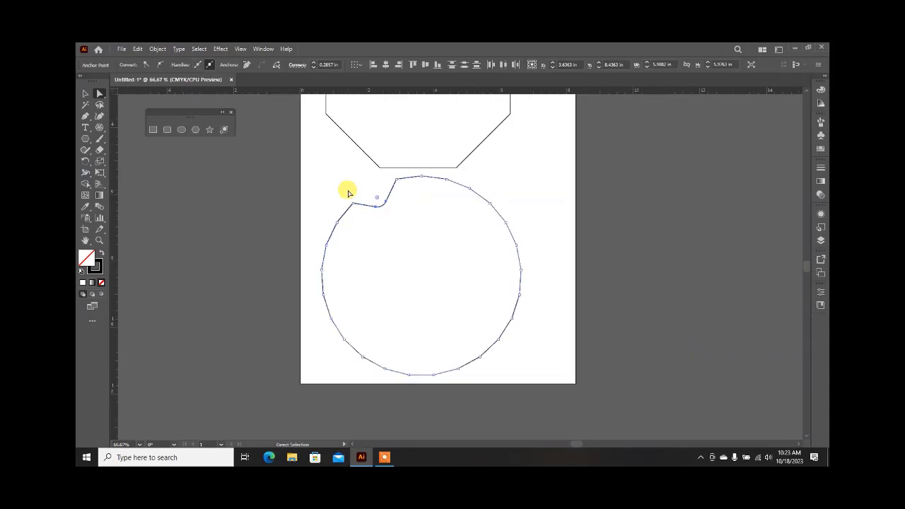
{"action": "key", "text": "ctrl+a"}
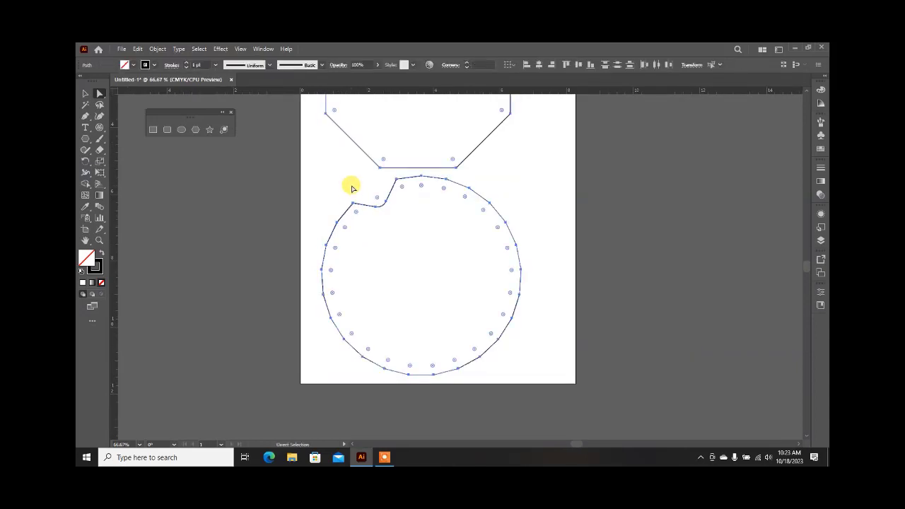
{"action": "key", "text": "Delete"}
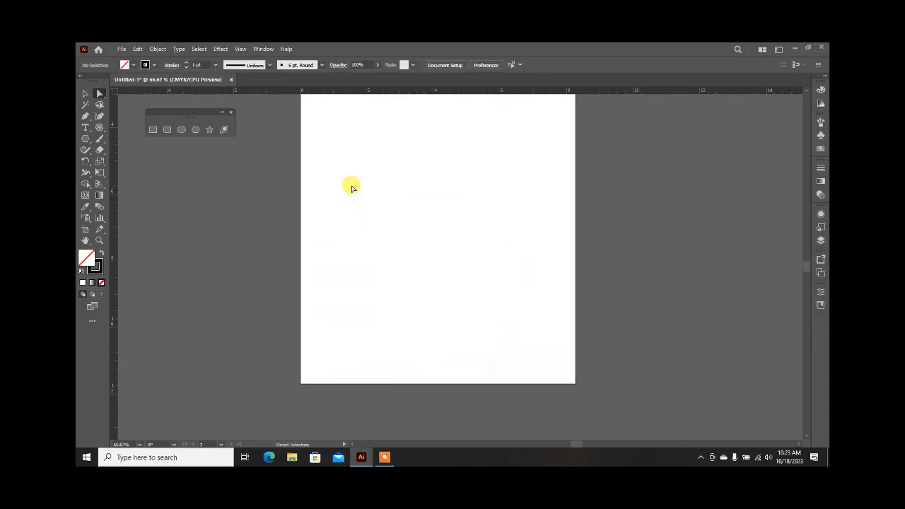
Create a 5-point star with both Radius 1 and Radius 2 set to 3 in, using the Star tool
{"action": "left_click", "coordinate": [212, 131]}
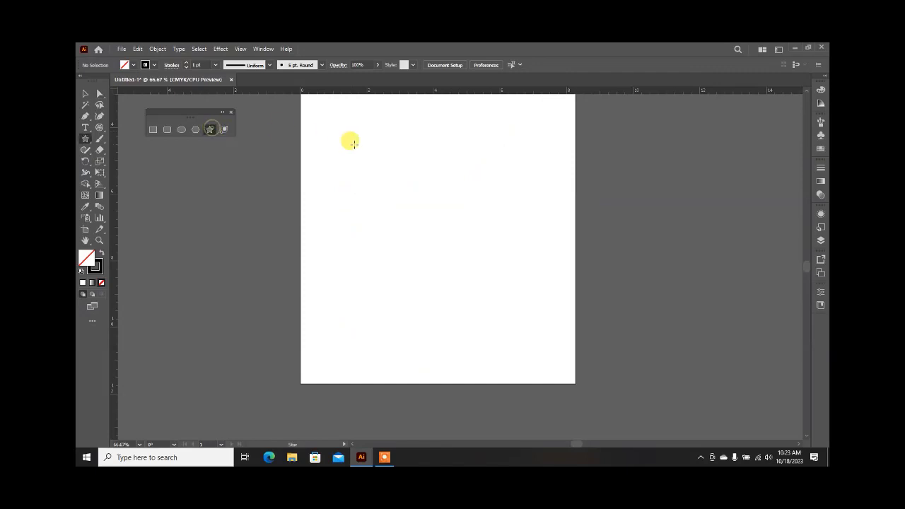
{"action": "left_click", "coordinate": [409, 154]}
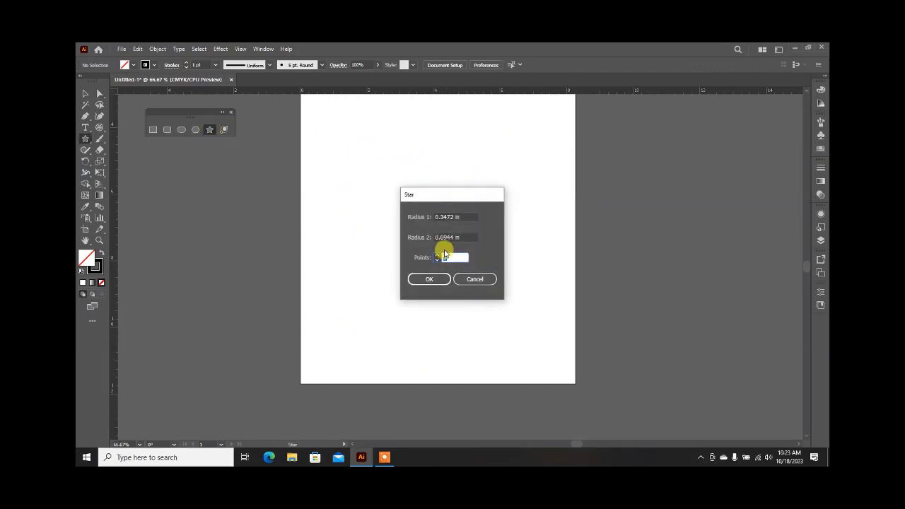
{"action": "left_click", "coordinate": [468, 216]}
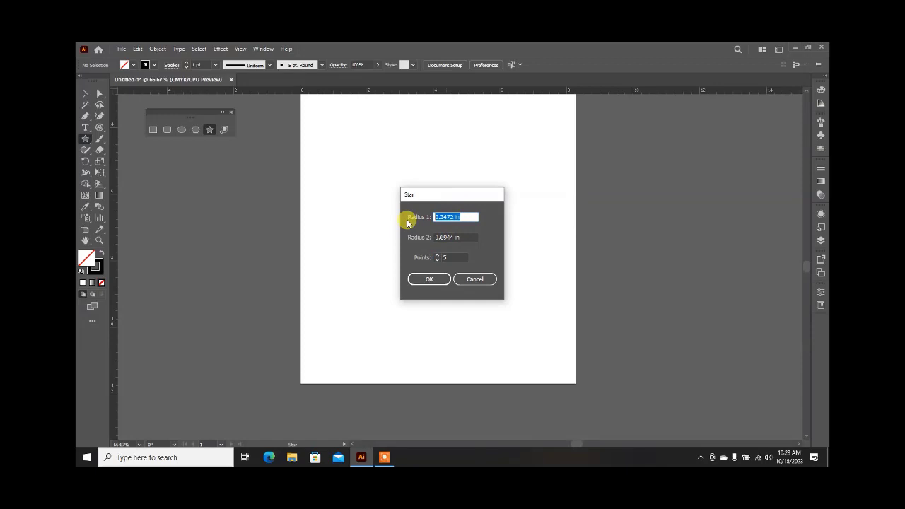
{"action": "type", "text": "3"}
{"action": "key", "text": "Tab"}
{"action": "type", "text": "3"}
{"action": "key", "text": "Tab"}
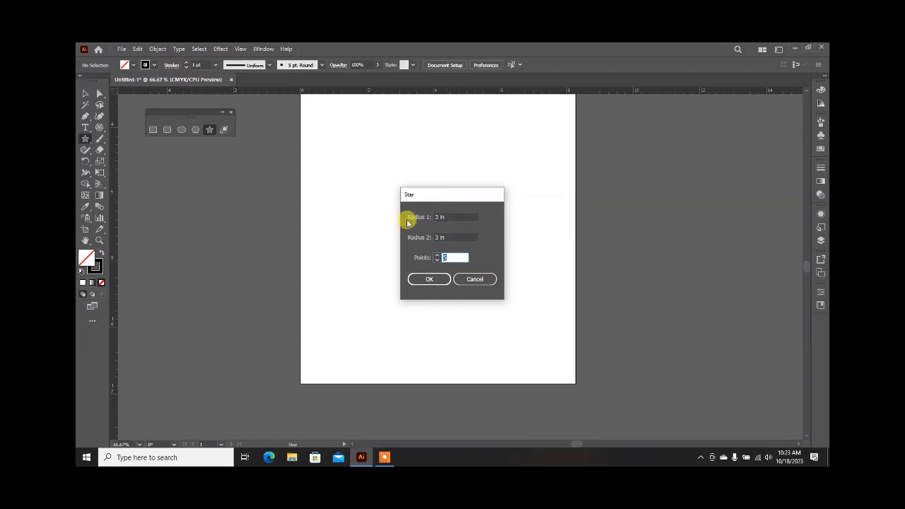
{"action": "key", "text": "Return"}
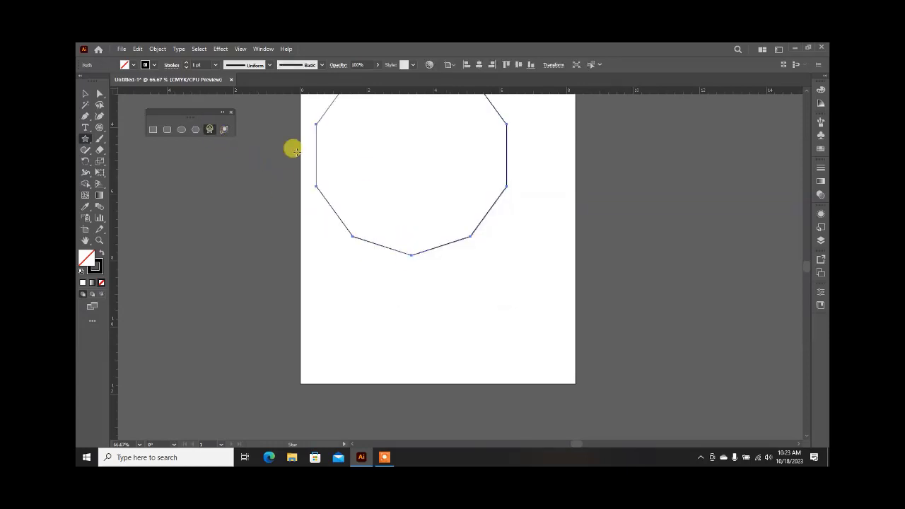
Draw two freehand five-point stars over the ten-sided shape, one with an outer radius of about 2.23 in and a smaller one at its lower right
{"action": "left_click_drag", "start_coordinate": [380, 151], "coordinate": [424, 214]}
{"action": "left_click", "coordinate": [431, 224]}
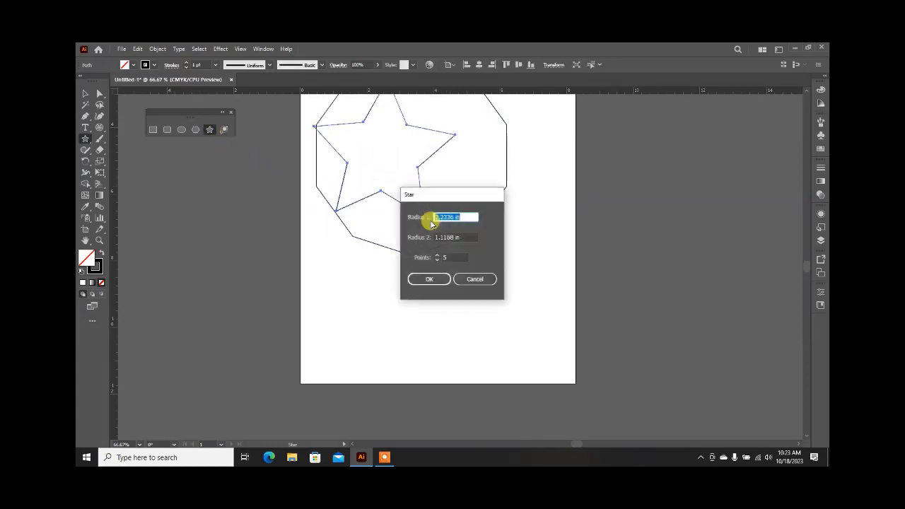
{"action": "left_click", "coordinate": [473, 280]}
{"action": "left_click_drag", "start_coordinate": [449, 226], "coordinate": [478, 270]}
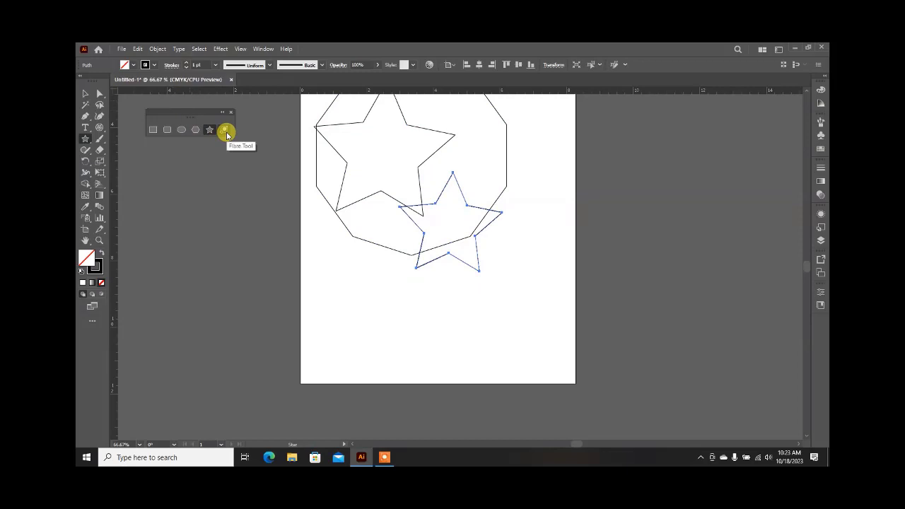
Clear all star shapes from the artboard and draw a flare about 9.83 in wide with the Flare tool in its upper-left area
{"action": "key", "text": "ctrl+a"}
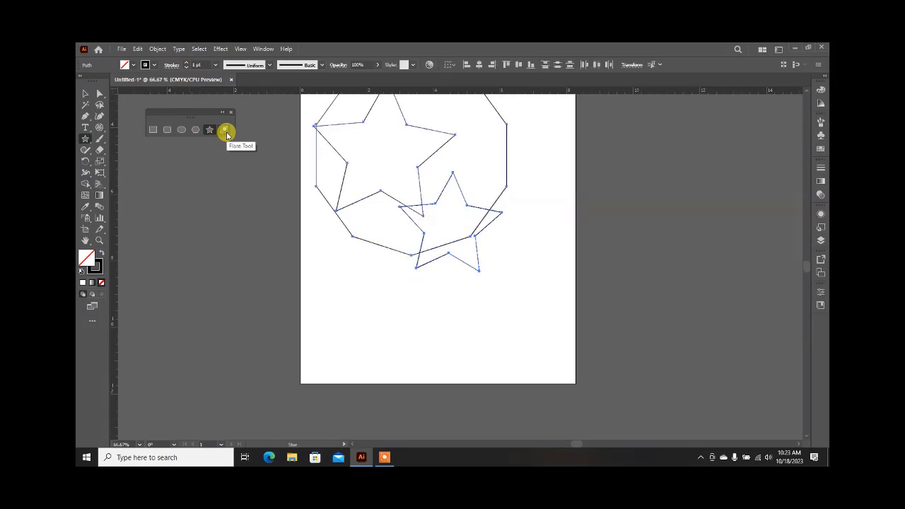
{"action": "key", "text": "Delete"}
{"action": "left_click", "coordinate": [225, 131]}
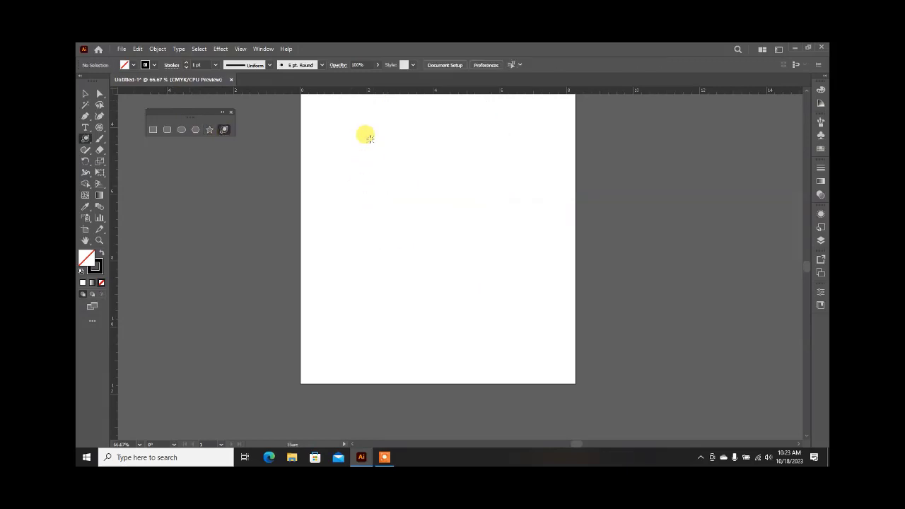
{"action": "left_click_drag", "start_coordinate": [369, 139], "coordinate": [389, 167]}
{"action": "scroll", "coordinate": [347, 129], "scroll_direction": "up", "scroll_amount": 2}
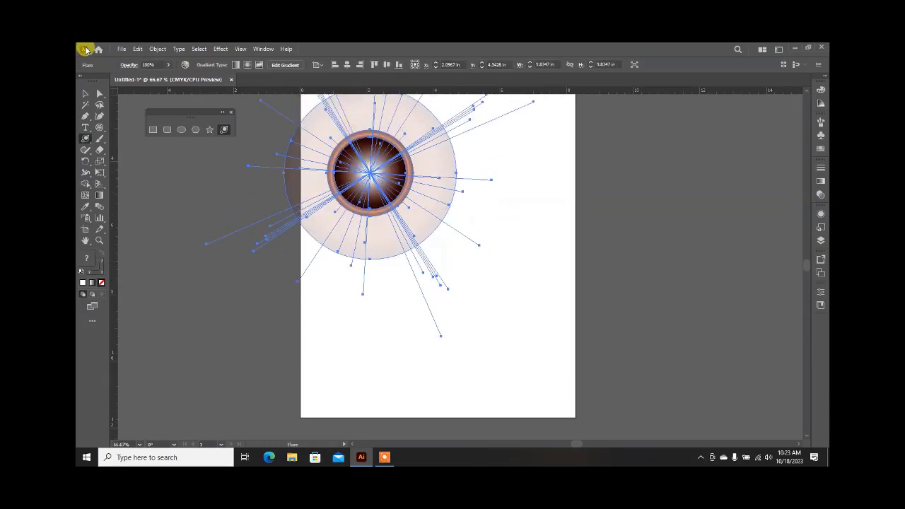
Select the whole flare with the Selection tool and delete it
{"action": "left_click", "coordinate": [83, 97]}
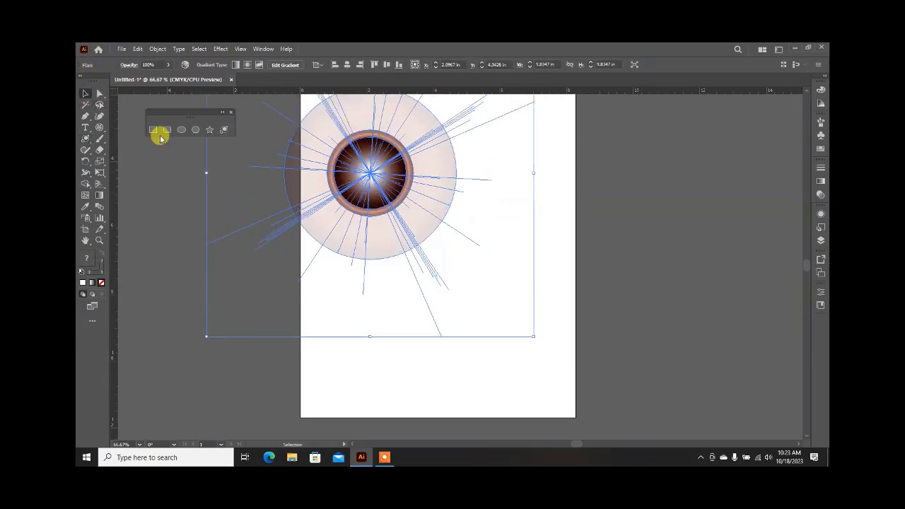
{"action": "left_click", "coordinate": [316, 361]}
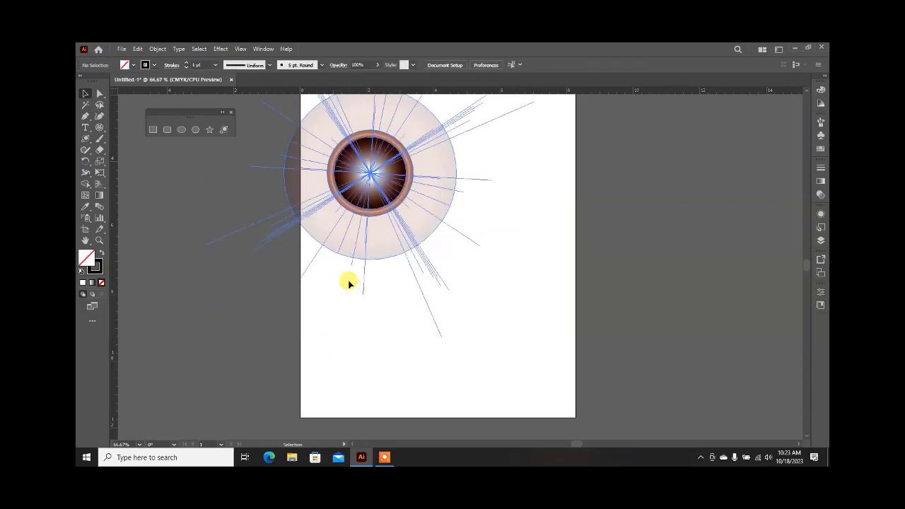
{"action": "left_click", "coordinate": [358, 238]}
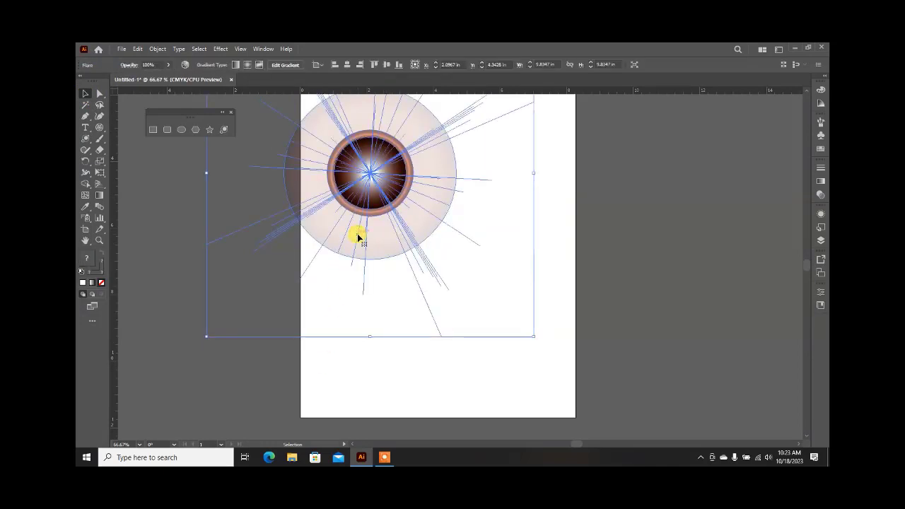
{"action": "key", "text": "Delete"}
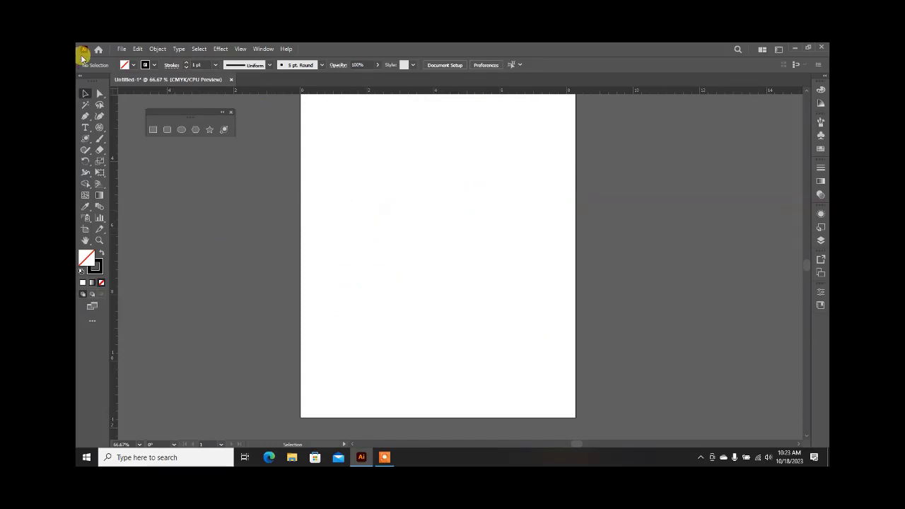
Close the floating shape tools panel after selecting the Flare tool from its tool group
{"action": "left_click", "coordinate": [91, 140]}
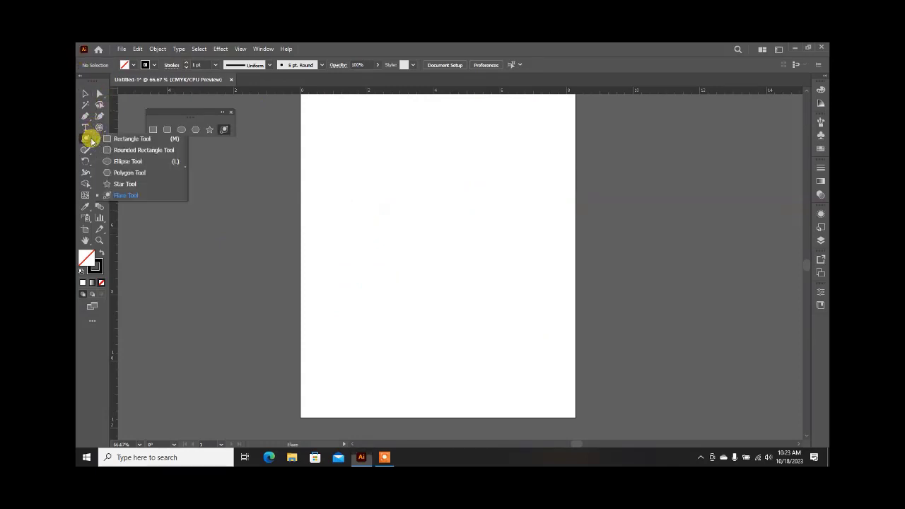
{"action": "left_click", "coordinate": [89, 139]}
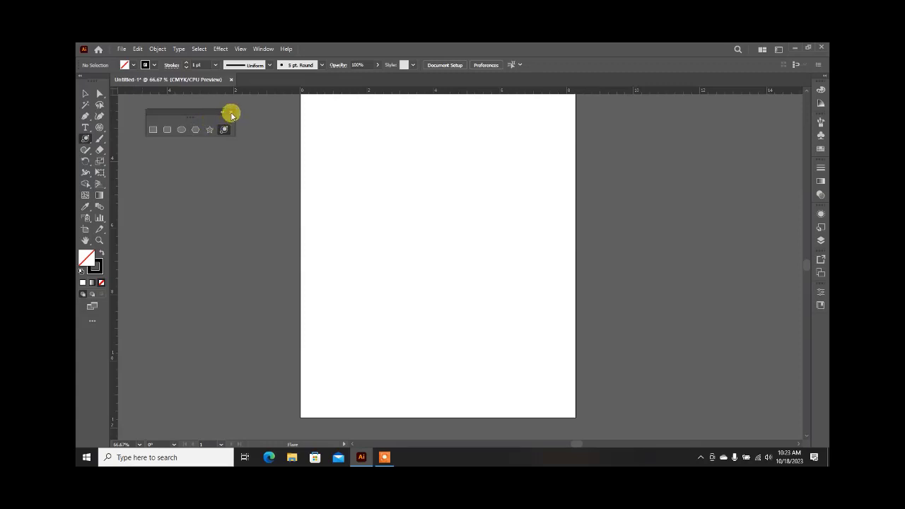
{"action": "left_click", "coordinate": [232, 114]}
Detach the Paintbrush tool group as a floating panel beside the artboard and paint a thin wavy stroke across the artboard's upper part
{"action": "left_click", "coordinate": [101, 140]}
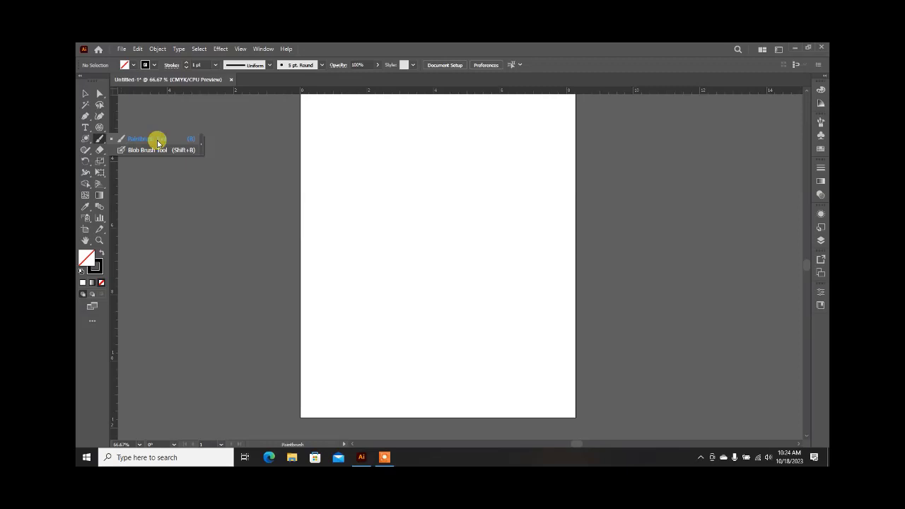
{"action": "left_click", "coordinate": [201, 145]}
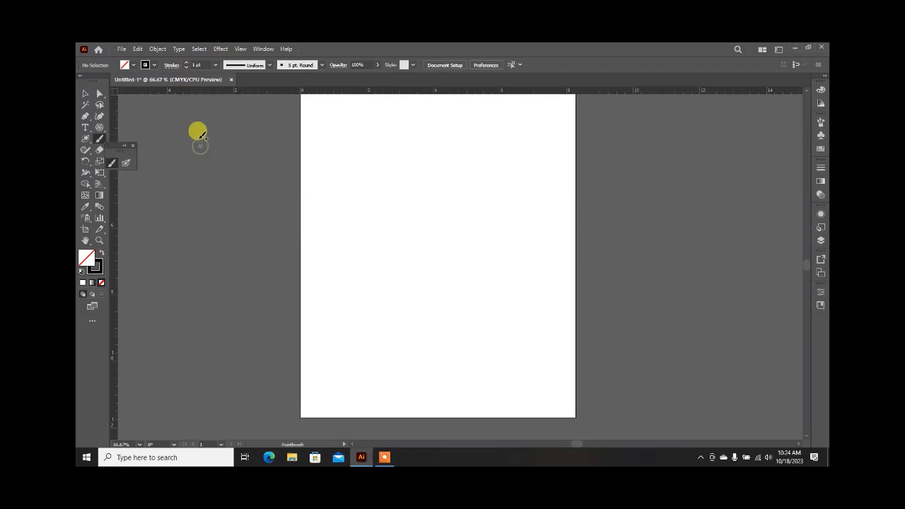
{"action": "left_click_drag", "start_coordinate": [115, 147], "coordinate": [205, 136]}
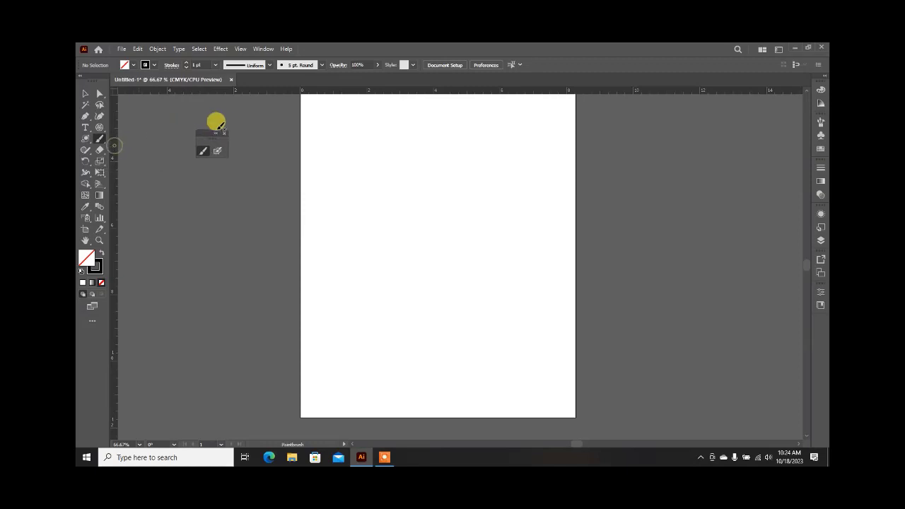
{"action": "mouse_move", "coordinate": [505, 136]}
{"action": "left_mouse_down"}
{"action": "mouse_move", "coordinate": [450, 174]}
{"action": "mouse_move", "coordinate": [335, 210]}
{"action": "left_mouse_up"}
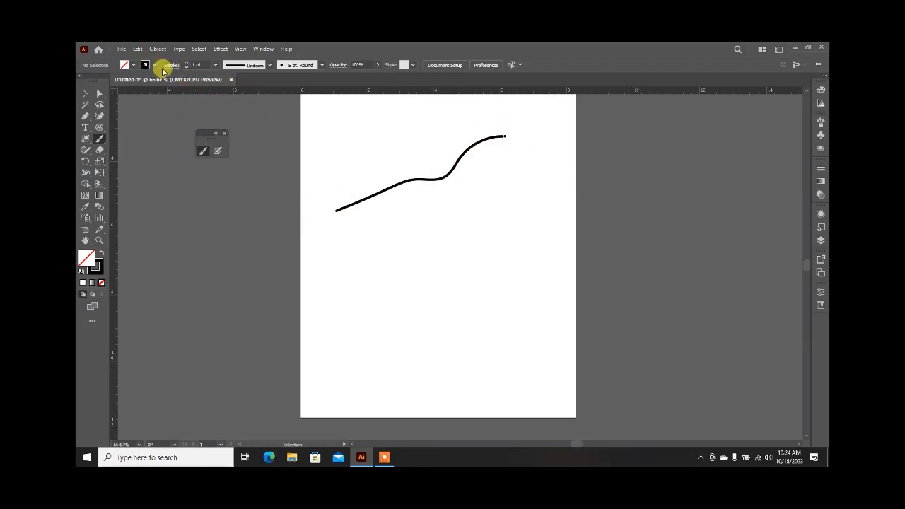
Set the stroke weight to 10 pt and paint three thick diagonal Paintbrush strokes below the thin wavy one
{"action": "left_click", "coordinate": [207, 64]}
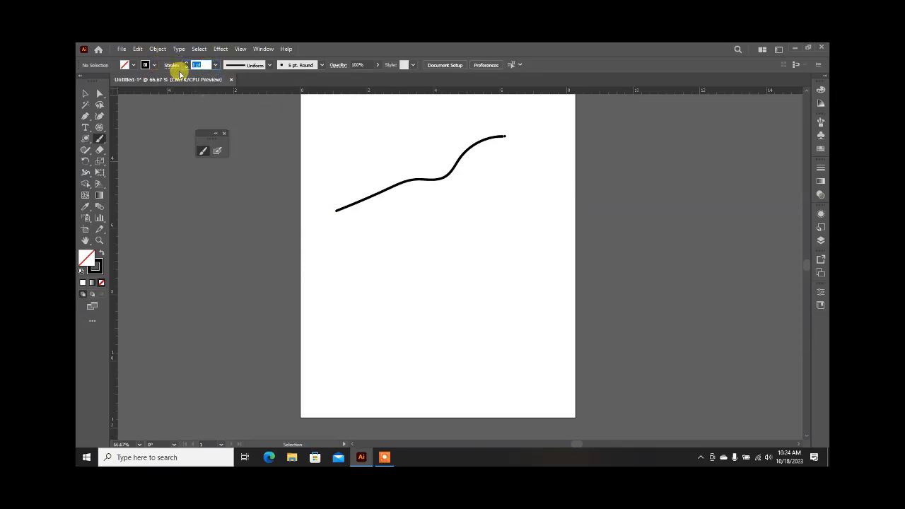
{"action": "type", "text": "10"}
{"action": "key", "text": "Return"}
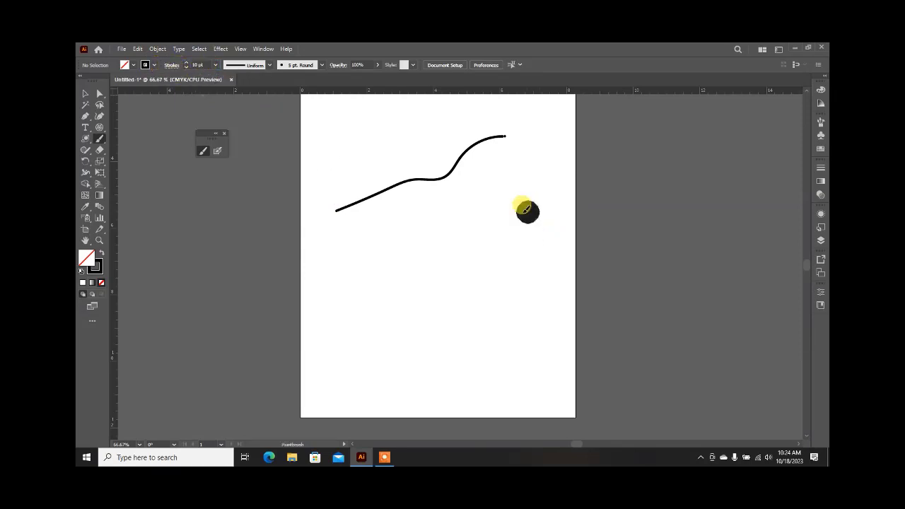
{"action": "left_click_drag", "start_coordinate": [524, 209], "coordinate": [449, 247]}
{"action": "left_click_drag", "start_coordinate": [423, 244], "coordinate": [327, 288]}
{"action": "mouse_move", "coordinate": [536, 266]}
{"action": "left_mouse_down"}
{"action": "mouse_move", "coordinate": [364, 356]}
{"action": "mouse_move", "coordinate": [332, 361]}
{"action": "left_mouse_up"}
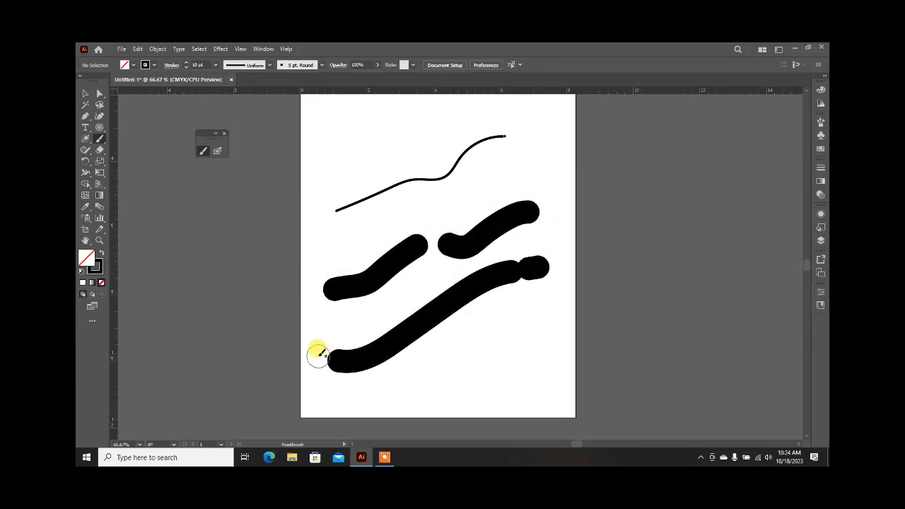
Choose the variable width profile with tapered ends and paint a thick diagonal Paintbrush stroke just below the thin wavy one
{"action": "left_click", "coordinate": [269, 65]}
{"action": "left_click", "coordinate": [238, 122]}
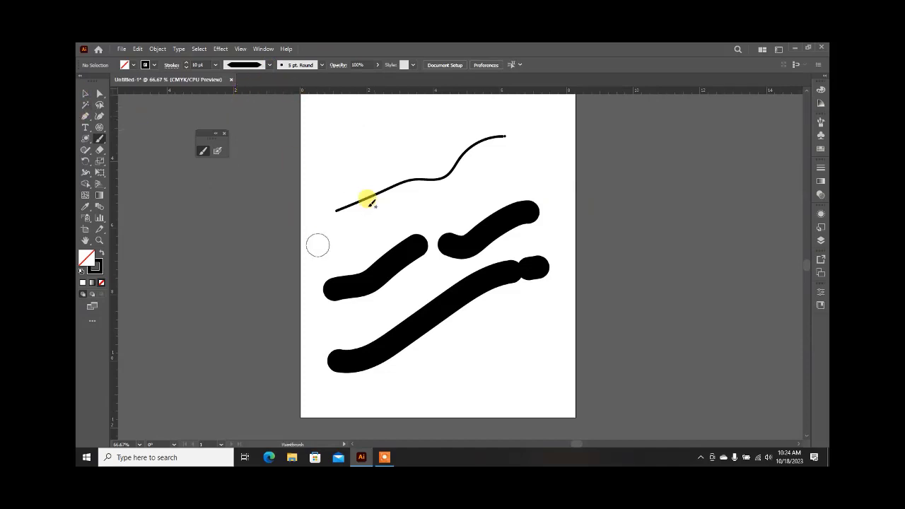
{"action": "left_click_drag", "start_coordinate": [518, 157], "coordinate": [321, 237]}
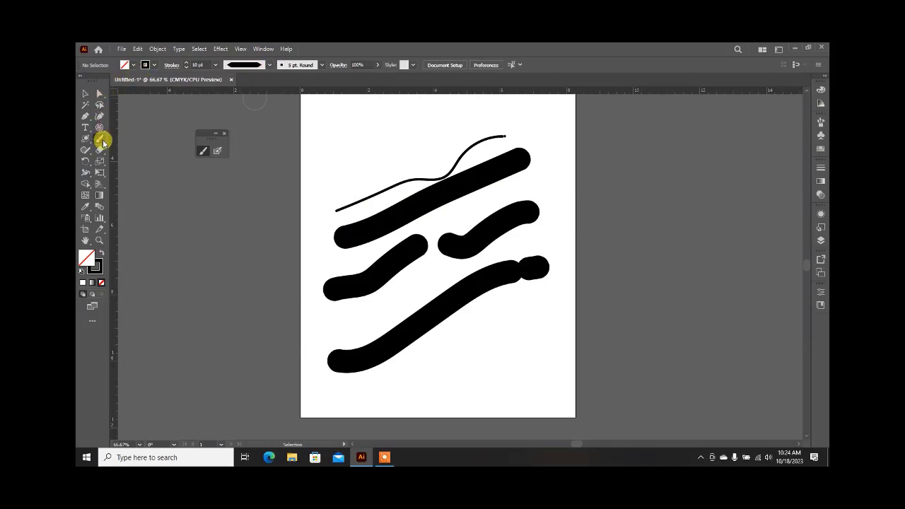
With the Blob Brush tool, paint a black L-shaped stroke along the artboard's left edge and a CMYK Red stroke diagonally across the black strokes
{"action": "left_click", "coordinate": [216, 150]}
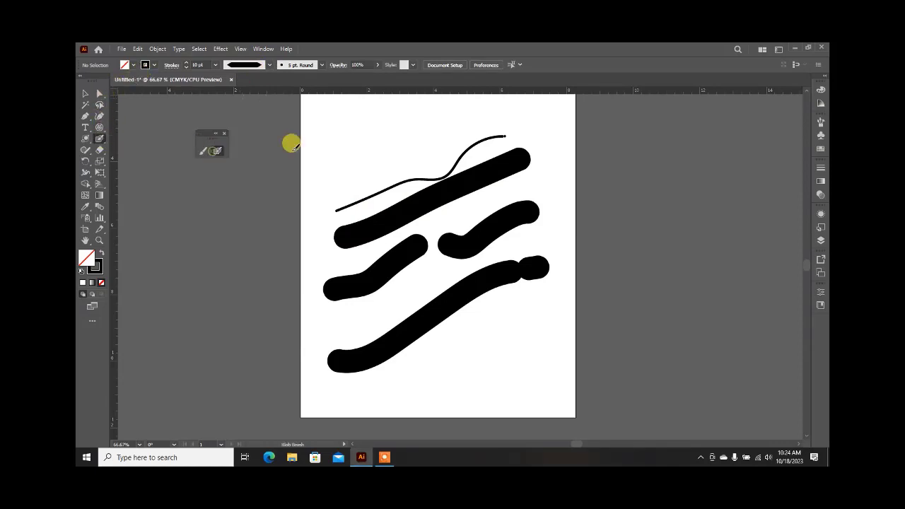
{"action": "mouse_move", "coordinate": [360, 125]}
{"action": "left_mouse_down"}
{"action": "mouse_move", "coordinate": [333, 163]}
{"action": "mouse_move", "coordinate": [307, 283]}
{"action": "mouse_move", "coordinate": [317, 378]}
{"action": "mouse_move", "coordinate": [448, 402]}
{"action": "left_mouse_up"}
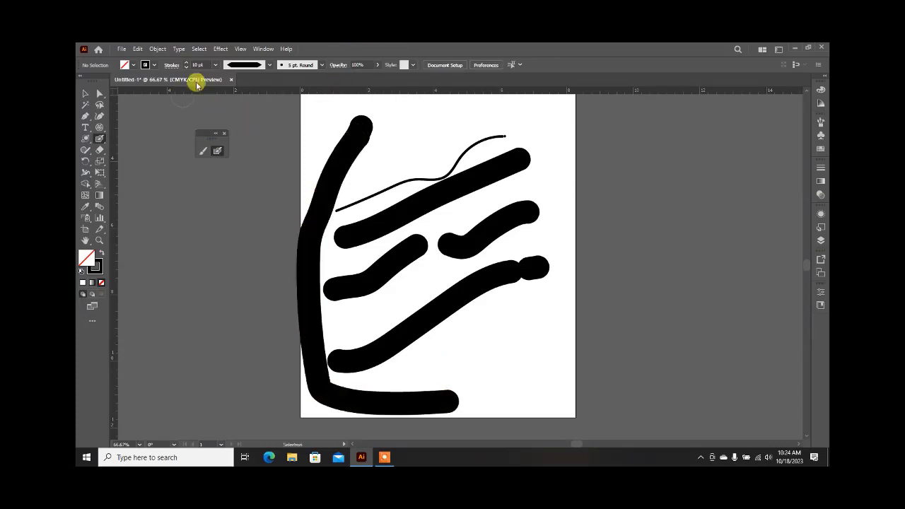
{"action": "left_click", "coordinate": [151, 66]}
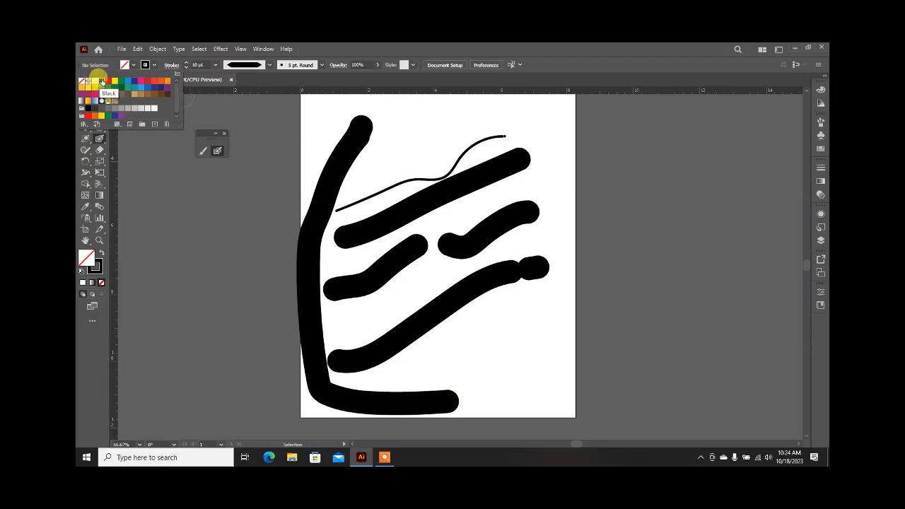
{"action": "left_click", "coordinate": [107, 80]}
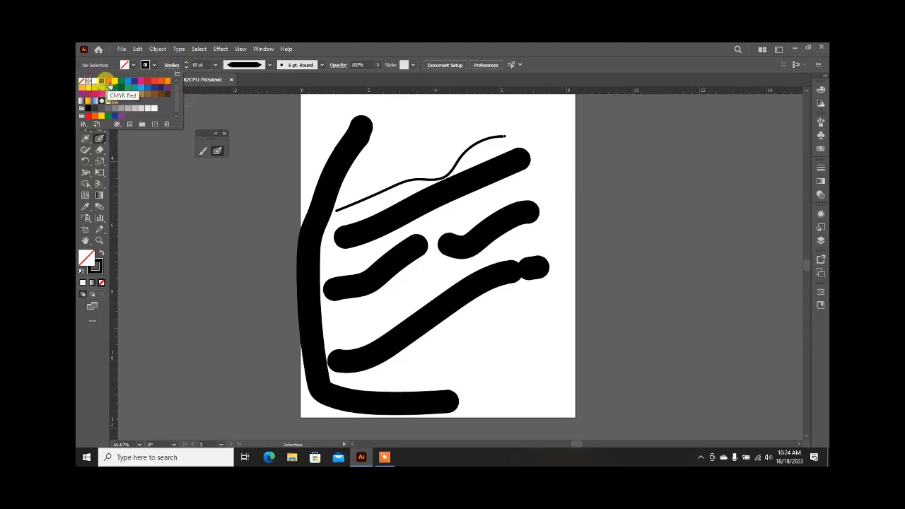
{"action": "left_click", "coordinate": [412, 121]}
{"action": "mouse_move", "coordinate": [412, 121]}
{"action": "left_mouse_down"}
{"action": "mouse_move", "coordinate": [444, 243]}
{"action": "mouse_move", "coordinate": [500, 362]}
{"action": "left_mouse_up"}
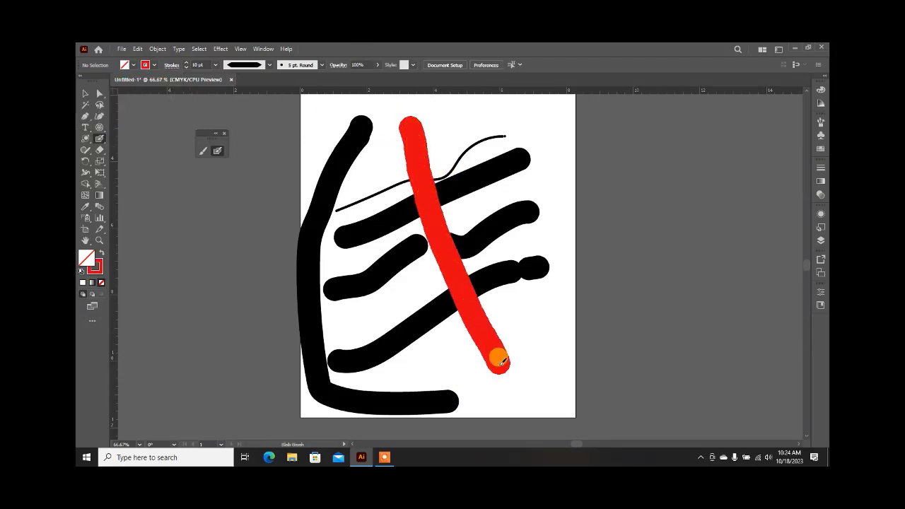
Paint a red Blob Brush stroke crossing the existing red one, and delete all artwork from the artboard
{"action": "left_click_drag", "start_coordinate": [531, 148], "coordinate": [442, 318]}
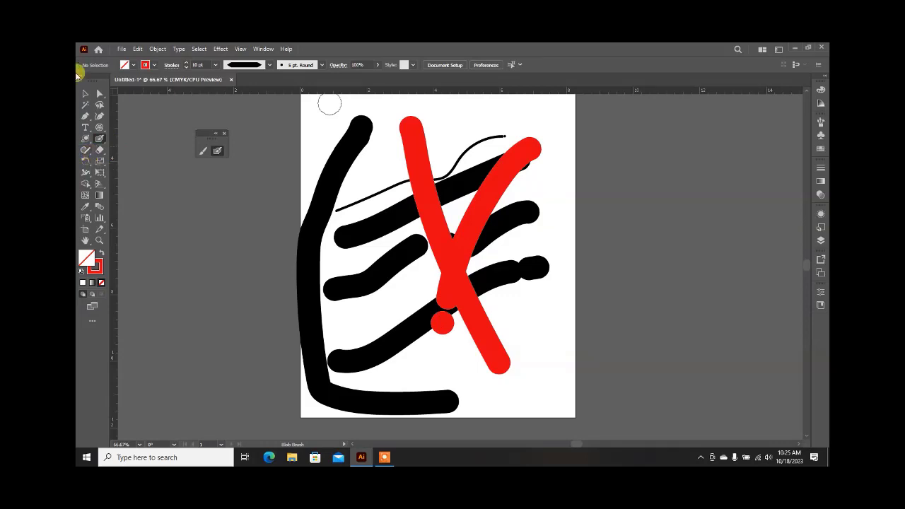
{"action": "left_click", "coordinate": [85, 93]}
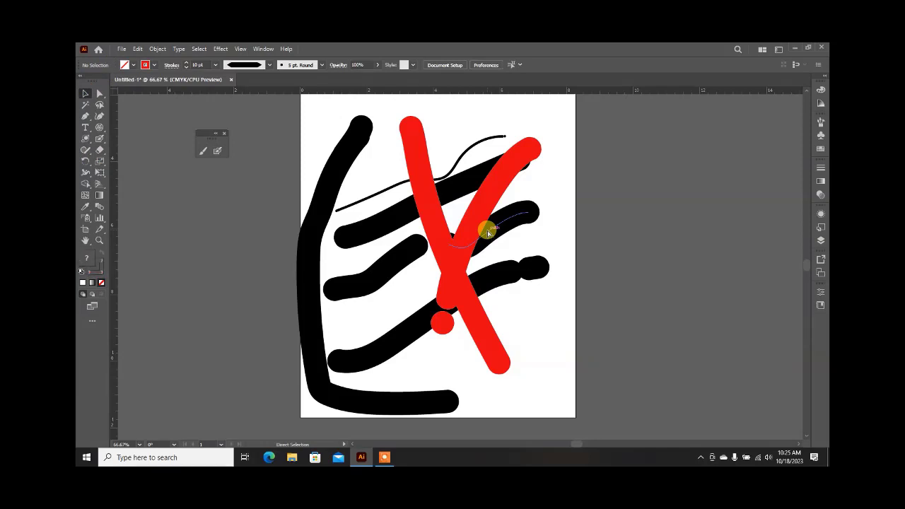
{"action": "key", "text": "ctrl+a"}
{"action": "key", "text": "Delete"}
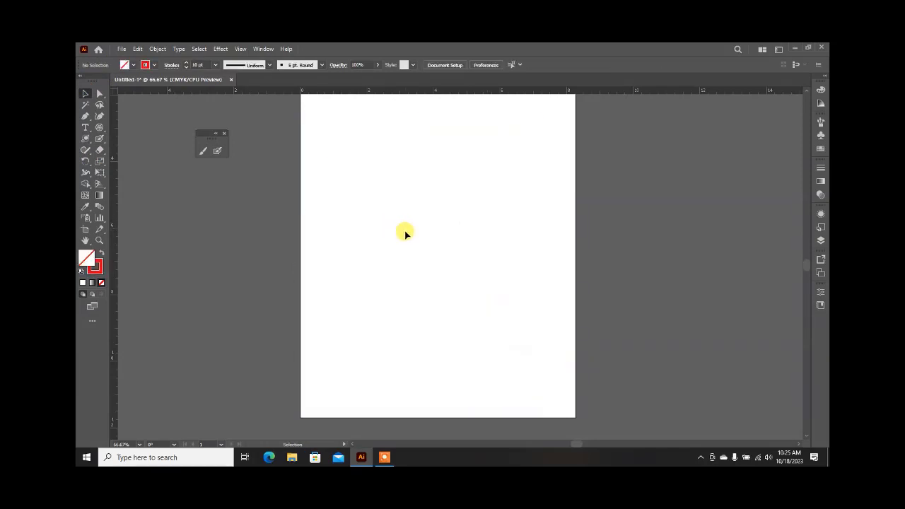
Reset the drawing colours to the default white fill and black stroke
{"action": "left_click", "coordinate": [81, 272]}
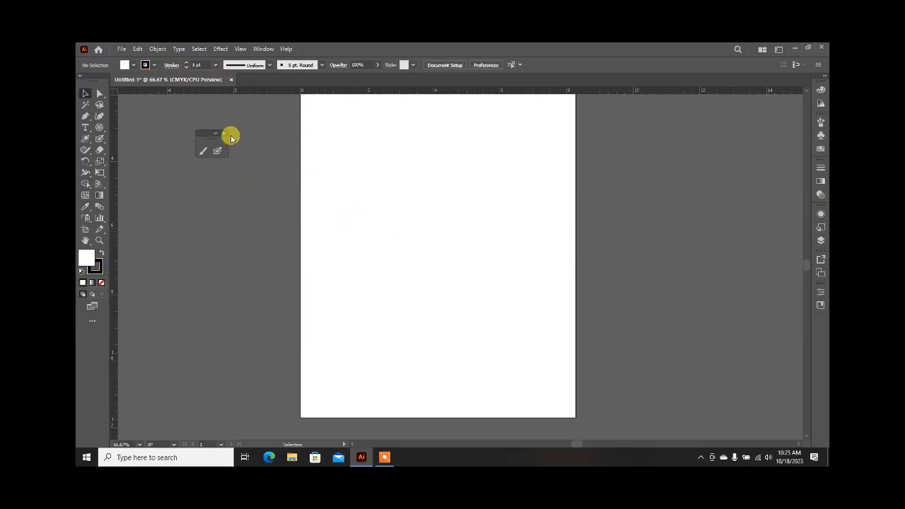
{"action": "scroll", "coordinate": [400, 246], "scroll_direction": "up", "scroll_amount": 1}
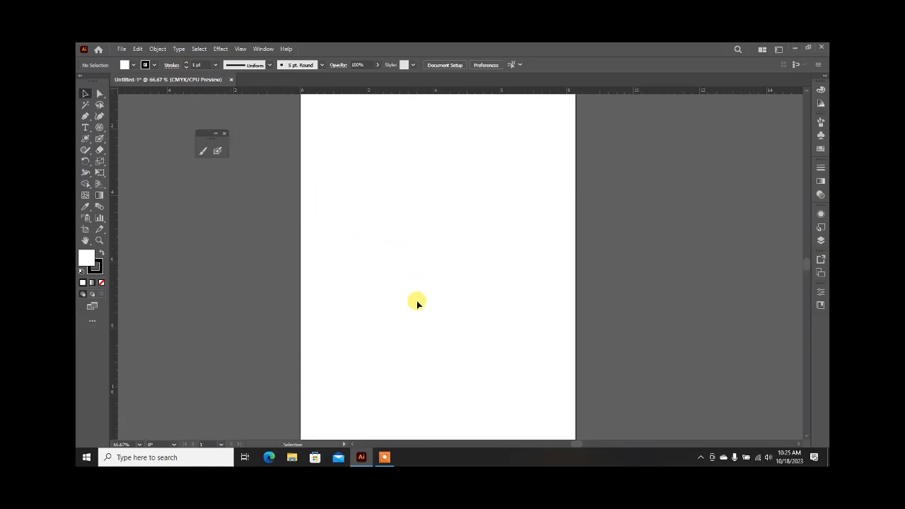
{"action": "scroll", "coordinate": [416, 300], "scroll_direction": "up", "scroll_amount": 1}
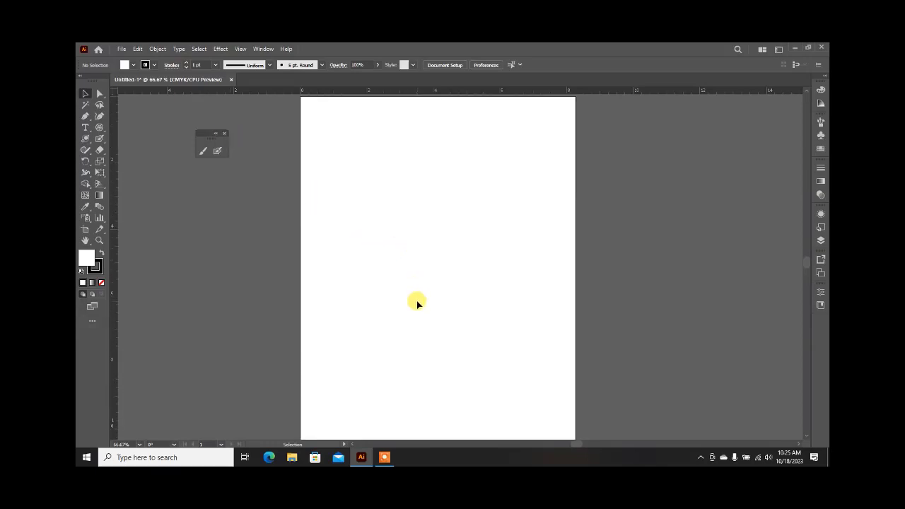
{"action": "left_click", "coordinate": [806, 92]}
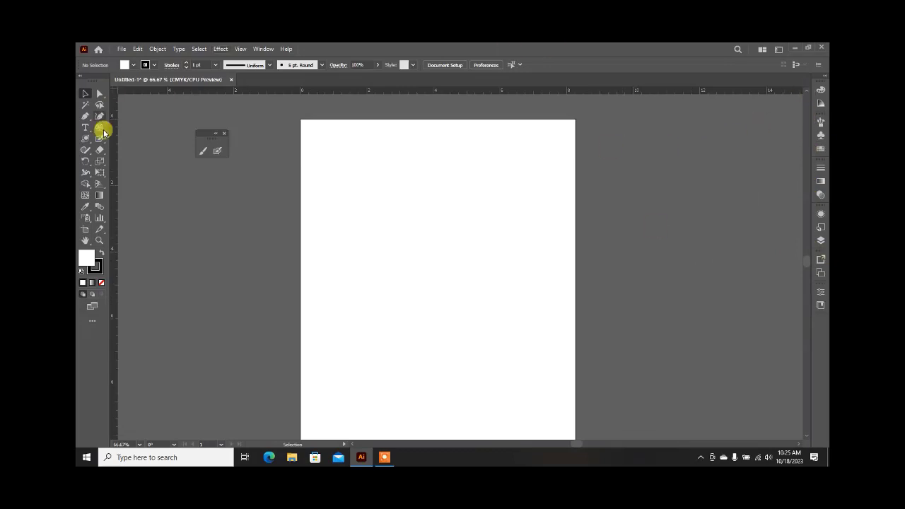
Create a 1 in by 1 in circle near the artboard's upper-left corner with the Ellipse tool
{"action": "left_click", "coordinate": [85, 150]}
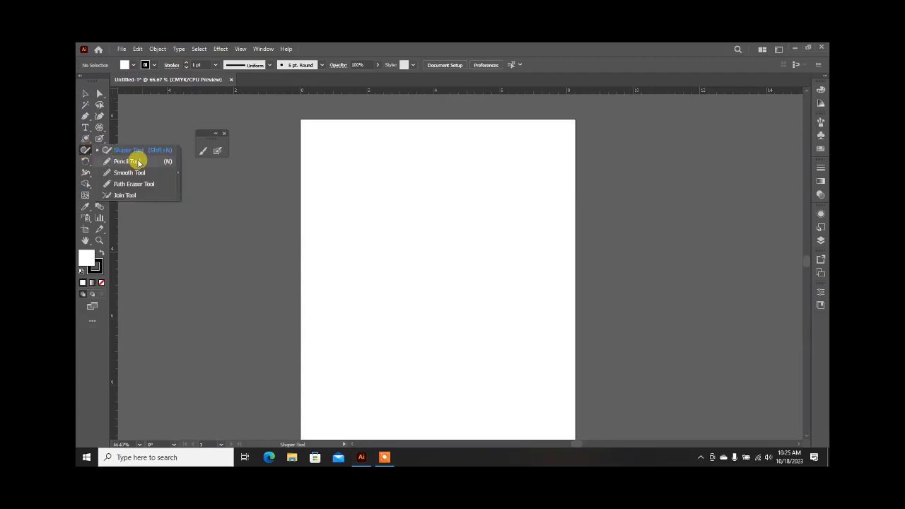
{"action": "left_click", "coordinate": [86, 139]}
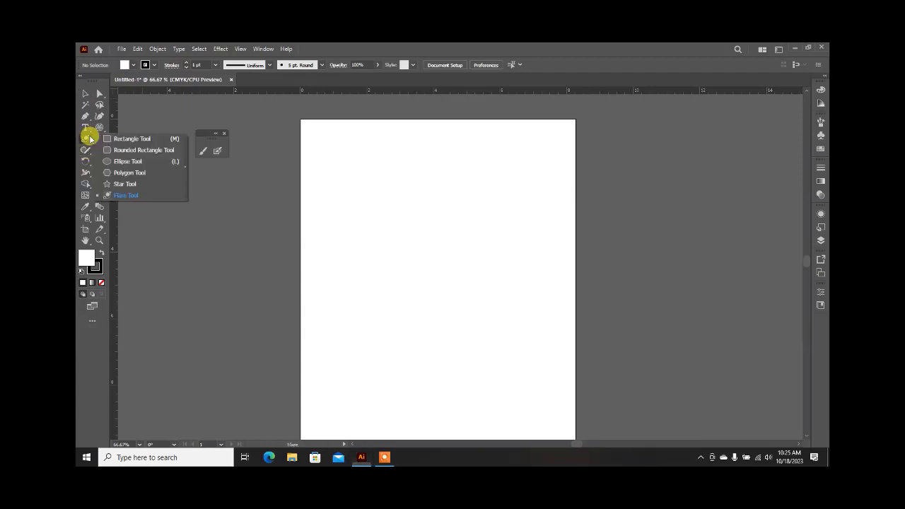
{"action": "left_click", "coordinate": [131, 163]}
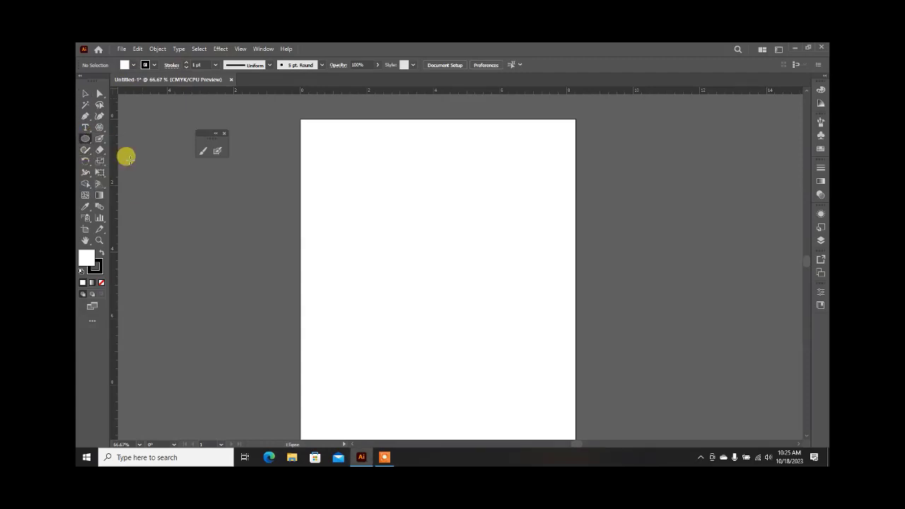
{"action": "left_click", "coordinate": [347, 159]}
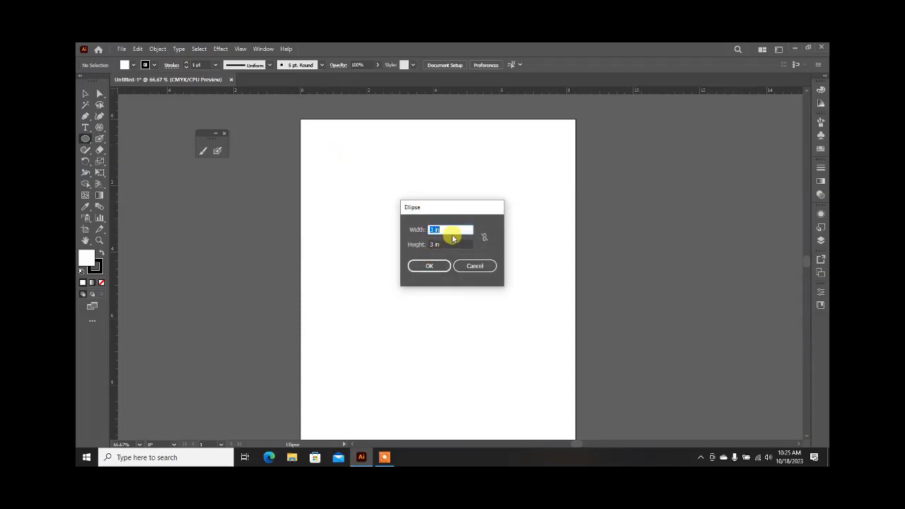
{"action": "type", "text": "1"}
{"action": "key", "text": "Tab"}
{"action": "type", "text": "1"}
{"action": "key", "text": "Return"}
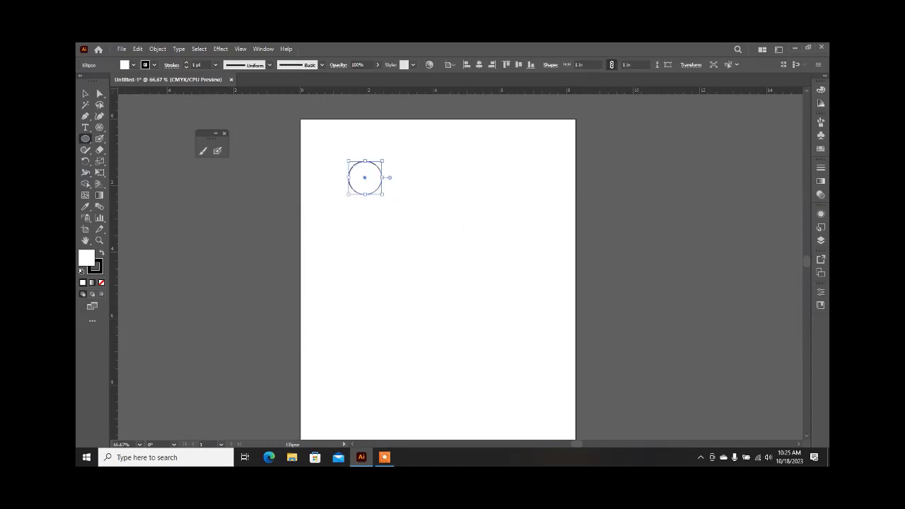
Move the circle closer to the artboard's upper-left corner, and undo a trial copy made beside it
{"action": "left_click", "coordinate": [86, 94]}
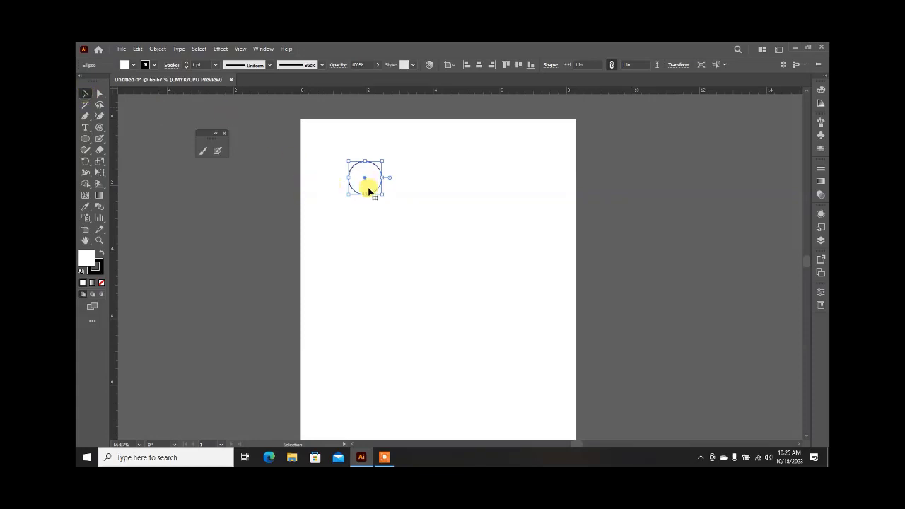
{"action": "left_click_drag", "start_coordinate": [368, 187], "coordinate": [396, 162]}
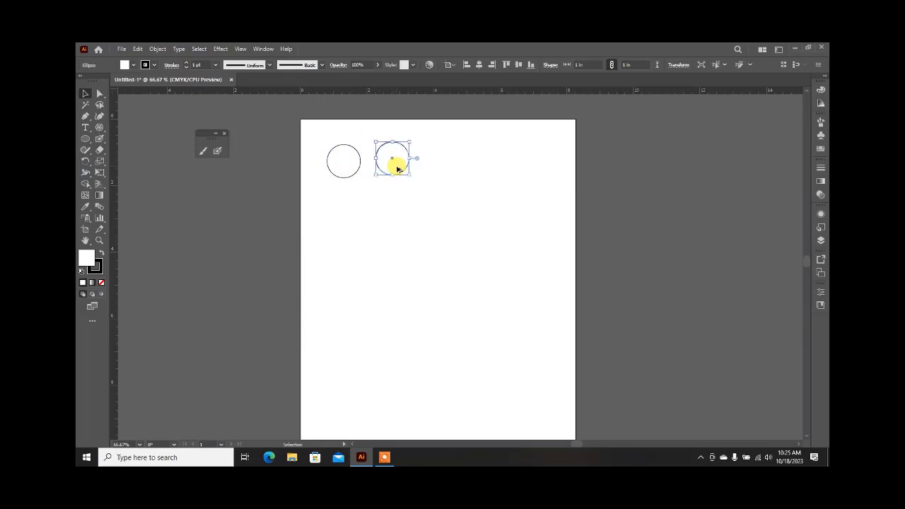
{"action": "key", "text": "ctrl+z"}
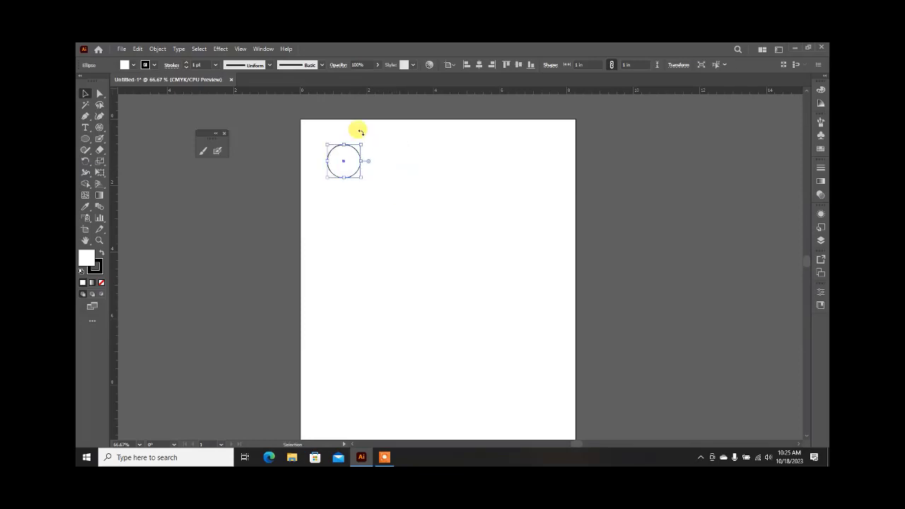
Turn Smart Guides off and back on
{"action": "left_click", "coordinate": [241, 49]}
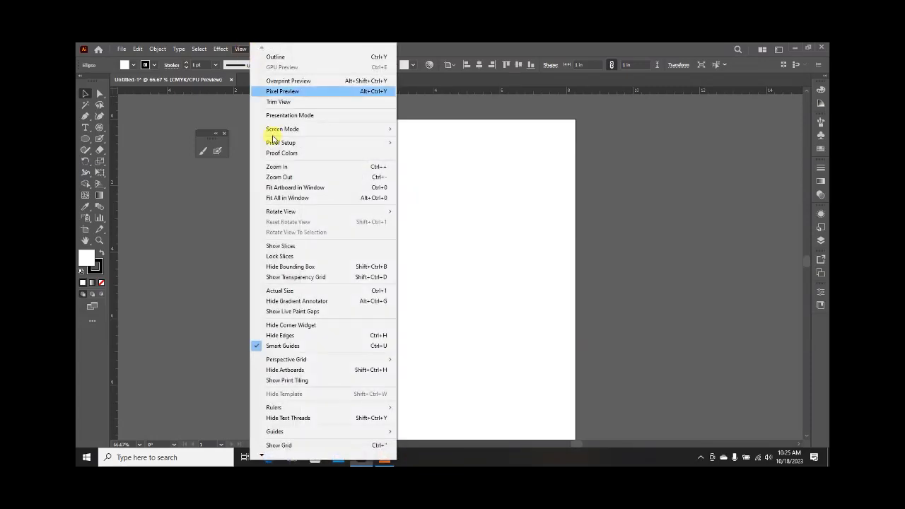
{"action": "left_click", "coordinate": [259, 346]}
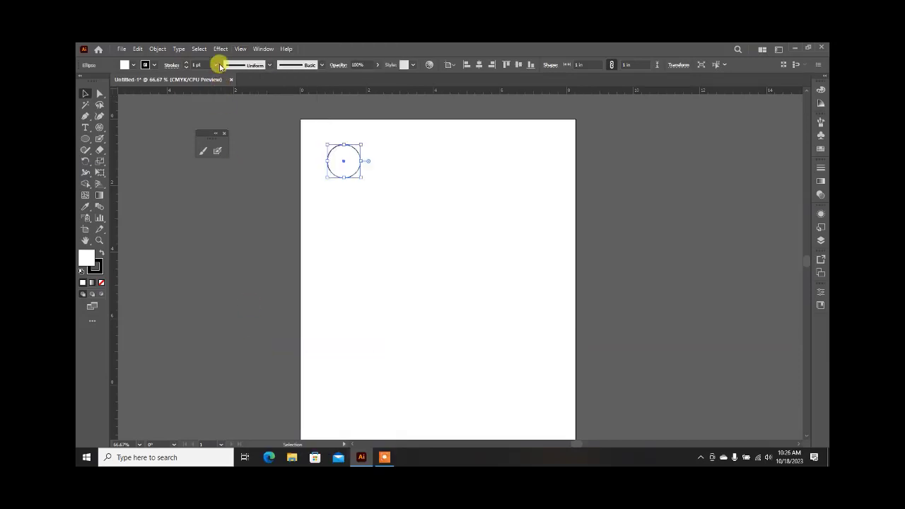
{"action": "left_click", "coordinate": [238, 48]}
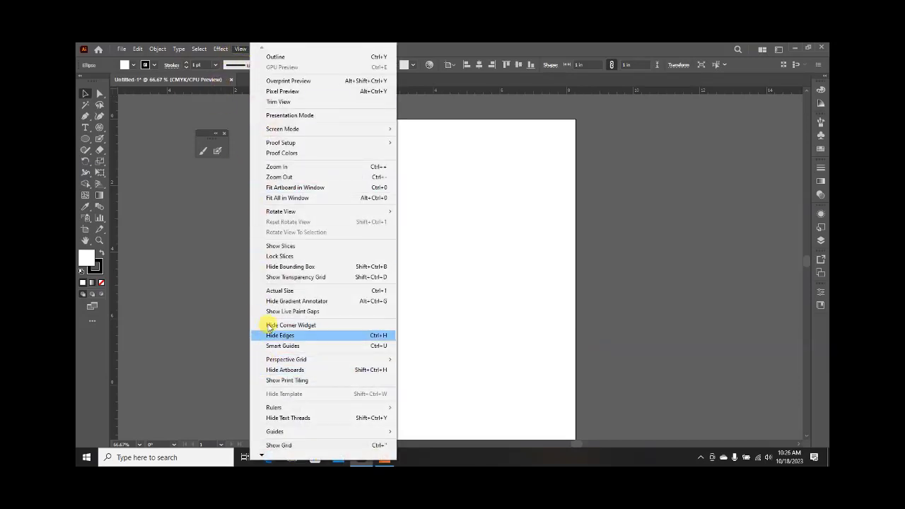
{"action": "left_click", "coordinate": [259, 346]}
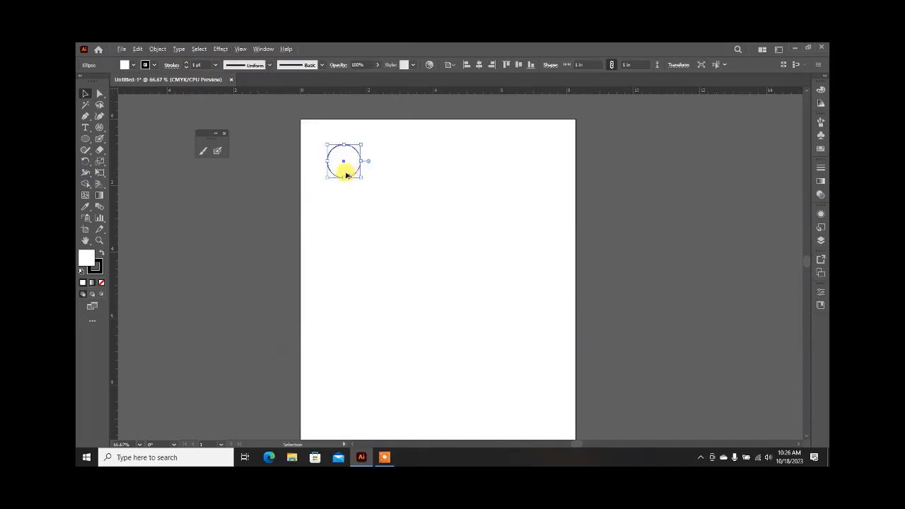
Duplicate the circle to its right in line with the original and repeat the copy, keeping a horizontal row of three circles
{"action": "left_click_drag", "start_coordinate": [346, 175], "coordinate": [384, 171]}
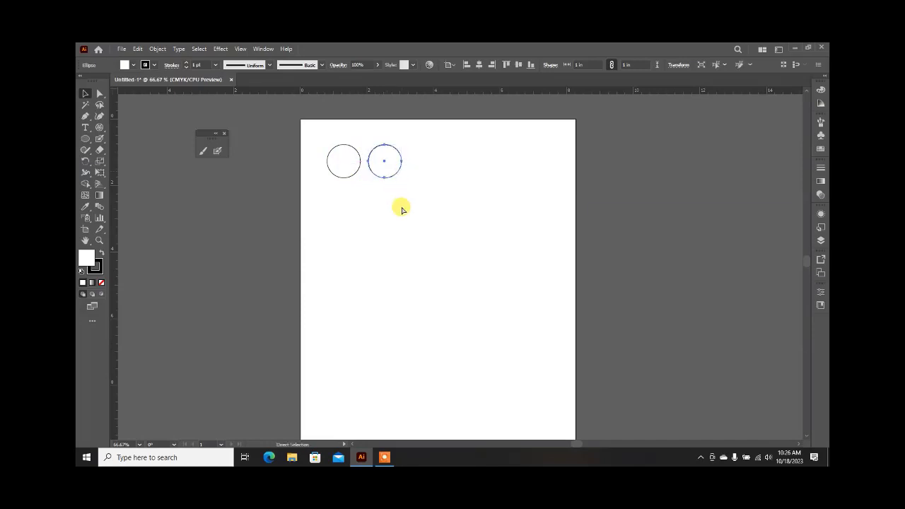
{"action": "key", "text": "ctrl+d"}
{"action": "key", "text": "ctrl+d"}
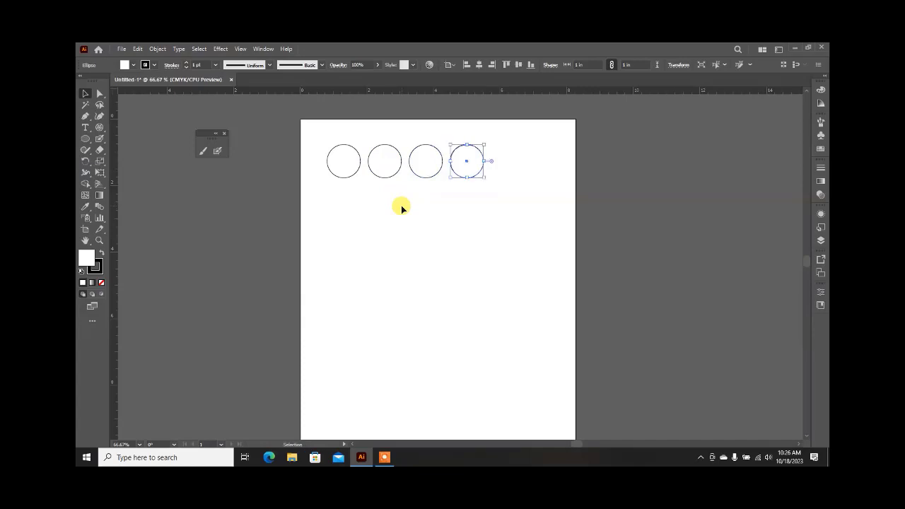
{"action": "key", "text": "Delete"}
Duplicate the whole row of three circles straight below itself and repeat the copy to make four evenly spaced rows
{"action": "left_click_drag", "start_coordinate": [464, 196], "coordinate": [319, 135]}
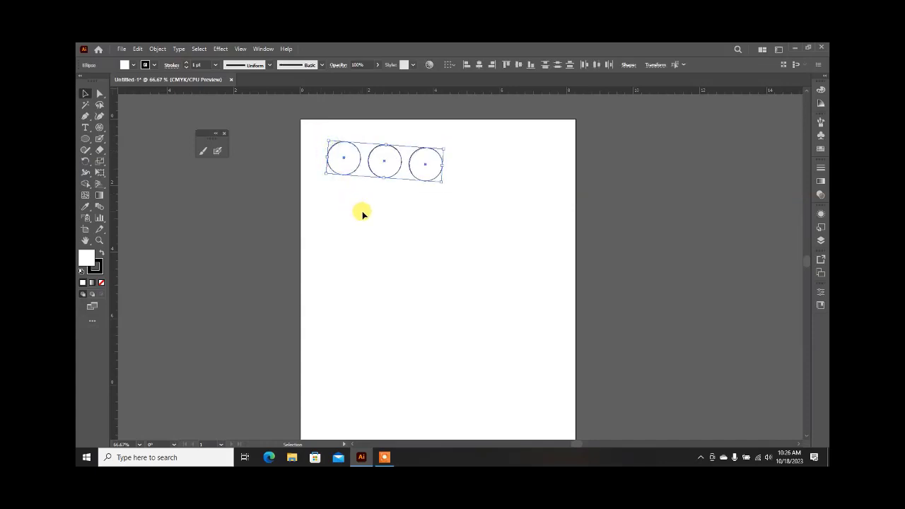
{"action": "key", "text": "ctrl+z"}
{"action": "left_click", "coordinate": [466, 209]}
{"action": "left_click_drag", "start_coordinate": [467, 205], "coordinate": [311, 126]}
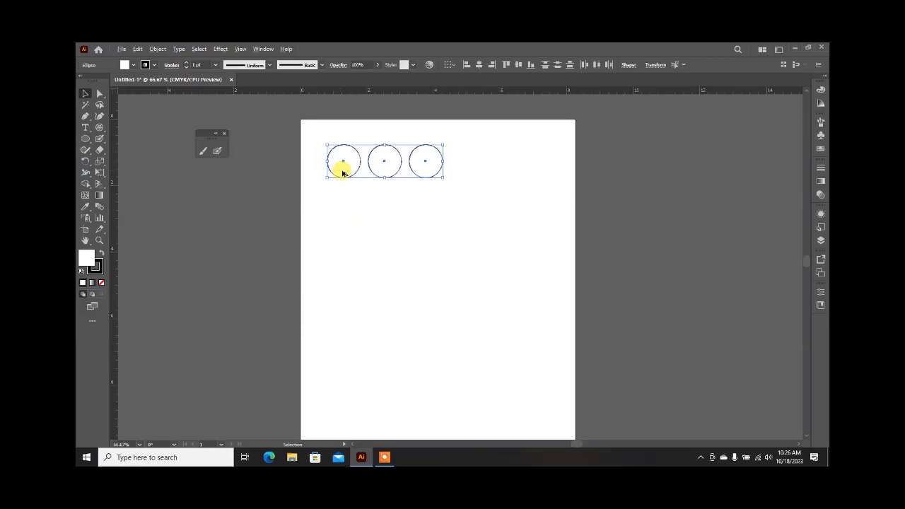
{"action": "left_click_drag", "start_coordinate": [343, 173], "coordinate": [344, 216]}
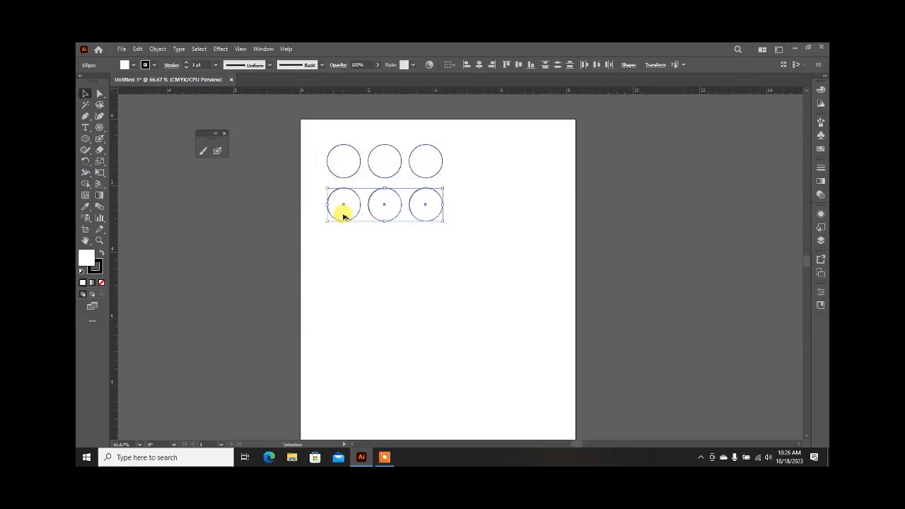
{"action": "key", "text": "ctrl+d"}
{"action": "key", "text": "ctrl+d"}
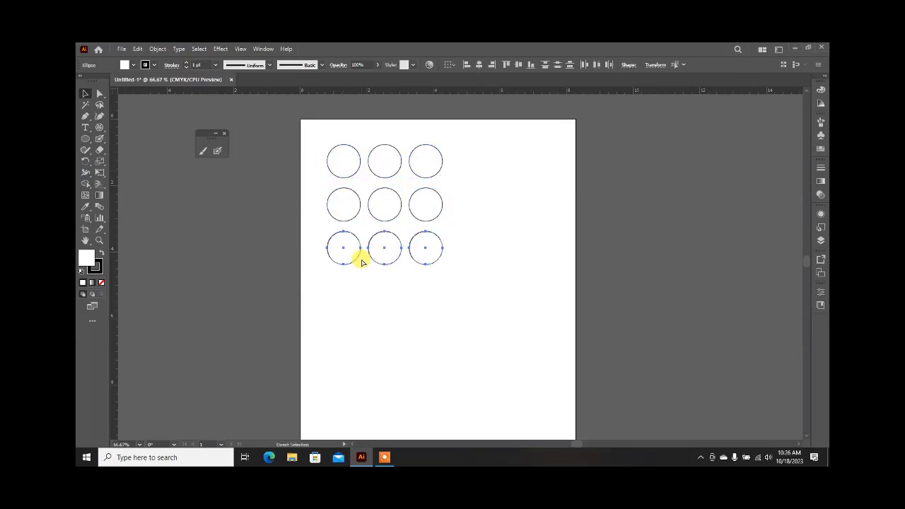
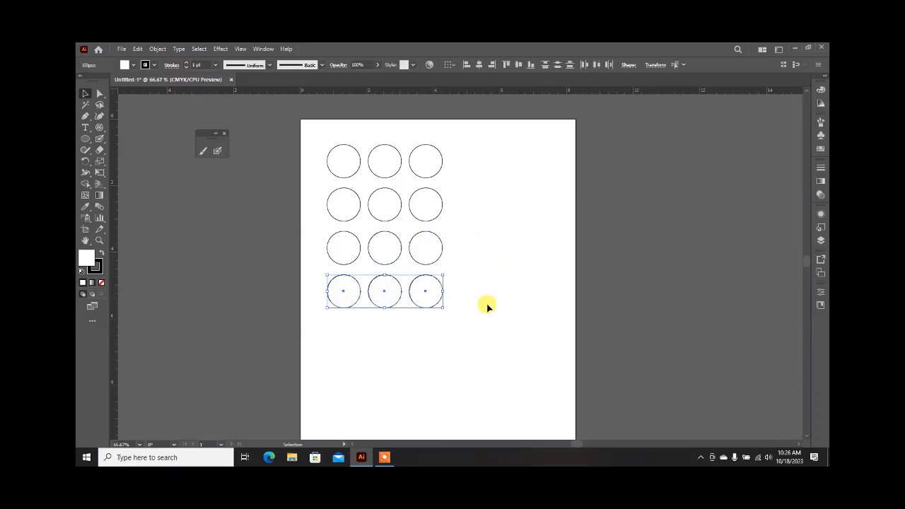
{"action": "left_click", "coordinate": [221, 192]}
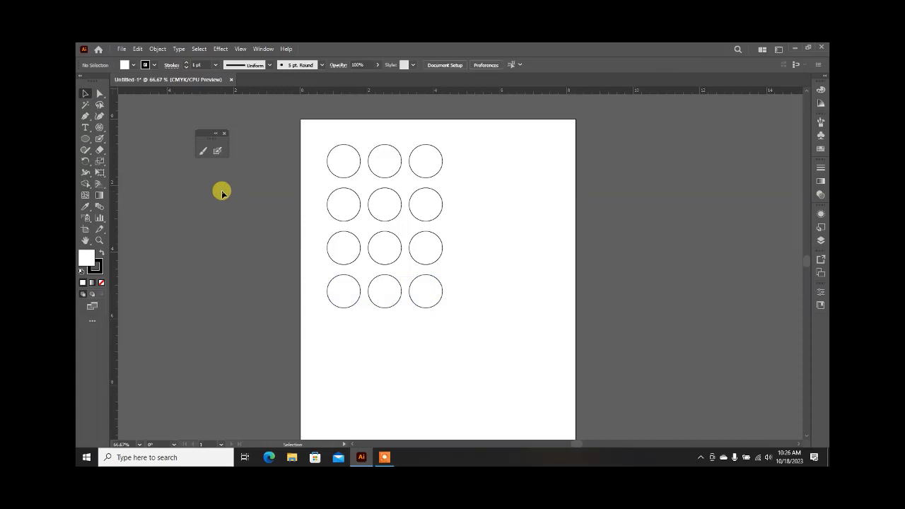
Fill the first circle of the top row with red, hex F90808
{"action": "left_click", "coordinate": [330, 168]}
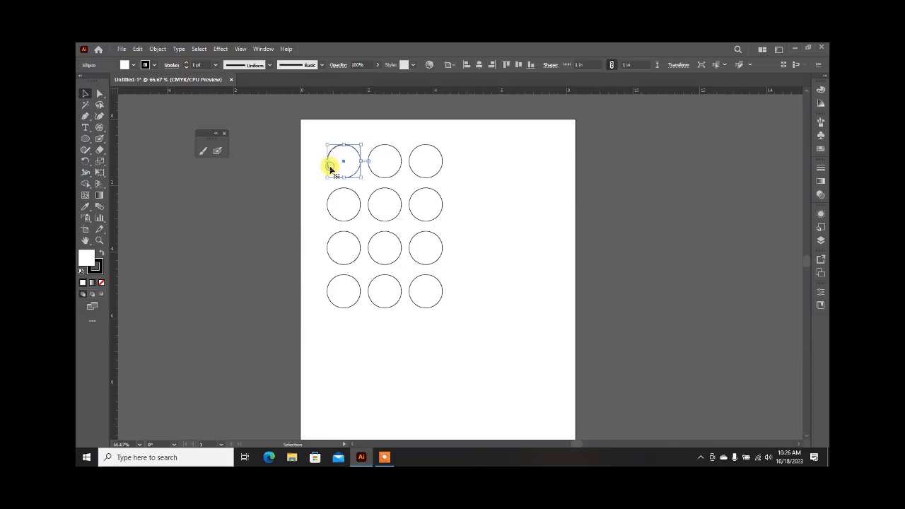
{"action": "double_click", "coordinate": [86, 258]}
{"action": "left_click", "coordinate": [433, 209]}
{"action": "left_click_drag", "start_coordinate": [434, 209], "coordinate": [441, 184]}
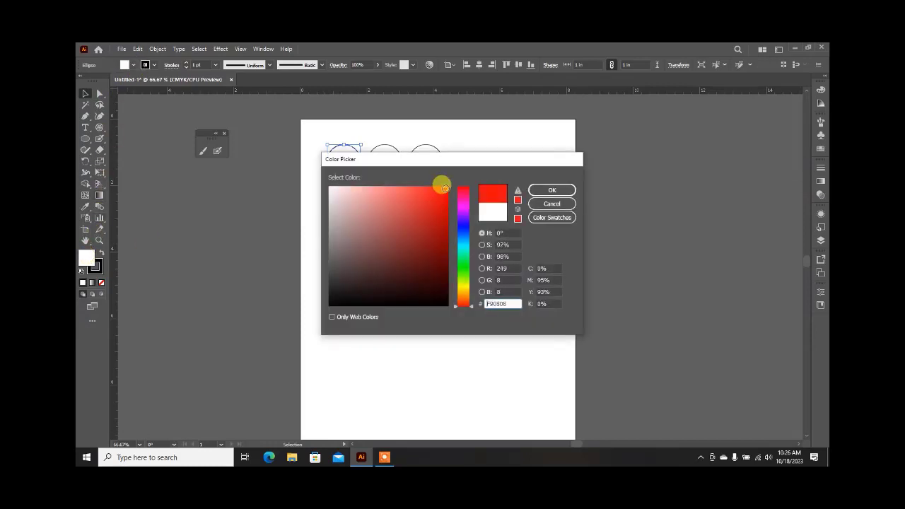
{"action": "left_click", "coordinate": [546, 190]}
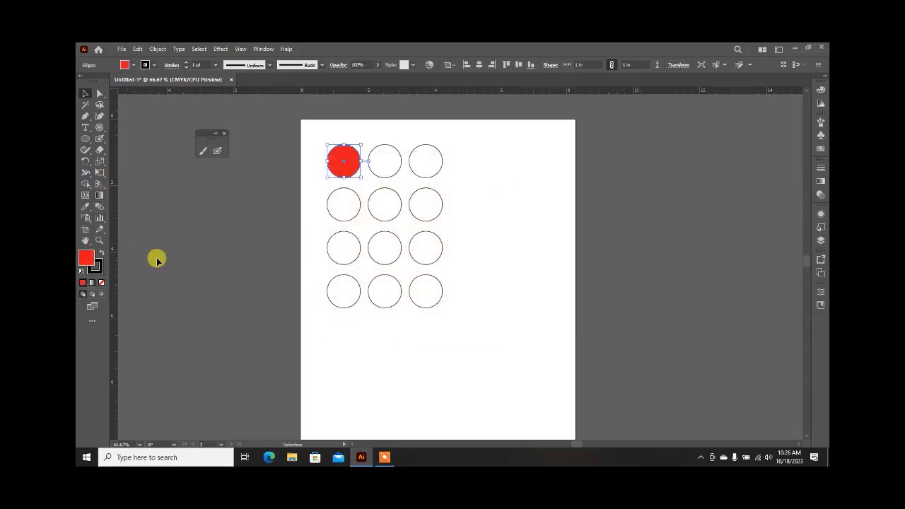
Set the red circle's stroke colour to a saturated blue and check its outline up close
{"action": "double_click", "coordinate": [100, 267]}
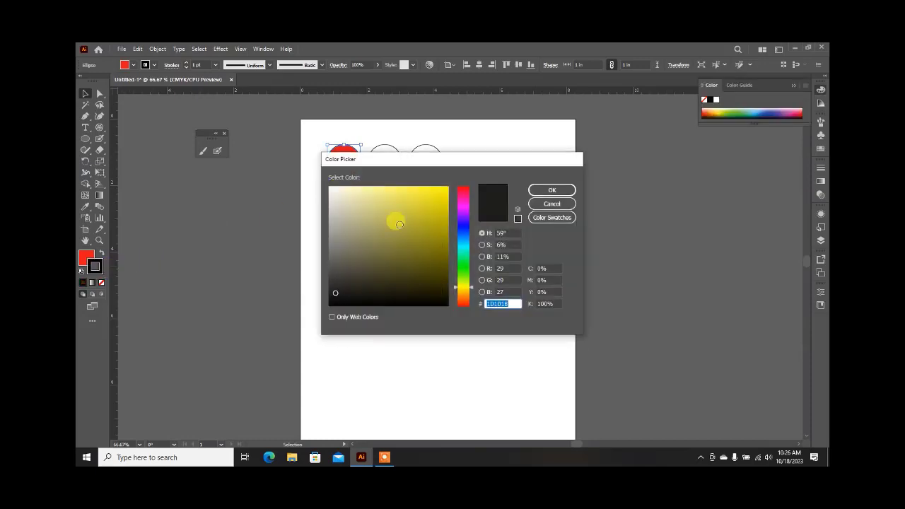
{"action": "left_click", "coordinate": [465, 225]}
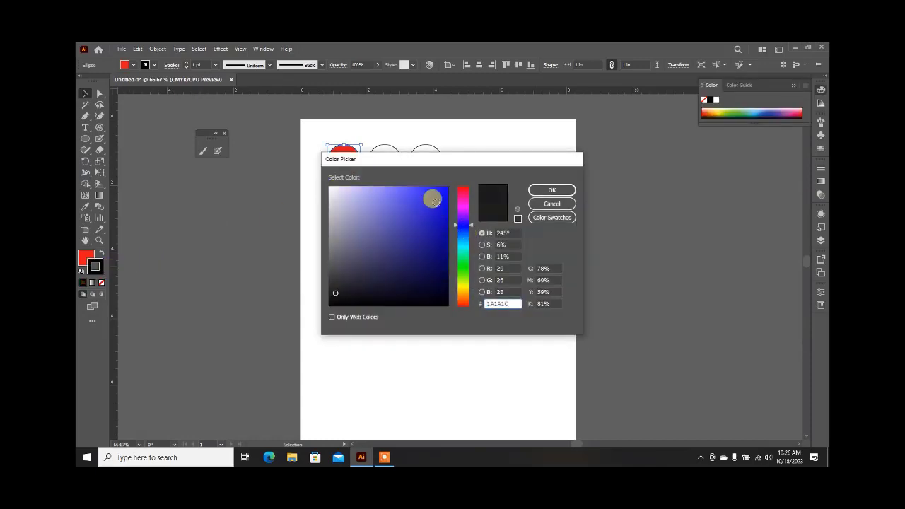
{"action": "left_click", "coordinate": [441, 196]}
{"action": "left_click", "coordinate": [546, 190]}
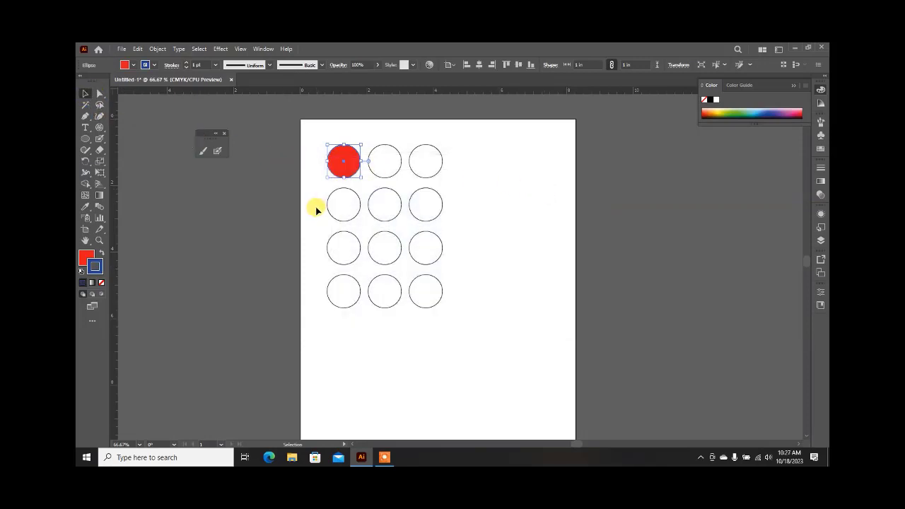
{"action": "scroll", "coordinate": [315, 201], "scroll_direction": "up", "scroll_amount": 3}
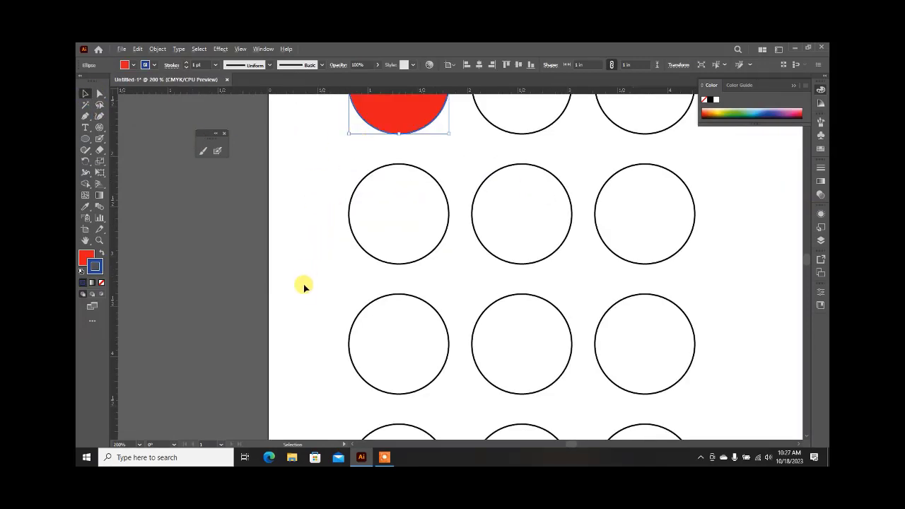
{"action": "scroll", "coordinate": [300, 290], "scroll_direction": "down", "scroll_amount": 2}
{"action": "scroll", "coordinate": [339, 167], "scroll_direction": "up", "scroll_amount": 1}
{"action": "scroll", "coordinate": [342, 168], "scroll_direction": "up", "scroll_amount": 2}
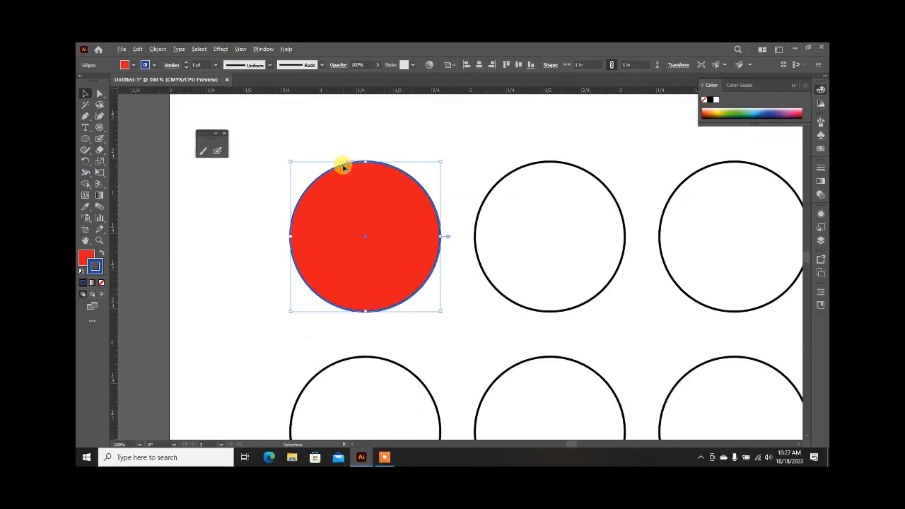
Give the middle circle of the top row a blue stroke, hex 0C0CC1, and remove its fill
{"action": "scroll", "coordinate": [340, 174], "scroll_direction": "up", "scroll_amount": 1}
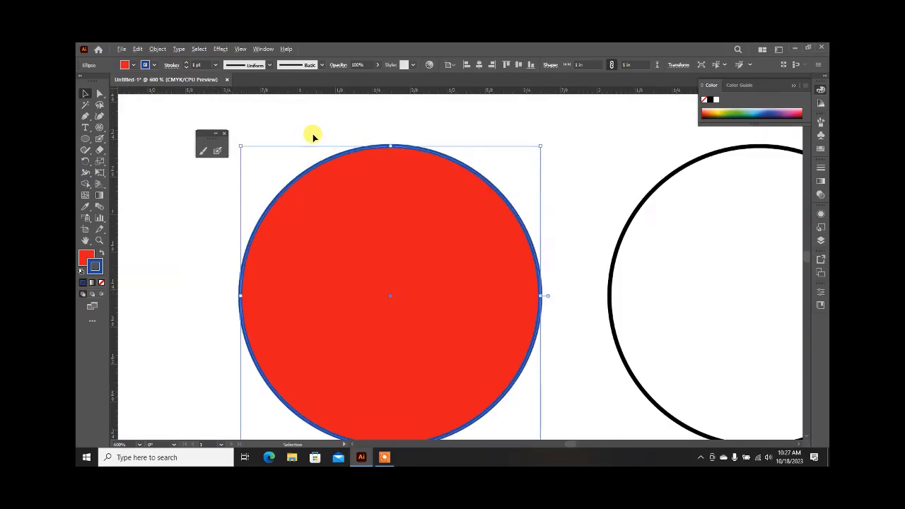
{"action": "scroll", "coordinate": [313, 135], "scroll_direction": "down", "scroll_amount": 1}
{"action": "scroll", "coordinate": [313, 136], "scroll_direction": "down", "scroll_amount": 2}
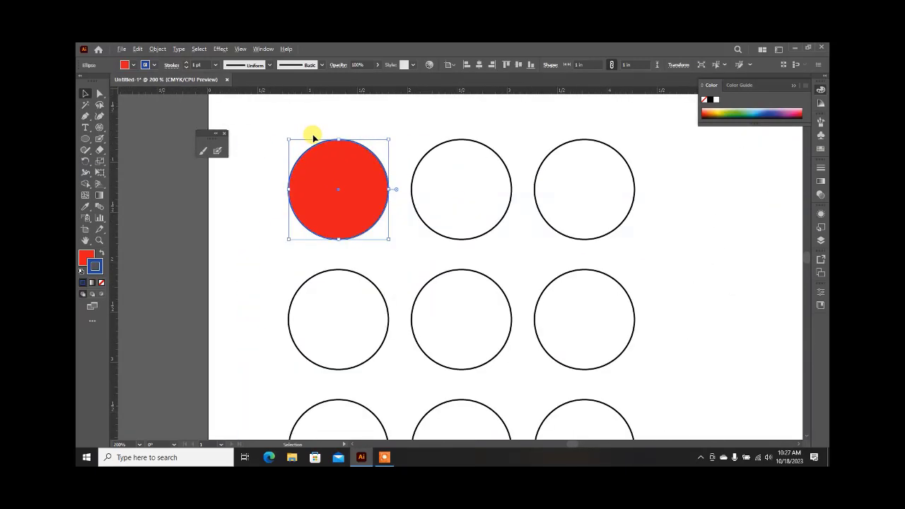
{"action": "scroll", "coordinate": [313, 135], "scroll_direction": "down", "scroll_amount": 1}
{"action": "left_click", "coordinate": [412, 169]}
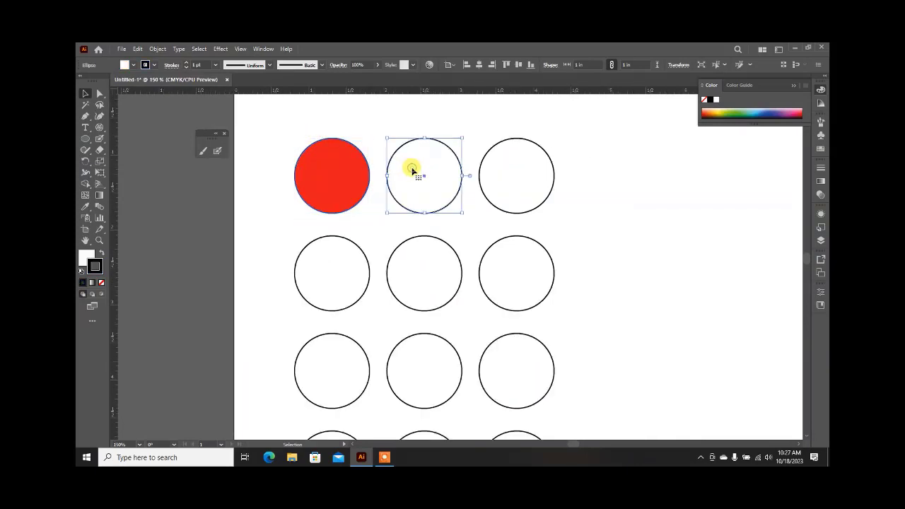
{"action": "double_click", "coordinate": [97, 262]}
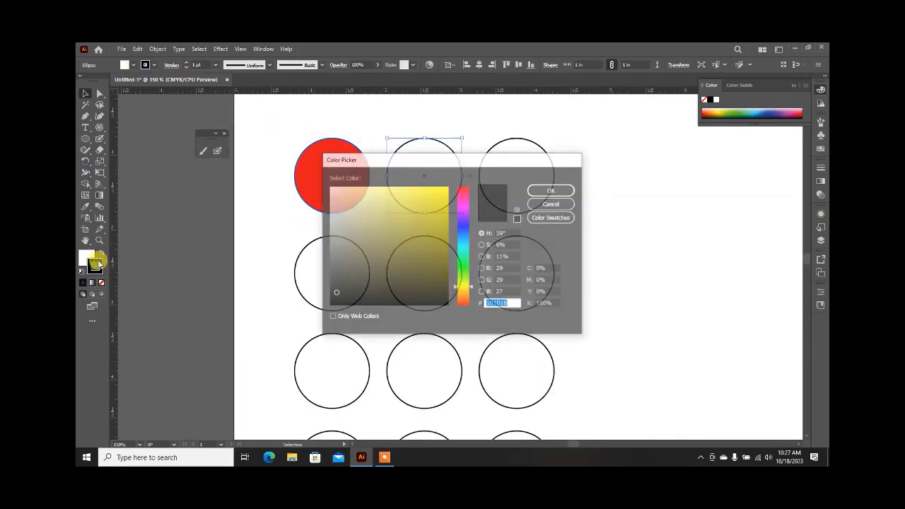
{"action": "left_click", "coordinate": [456, 225]}
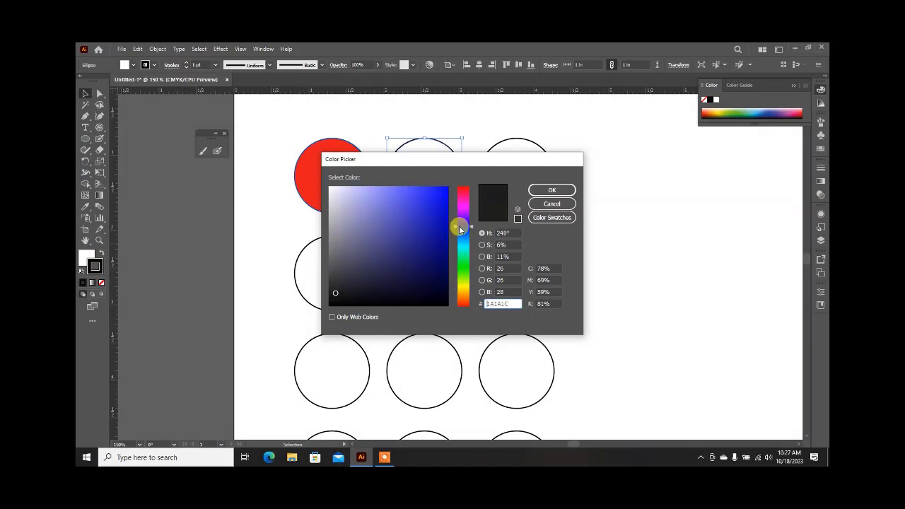
{"action": "left_click", "coordinate": [438, 212]}
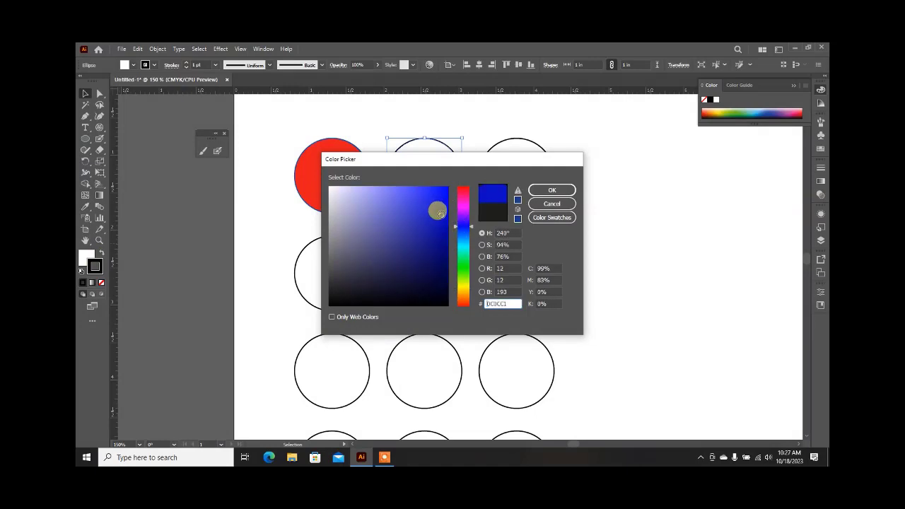
{"action": "left_click", "coordinate": [551, 190]}
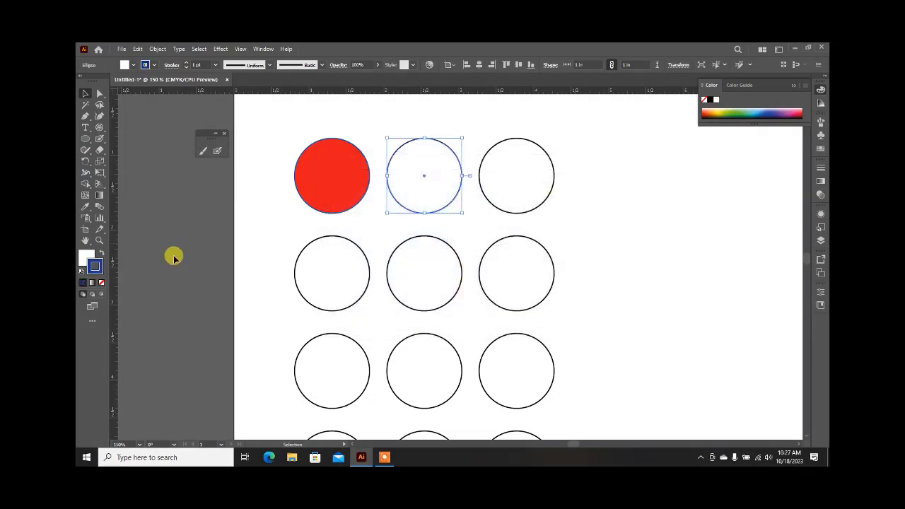
{"action": "left_click", "coordinate": [87, 257]}
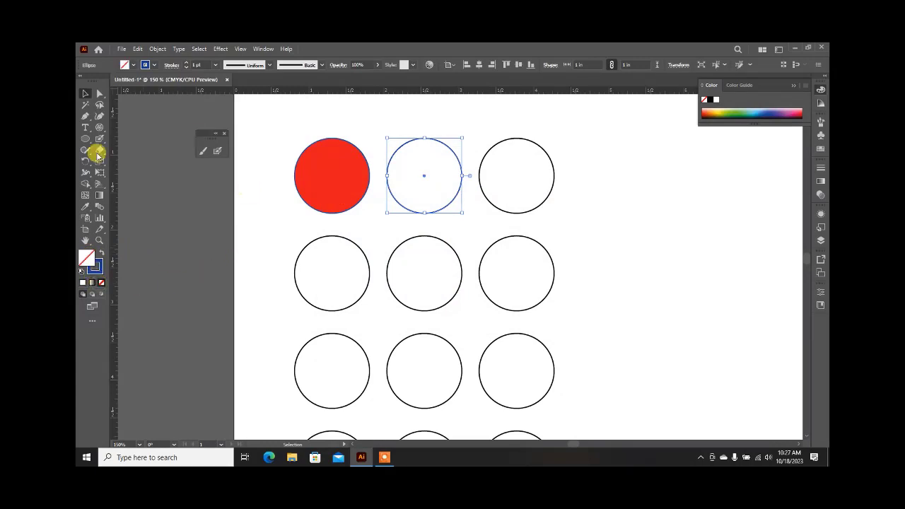
Test the unfilled circle's transparency by moving it partly over the red circle, and undo the move
{"action": "left_click", "coordinate": [262, 214]}
{"action": "left_click_drag", "start_coordinate": [412, 187], "coordinate": [359, 193]}
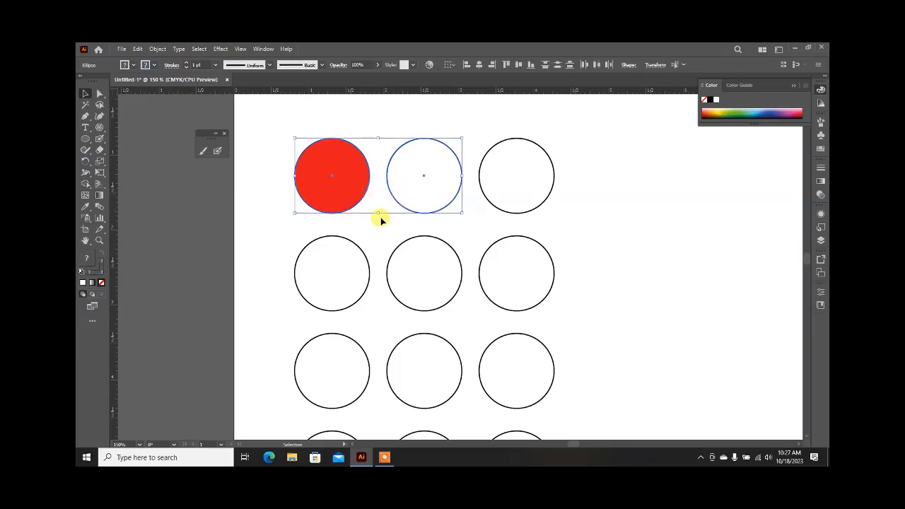
{"action": "left_click", "coordinate": [374, 225]}
{"action": "left_click_drag", "start_coordinate": [407, 213], "coordinate": [354, 207]}
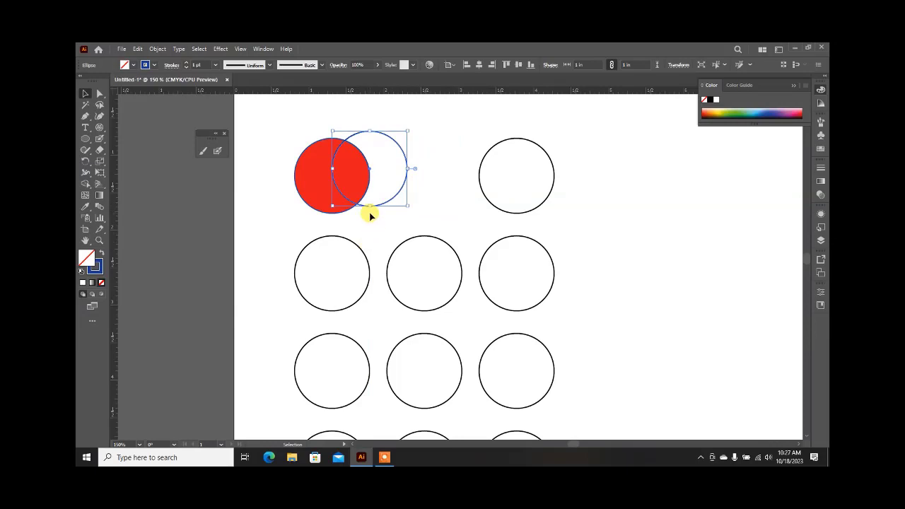
{"action": "key", "text": "ctrl+z"}
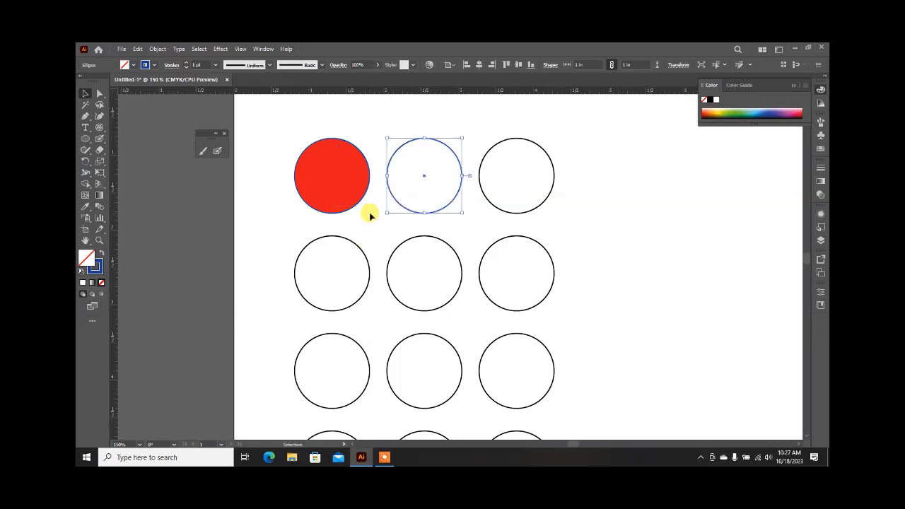
Remove the stroke from the third circle of the top row and fill it with yellow, hex F4ED06
{"action": "left_click", "coordinate": [493, 207]}
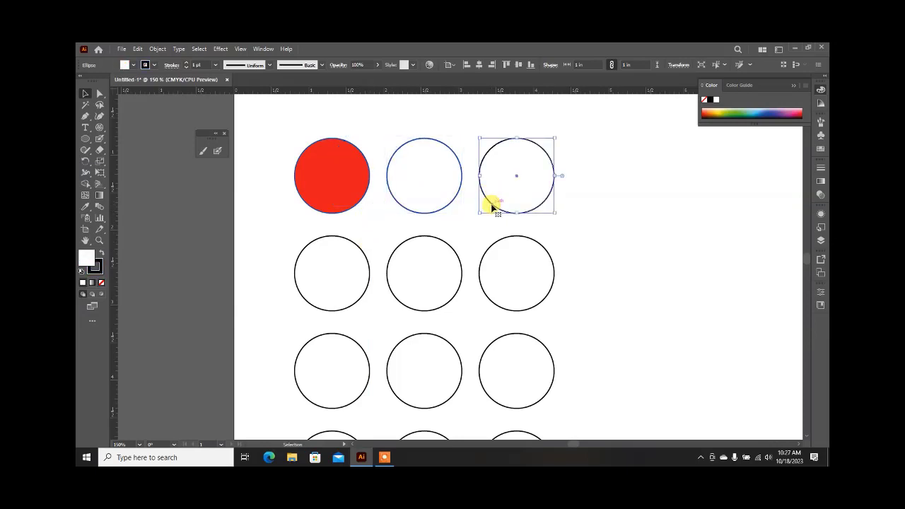
{"action": "left_click", "coordinate": [93, 265]}
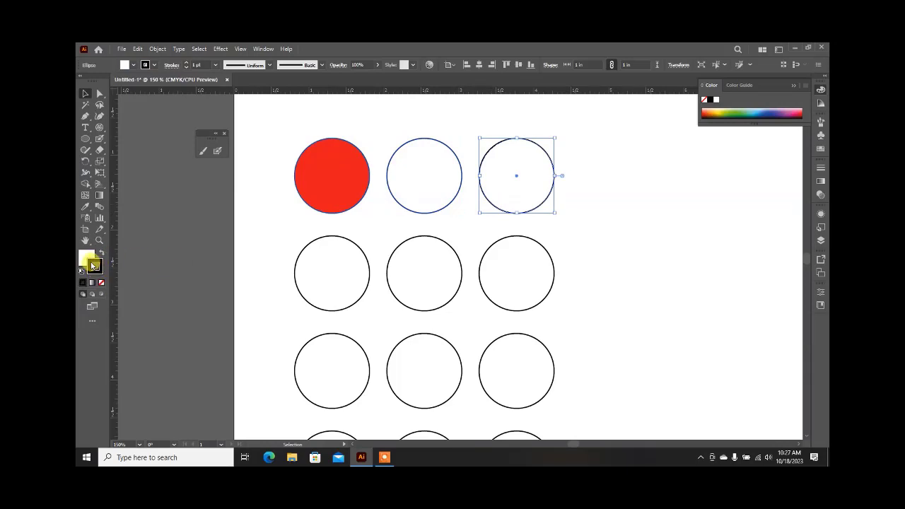
{"action": "left_click", "coordinate": [101, 282]}
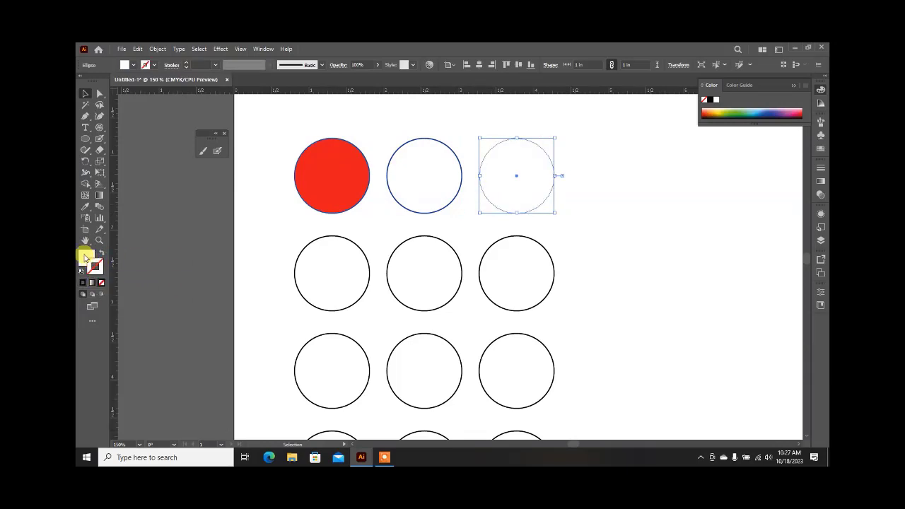
{"action": "left_click", "coordinate": [85, 257]}
{"action": "double_click", "coordinate": [84, 257]}
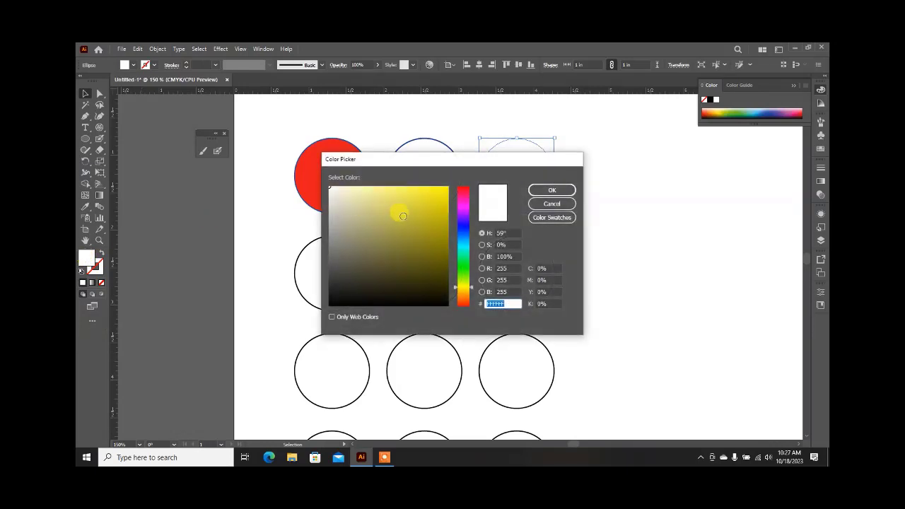
{"action": "left_click_drag", "start_coordinate": [406, 212], "coordinate": [445, 191]}
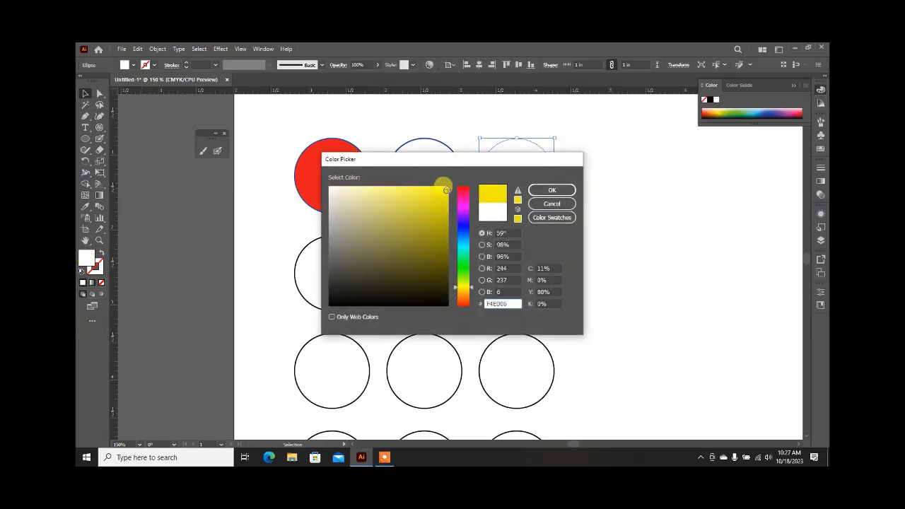
{"action": "left_click", "coordinate": [552, 190]}
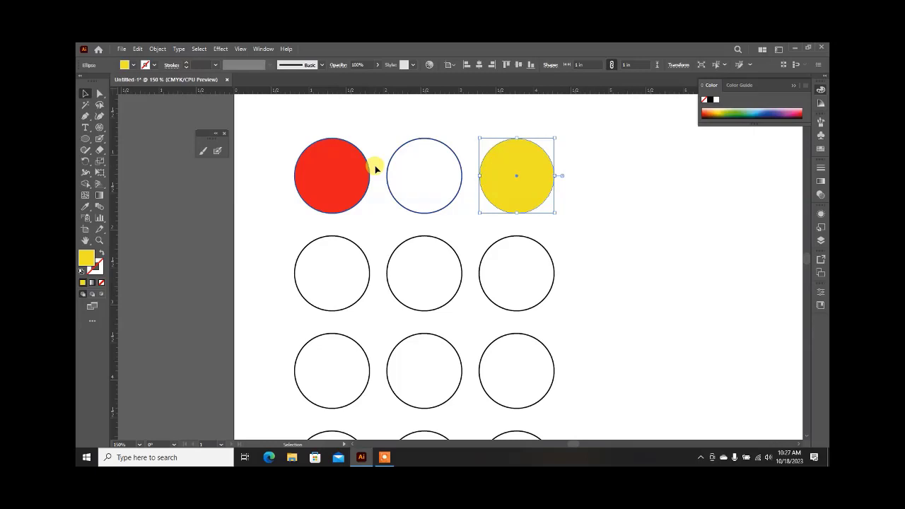
Delete the nine uncoloured circles in the three rows below the coloured top row
{"action": "scroll", "coordinate": [383, 203], "scroll_direction": "down", "scroll_amount": 3}
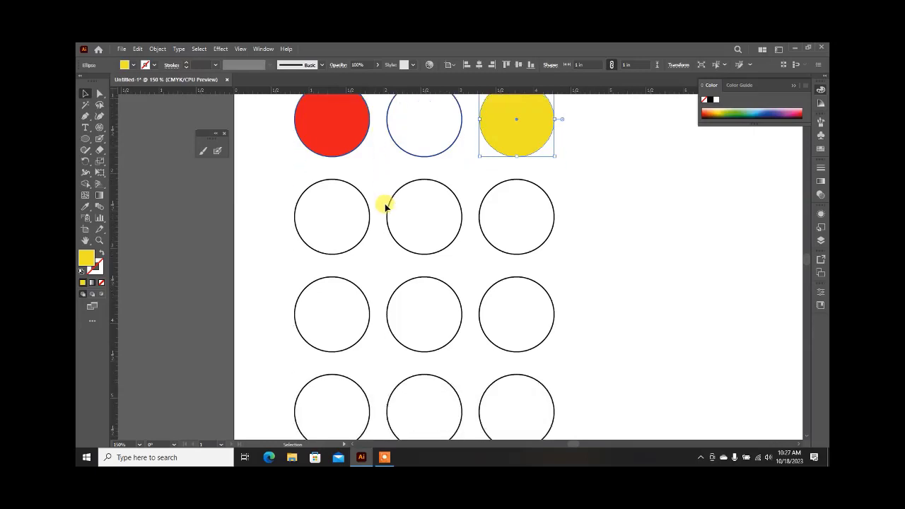
{"action": "scroll", "coordinate": [434, 228], "scroll_direction": "down", "scroll_amount": 1}
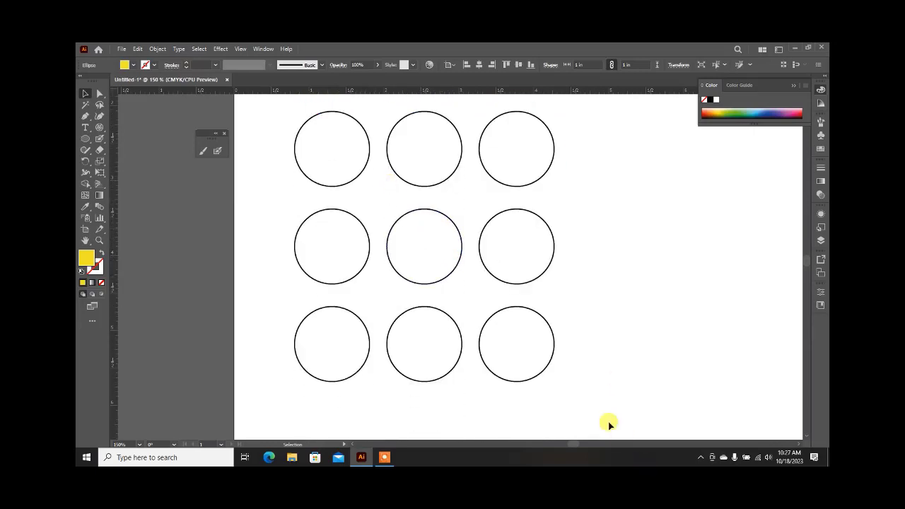
{"action": "left_click_drag", "start_coordinate": [593, 409], "coordinate": [573, 401]}
{"action": "key", "text": "Delete"}
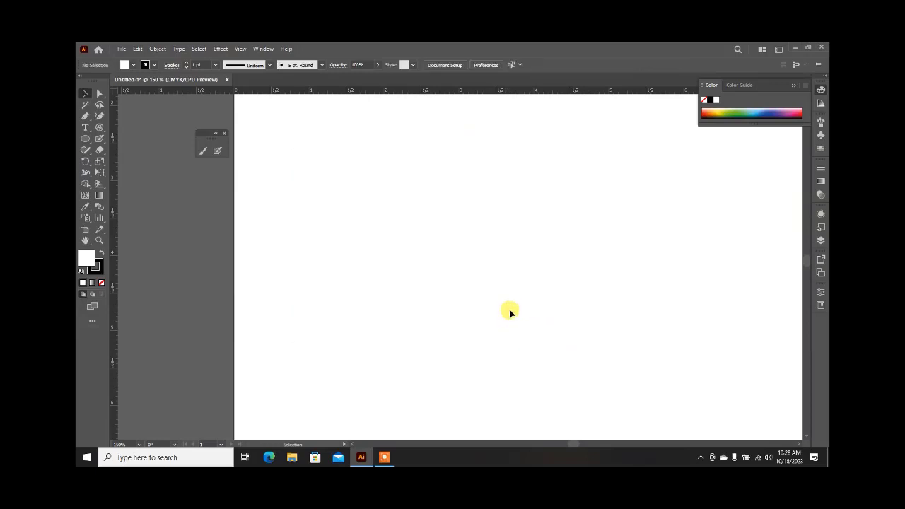
Duplicate the red circle straight below itself and copy it again sideways beneath the unfilled circle, repeating the copy
{"action": "scroll", "coordinate": [501, 325], "scroll_direction": "up", "scroll_amount": 1}
{"action": "scroll", "coordinate": [500, 332], "scroll_direction": "up", "scroll_amount": 2}
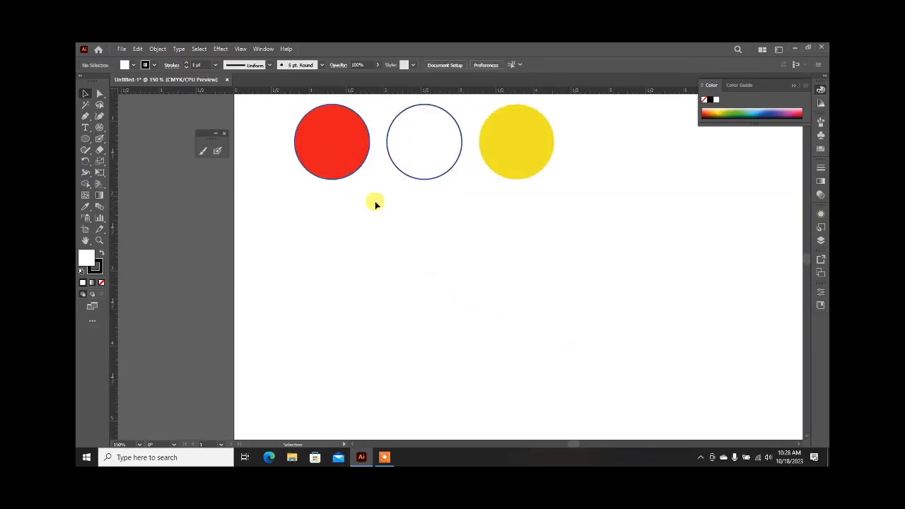
{"action": "left_click", "coordinate": [331, 174]}
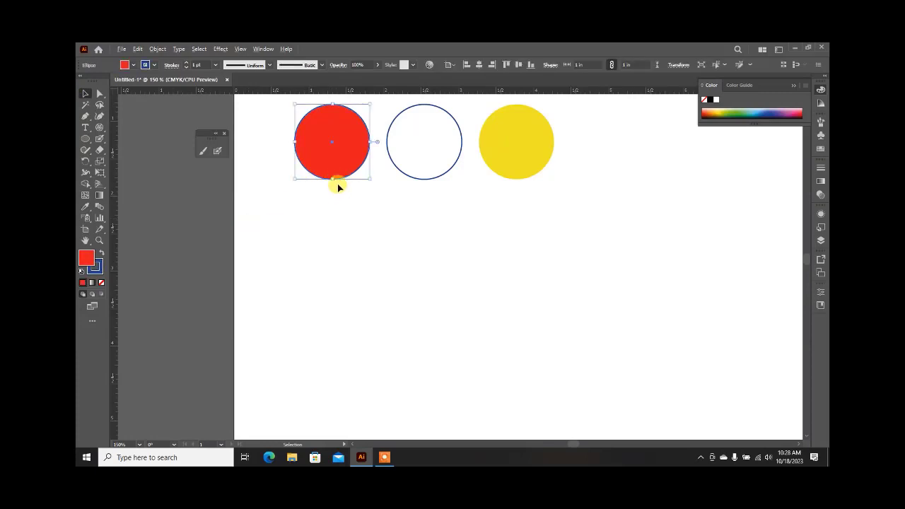
{"action": "left_click_drag", "start_coordinate": [344, 171], "coordinate": [448, 247]}
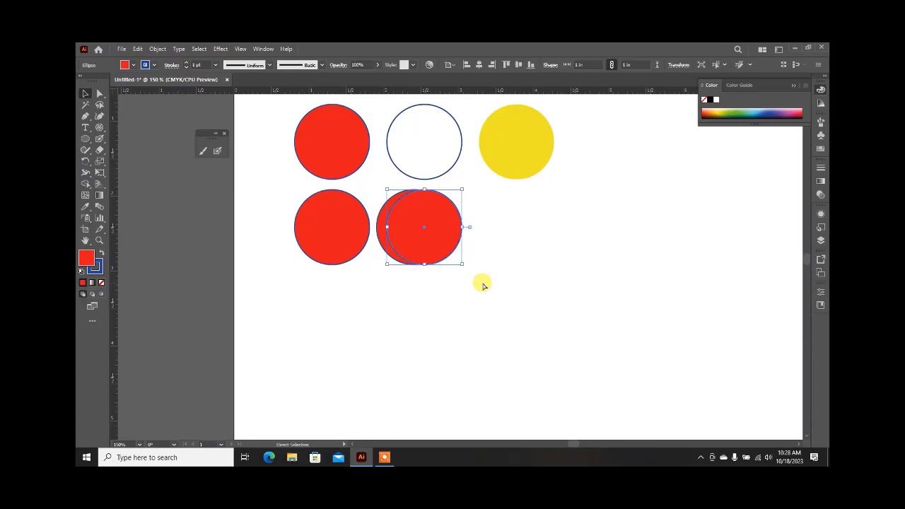
{"action": "key", "text": "ctrl+d"}
{"action": "key", "text": "v"}
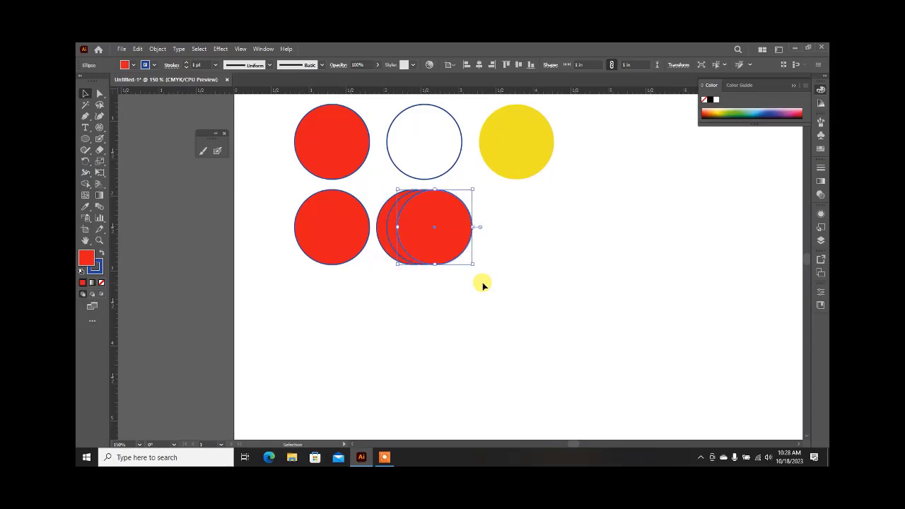
Delete the surplus overlapping red circles, keeping two separate circles aligned with the first two columns in the second row
{"action": "key", "text": "Delete"}
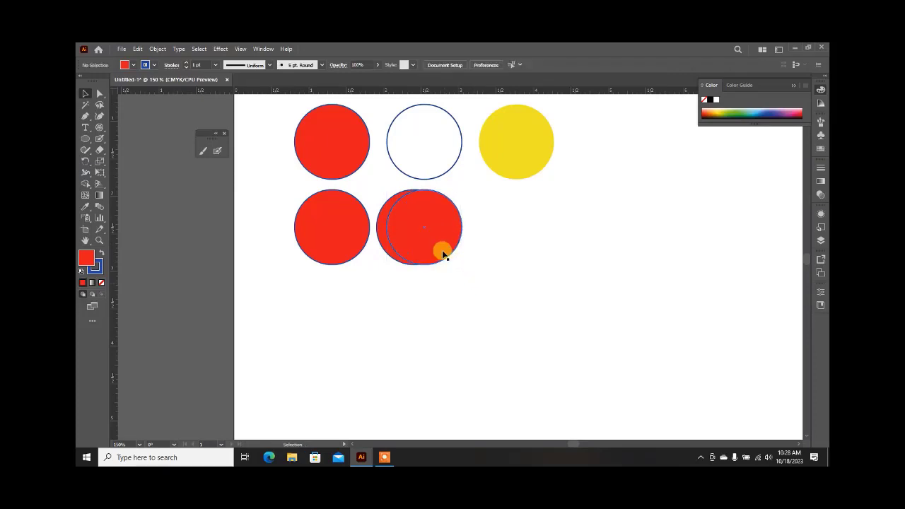
{"action": "double_click", "coordinate": [389, 251]}
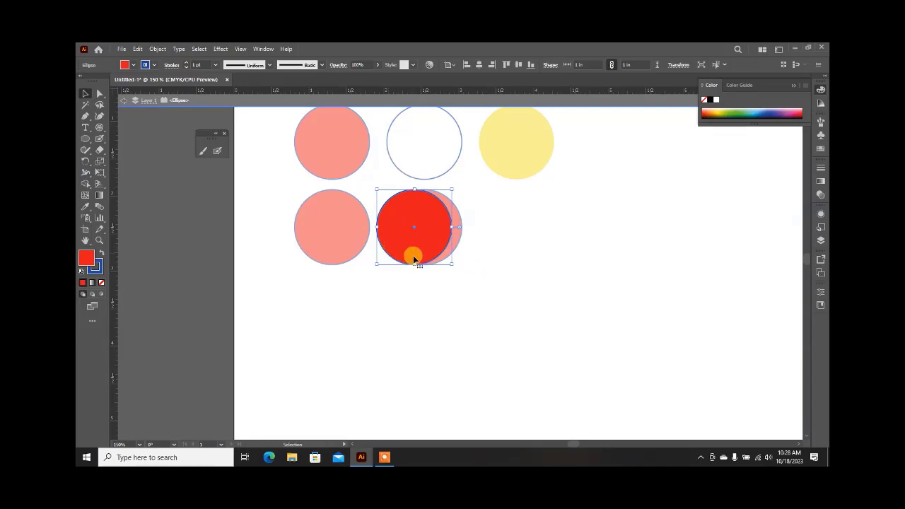
{"action": "left_click", "coordinate": [122, 99]}
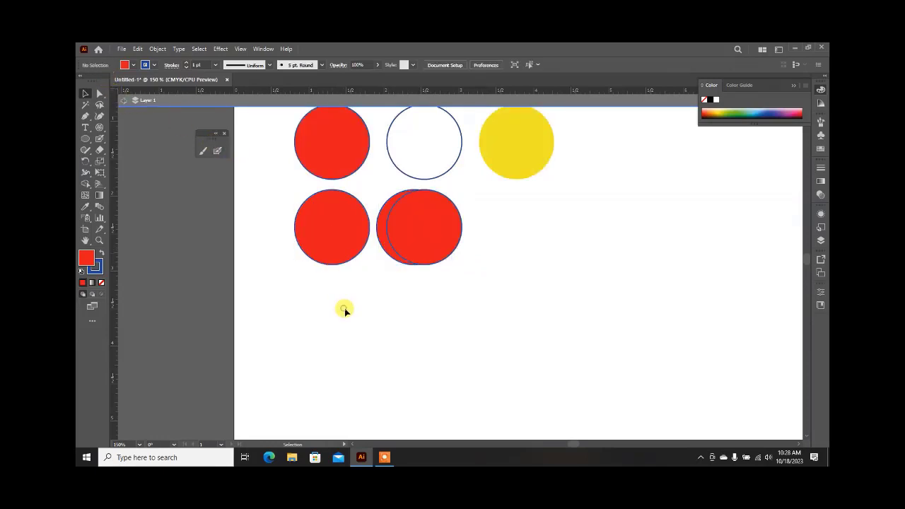
{"action": "left_click", "coordinate": [121, 100]}
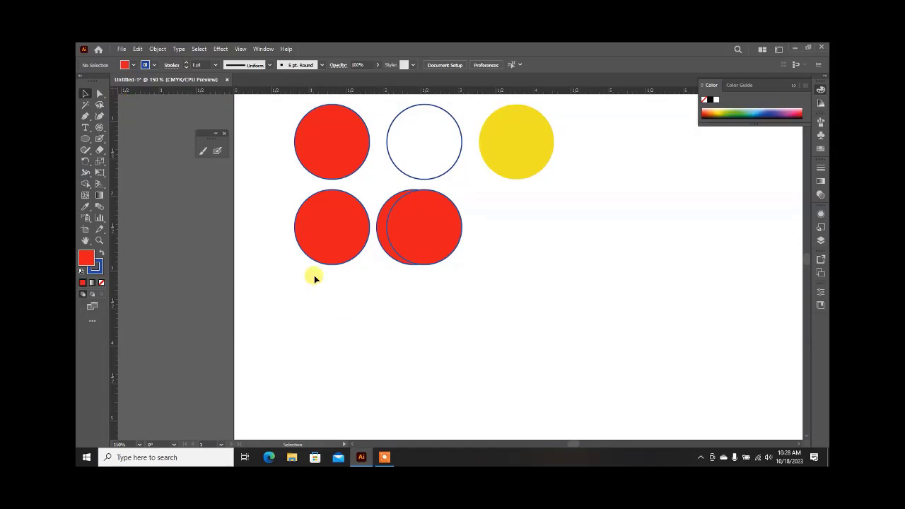
{"action": "left_click", "coordinate": [388, 254]}
{"action": "left_click_drag", "start_coordinate": [387, 253], "coordinate": [388, 252]}
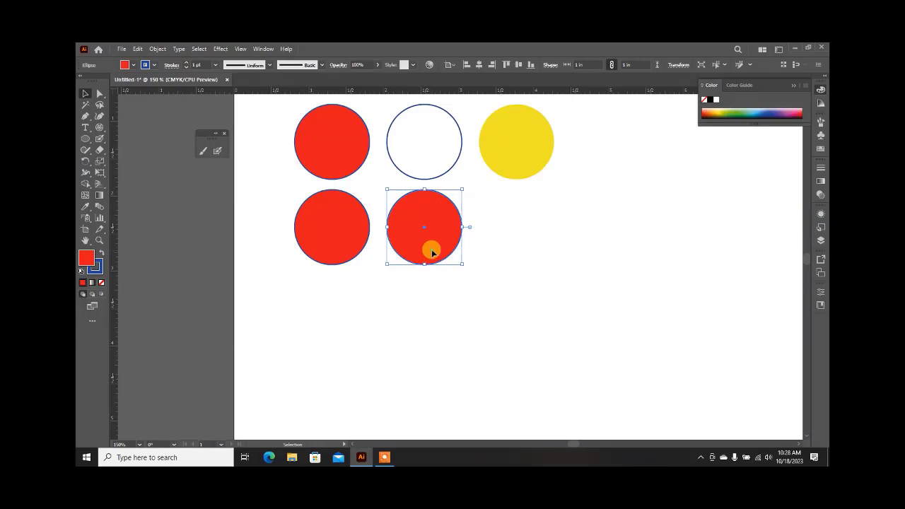
Duplicate the second row's middle red circle beneath the yellow circle, level and evenly spaced with the other two
{"action": "left_click_drag", "start_coordinate": [431, 253], "coordinate": [537, 252]}
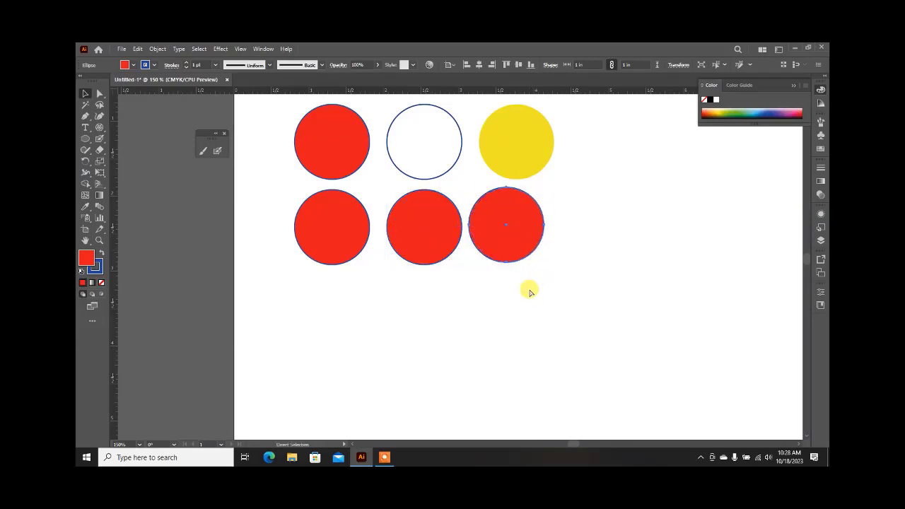
{"action": "key", "text": "ctrl+z"}
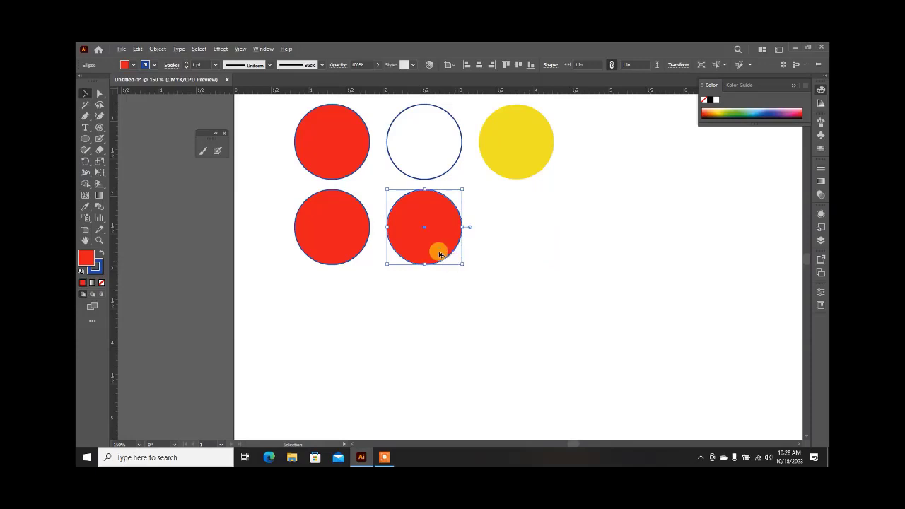
{"action": "left_click_drag", "start_coordinate": [439, 252], "coordinate": [532, 250]}
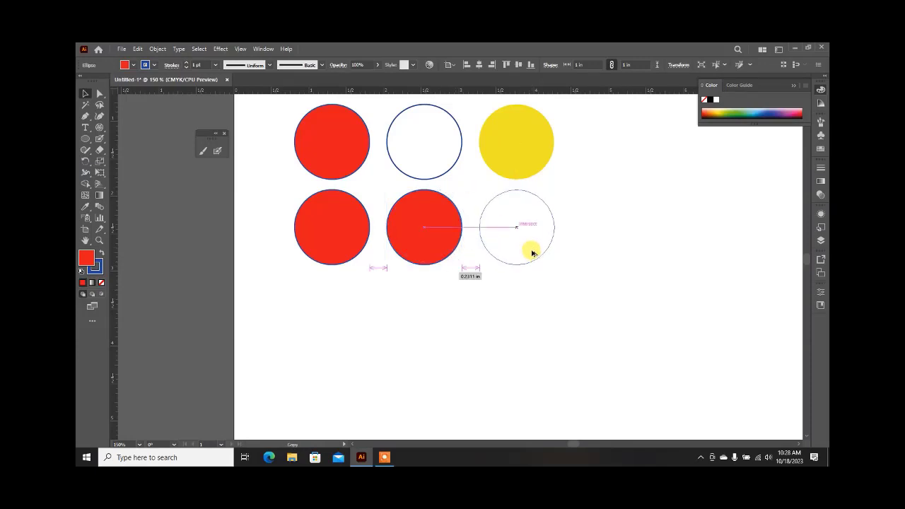
{"action": "left_click_drag", "start_coordinate": [532, 253], "coordinate": [534, 254]}
Duplicate the row of three red circles straight below itself and repeat the copy to make three red rows
{"action": "left_click_drag", "start_coordinate": [596, 313], "coordinate": [261, 187]}
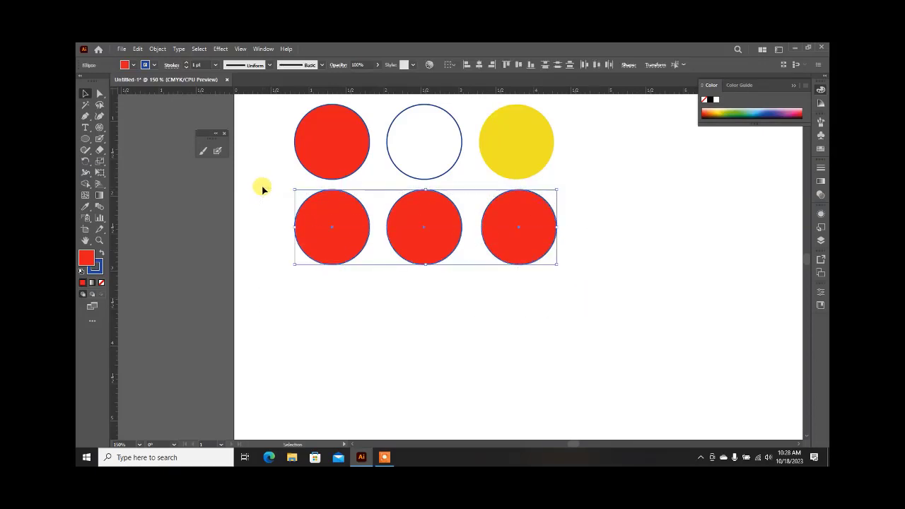
{"action": "left_click_drag", "start_coordinate": [358, 239], "coordinate": [357, 329]}
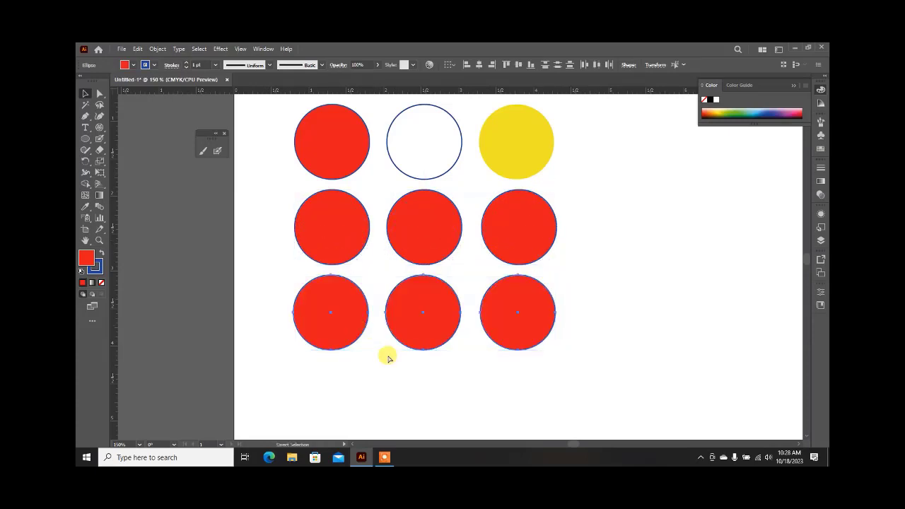
{"action": "key", "text": "ctrl+d"}
{"action": "left_click", "coordinate": [633, 227]}
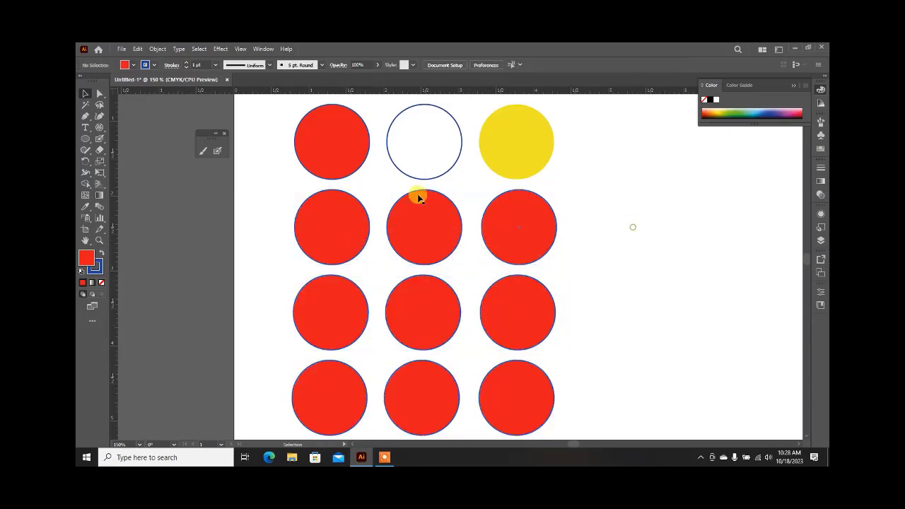
Select the first circle in the second row and display the full stroke options in a separate floating panel
{"action": "left_click", "coordinate": [328, 233]}
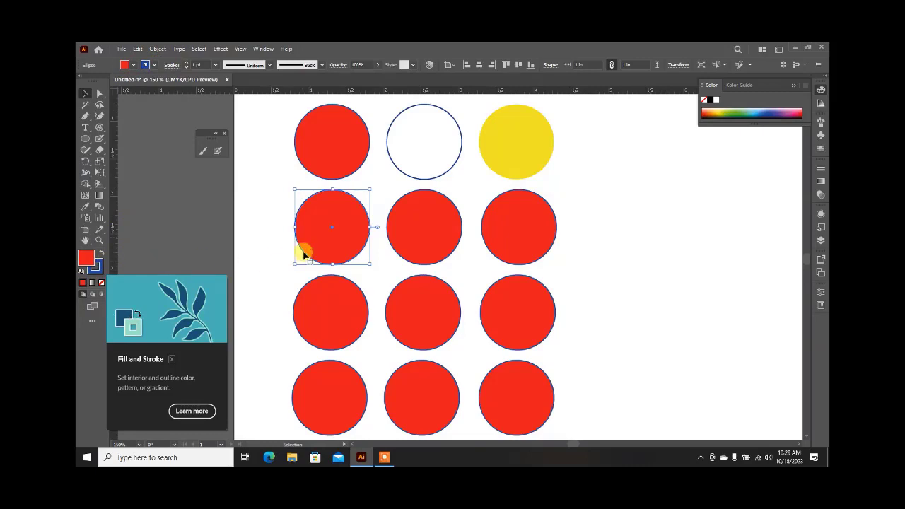
{"action": "left_click", "coordinate": [821, 89]}
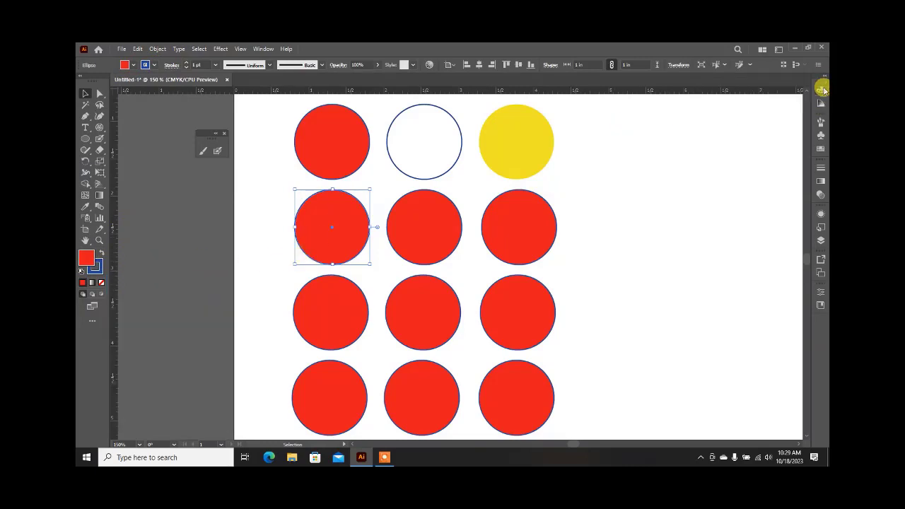
{"action": "left_click", "coordinate": [264, 49]}
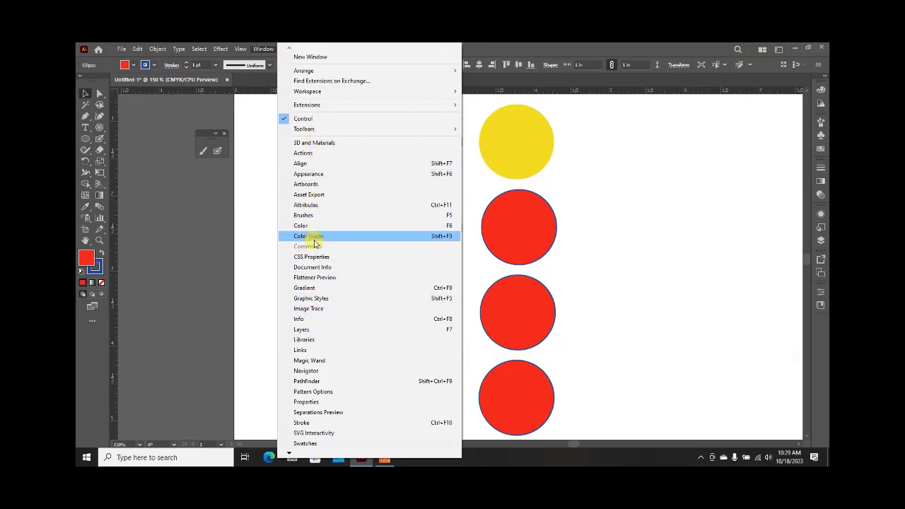
{"action": "left_click", "coordinate": [315, 423]}
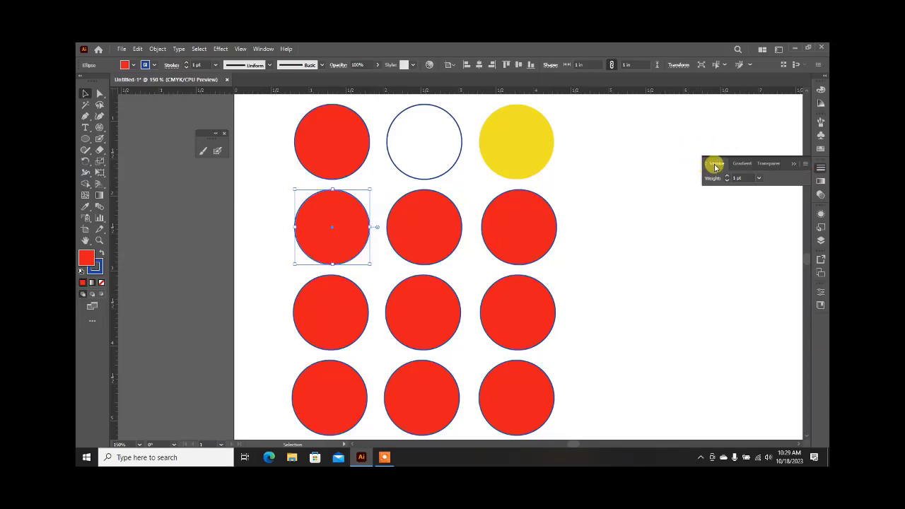
{"action": "mouse_move", "coordinate": [713, 164]}
{"action": "left_mouse_down"}
{"action": "mouse_move", "coordinate": [668, 148]}
{"action": "mouse_move", "coordinate": [629, 118]}
{"action": "left_mouse_up"}
{"action": "left_click", "coordinate": [800, 162]}
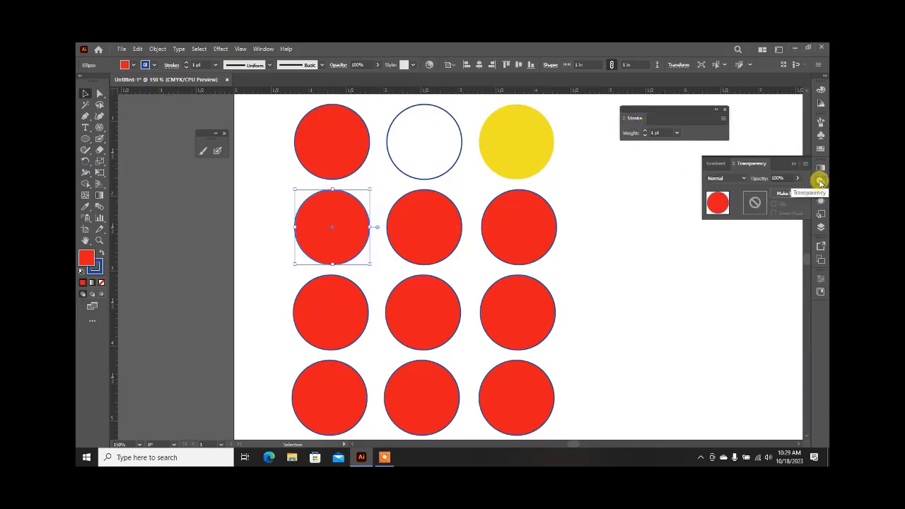
{"action": "left_click", "coordinate": [818, 180]}
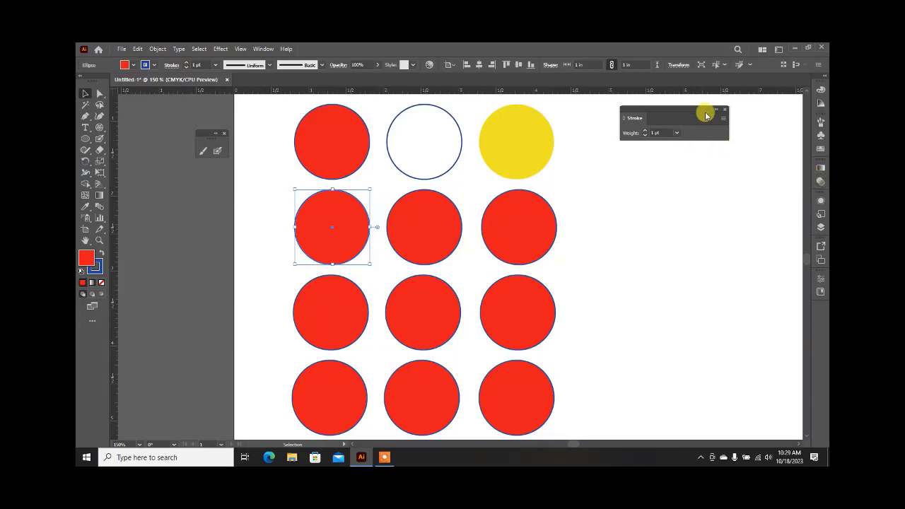
{"action": "left_click", "coordinate": [724, 120]}
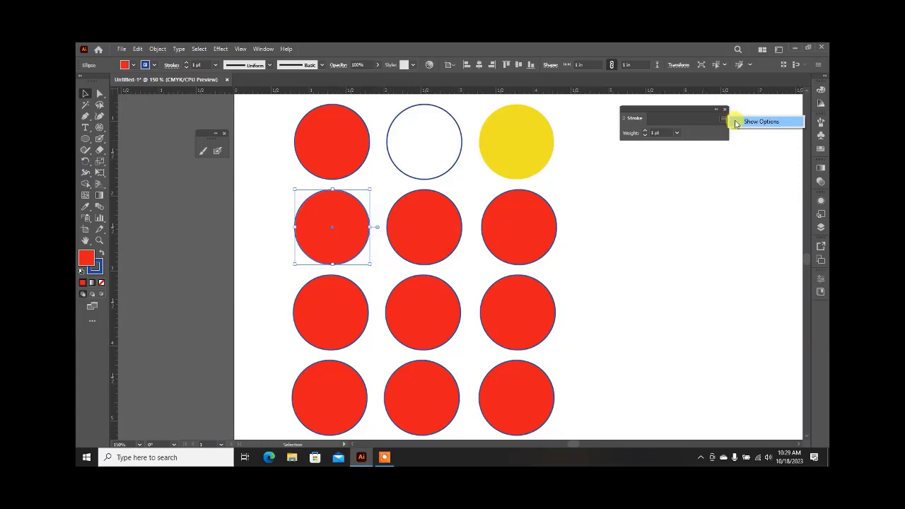
{"action": "left_click", "coordinate": [748, 123]}
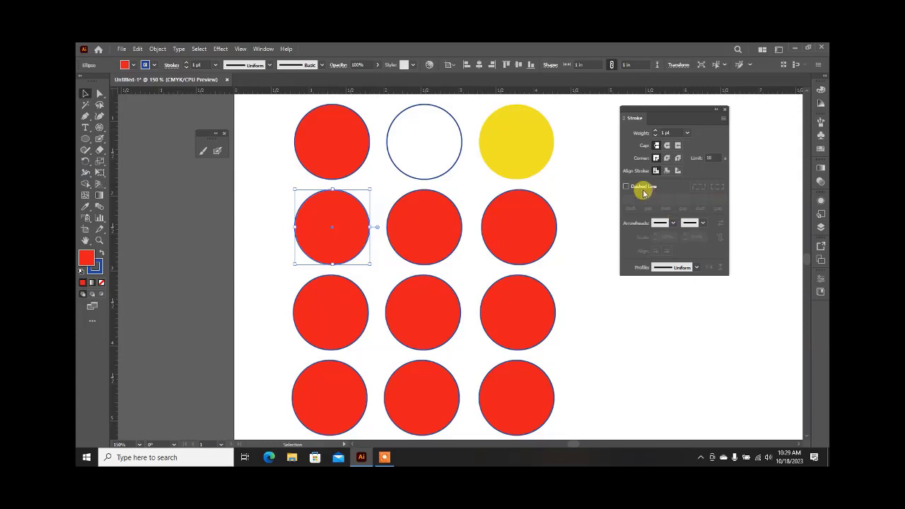
Set the selected circle's stroke weight to 15 pt and align the stroke to the center of the path
{"action": "double_click", "coordinate": [675, 132]}
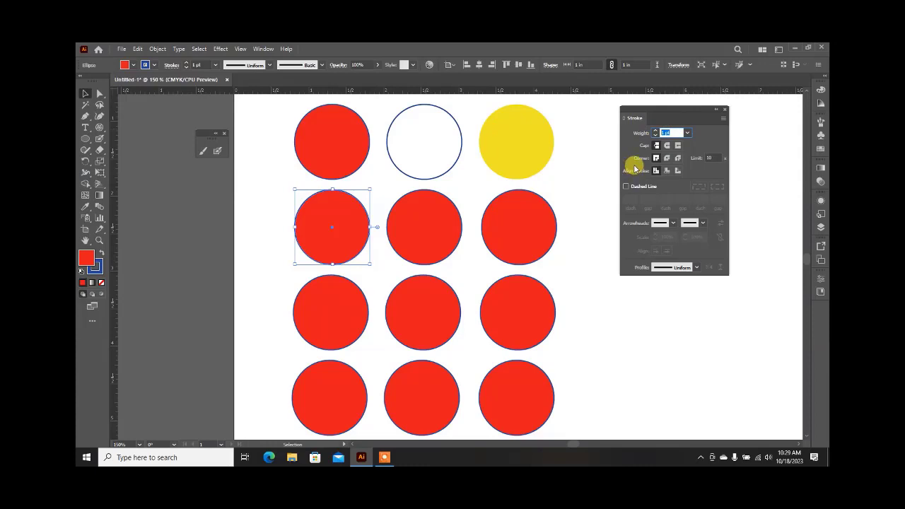
{"action": "type", "text": "4"}
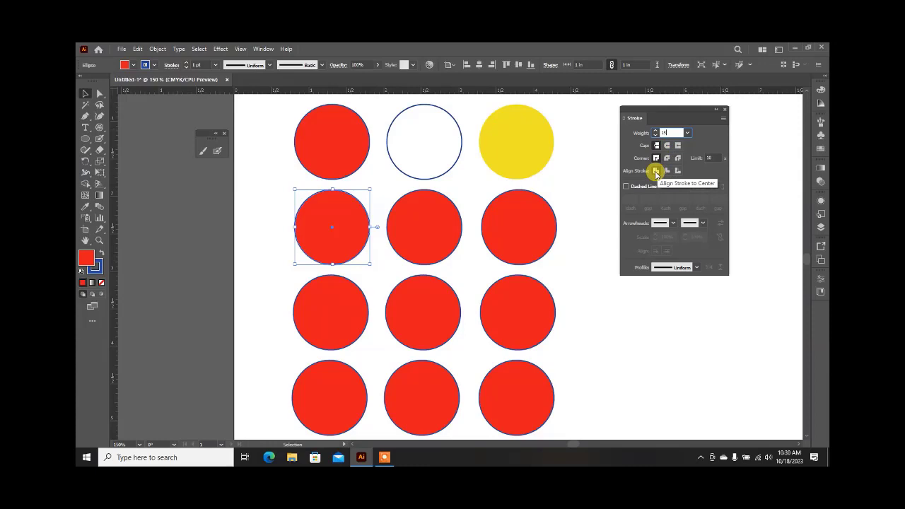
{"action": "left_click", "coordinate": [656, 172]}
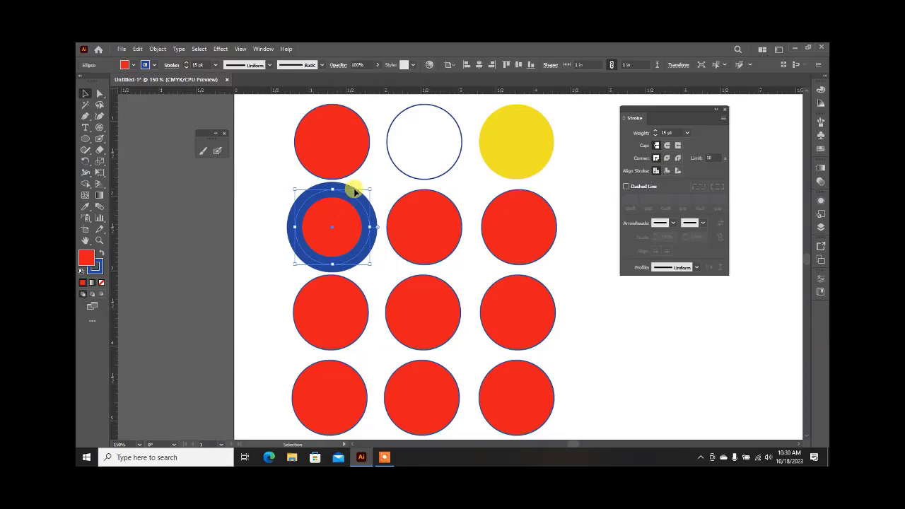
Give the second row's middle circle a 15 pt stroke aligned to the inside of its path
{"action": "left_click", "coordinate": [444, 233]}
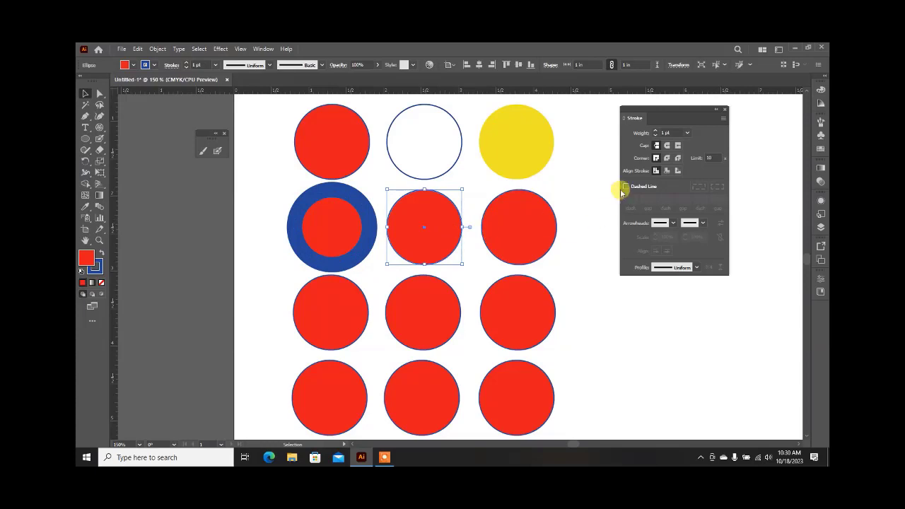
{"action": "left_click", "coordinate": [654, 132]}
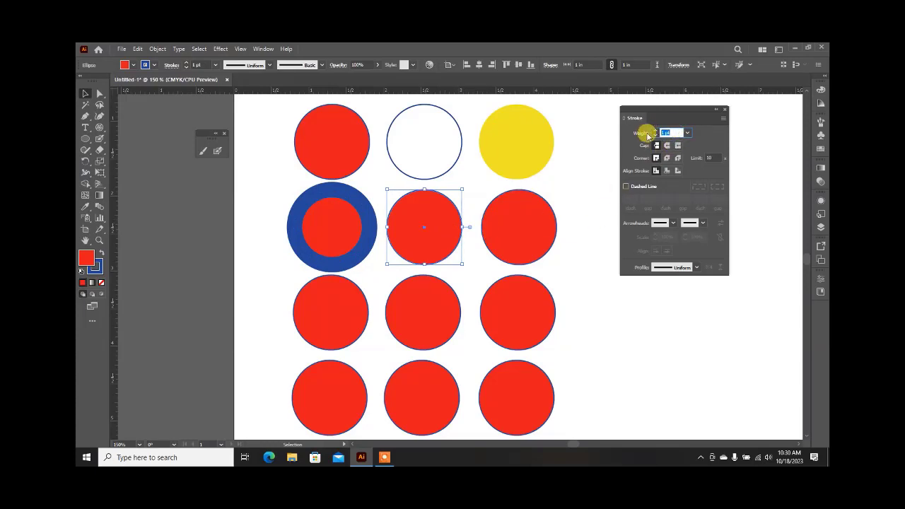
{"action": "type", "text": "25"}
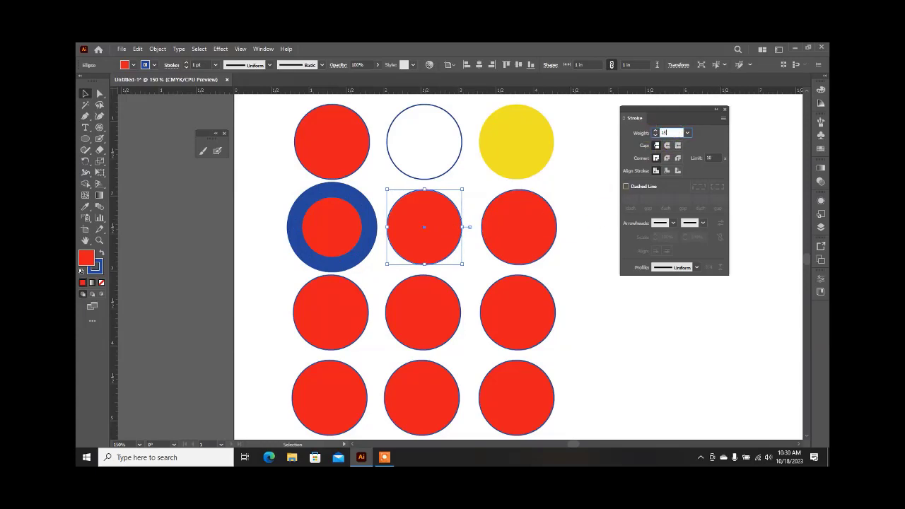
{"action": "left_click", "coordinate": [666, 170]}
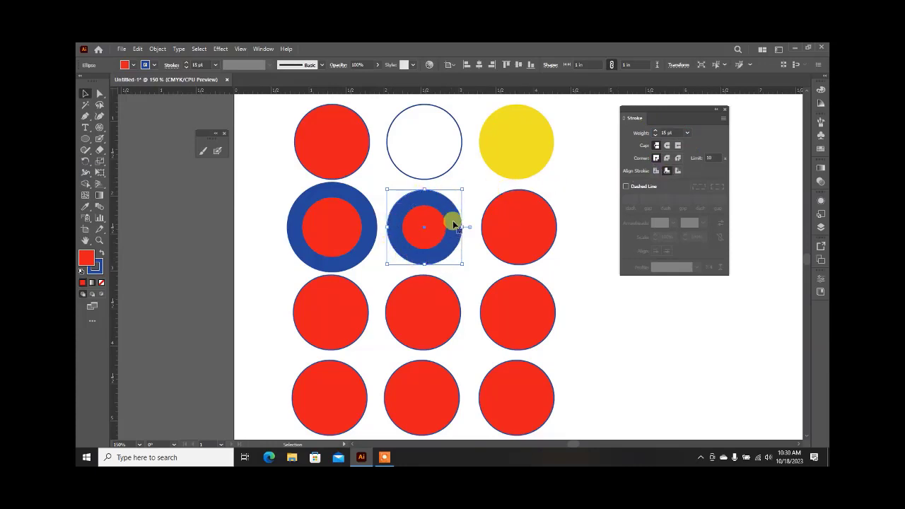
Give the second row's third circle a 15 pt stroke aligned to the outside of its path
{"action": "left_click", "coordinate": [524, 221]}
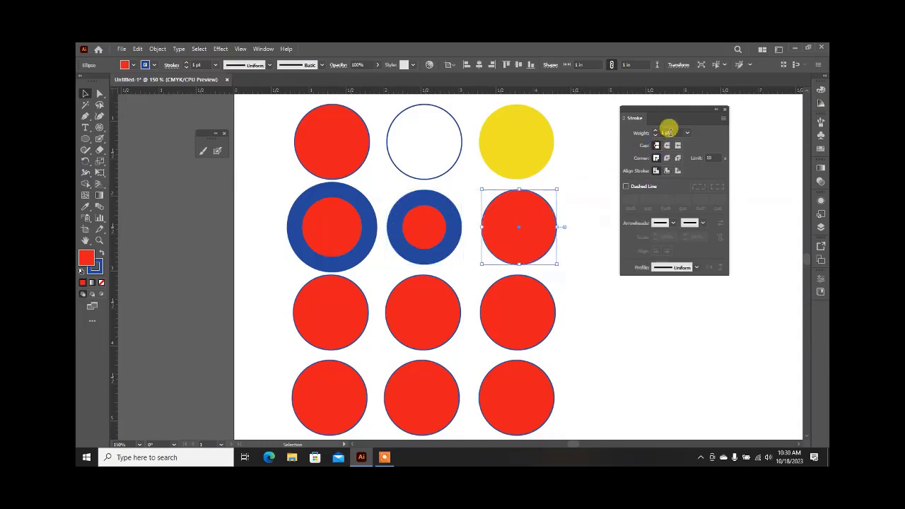
{"action": "left_click", "coordinate": [668, 133]}
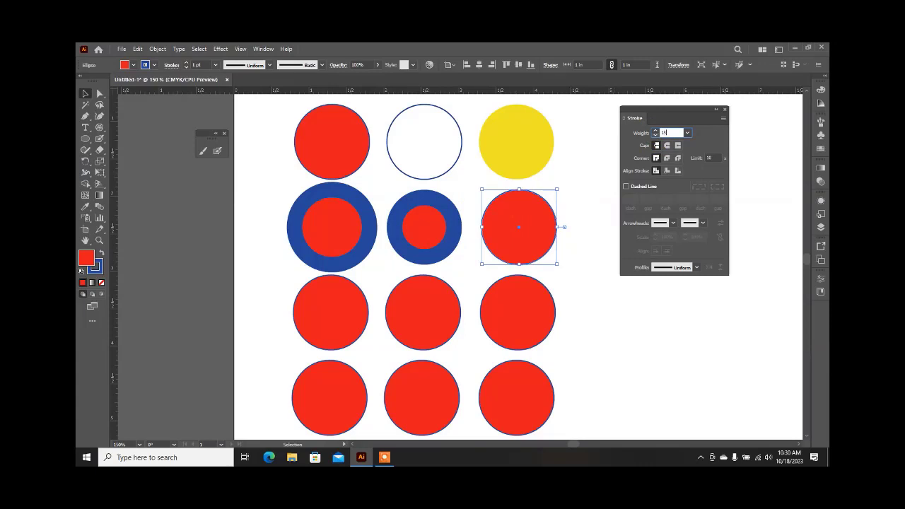
{"action": "type", "text": "15"}
{"action": "left_click", "coordinate": [678, 170]}
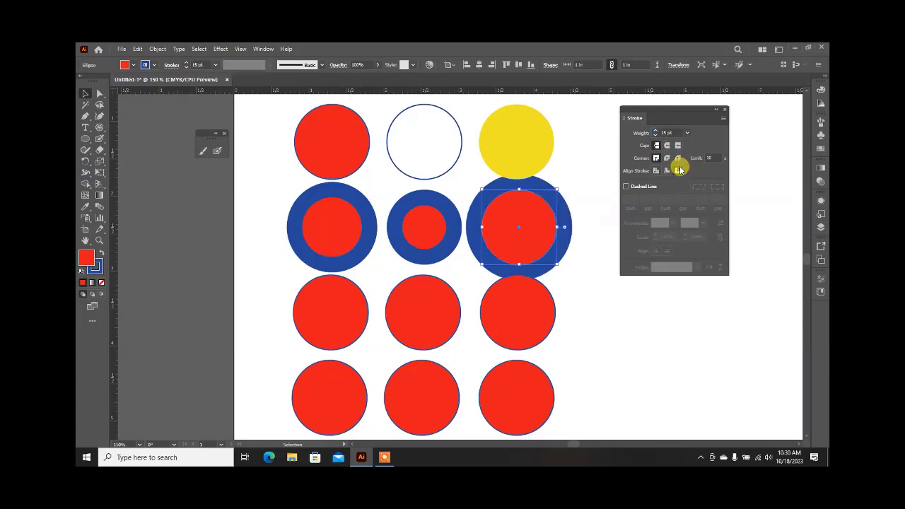
Move the six thin-stroked red circles of the lower two rows down, leaving a clear gap below the thick-stroked row
{"action": "left_click", "coordinate": [84, 93]}
{"action": "scroll", "coordinate": [314, 167], "scroll_direction": "down", "scroll_amount": 4}
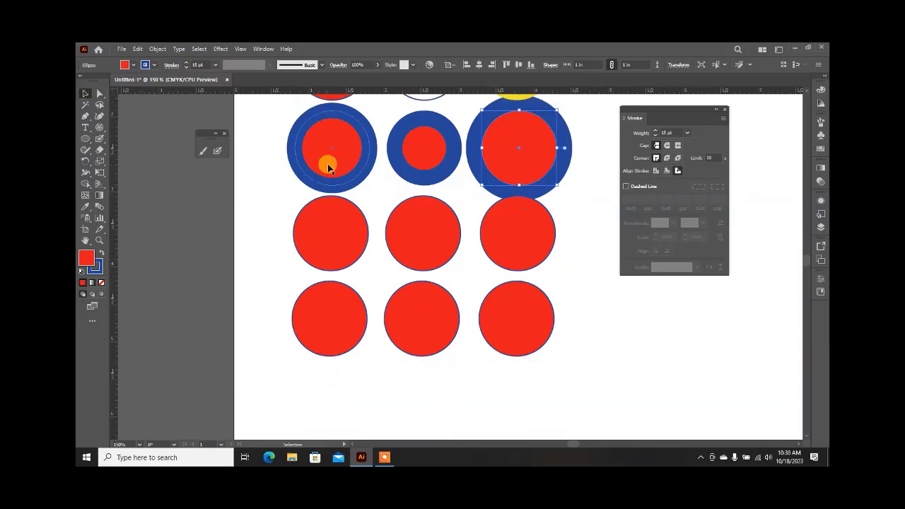
{"action": "left_click", "coordinate": [564, 345]}
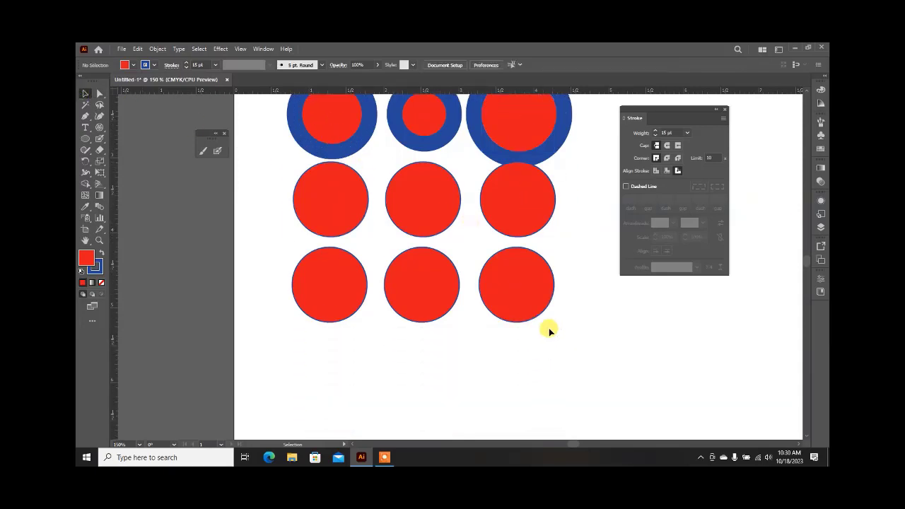
{"action": "left_click", "coordinate": [510, 293]}
{"action": "left_click", "coordinate": [396, 290], "text": "shift"}
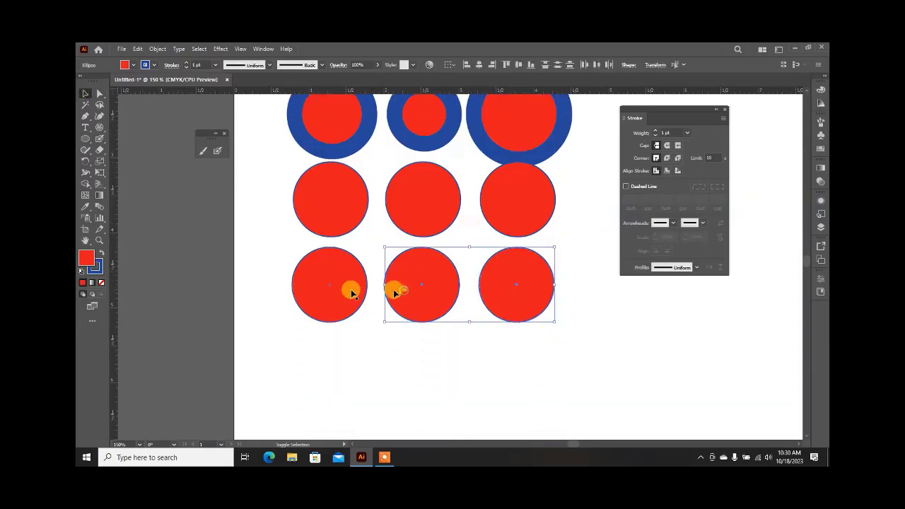
{"action": "left_click", "coordinate": [337, 260], "text": "shift"}
{"action": "left_click", "coordinate": [338, 225], "text": "shift"}
{"action": "left_click", "coordinate": [424, 222], "text": "shift"}
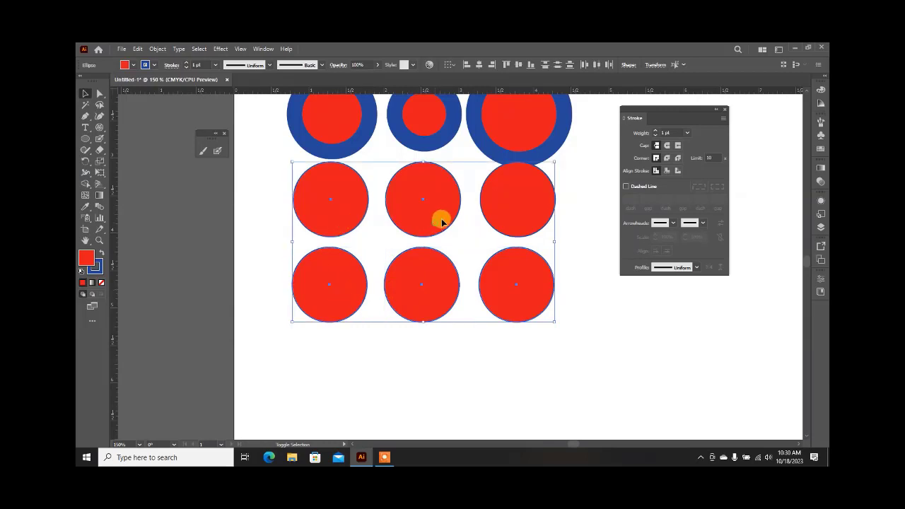
{"action": "left_click", "coordinate": [491, 215], "text": "shift"}
{"action": "left_click_drag", "start_coordinate": [491, 215], "coordinate": [504, 307]}
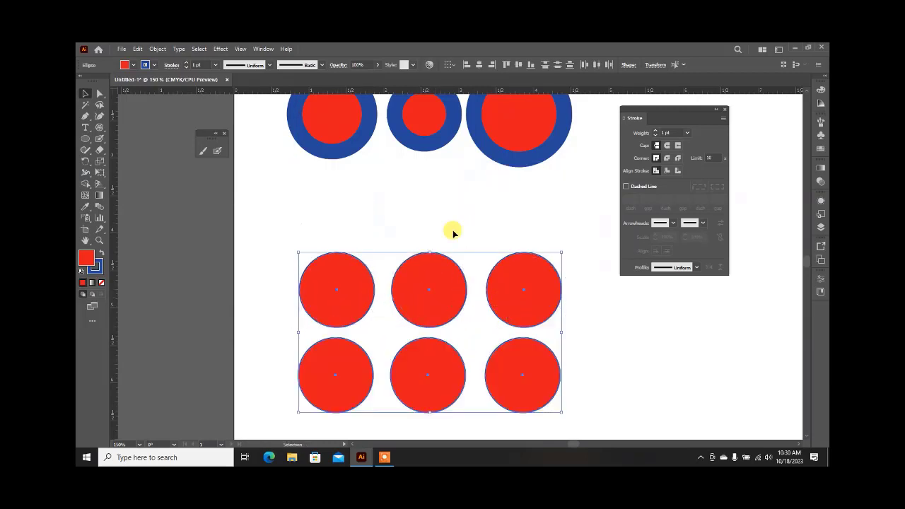
Move the row of three thick-stroked circles together slightly down, away from the top row
{"action": "left_click", "coordinate": [343, 147]}
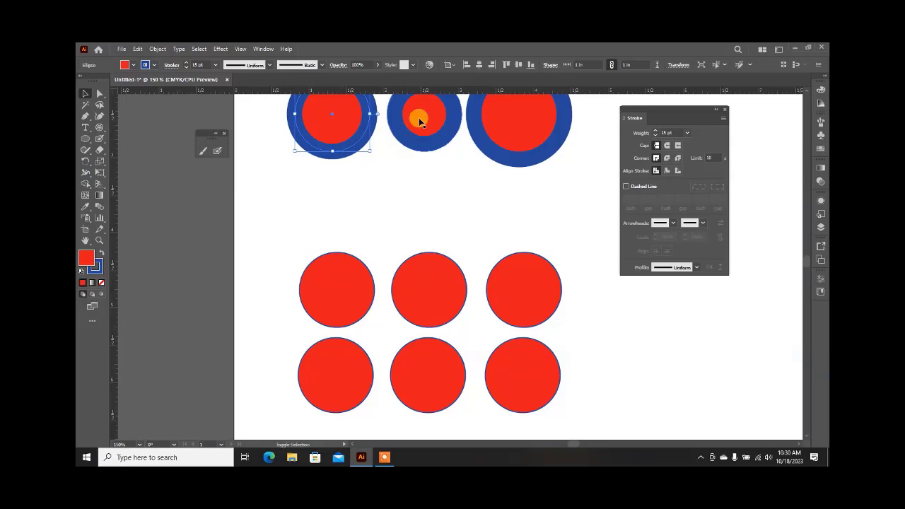
{"action": "left_click", "coordinate": [418, 118], "text": "shift"}
{"action": "left_click", "coordinate": [495, 128], "text": "shift"}
{"action": "left_click_drag", "start_coordinate": [495, 127], "coordinate": [502, 169]}
Compare the stroke alignment of the three thick-stroked circles by selecting each one in turn
{"action": "left_click", "coordinate": [542, 182]}
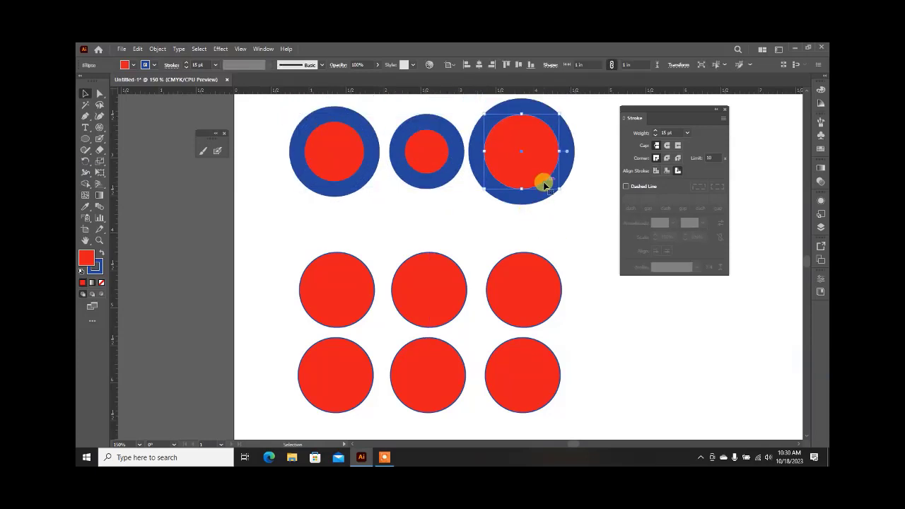
{"action": "left_click", "coordinate": [414, 151]}
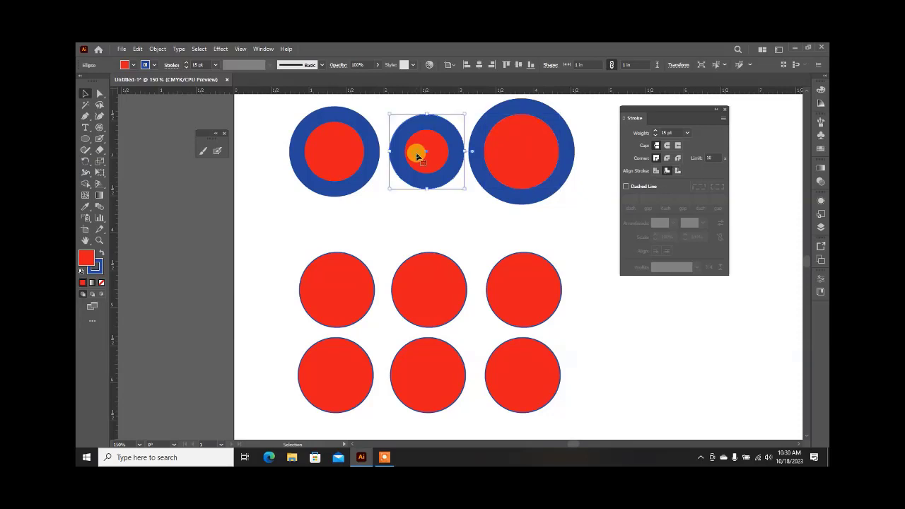
{"action": "left_click", "coordinate": [359, 187]}
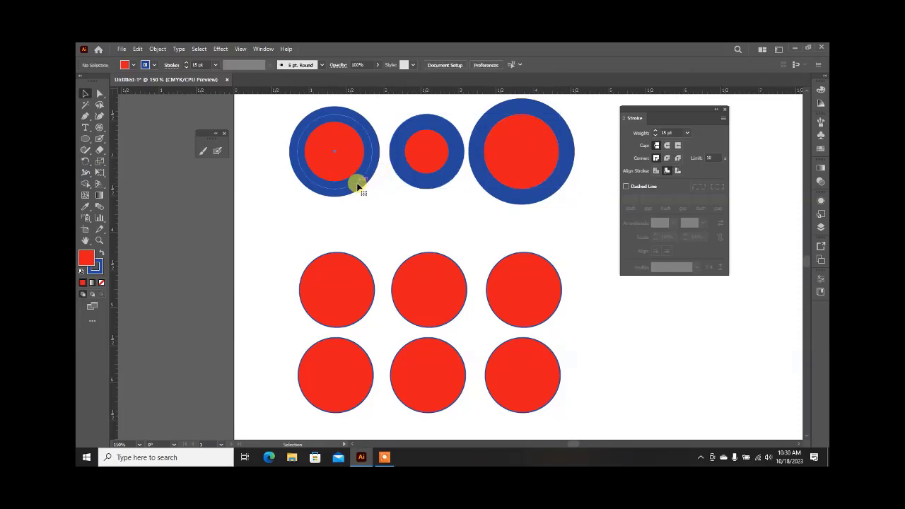
{"action": "left_click", "coordinate": [358, 185]}
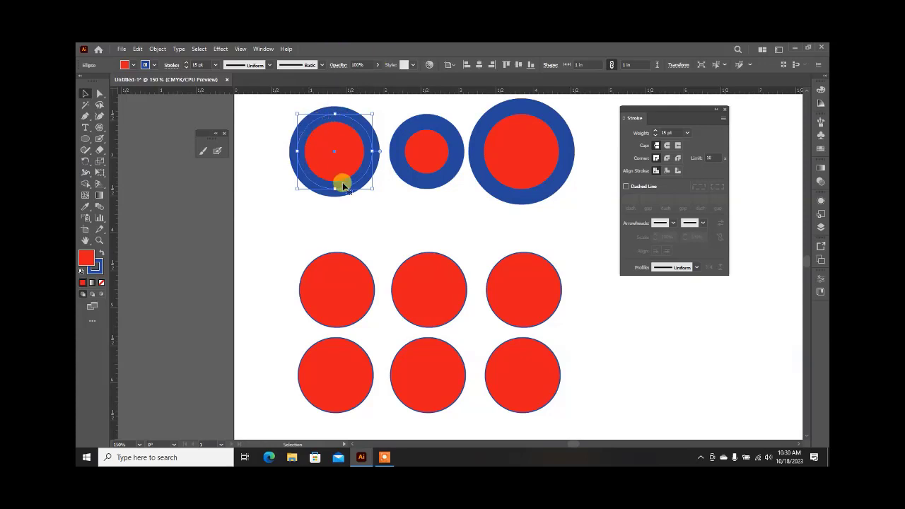
{"action": "left_click", "coordinate": [443, 163]}
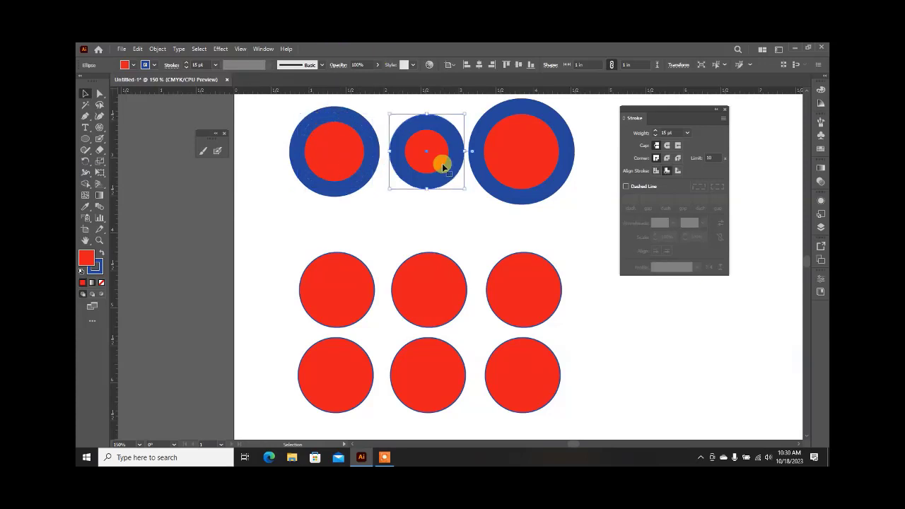
{"action": "left_click", "coordinate": [510, 171]}
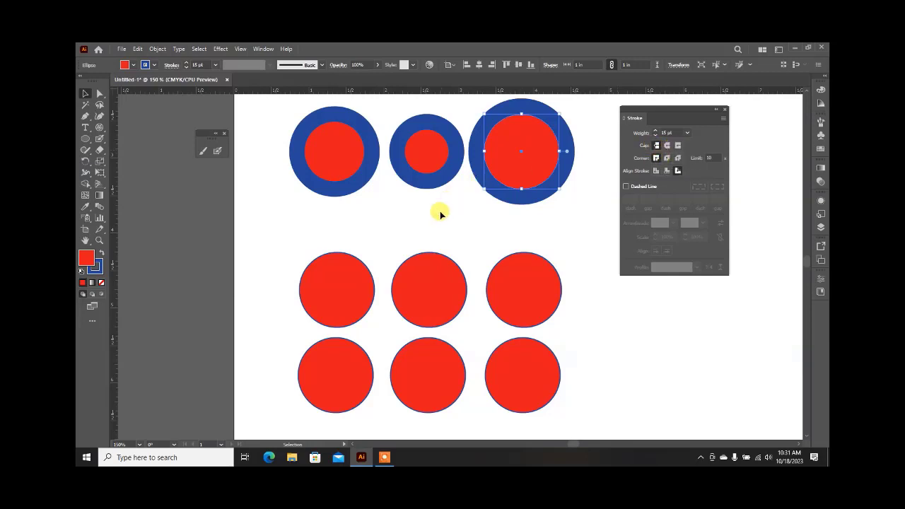
{"action": "scroll", "coordinate": [437, 228], "scroll_direction": "down", "scroll_amount": 4}
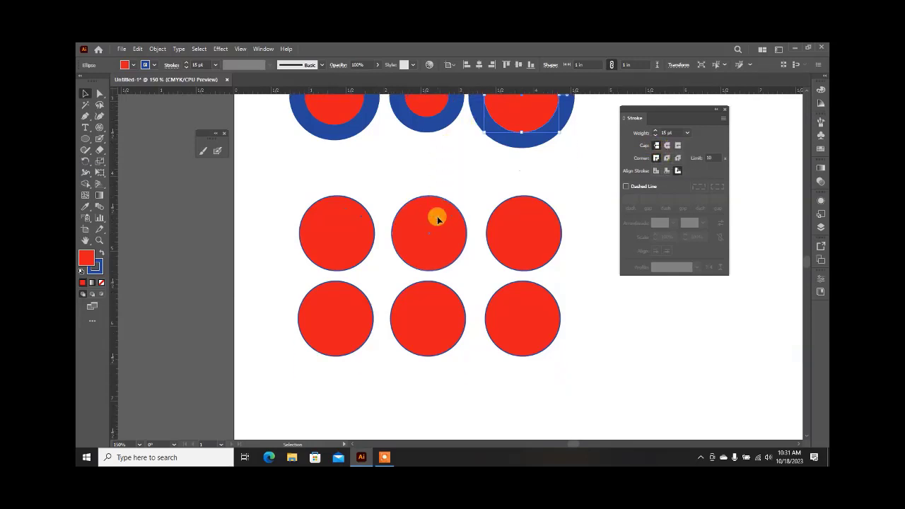
{"action": "scroll", "coordinate": [430, 196], "scroll_direction": "down", "scroll_amount": 4}
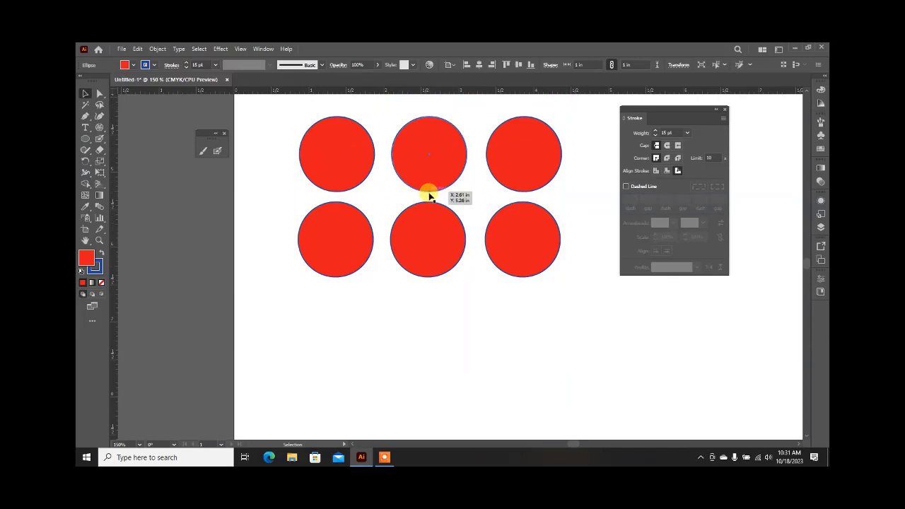
{"action": "scroll", "coordinate": [421, 207], "scroll_direction": "down", "scroll_amount": 4}
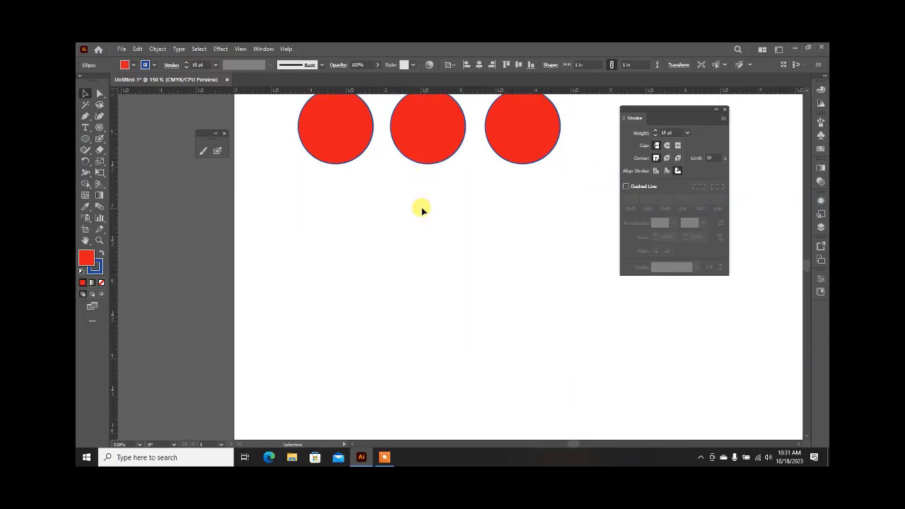
{"action": "left_click", "coordinate": [100, 128]}
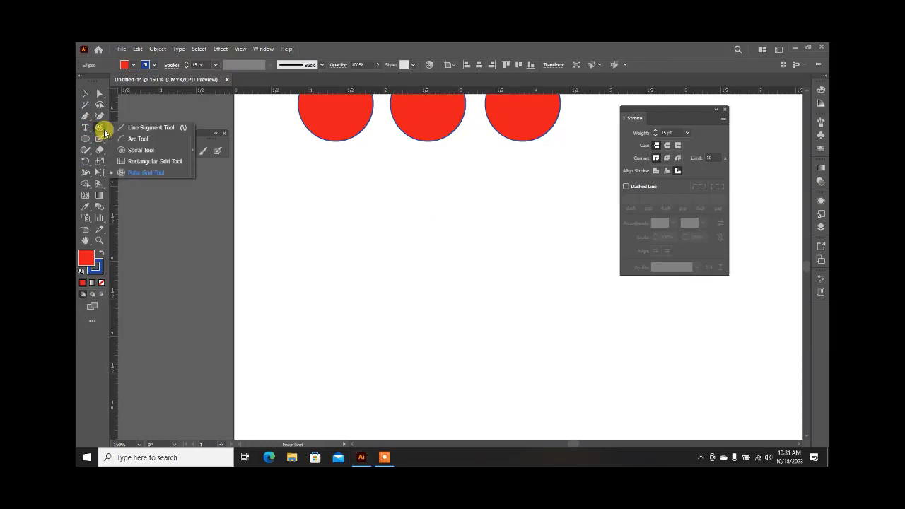
{"action": "left_click", "coordinate": [307, 189]}
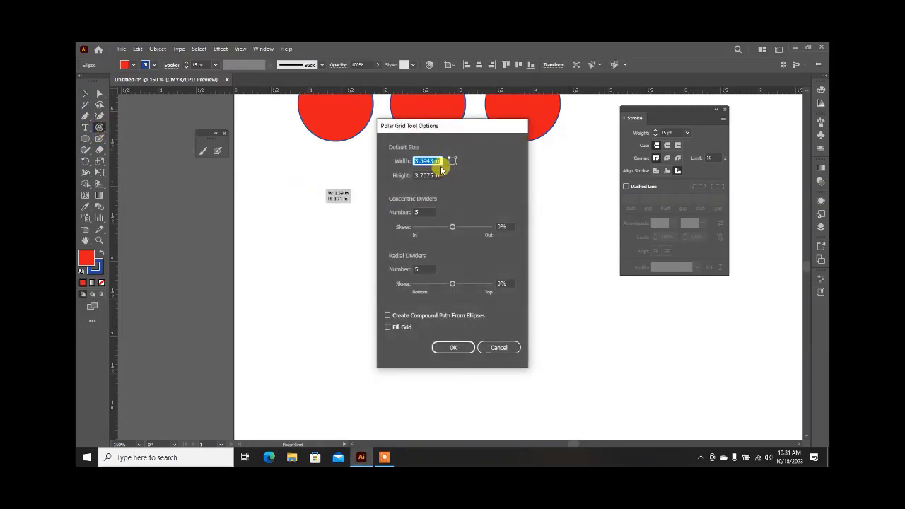
{"action": "left_click", "coordinate": [451, 347]}
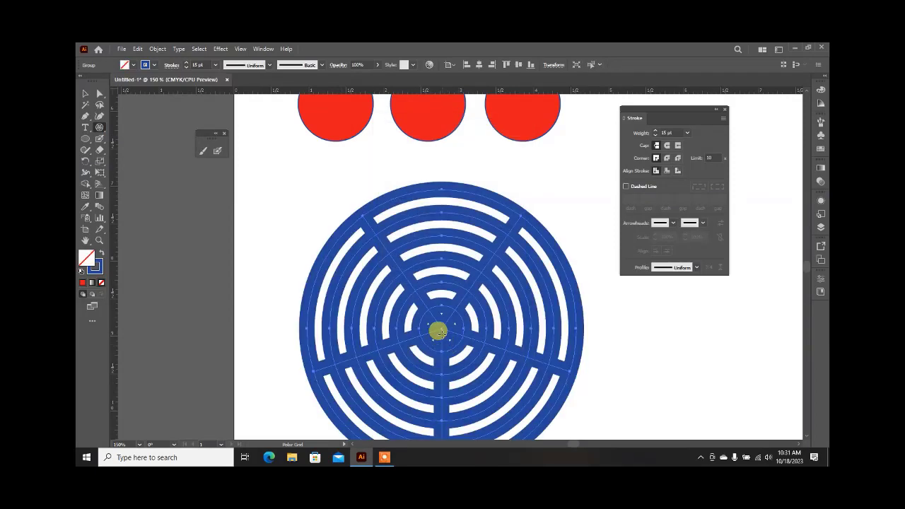
{"action": "key", "text": "Delete"}
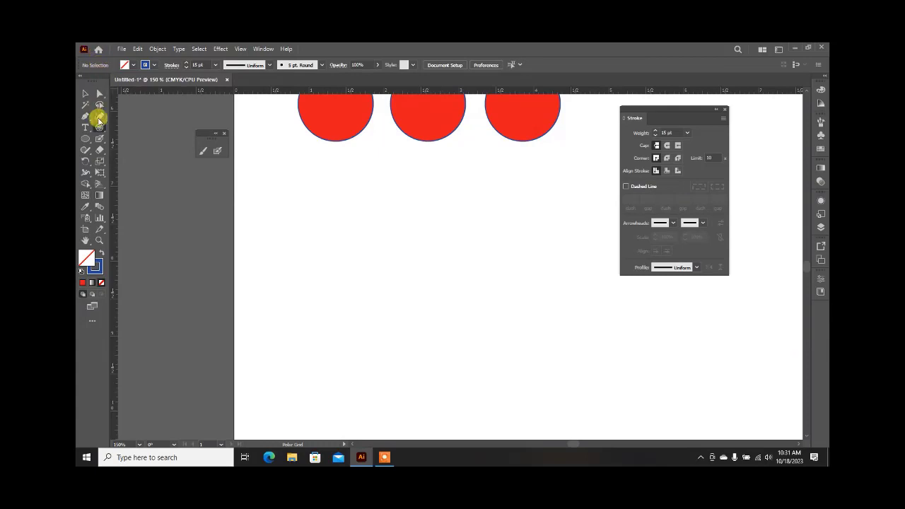
Draw a 5 in line at 0° in the empty area below the circles and reset it to the default fill and stroke
{"action": "left_click_drag", "start_coordinate": [101, 132], "coordinate": [141, 125]}
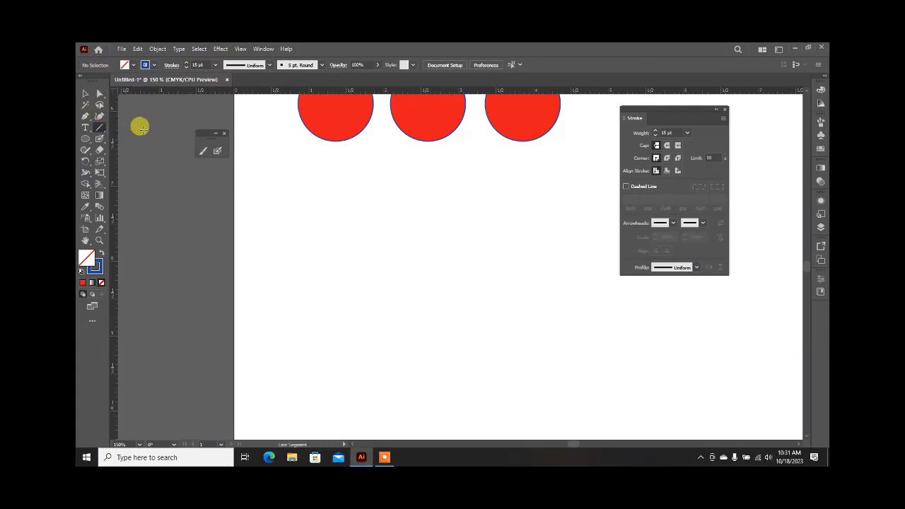
{"action": "left_click", "coordinate": [311, 197]}
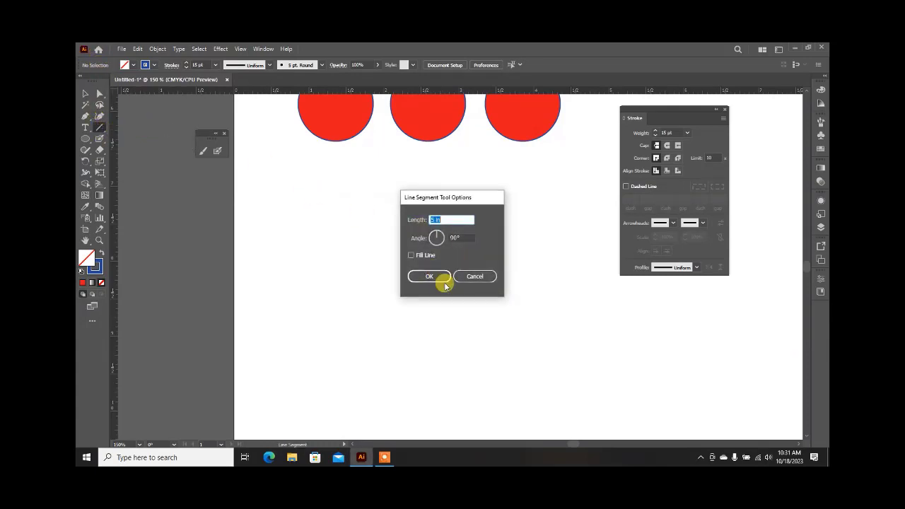
{"action": "left_click", "coordinate": [467, 238]}
{"action": "type", "text": "0"}
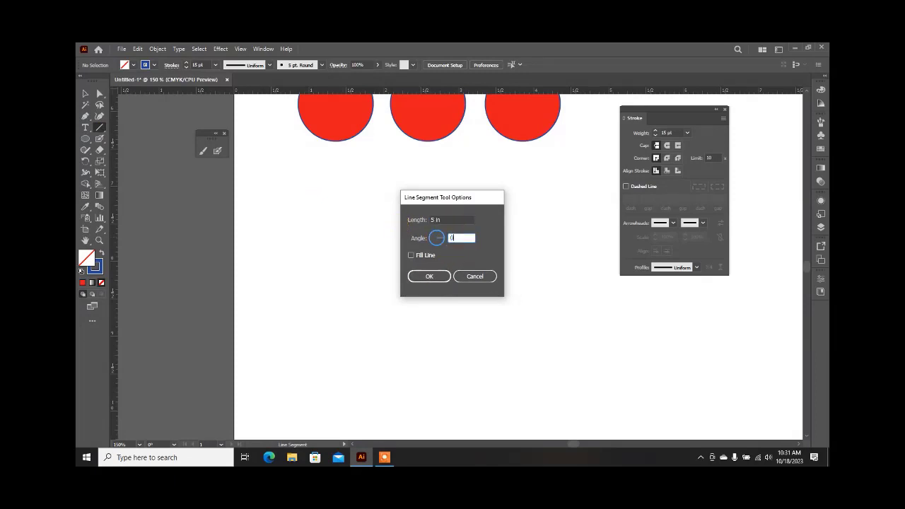
{"action": "key", "text": "Return"}
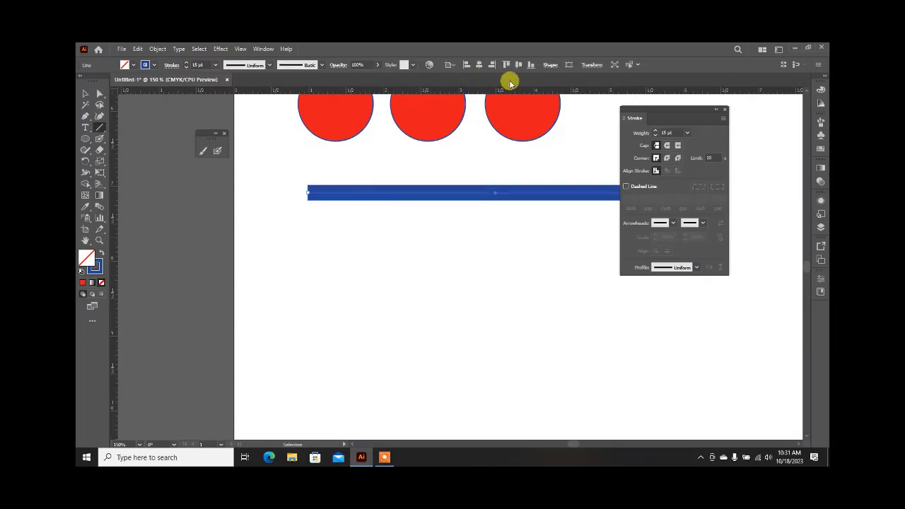
{"action": "mouse_move", "coordinate": [639, 111]}
{"action": "left_mouse_down"}
{"action": "mouse_move", "coordinate": [712, 131]}
{"action": "mouse_move", "coordinate": [715, 118]}
{"action": "left_mouse_up"}
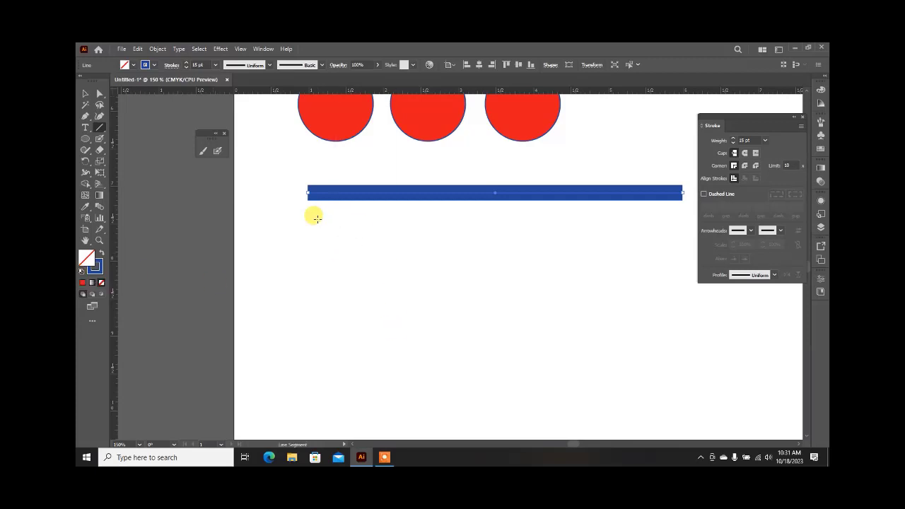
{"action": "key", "text": "d"}
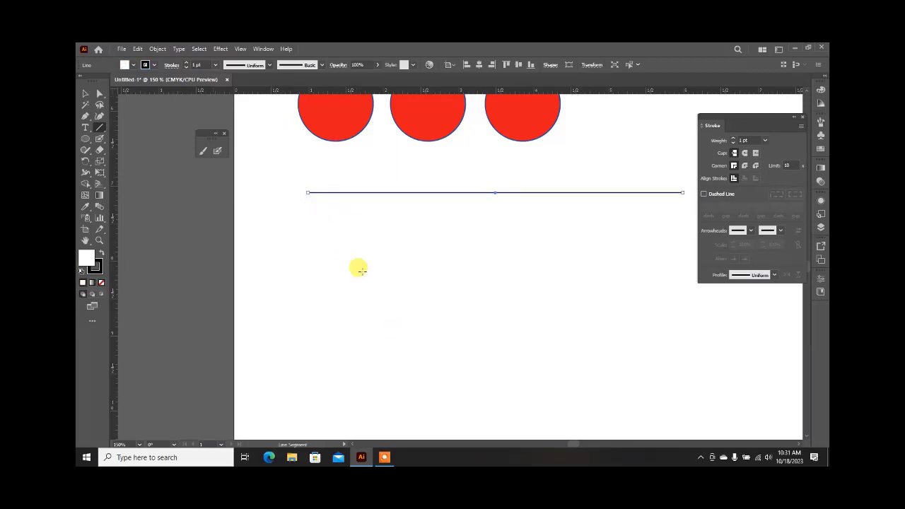
{"action": "left_click", "coordinate": [316, 263]}
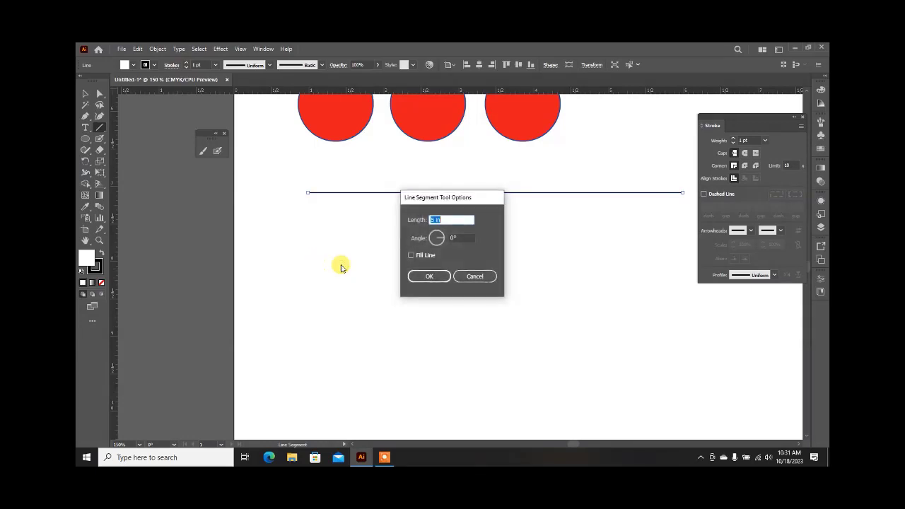
{"action": "left_click", "coordinate": [429, 276]}
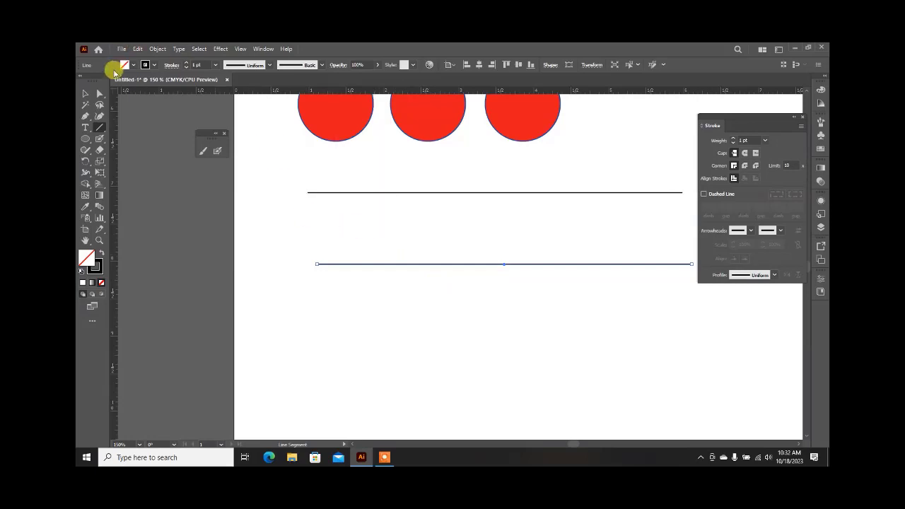
{"action": "left_click", "coordinate": [86, 94]}
{"action": "key", "text": "Delete"}
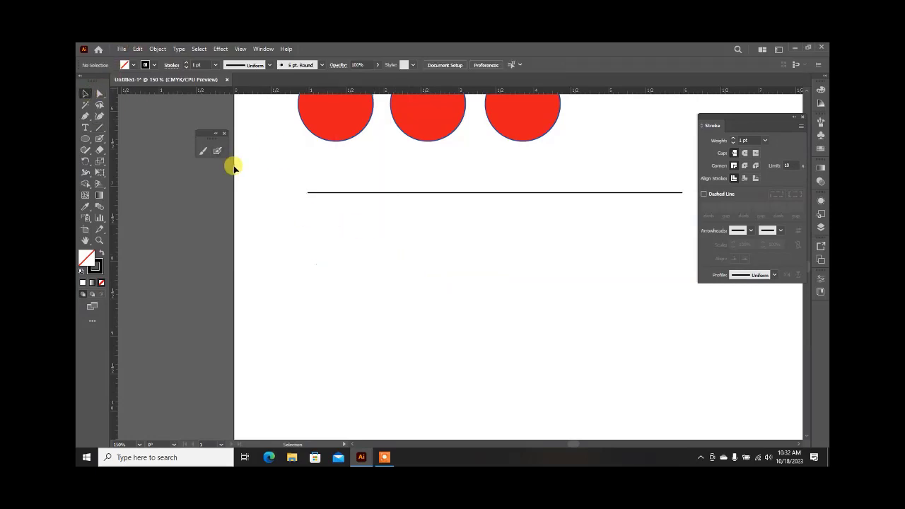
Duplicate the horizontal line downward at equal spacing until there are six parallel lines
{"action": "left_click", "coordinate": [385, 193]}
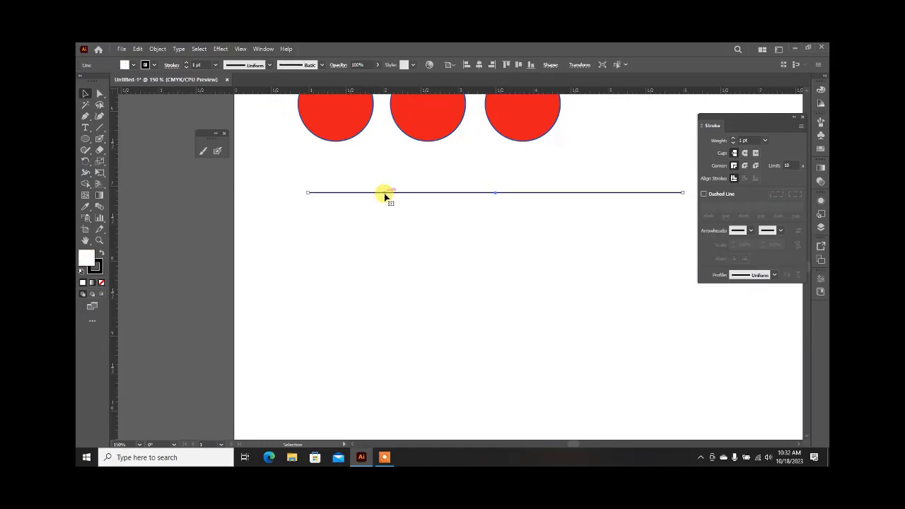
{"action": "left_click_drag", "start_coordinate": [384, 192], "coordinate": [384, 233]}
{"action": "key", "text": "ctrl+d"}
{"action": "key", "text": "ctrl+d"}
{"action": "key", "text": "ctrl+d"}
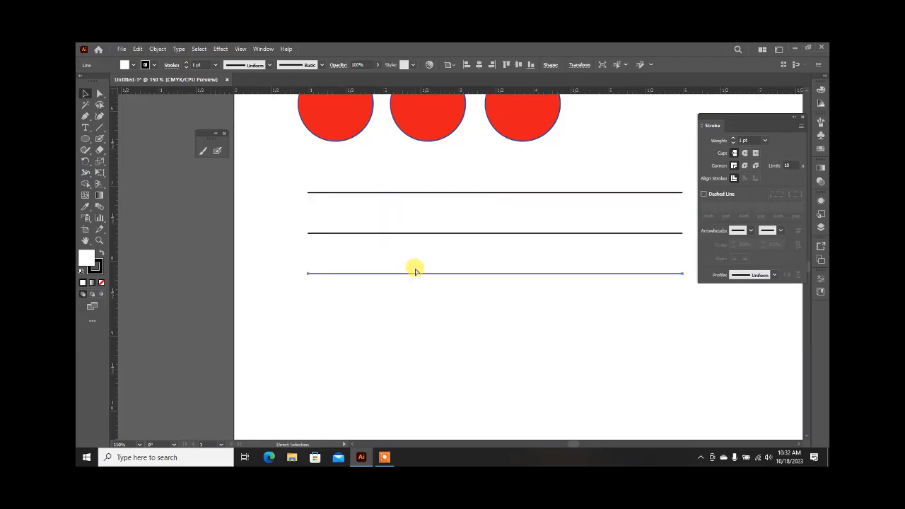
{"action": "key", "text": "ctrl+d"}
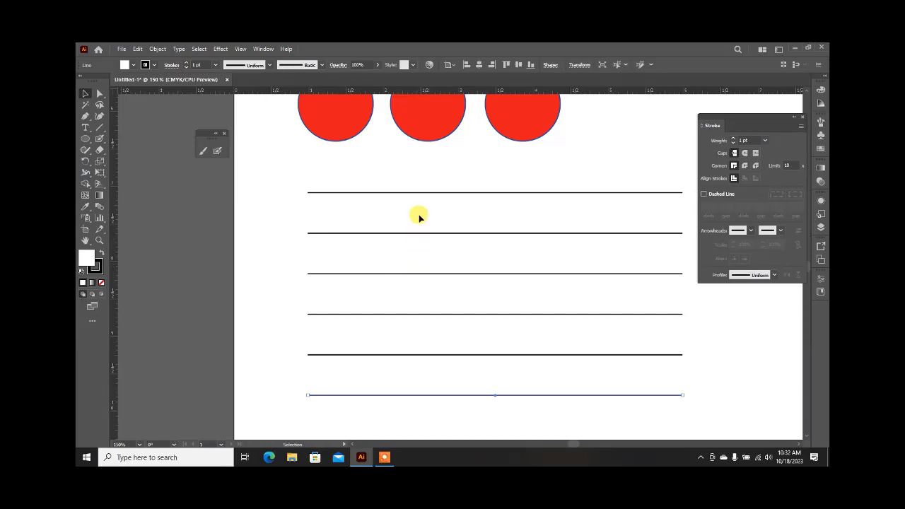
Set the top line's stroke weight to 10 pt and its fill to none
{"action": "left_click", "coordinate": [417, 196]}
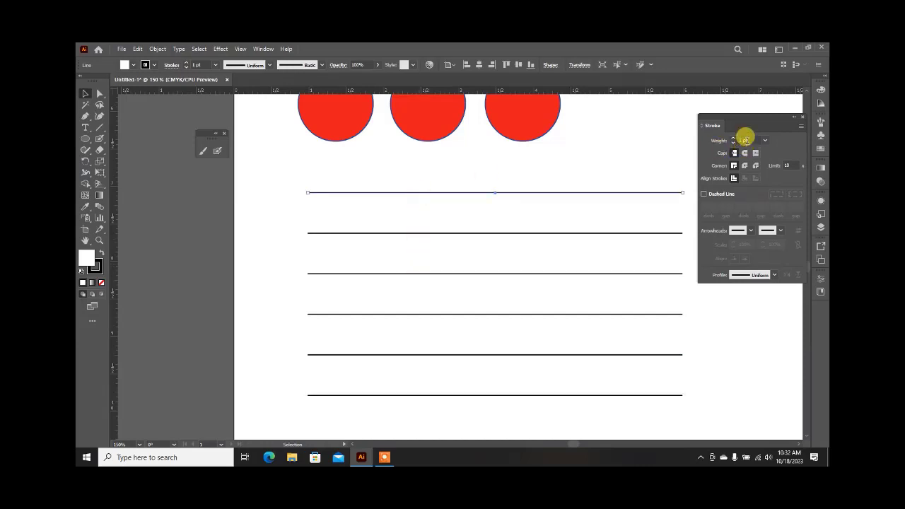
{"action": "left_click", "coordinate": [748, 139]}
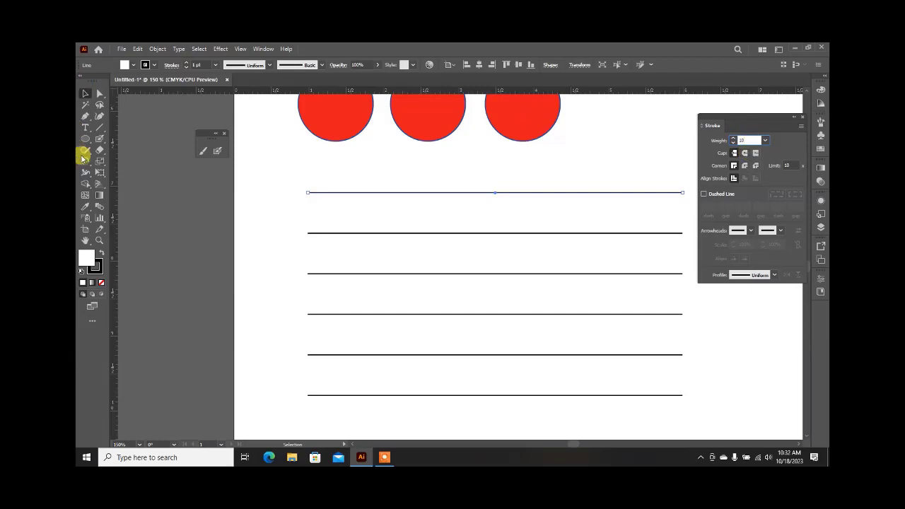
{"action": "type", "text": "10"}
{"action": "left_click", "coordinate": [101, 282]}
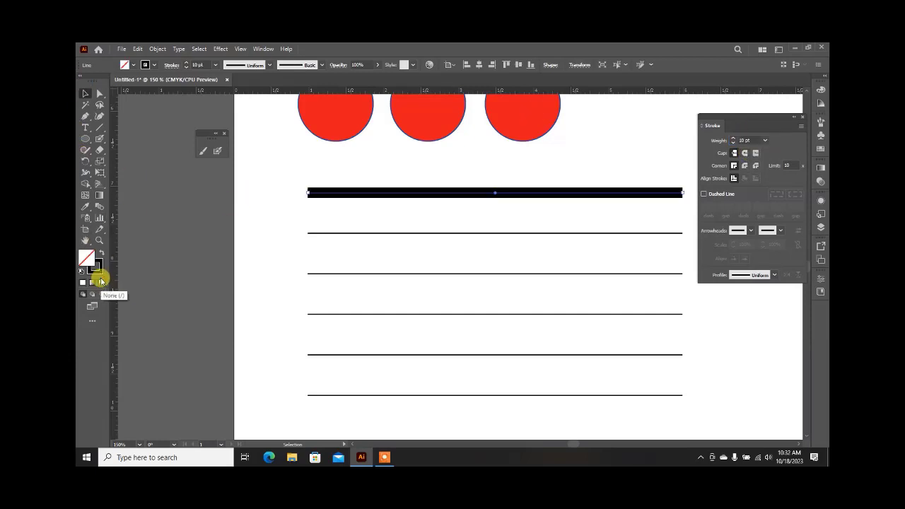
Change the top line's stroke colour to dark blue, hex 101077
{"action": "double_click", "coordinate": [99, 265]}
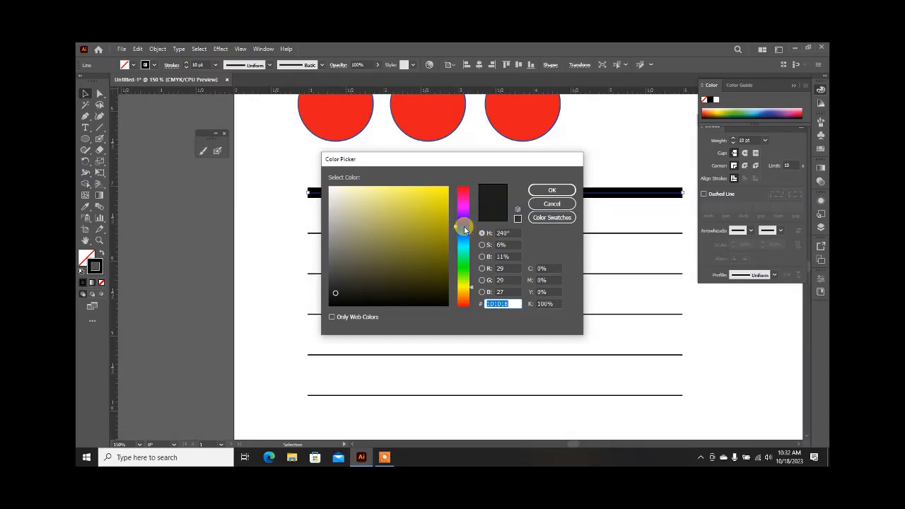
{"action": "left_click", "coordinate": [464, 228]}
{"action": "left_click", "coordinate": [429, 210]}
{"action": "left_click", "coordinate": [432, 249]}
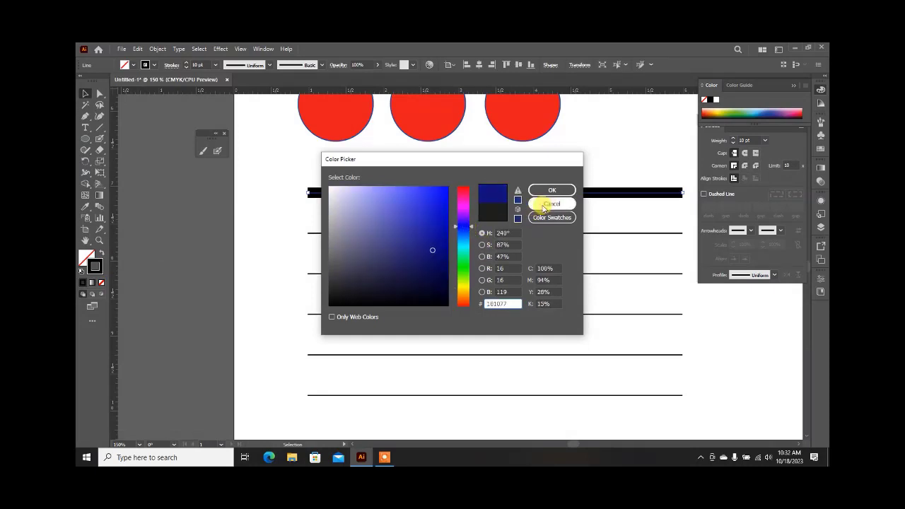
{"action": "left_click", "coordinate": [551, 191]}
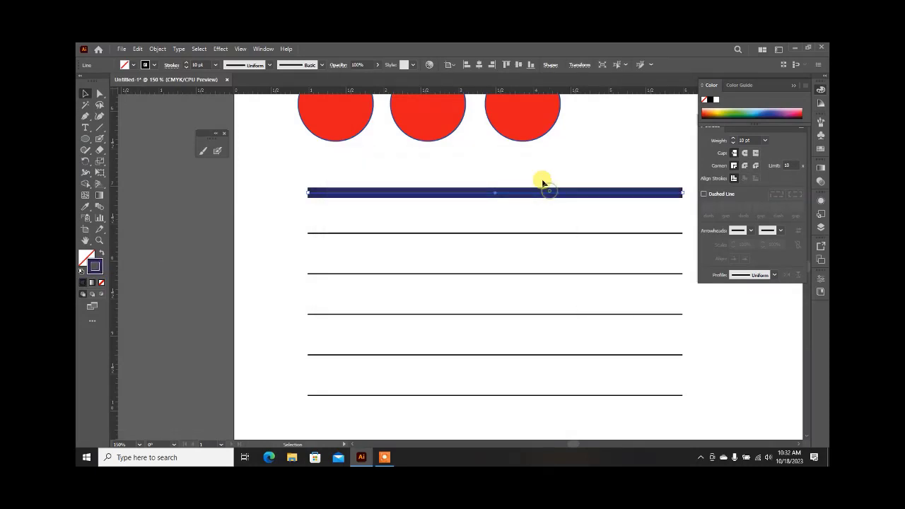
Set the second line's stroke weight to 10 pt
{"action": "left_click", "coordinate": [362, 233]}
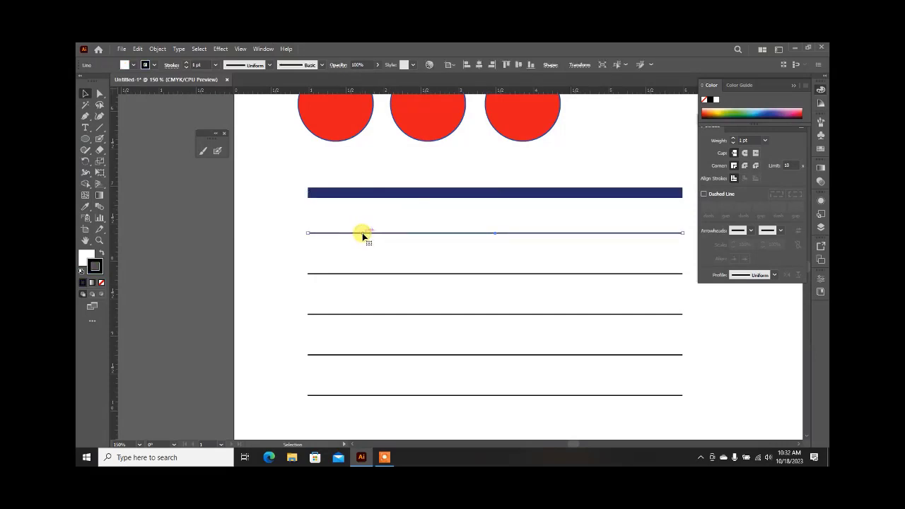
{"action": "left_click", "coordinate": [747, 140]}
{"action": "left_click", "coordinate": [721, 138]}
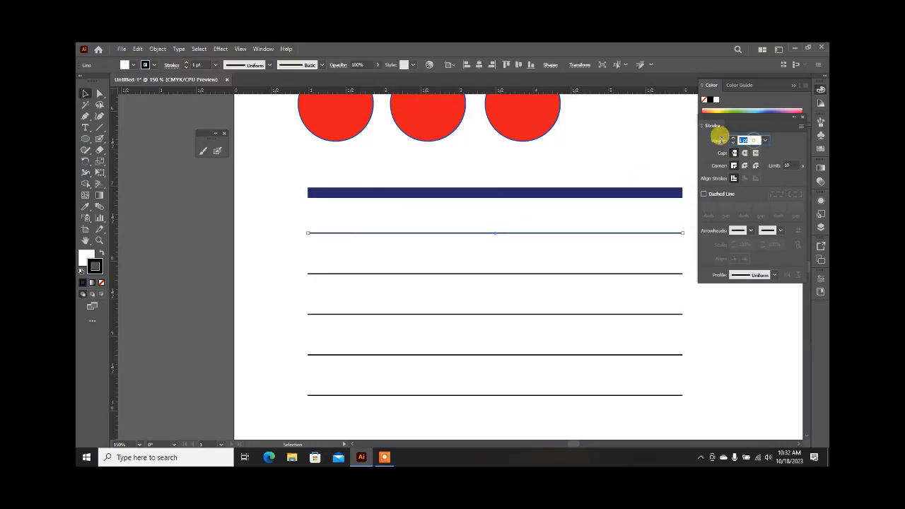
{"action": "type", "text": "2"}
{"action": "key", "text": "Return"}
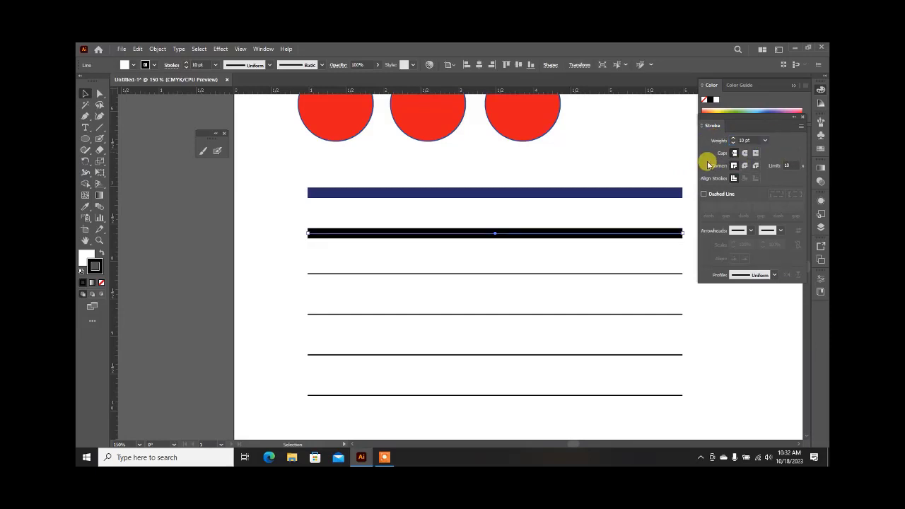
Give the third line a 10 pt stroke in the pink swatch colour
{"action": "left_click", "coordinate": [585, 272]}
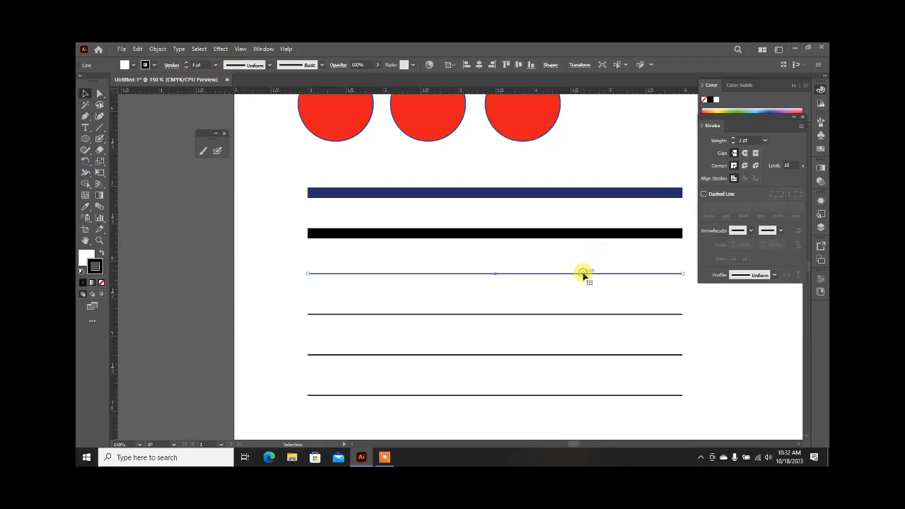
{"action": "left_click", "coordinate": [744, 139]}
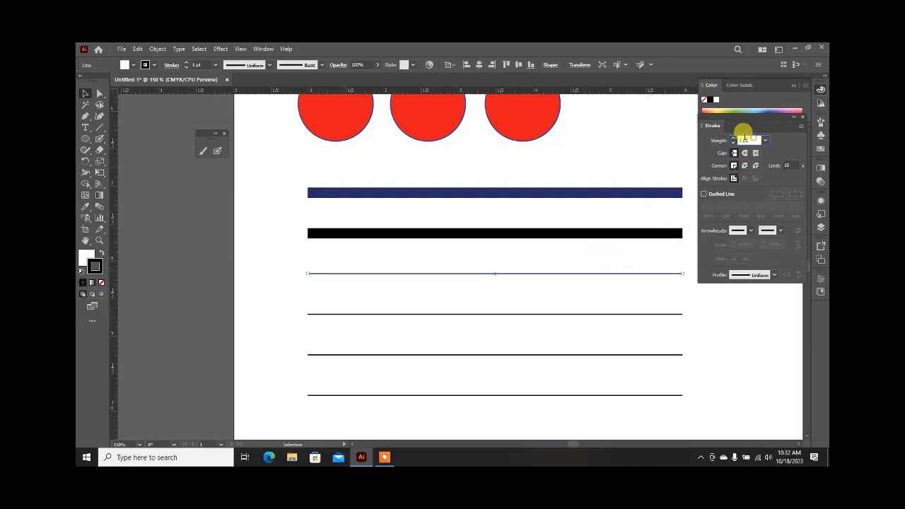
{"action": "type", "text": "10"}
{"action": "key", "text": "Return"}
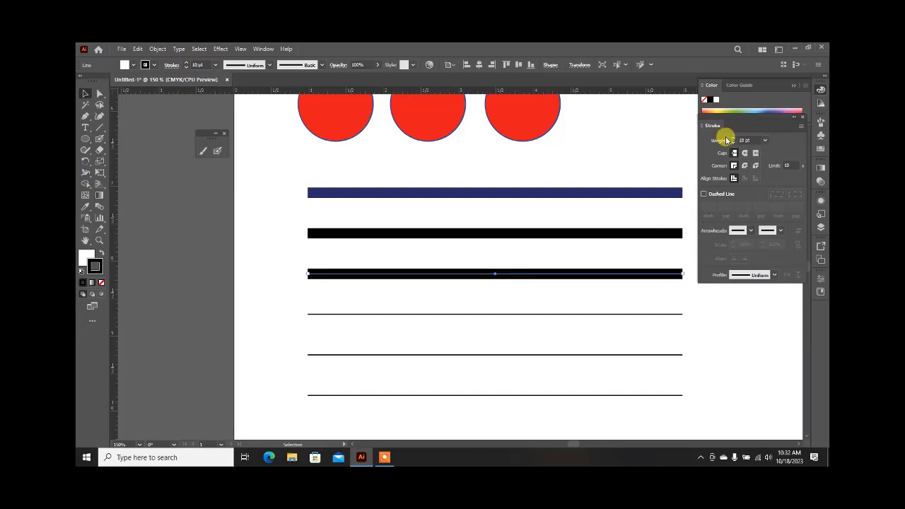
{"action": "left_click", "coordinate": [150, 65]}
{"action": "left_click", "coordinate": [139, 82]}
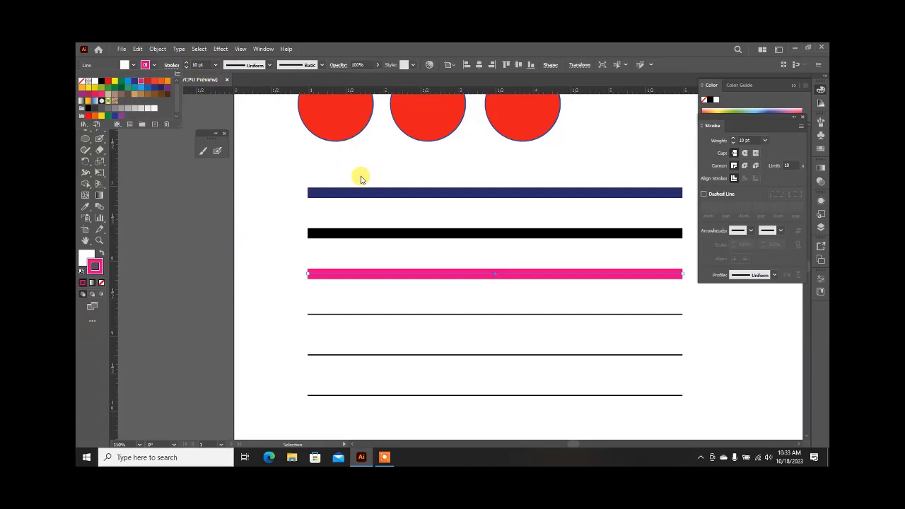
Select the dark blue top line and examine its starting end up close alongside the ends of the lines below
{"action": "left_click", "coordinate": [350, 193]}
{"action": "left_click", "coordinate": [347, 194]}
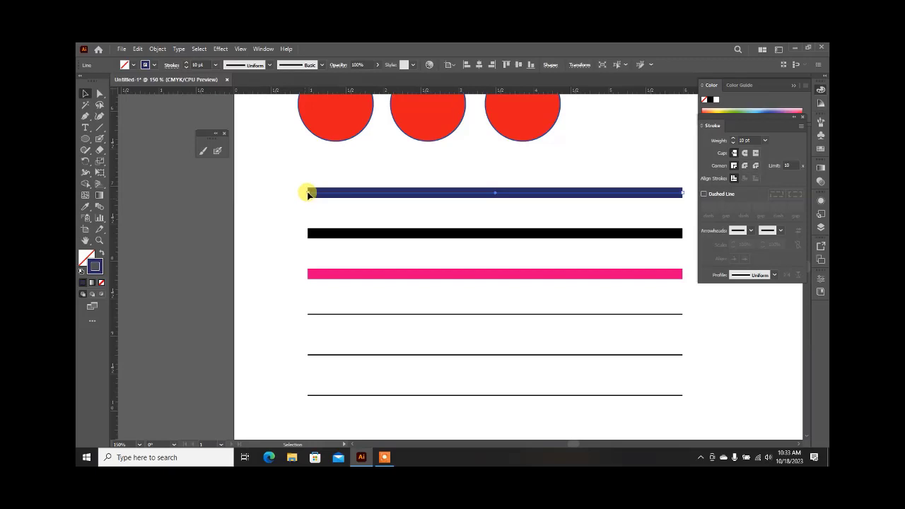
{"action": "scroll", "coordinate": [306, 191], "scroll_direction": "up", "scroll_amount": 6}
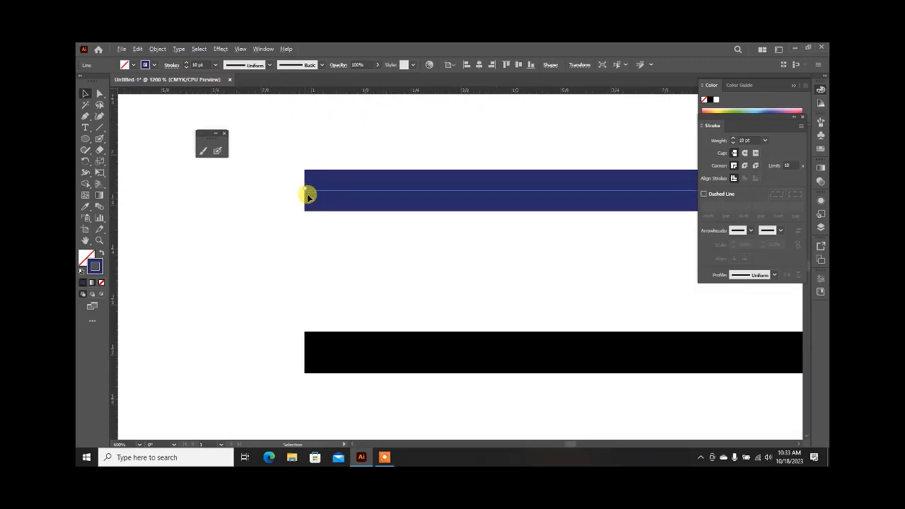
{"action": "scroll", "coordinate": [301, 189], "scroll_direction": "down", "scroll_amount": 3}
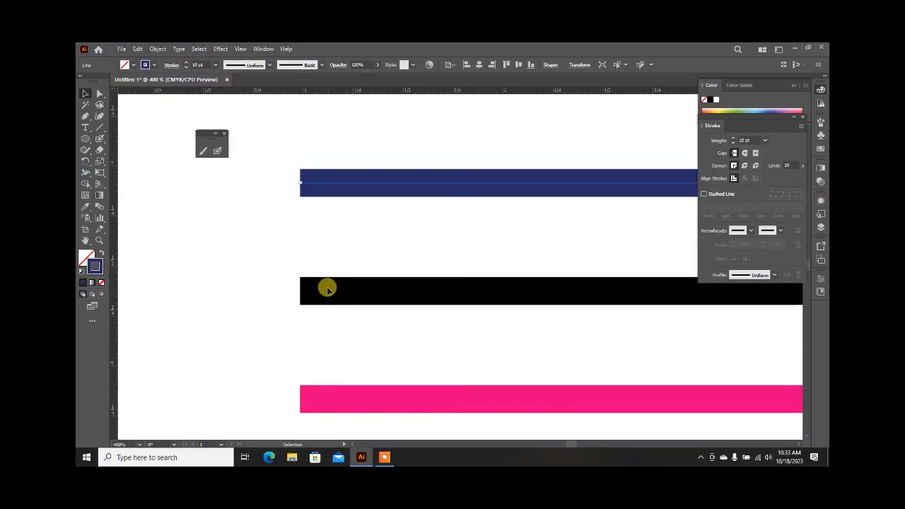
Try the round join and the bevel join on the black second line's stroke
{"action": "left_click", "coordinate": [328, 278]}
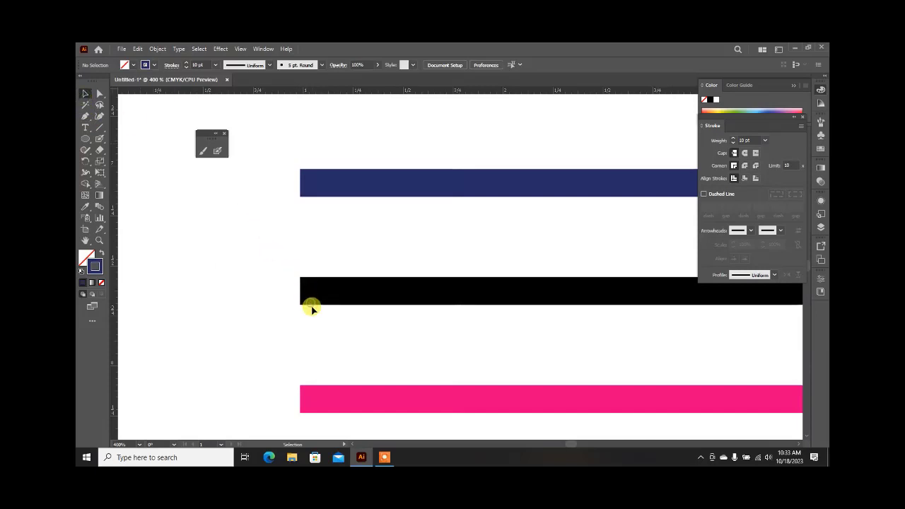
{"action": "scroll", "coordinate": [277, 253], "scroll_direction": "down", "scroll_amount": 3}
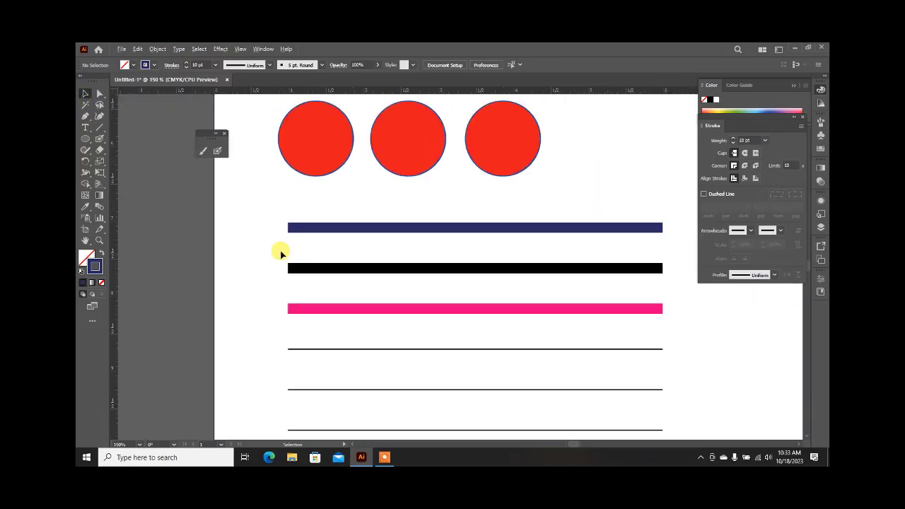
{"action": "mouse_move", "coordinate": [272, 251]}
{"action": "left_mouse_down"}
{"action": "mouse_move", "coordinate": [378, 274]}
{"action": "mouse_move", "coordinate": [682, 292]}
{"action": "left_mouse_up"}
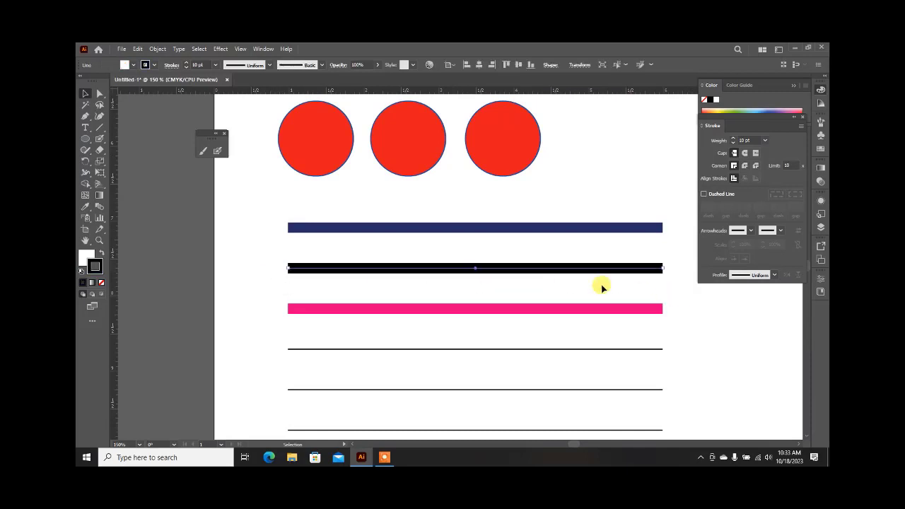
{"action": "left_click", "coordinate": [746, 166]}
{"action": "left_click", "coordinate": [473, 285]}
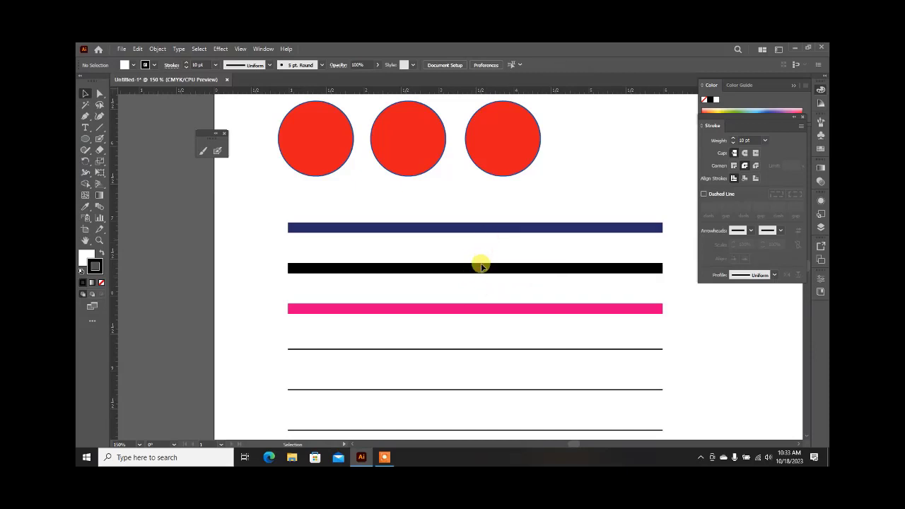
{"action": "left_click", "coordinate": [458, 269]}
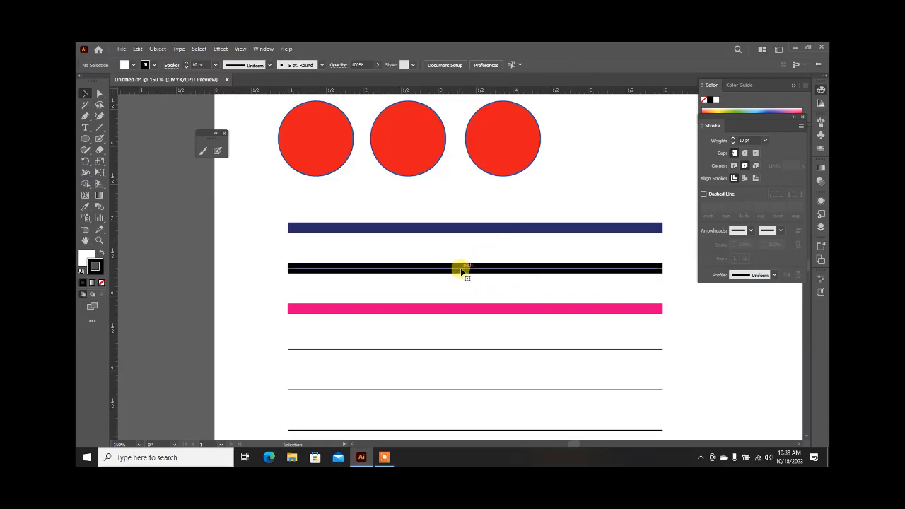
{"action": "left_click", "coordinate": [744, 166]}
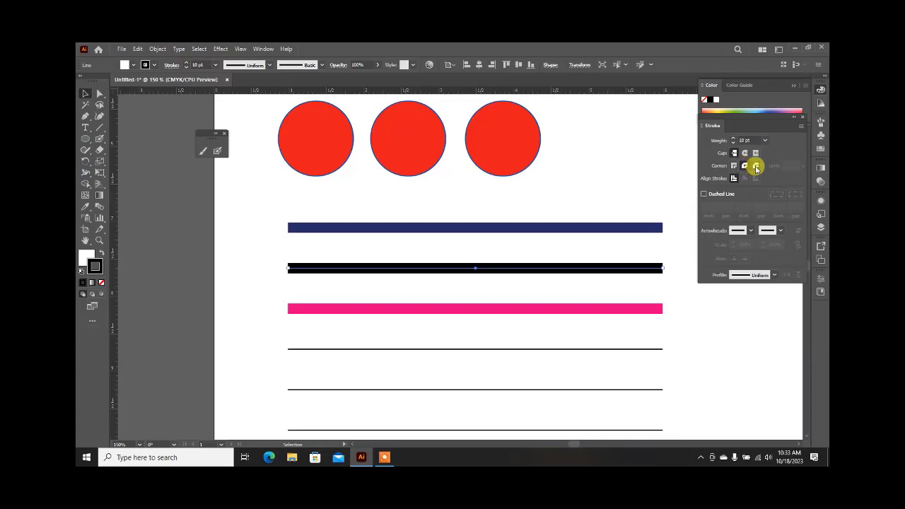
{"action": "left_click", "coordinate": [756, 166]}
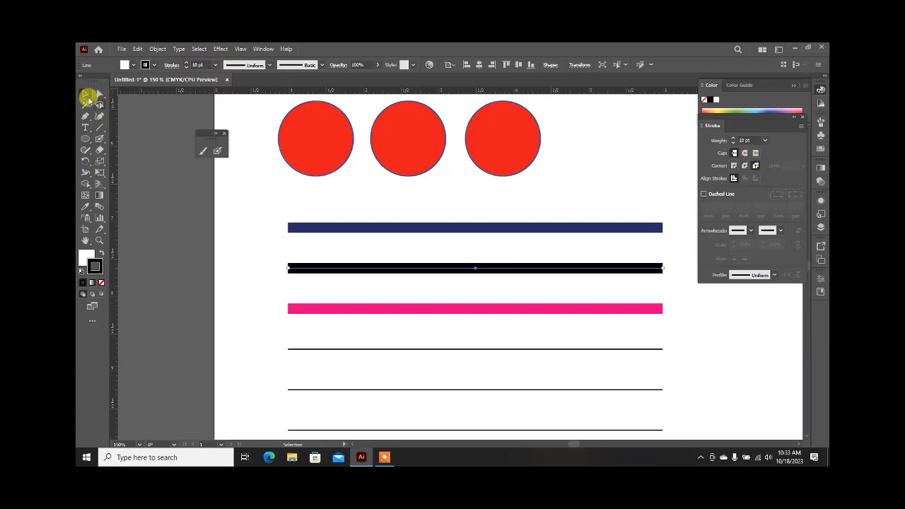
Select the black second line with Direct Selection, compare its round and bevel joins, keep the bevel join, and apply a round cap
{"action": "left_click", "coordinate": [100, 93]}
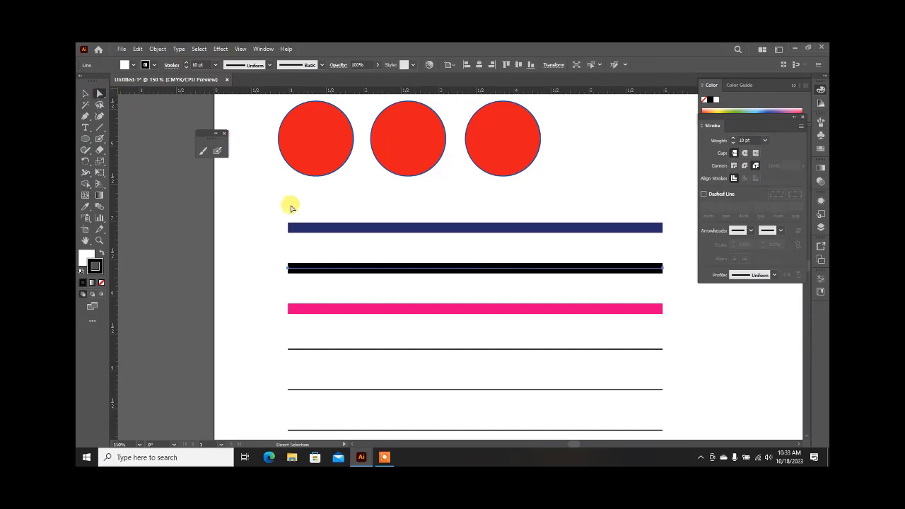
{"action": "left_click", "coordinate": [244, 226]}
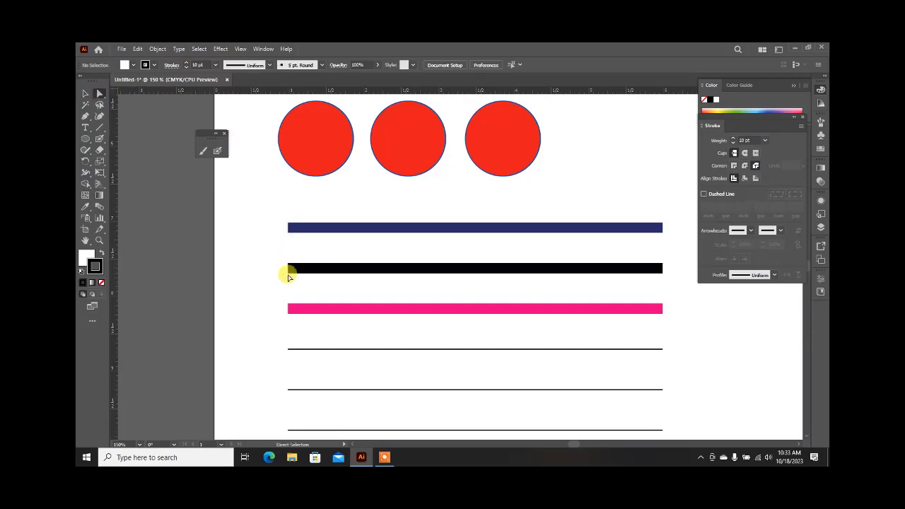
{"action": "left_click", "coordinate": [291, 269]}
{"action": "left_click", "coordinate": [744, 166]}
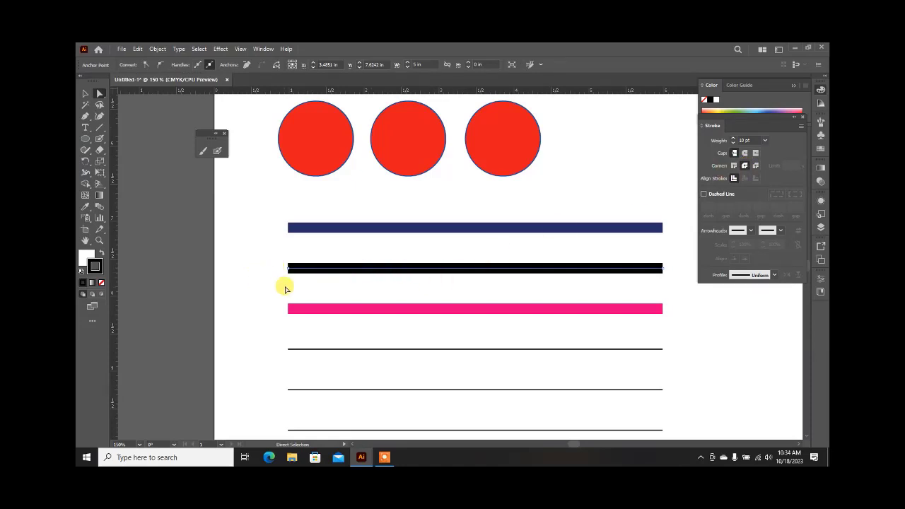
{"action": "scroll", "coordinate": [281, 289], "scroll_direction": "up", "scroll_amount": 3}
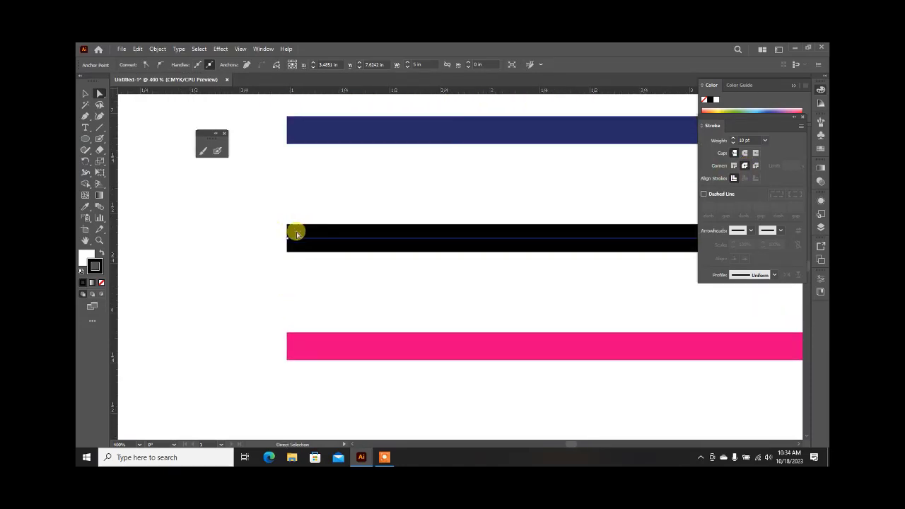
{"action": "left_click", "coordinate": [744, 167]}
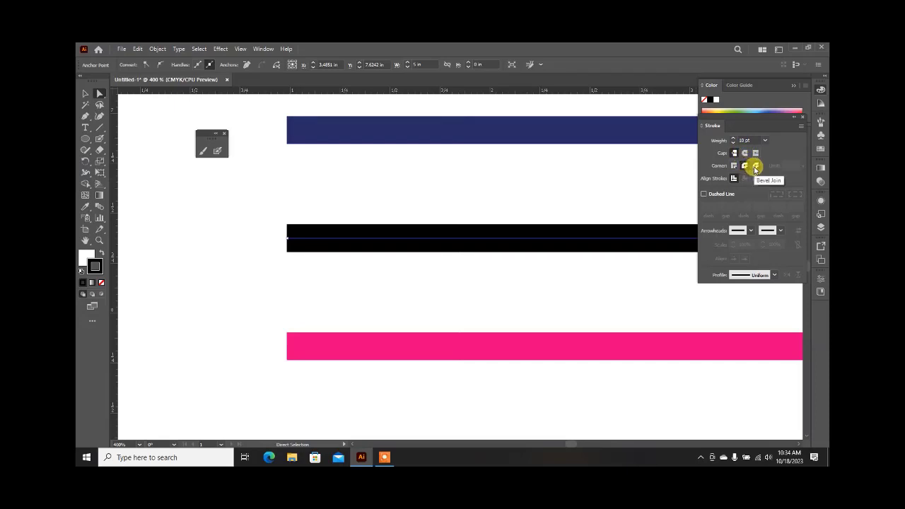
{"action": "left_click", "coordinate": [755, 167]}
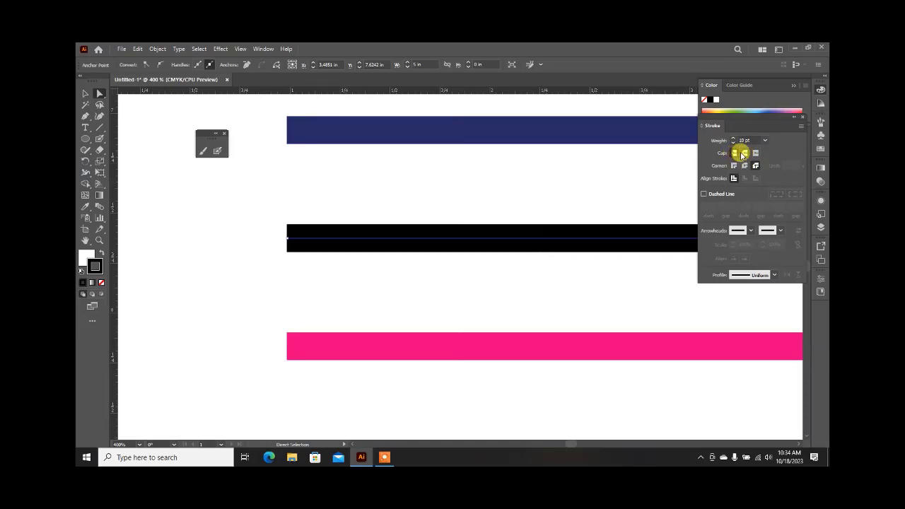
{"action": "left_click", "coordinate": [744, 154]}
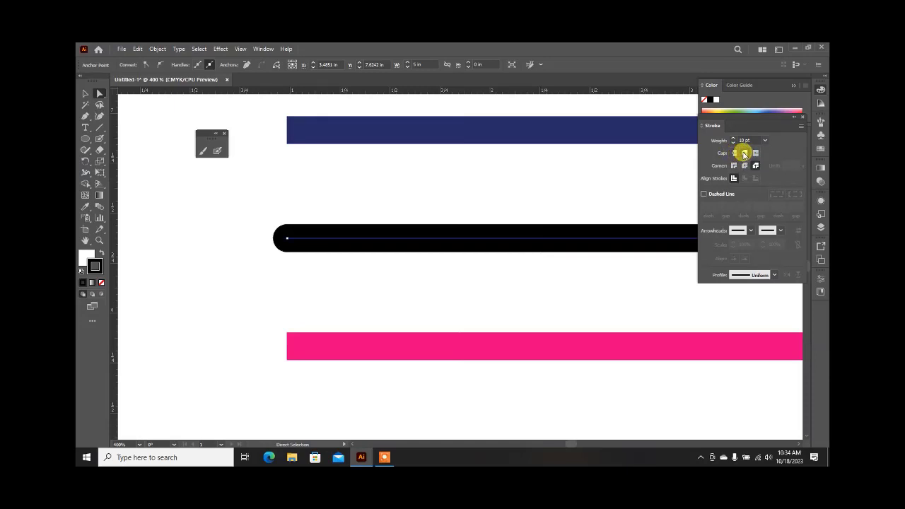
Apply a projecting cap to the pink third line's stroke
{"action": "left_click", "coordinate": [394, 336]}
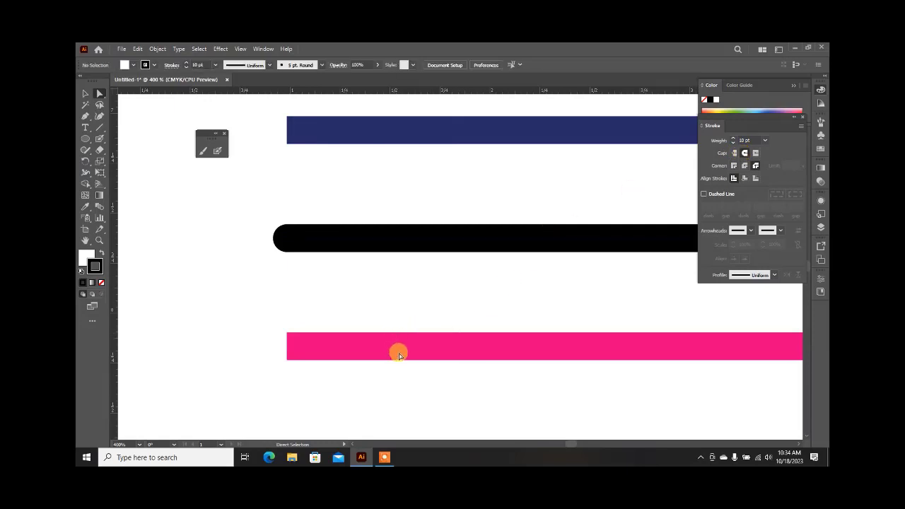
{"action": "left_click", "coordinate": [400, 347]}
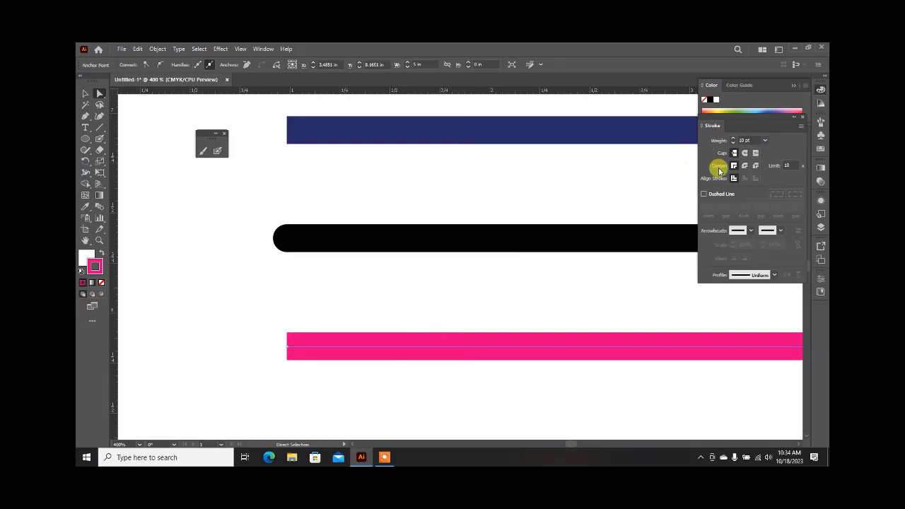
{"action": "left_click", "coordinate": [755, 154]}
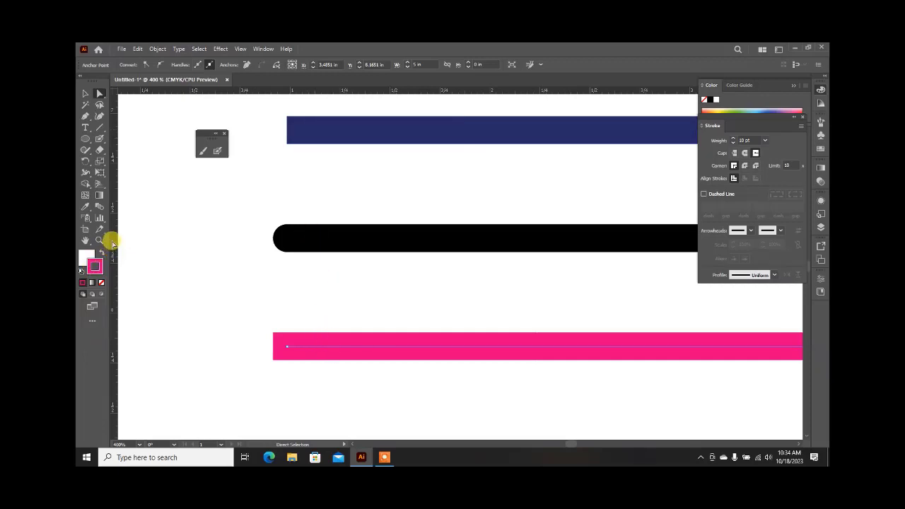
Place vertical guides at the dark blue line's start and the pink line's extended start, and compare the pink and black lines' caps with them
{"action": "left_click_drag", "start_coordinate": [116, 238], "coordinate": [287, 242]}
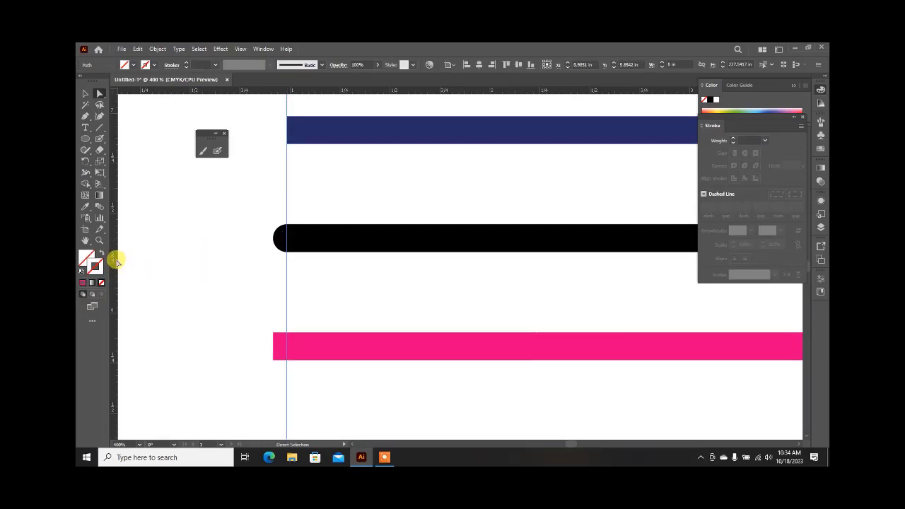
{"action": "left_click_drag", "start_coordinate": [115, 259], "coordinate": [273, 273]}
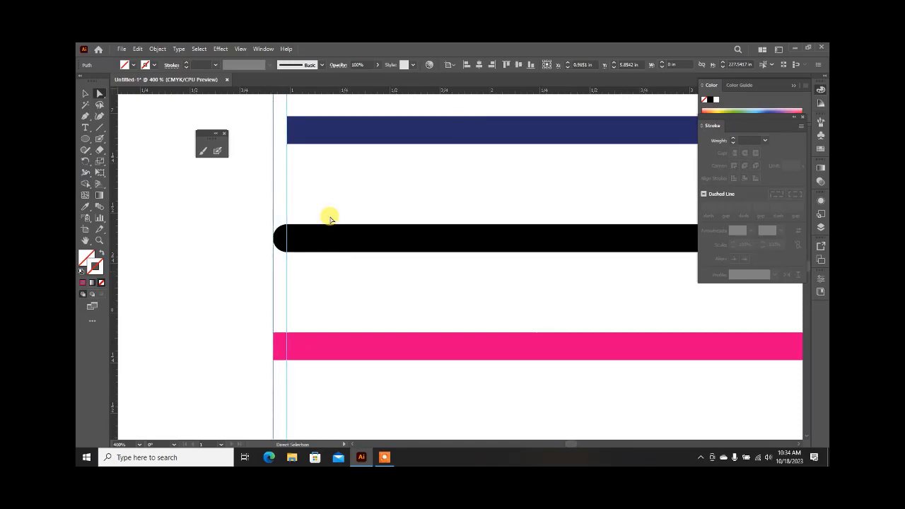
{"action": "scroll", "coordinate": [363, 180], "scroll_direction": "down", "scroll_amount": 1}
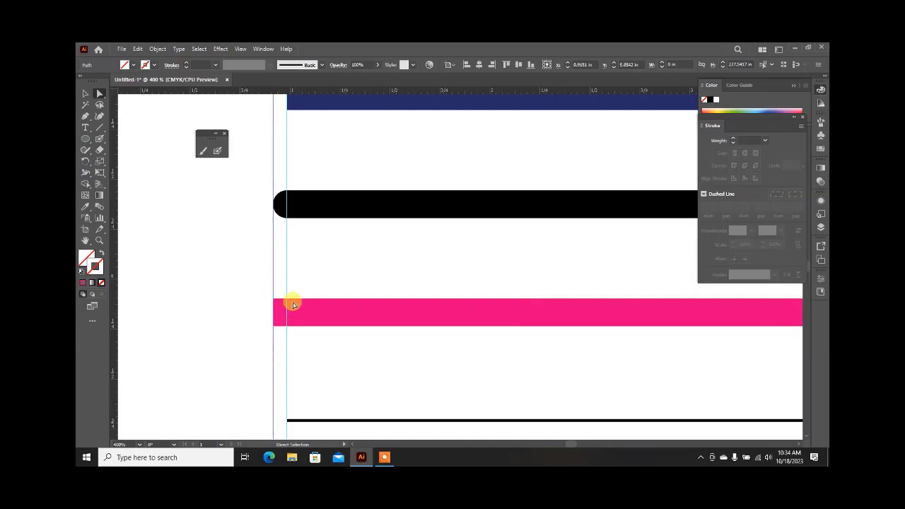
{"action": "left_click", "coordinate": [311, 313]}
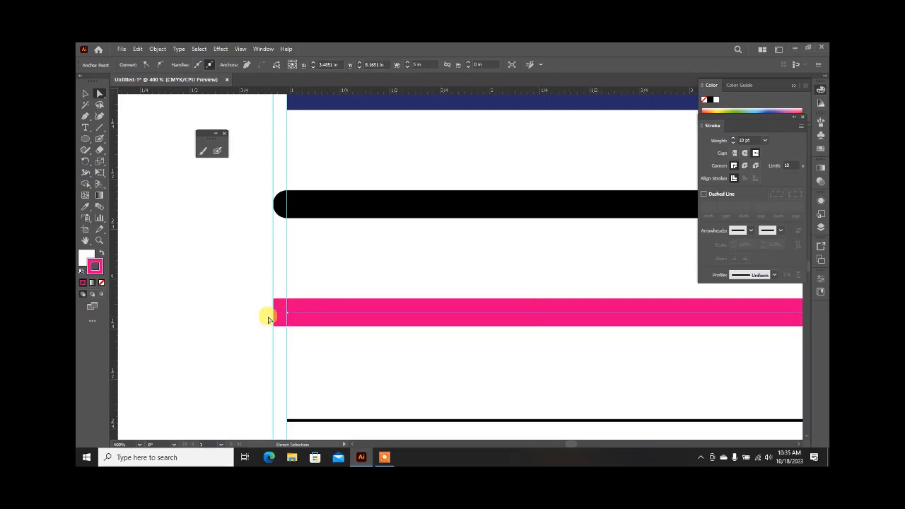
{"action": "left_click", "coordinate": [325, 204]}
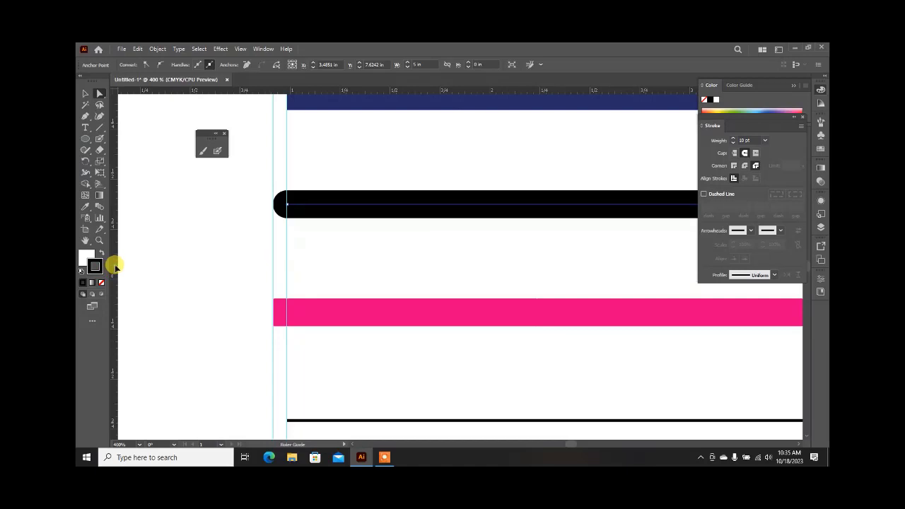
Add another vertical guide slightly inside the lines' starting ends, and delete all three vertical guides
{"action": "left_click_drag", "start_coordinate": [116, 266], "coordinate": [312, 267]}
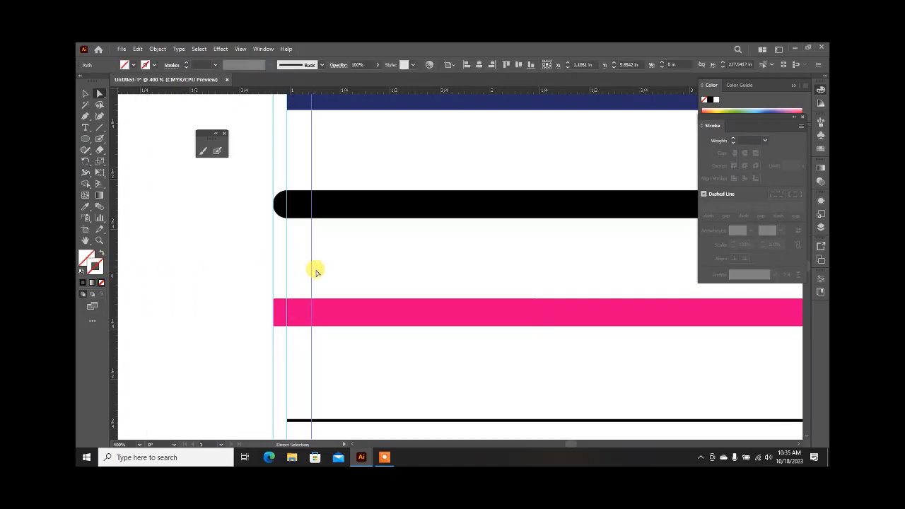
{"action": "left_click", "coordinate": [313, 274]}
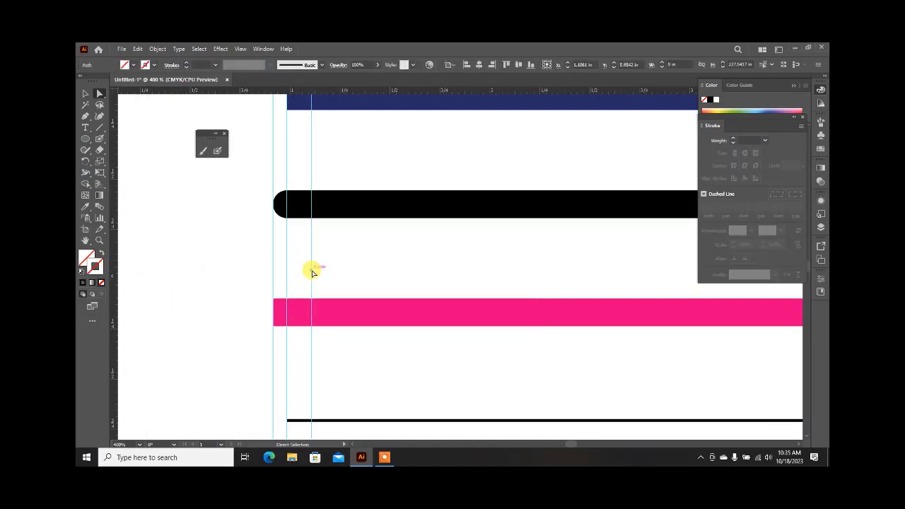
{"action": "key", "text": "Delete"}
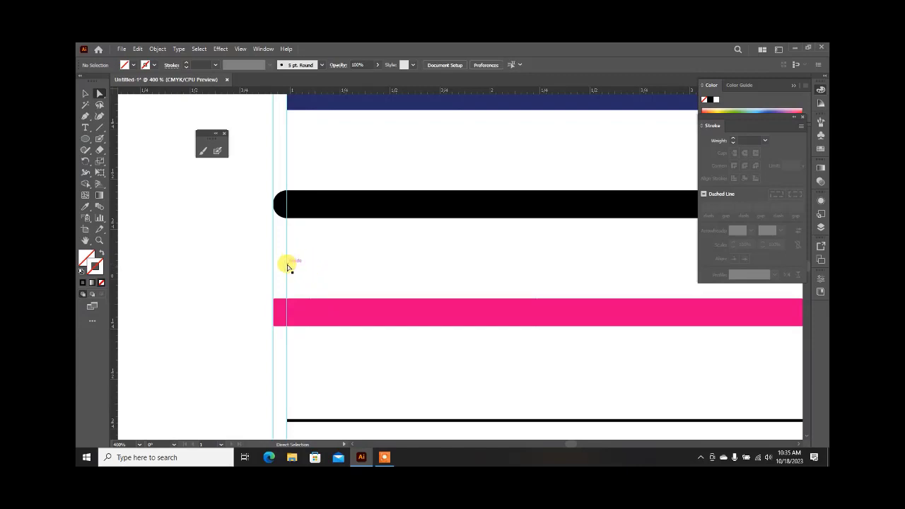
{"action": "left_click", "coordinate": [287, 266]}
{"action": "key", "text": "Delete"}
{"action": "key", "text": "Delete"}
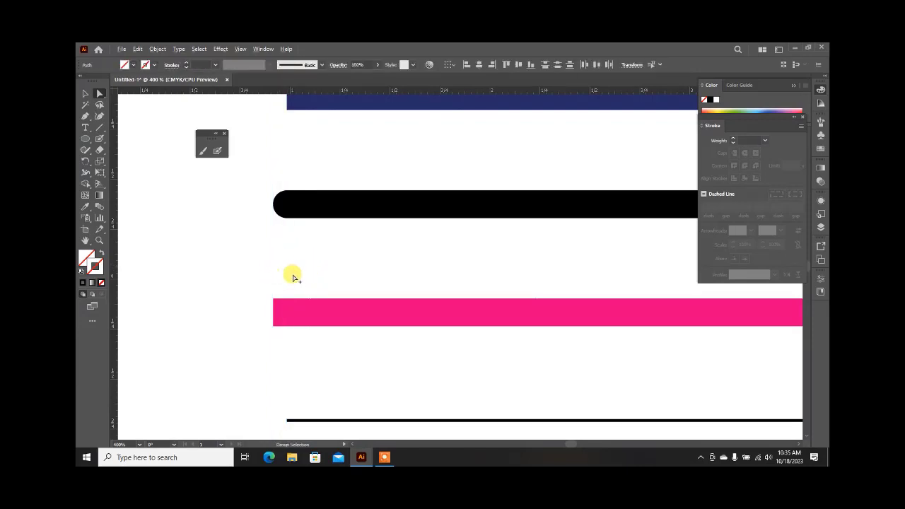
Draw a square in the empty area beside the two rows of red circles and give it the default white fill and black stroke
{"action": "key", "text": "ctrl+1"}
{"action": "scroll", "coordinate": [293, 272], "scroll_direction": "down", "scroll_amount": 1}
{"action": "scroll", "coordinate": [318, 320], "scroll_direction": "up", "scroll_amount": 1}
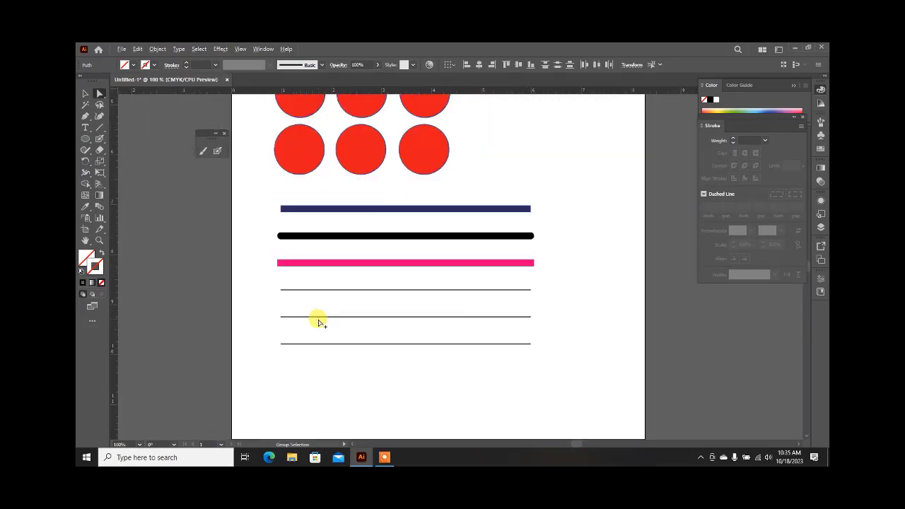
{"action": "scroll", "coordinate": [487, 221], "scroll_direction": "up", "scroll_amount": 1}
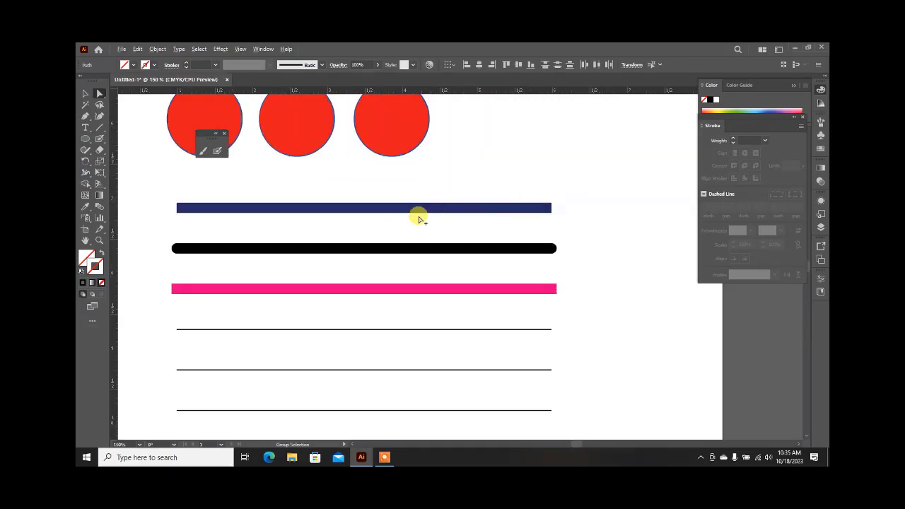
{"action": "scroll", "coordinate": [384, 218], "scroll_direction": "down", "scroll_amount": 1}
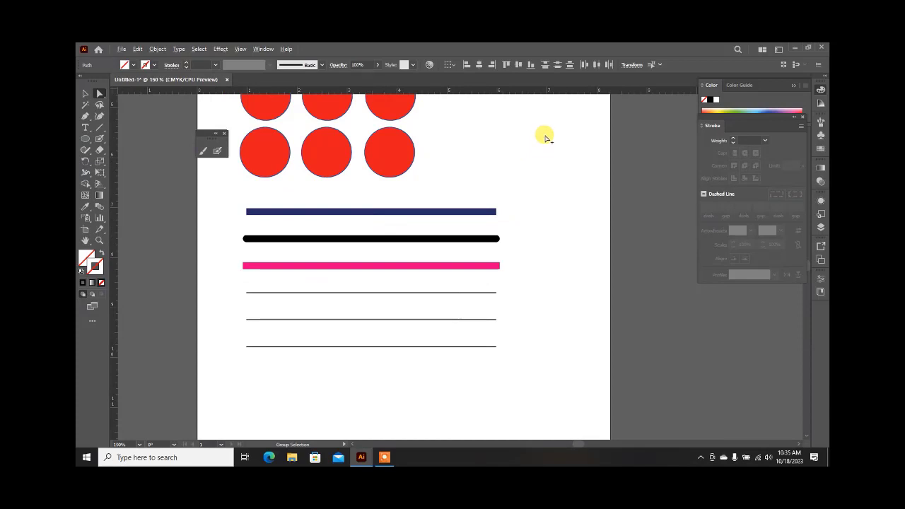
{"action": "scroll", "coordinate": [544, 135], "scroll_direction": "up", "scroll_amount": 1}
{"action": "scroll", "coordinate": [542, 145], "scroll_direction": "down", "scroll_amount": 2}
{"action": "scroll", "coordinate": [542, 144], "scroll_direction": "down", "scroll_amount": 1}
{"action": "scroll", "coordinate": [406, 222], "scroll_direction": "down", "scroll_amount": 1}
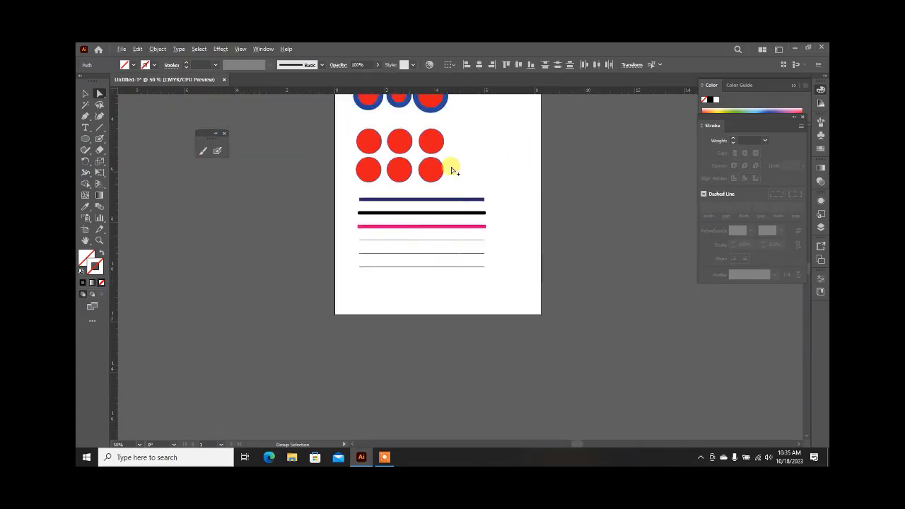
{"action": "scroll", "coordinate": [499, 120], "scroll_direction": "up", "scroll_amount": 2}
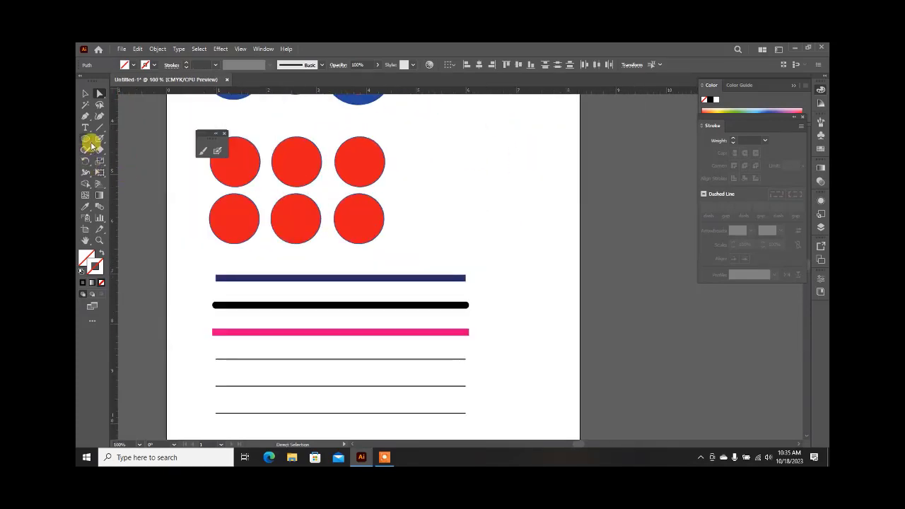
{"action": "left_click_drag", "start_coordinate": [85, 139], "coordinate": [118, 140]}
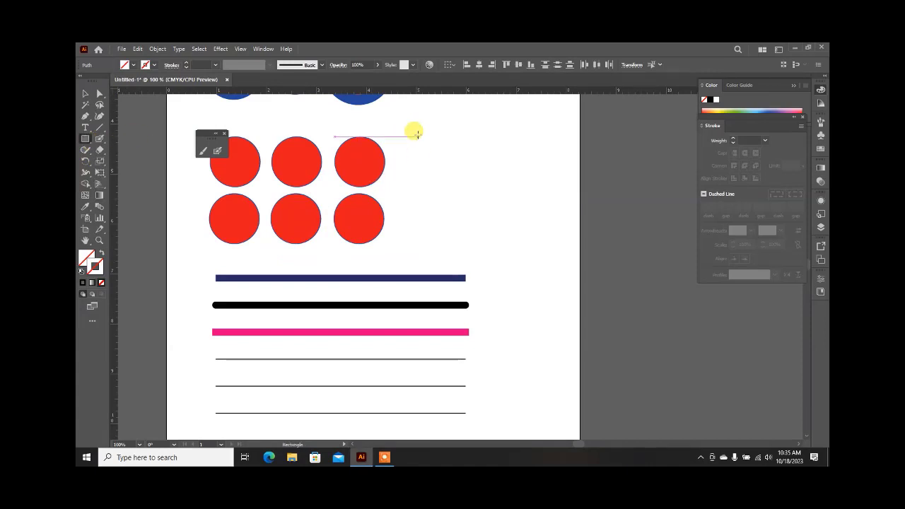
{"action": "left_click_drag", "start_coordinate": [415, 115], "coordinate": [498, 197]}
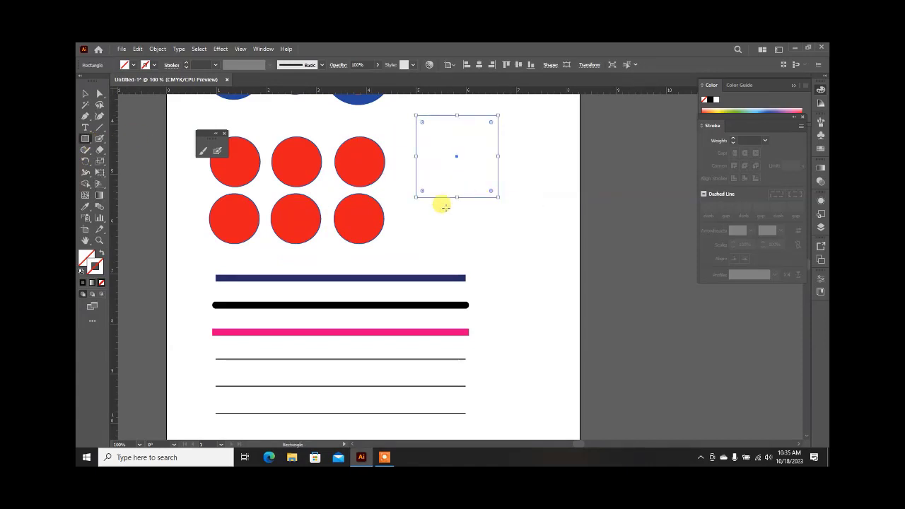
{"action": "left_click", "coordinate": [82, 272]}
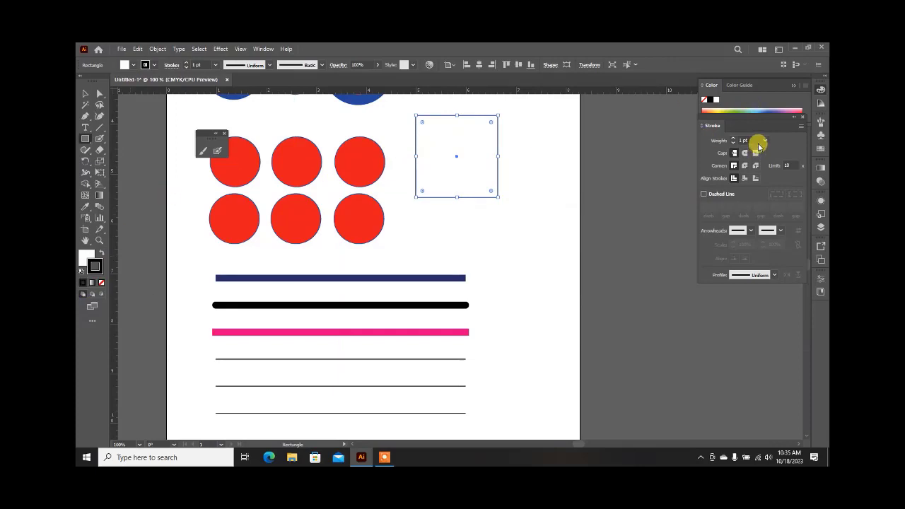
Set the square's stroke weight to 5 pt
{"action": "left_click", "coordinate": [727, 139]}
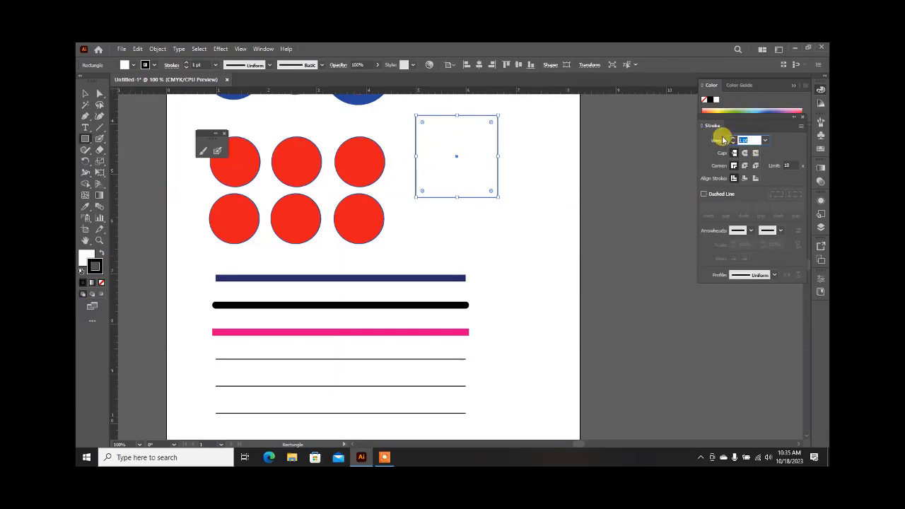
{"action": "type", "text": "5"}
{"action": "key", "text": "Return"}
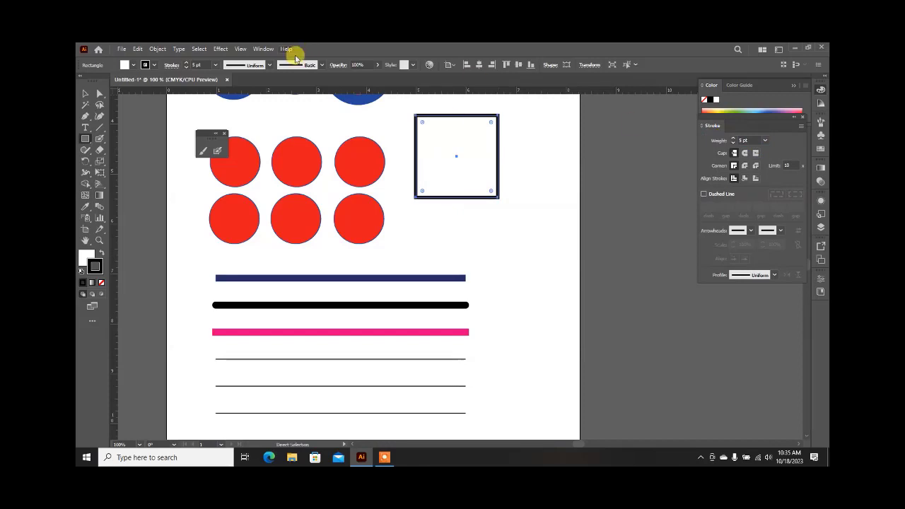
{"action": "left_click", "coordinate": [86, 95]}
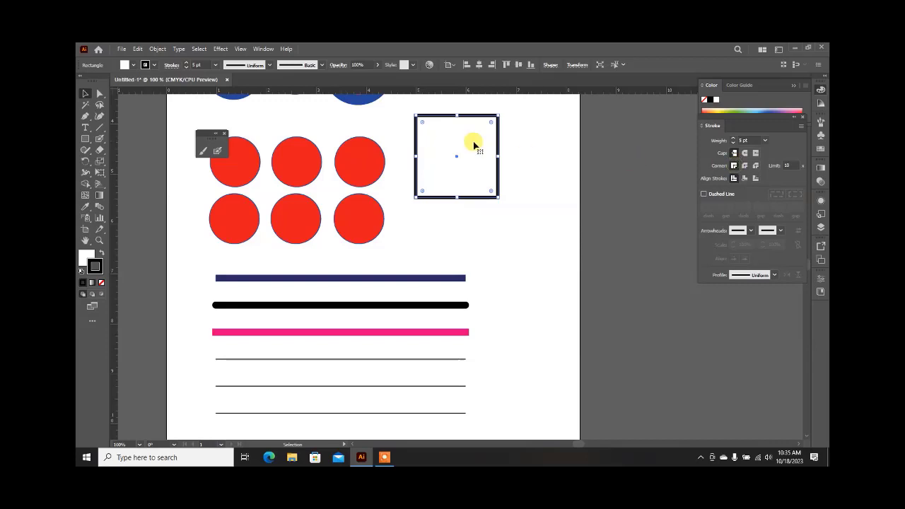
Apply a round join to the square's stroke corners and examine one corner up close
{"action": "scroll", "coordinate": [450, 121], "scroll_direction": "up", "scroll_amount": 2}
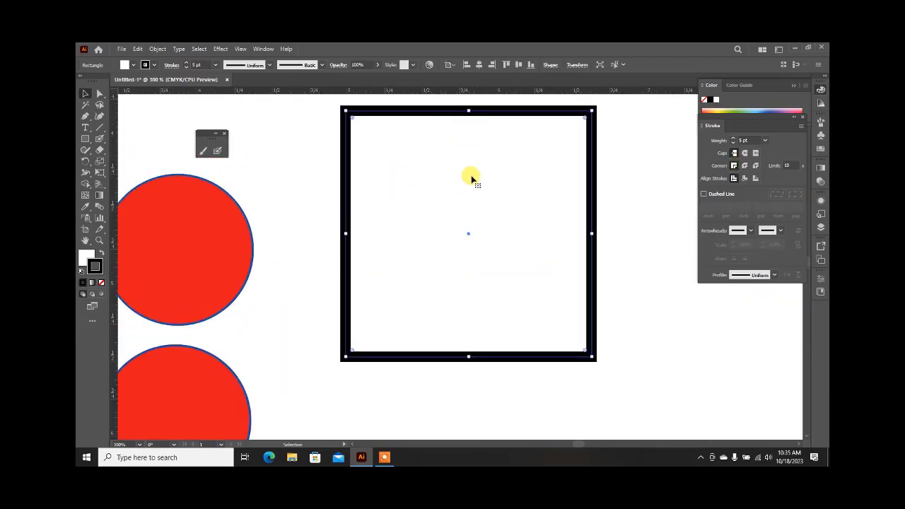
{"action": "left_click", "coordinate": [743, 166]}
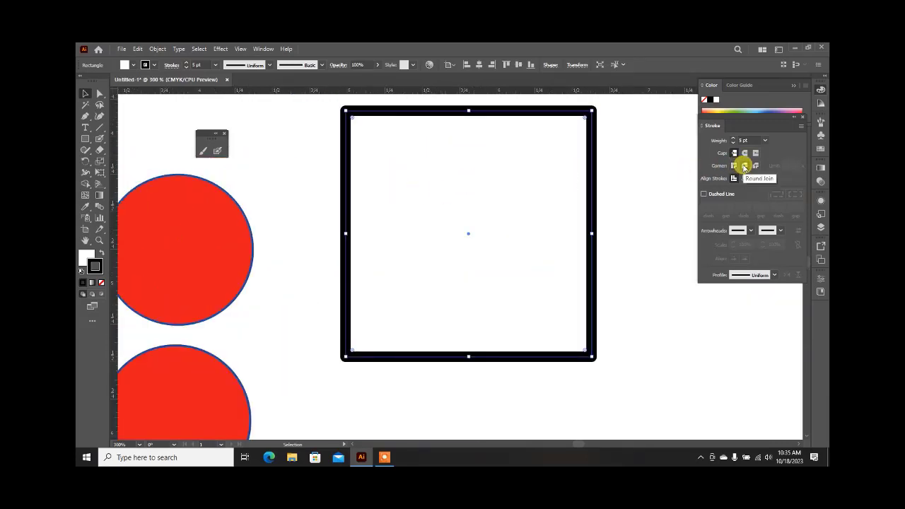
{"action": "scroll", "coordinate": [344, 103], "scroll_direction": "up", "scroll_amount": 4}
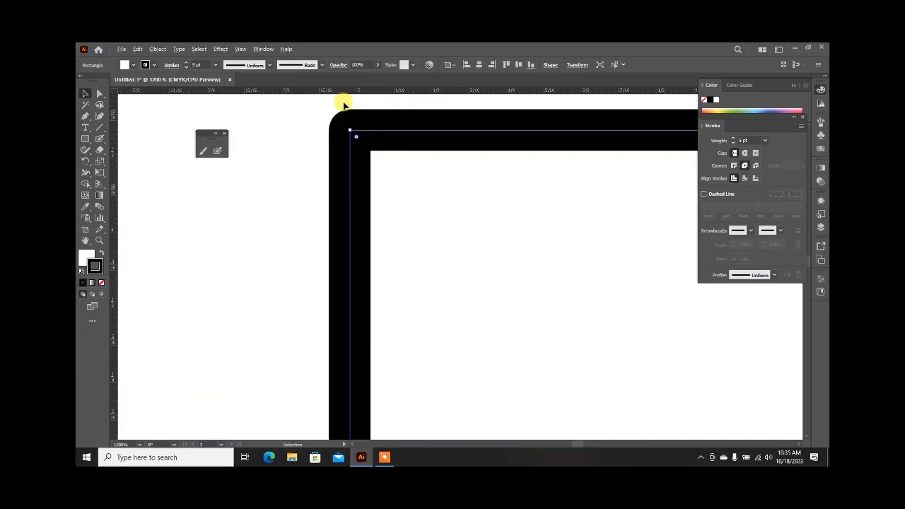
{"action": "scroll", "coordinate": [335, 117], "scroll_direction": "up", "scroll_amount": 2}
{"action": "scroll", "coordinate": [355, 196], "scroll_direction": "down", "scroll_amount": 3}
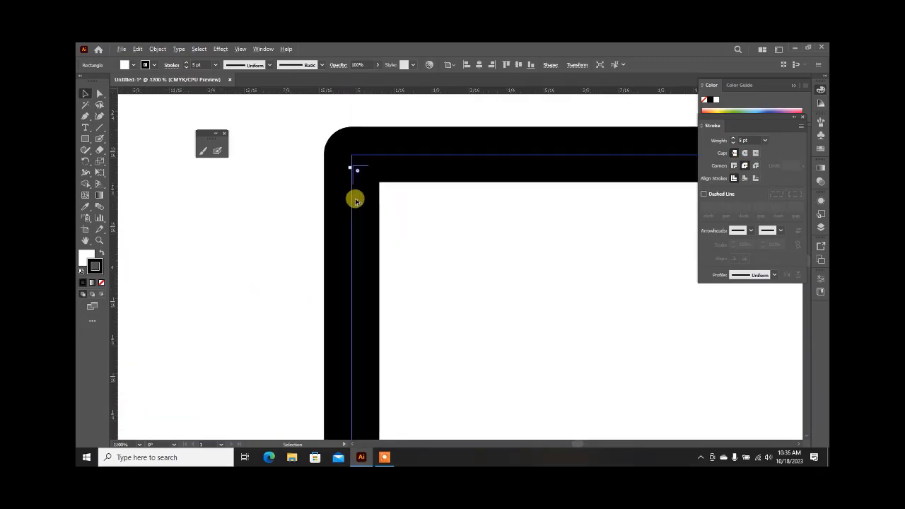
Apply a bevel join to the square's stroke corners and compare the shape up close and at normal size
{"action": "left_click", "coordinate": [755, 165]}
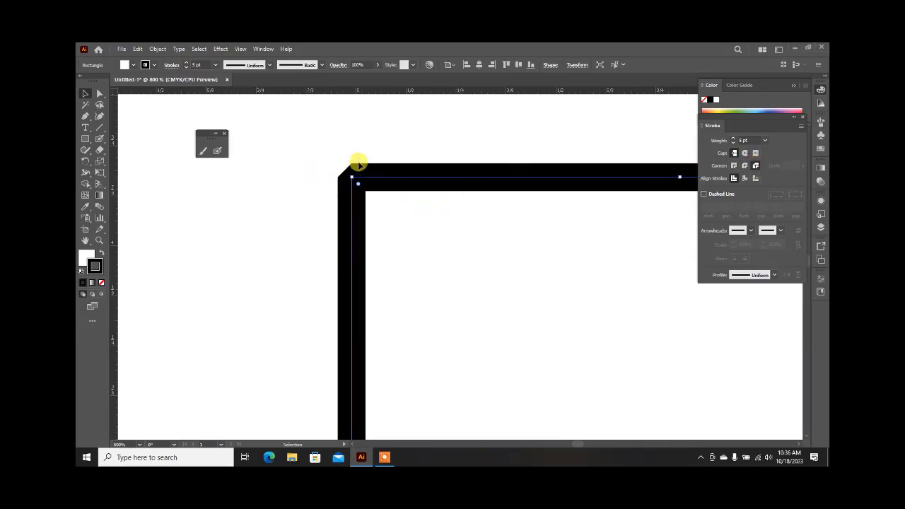
{"action": "scroll", "coordinate": [358, 162], "scroll_direction": "down", "scroll_amount": 4}
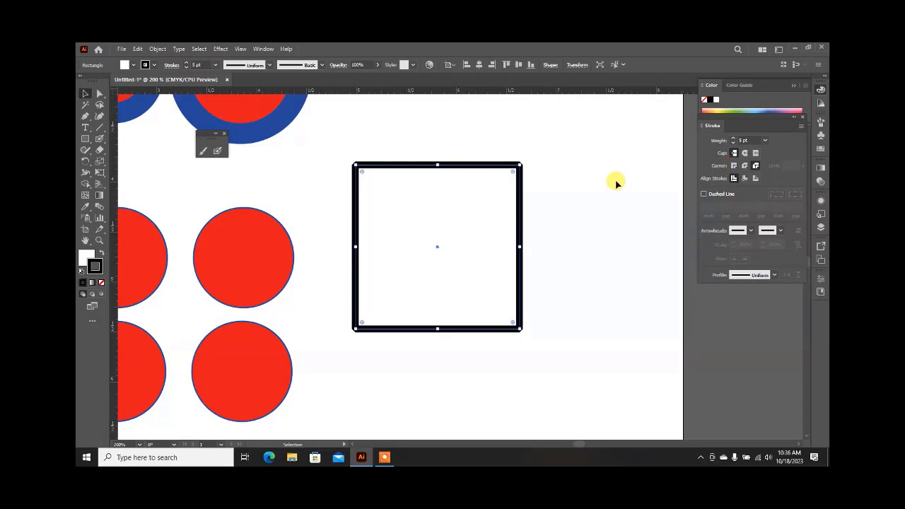
{"action": "scroll", "coordinate": [383, 157], "scroll_direction": "down", "scroll_amount": 2}
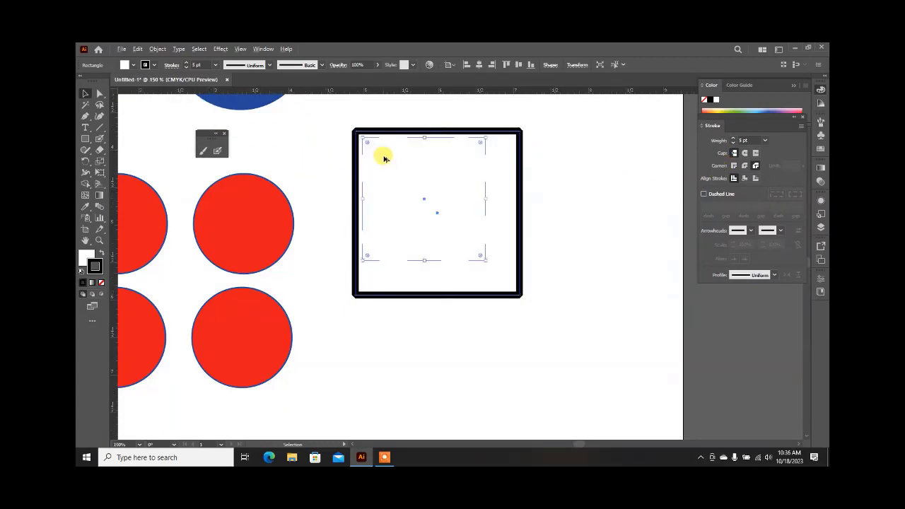
Make the dark blue line's stroke dashed, try exact dash and gap lengths, and return to dashes aligned with the path ends
{"action": "scroll", "coordinate": [382, 156], "scroll_direction": "down", "scroll_amount": 3}
{"action": "scroll", "coordinate": [385, 138], "scroll_direction": "up", "scroll_amount": 1}
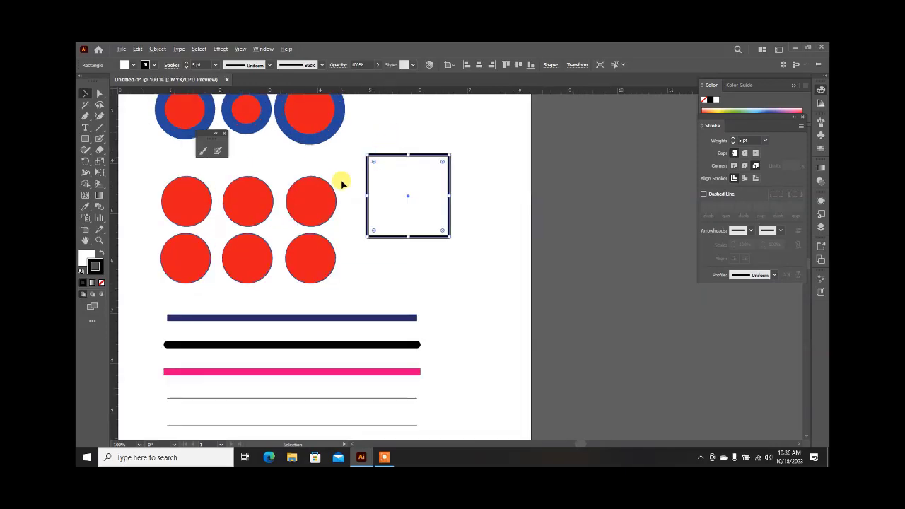
{"action": "scroll", "coordinate": [445, 154], "scroll_direction": "down", "scroll_amount": 1}
{"action": "scroll", "coordinate": [378, 208], "scroll_direction": "down", "scroll_amount": 1}
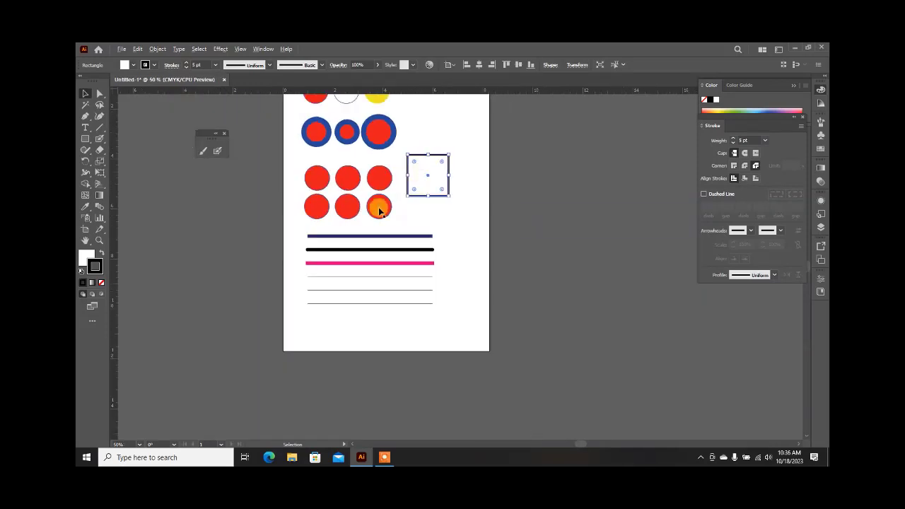
{"action": "scroll", "coordinate": [359, 228], "scroll_direction": "up", "scroll_amount": 2}
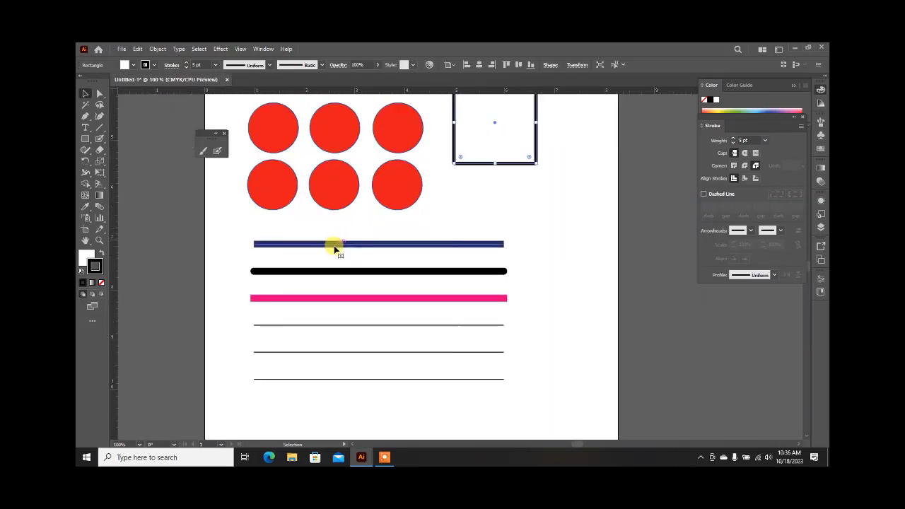
{"action": "left_click", "coordinate": [336, 246]}
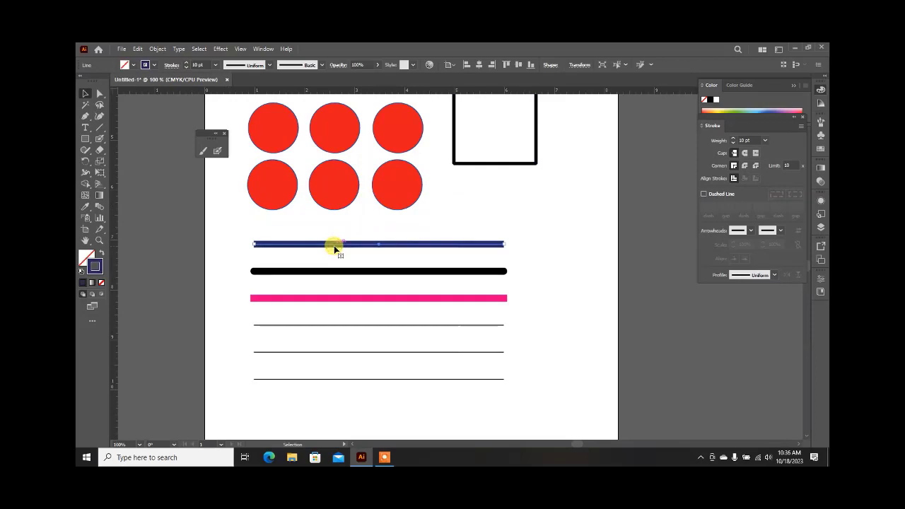
{"action": "left_click", "coordinate": [704, 195]}
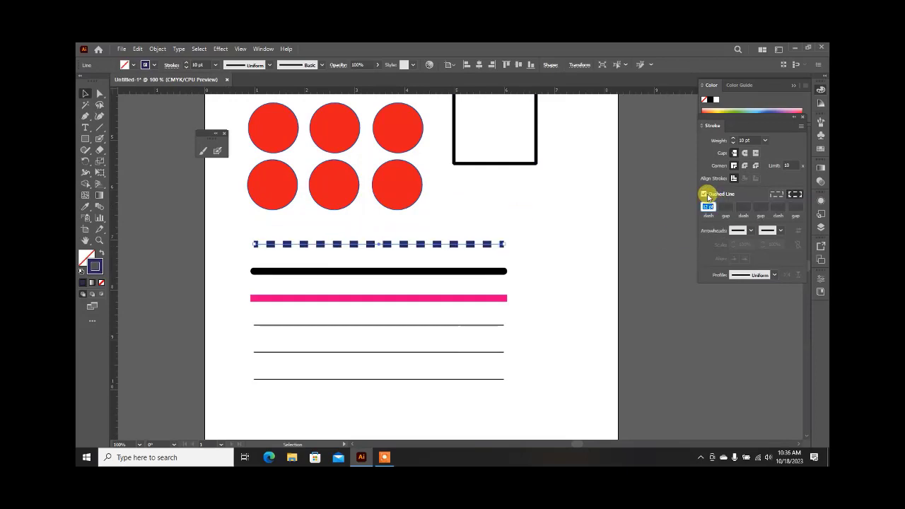
{"action": "left_click", "coordinate": [773, 196]}
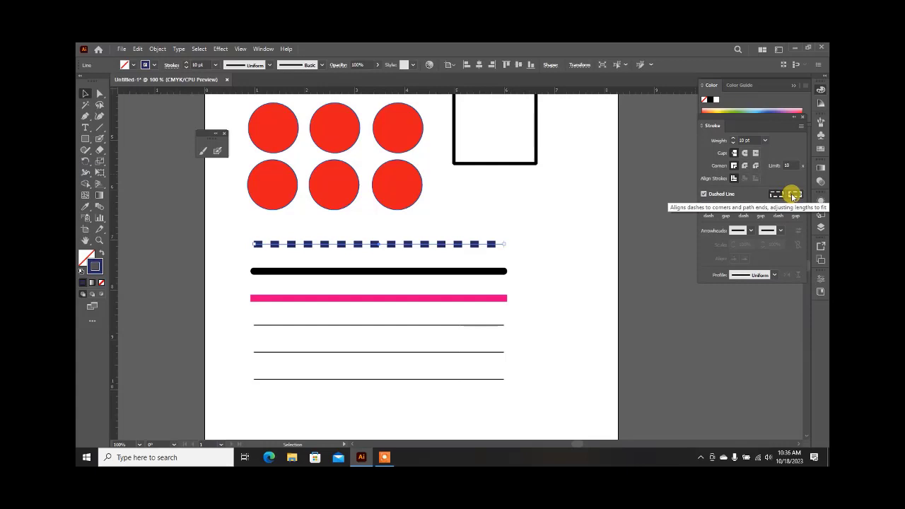
{"action": "left_click", "coordinate": [793, 196]}
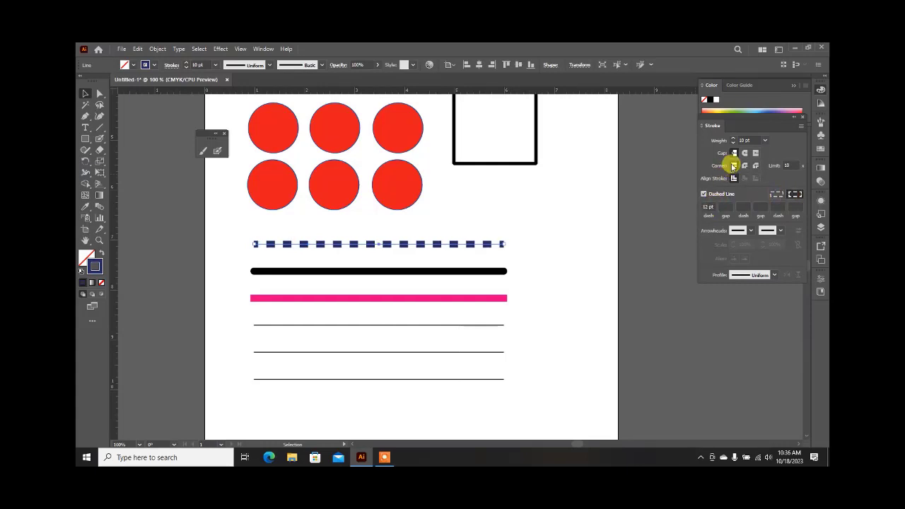
{"action": "double_click", "coordinate": [711, 207]}
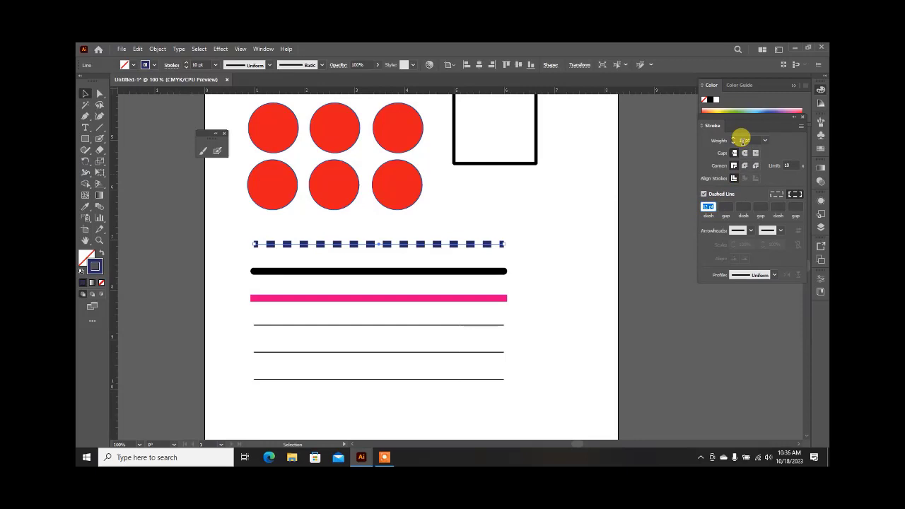
Make the square's stroke dashed, try exact dash lengths, and return to dashes aligned with the corners
{"action": "scroll", "coordinate": [481, 242], "scroll_direction": "up", "scroll_amount": 3}
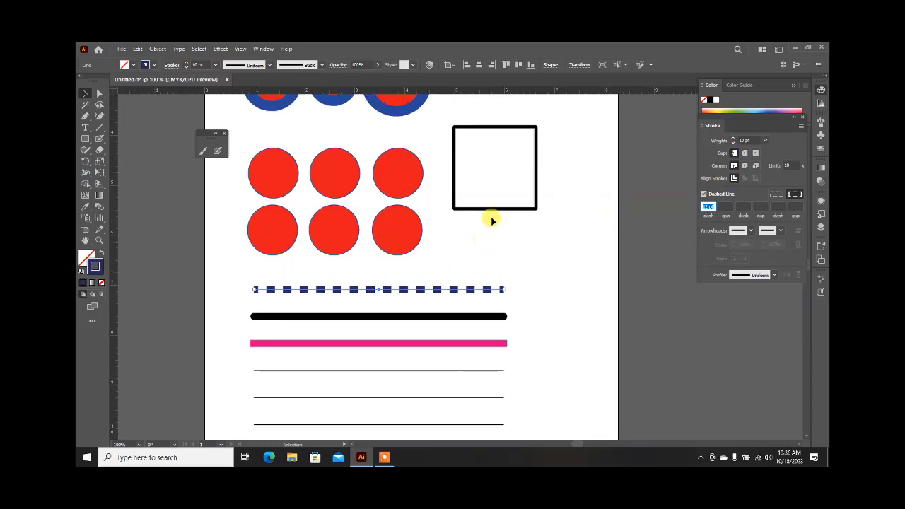
{"action": "left_click", "coordinate": [501, 209]}
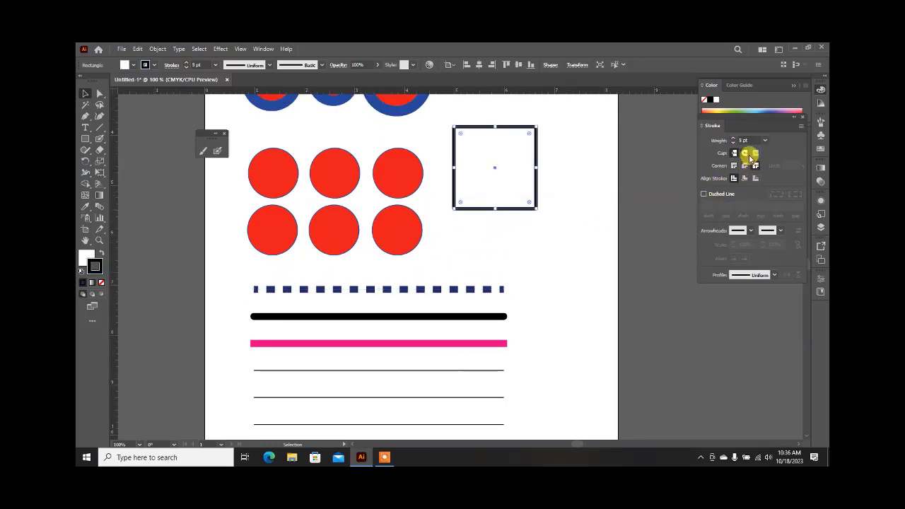
{"action": "left_click", "coordinate": [713, 194]}
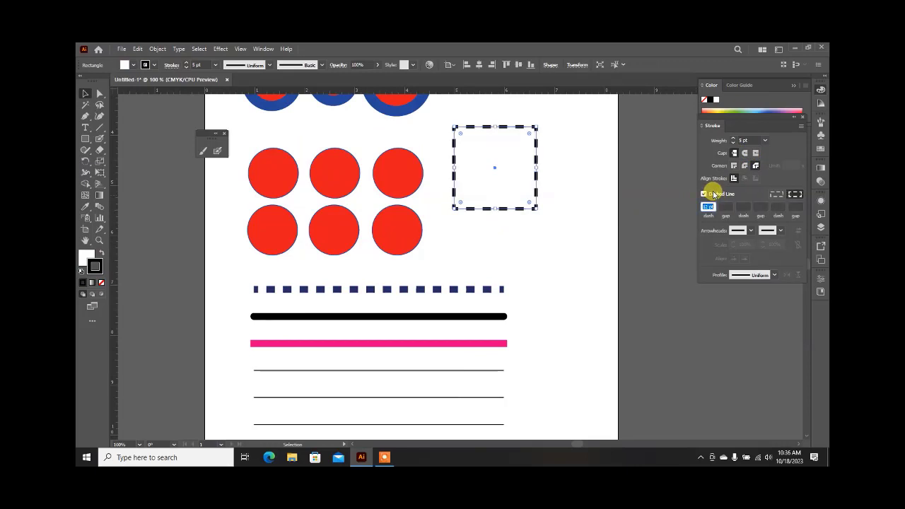
{"action": "left_click", "coordinate": [773, 195]}
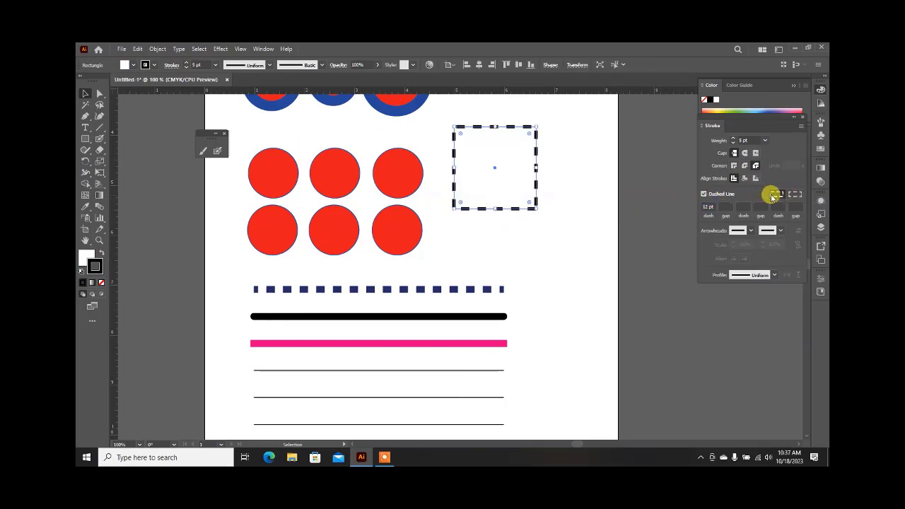
{"action": "left_click", "coordinate": [795, 196]}
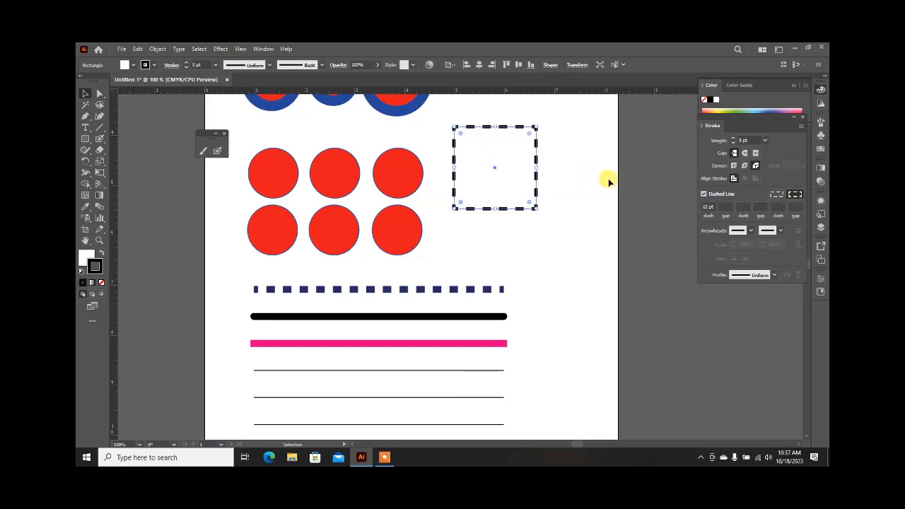
Set all three dash and all three gap values of the square's dashed stroke to 5 pt, and deselect it
{"action": "left_click", "coordinate": [708, 205]}
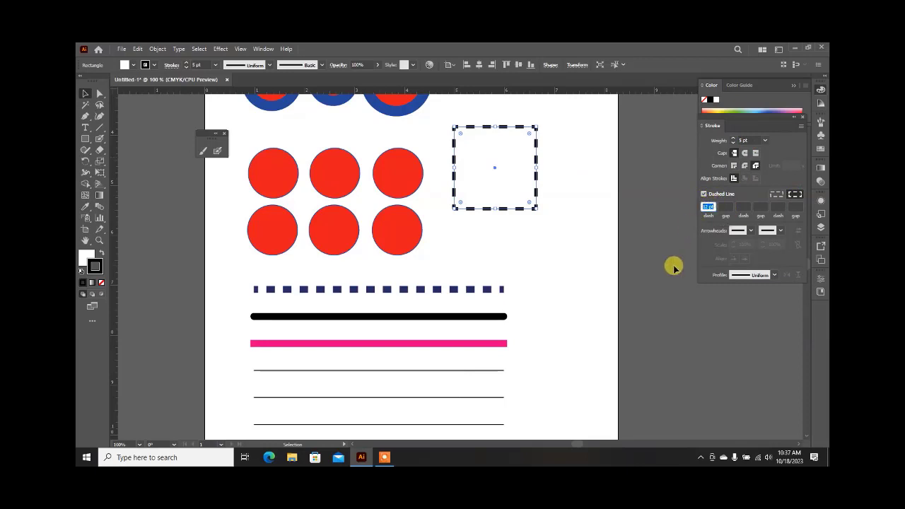
{"action": "type", "text": "3"}
{"action": "key", "text": "Tab"}
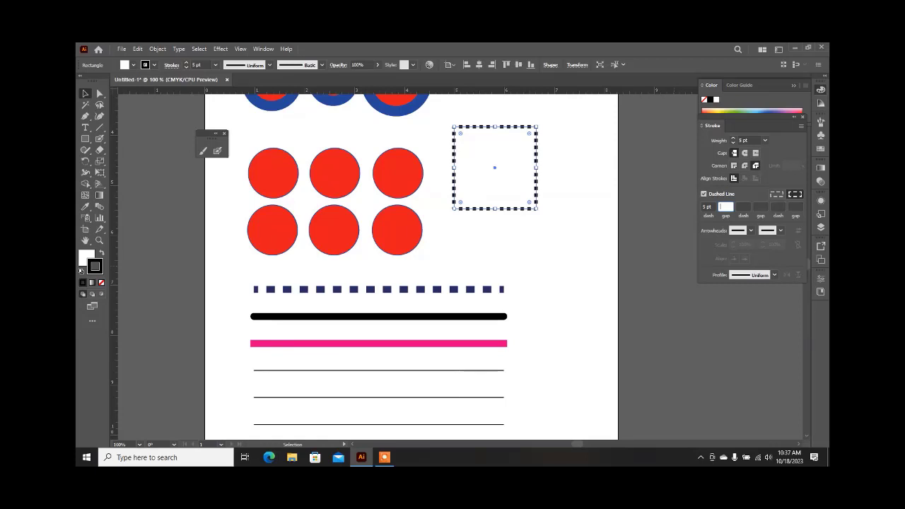
{"action": "key", "text": "Tab"}
{"action": "type", "text": "5"}
{"action": "key", "text": "Tab"}
{"action": "type", "text": "5"}
{"action": "key", "text": "Tab"}
{"action": "type", "text": "5"}
{"action": "key", "text": "Tab"}
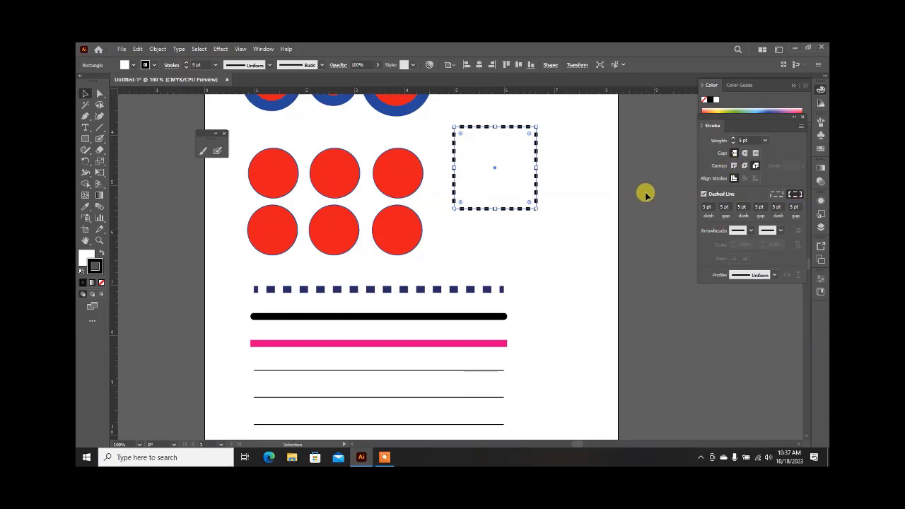
{"action": "left_click", "coordinate": [639, 193]}
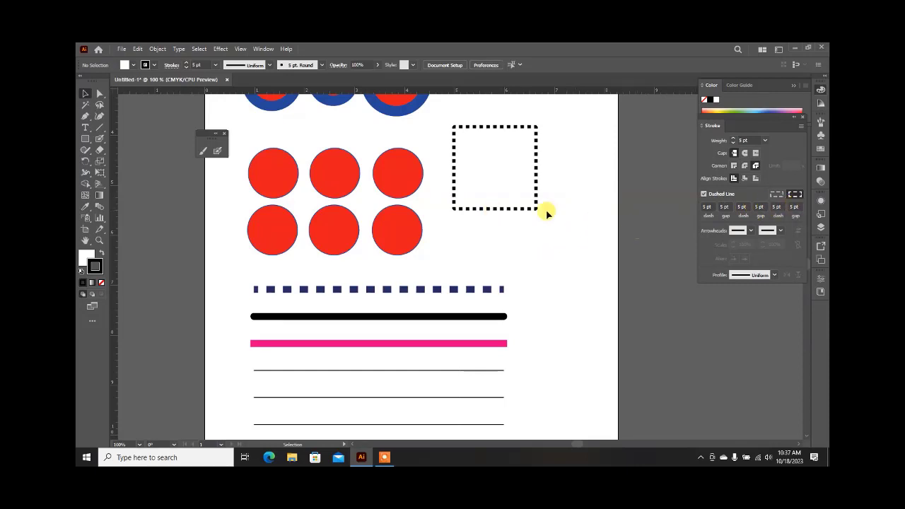
Set the stroke weight of the thin line directly below the pink line to 10 pt
{"action": "scroll", "coordinate": [530, 227], "scroll_direction": "down", "scroll_amount": 3}
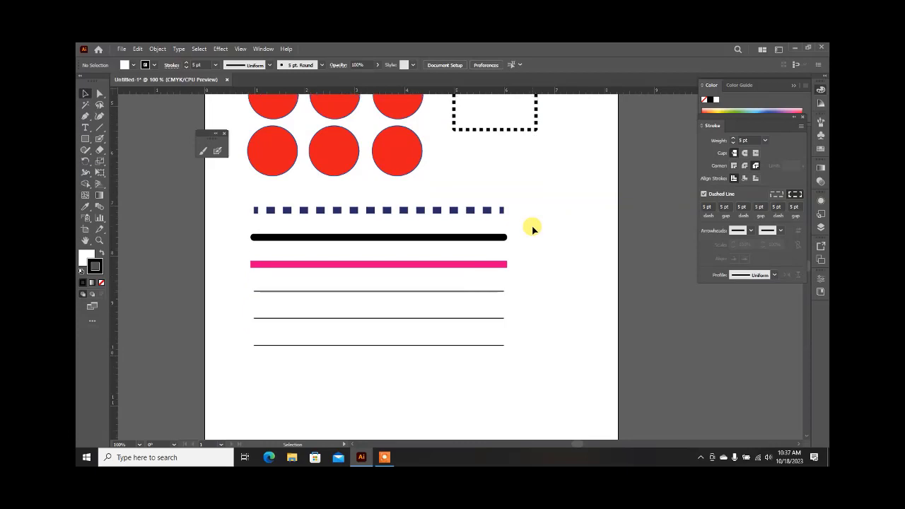
{"action": "left_click", "coordinate": [338, 289]}
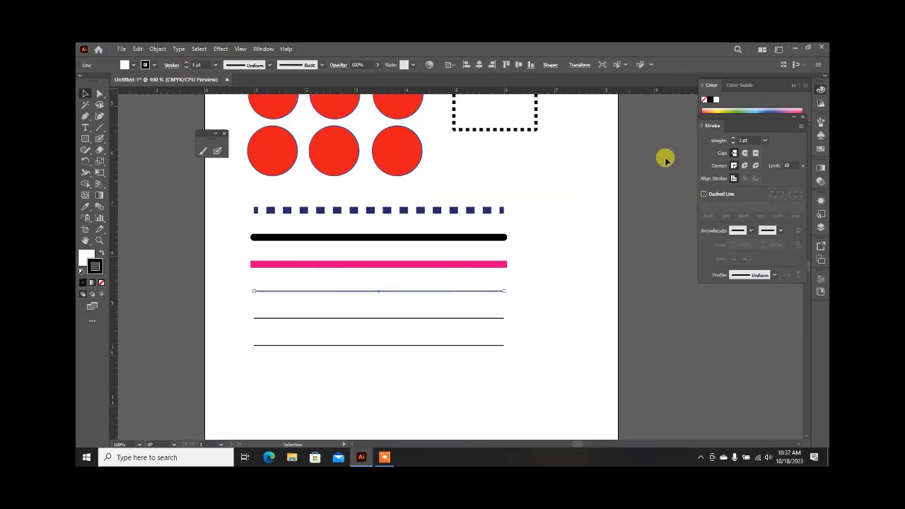
{"action": "left_click", "coordinate": [746, 140]}
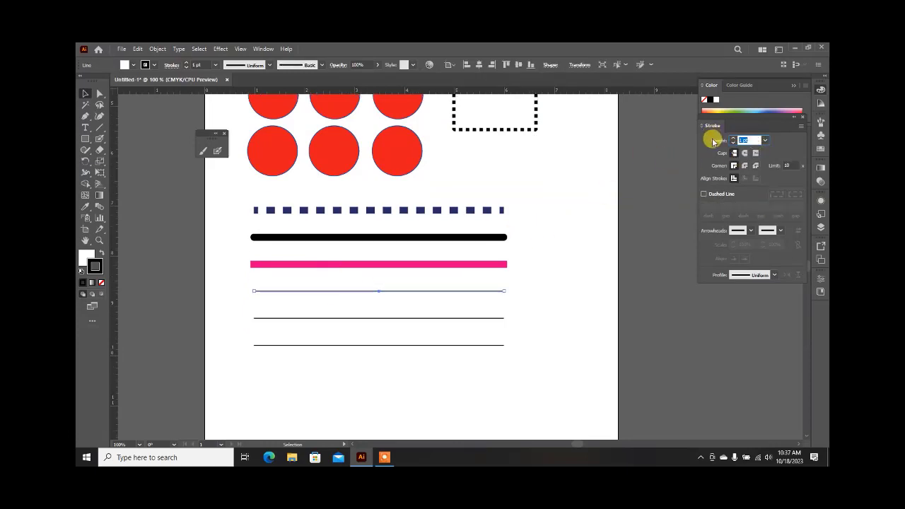
{"action": "type", "text": "10"}
{"action": "key", "text": "Return"}
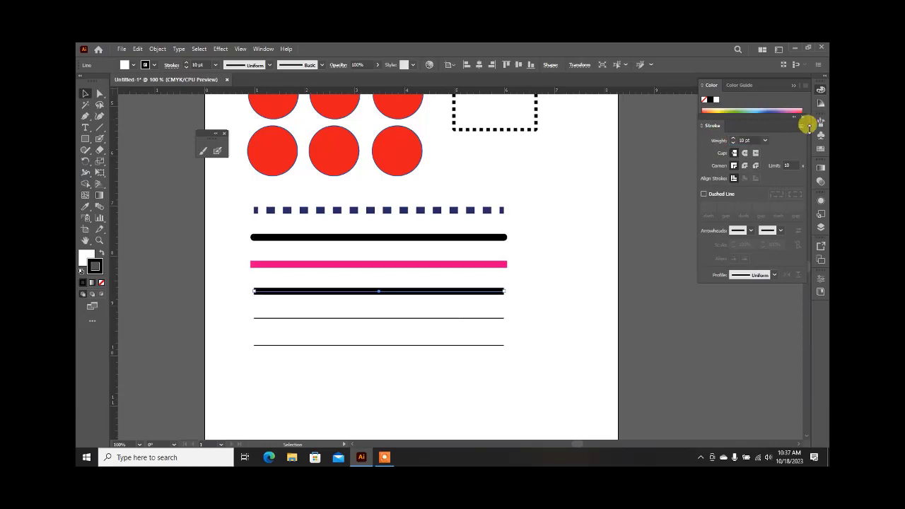
Apply the Arrow 19 arrowhead to the start of the 10 pt black line below the pink one
{"action": "left_click", "coordinate": [750, 231]}
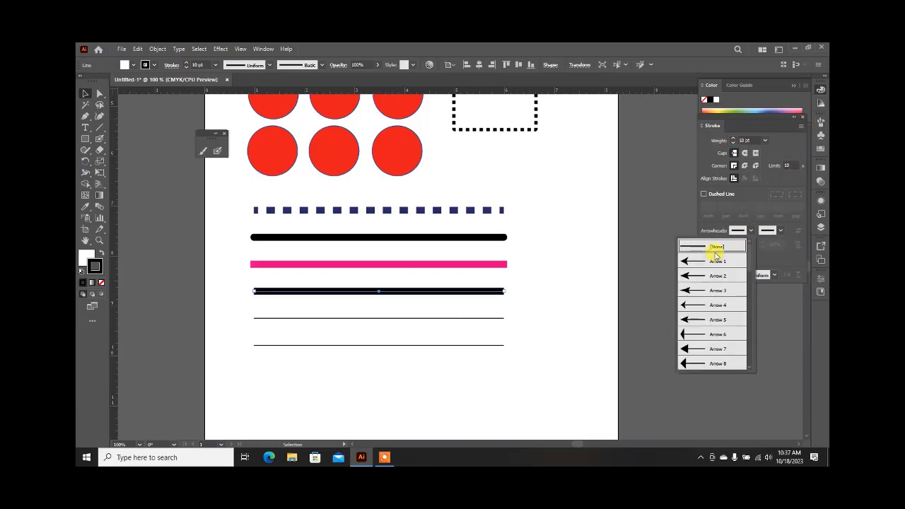
{"action": "scroll", "coordinate": [708, 329], "scroll_direction": "down", "scroll_amount": 3}
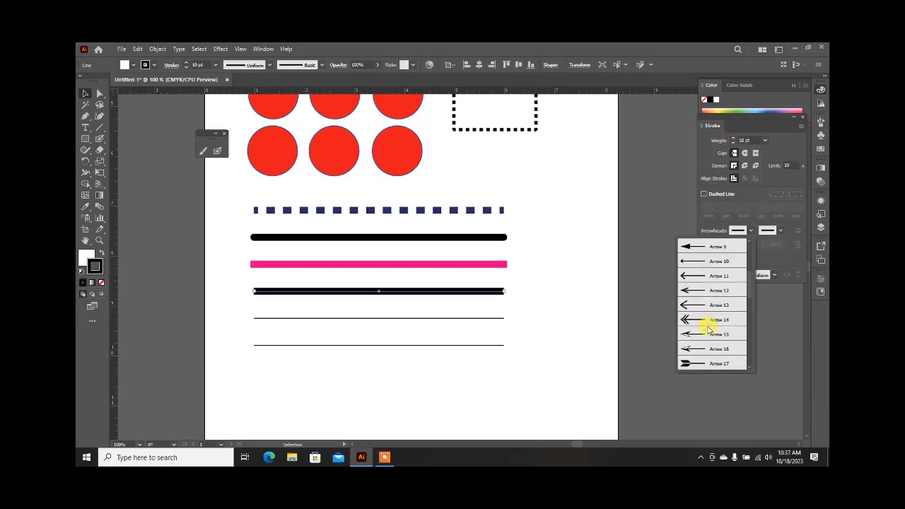
{"action": "scroll", "coordinate": [707, 330], "scroll_direction": "down", "scroll_amount": 2}
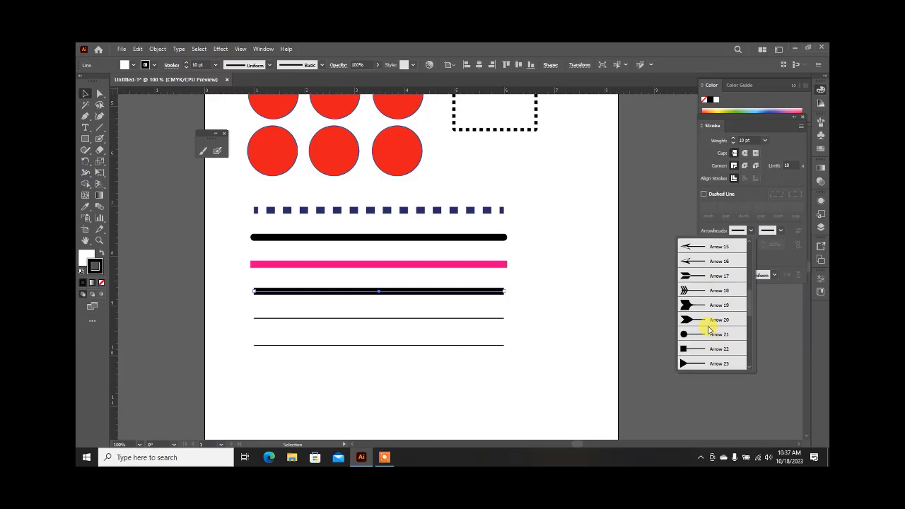
{"action": "left_click", "coordinate": [682, 300]}
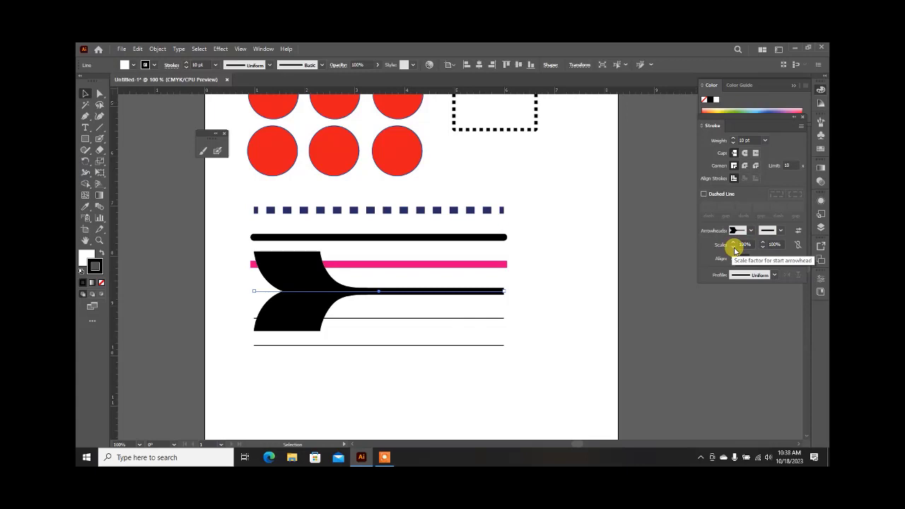
Reduce the scale of the start arrowhead on the 10 pt black line to 27%
{"action": "left_click", "coordinate": [734, 248]}
{"action": "left_click", "coordinate": [734, 248]}
{"action": "left_click", "coordinate": [734, 249]}
{"action": "left_click", "coordinate": [734, 248]}
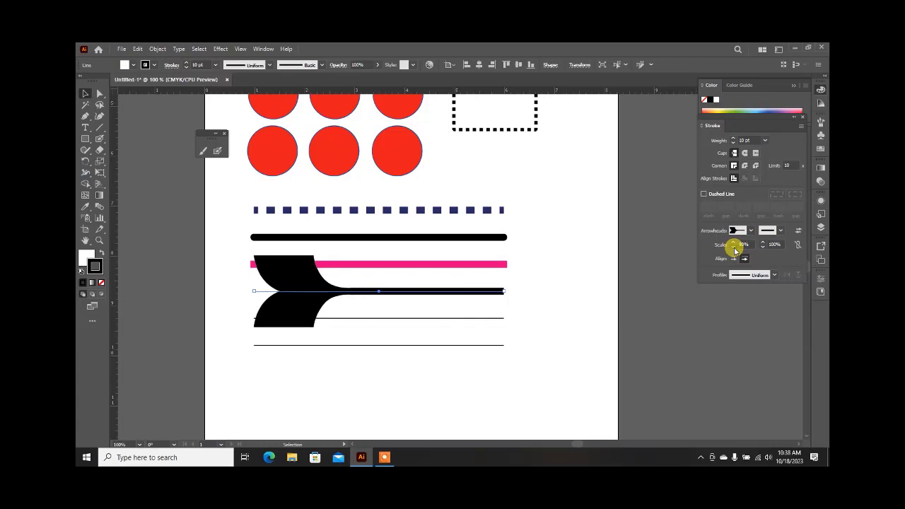
{"action": "left_click", "coordinate": [734, 248]}
{"action": "left_click", "coordinate": [734, 248]}
{"action": "left_click", "coordinate": [733, 248]}
{"action": "left_click", "coordinate": [734, 248]}
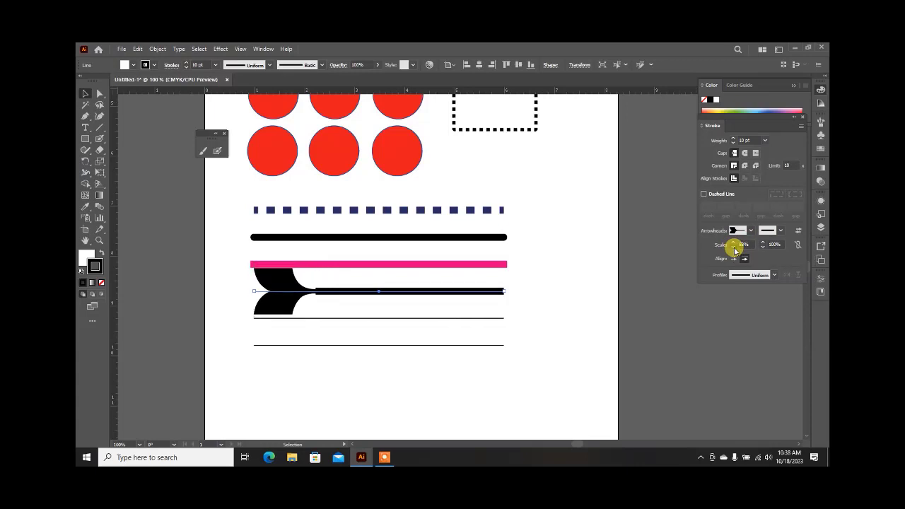
{"action": "left_click", "coordinate": [734, 248]}
{"action": "left_click", "coordinate": [734, 249]}
{"action": "left_click", "coordinate": [733, 248]}
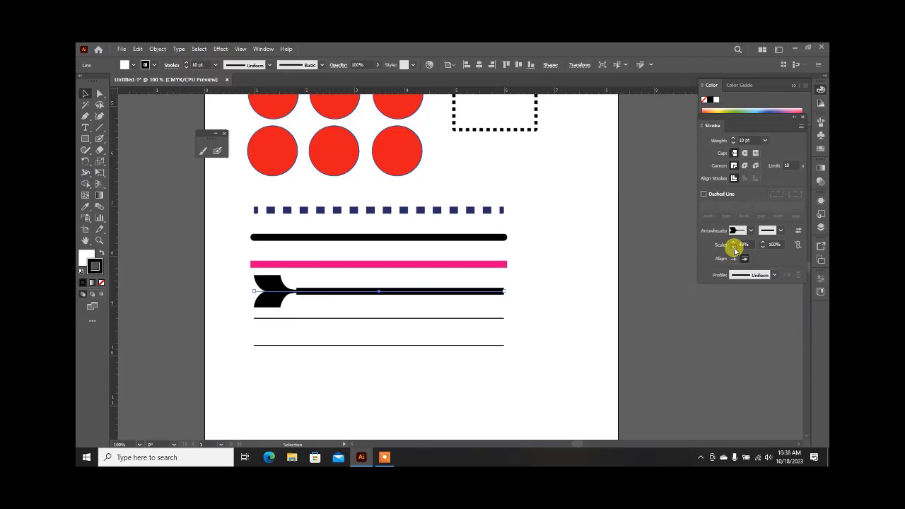
{"action": "left_click", "coordinate": [733, 249]}
{"action": "left_click", "coordinate": [734, 248]}
{"action": "left_click", "coordinate": [733, 248]}
{"action": "left_click", "coordinate": [734, 249]}
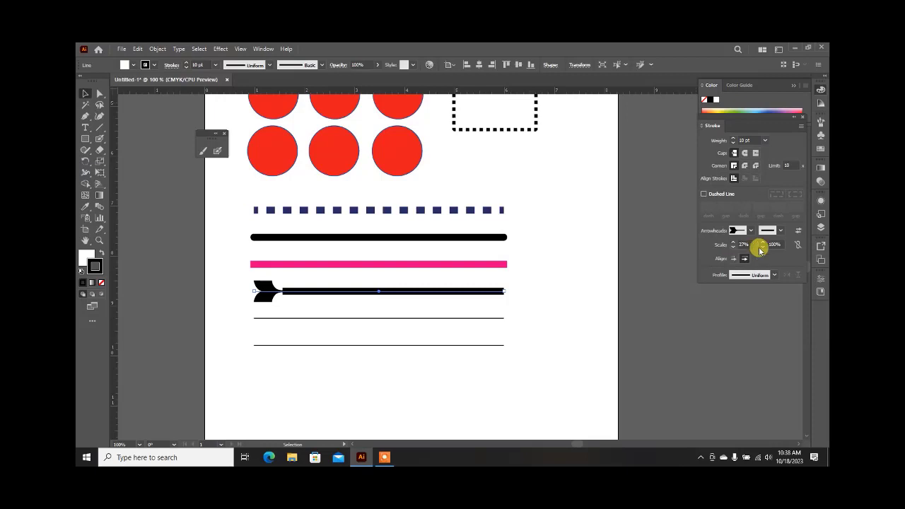
Apply the Arrow 1 arrowhead to the end of the same black line and scale it to 44%
{"action": "left_click", "coordinate": [778, 236]}
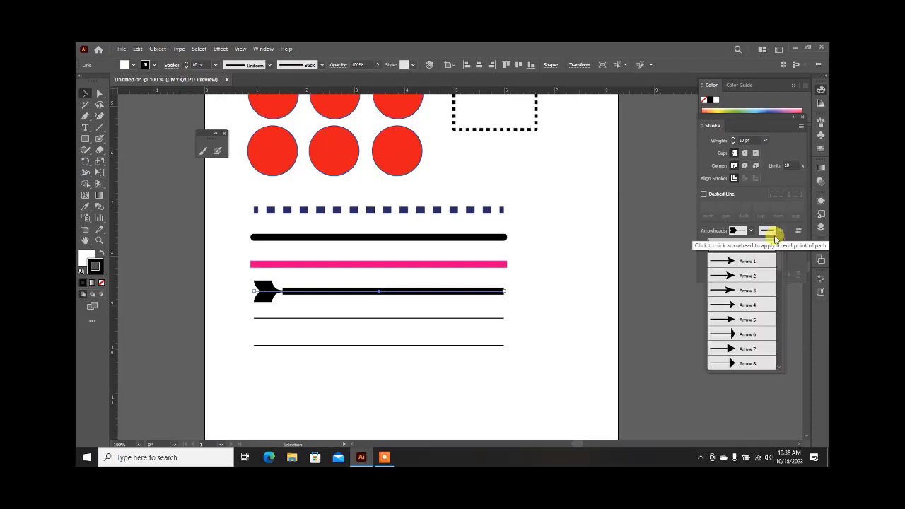
{"action": "left_click", "coordinate": [735, 263]}
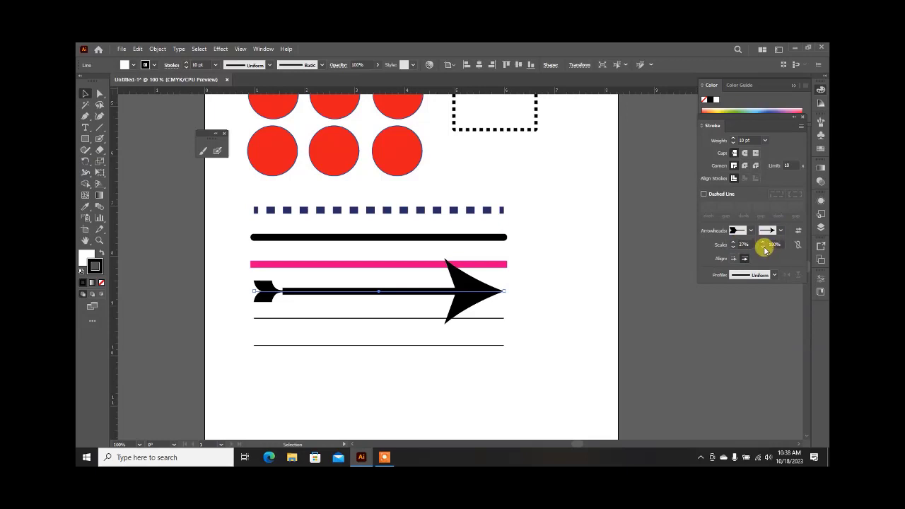
{"action": "left_click_drag", "start_coordinate": [763, 248], "coordinate": [764, 249]}
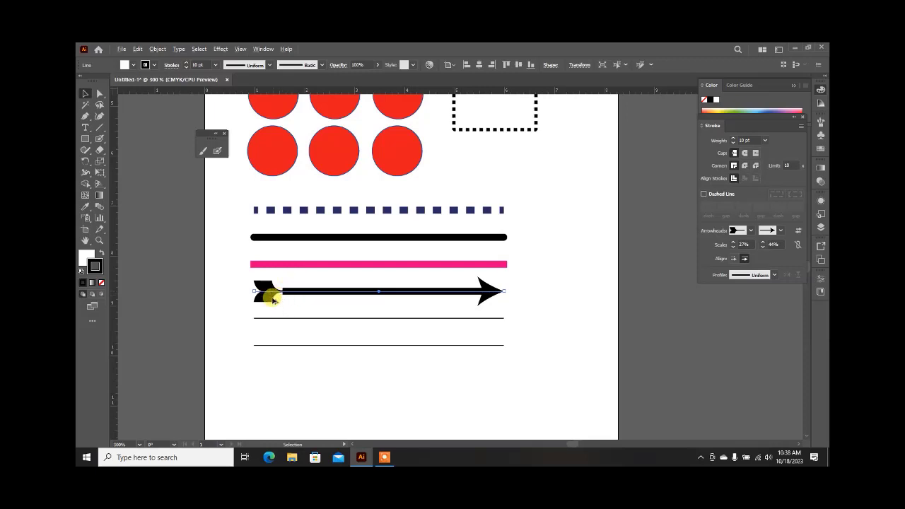
Try extending the arrow tips beyond the ends of the path, and return to placing them at the path ends
{"action": "scroll", "coordinate": [282, 294], "scroll_direction": "up", "scroll_amount": 5}
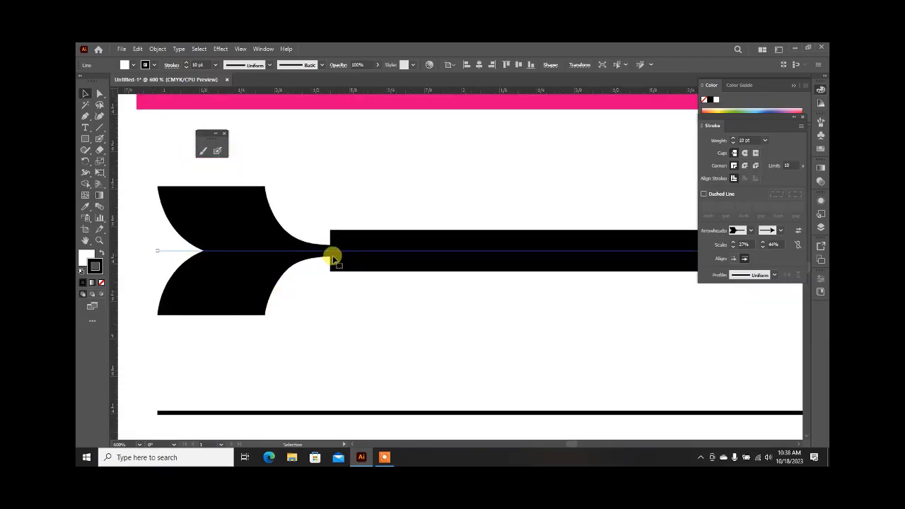
{"action": "left_click", "coordinate": [734, 260]}
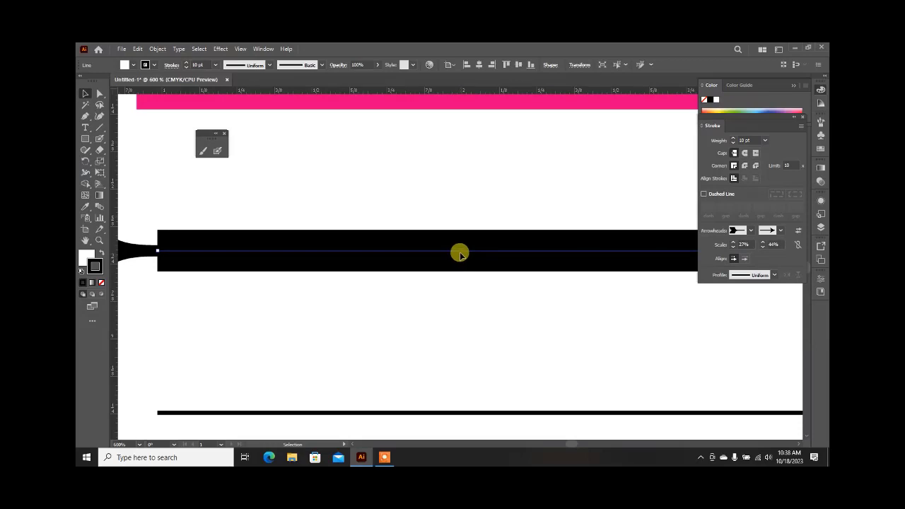
{"action": "scroll", "coordinate": [459, 253], "scroll_direction": "down", "scroll_amount": 3}
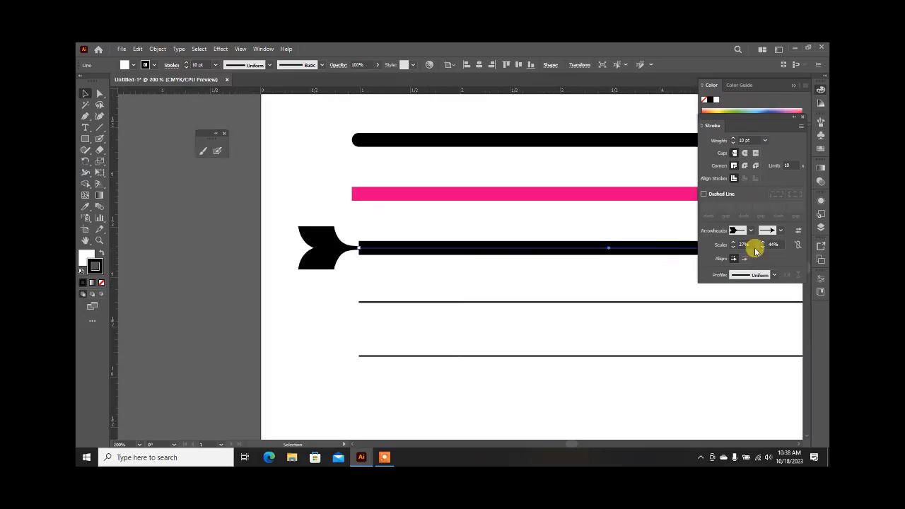
{"action": "left_click", "coordinate": [744, 258]}
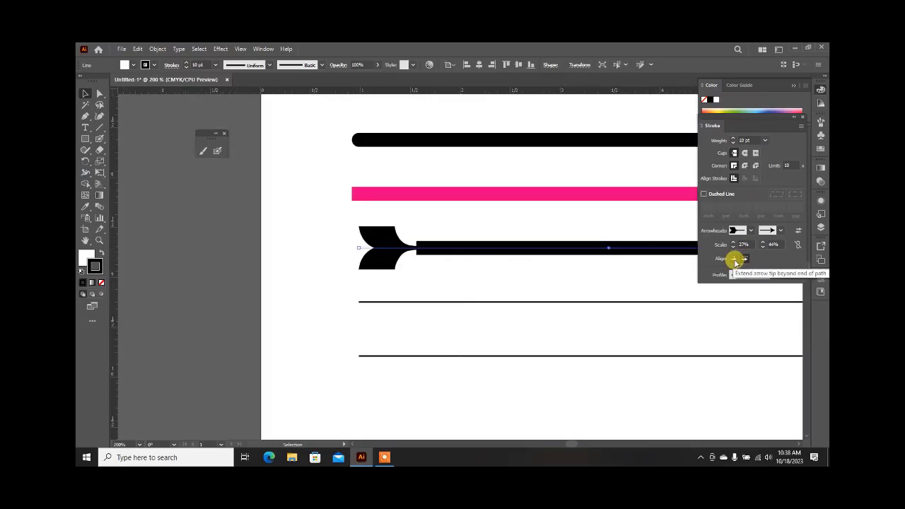
{"action": "left_click", "coordinate": [735, 260]}
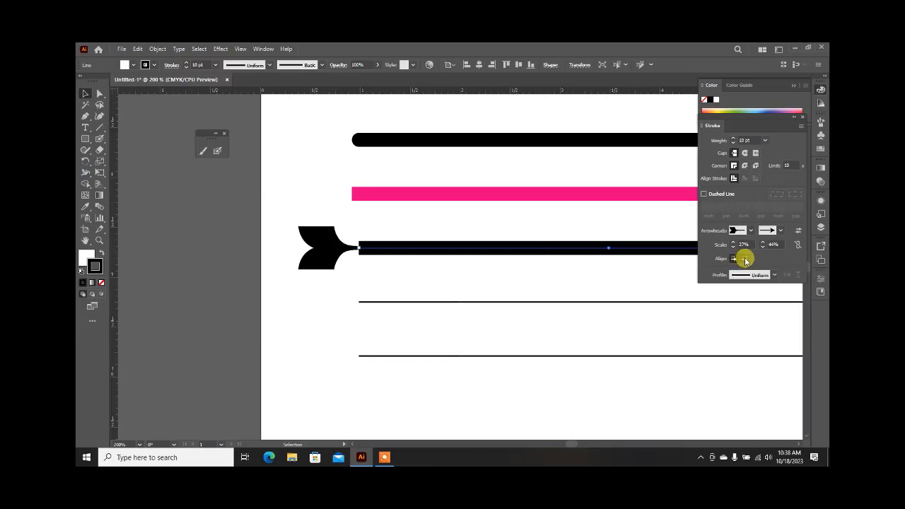
{"action": "left_click", "coordinate": [743, 259]}
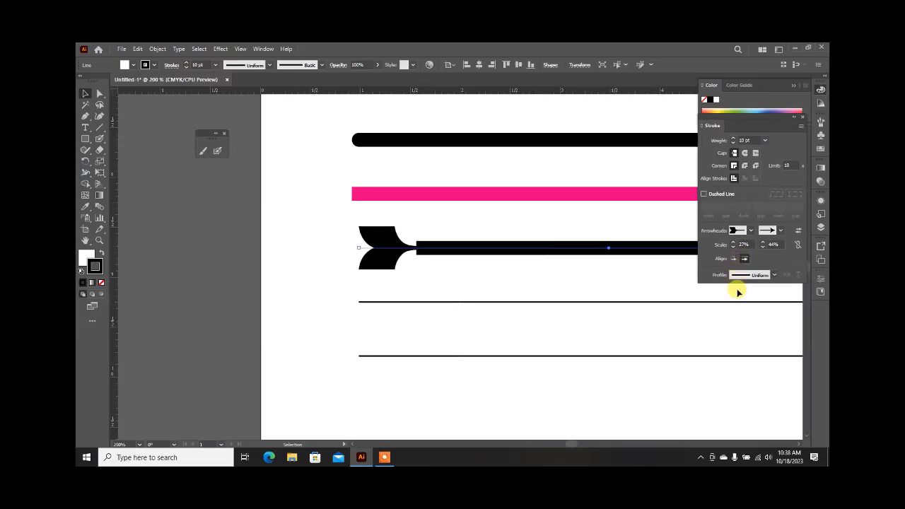
Apply the symmetrical lens-shaped width profile, thickest in the middle, to the black arrow line and deselect it
{"action": "left_click", "coordinate": [774, 276]}
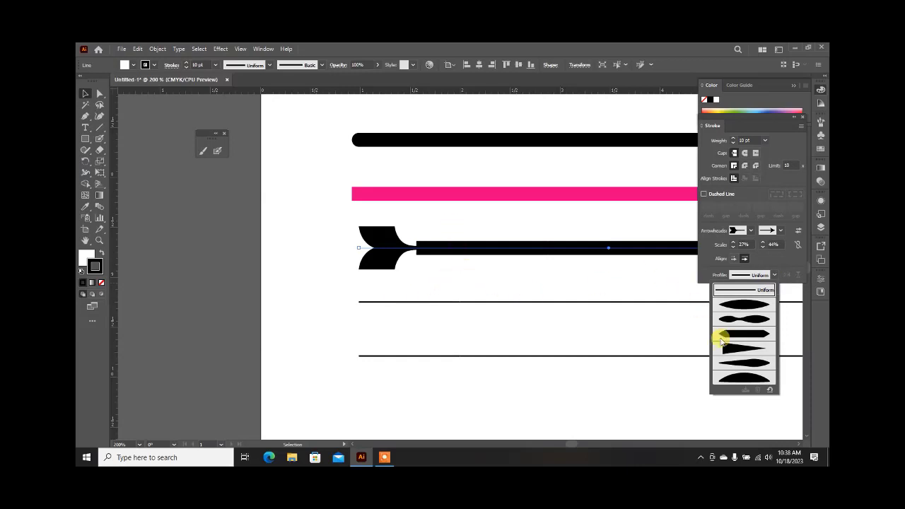
{"action": "left_click", "coordinate": [744, 306]}
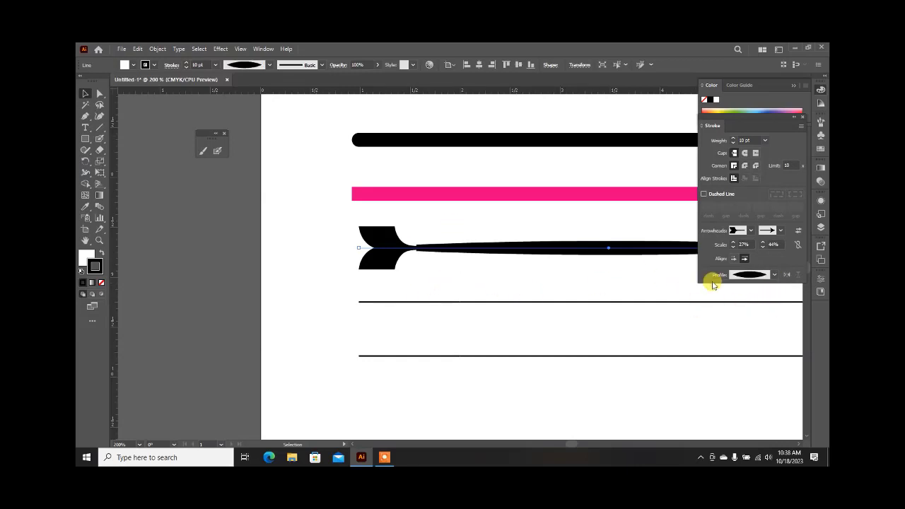
{"action": "scroll", "coordinate": [366, 242], "scroll_direction": "down", "scroll_amount": 1}
{"action": "scroll", "coordinate": [337, 236], "scroll_direction": "down", "scroll_amount": 2}
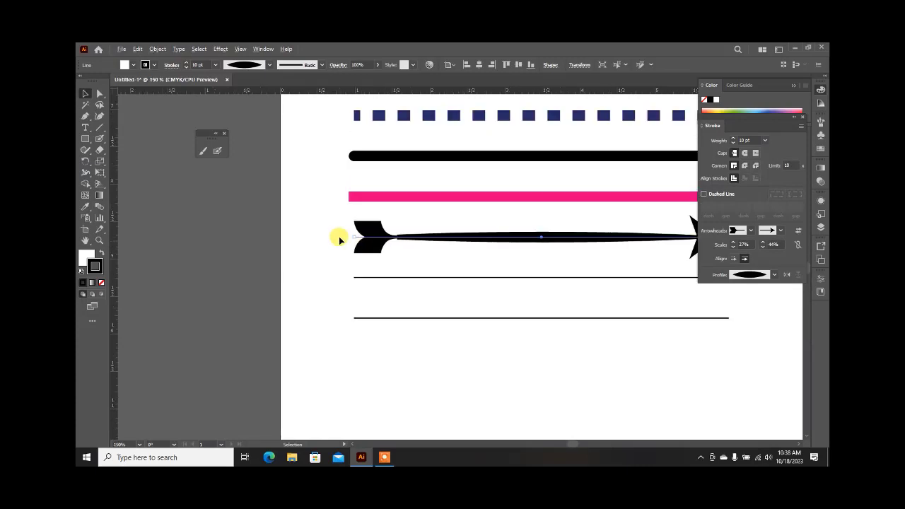
{"action": "scroll", "coordinate": [434, 255], "scroll_direction": "up", "scroll_amount": 1}
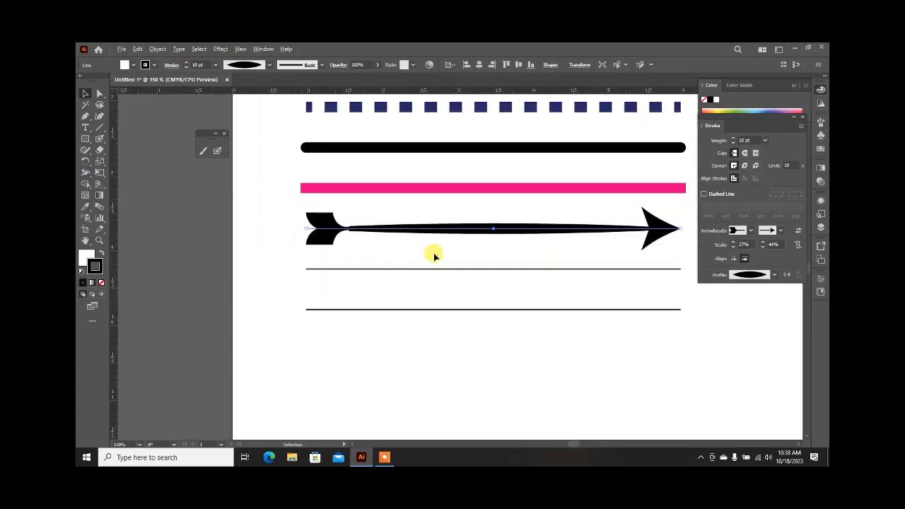
{"action": "left_click", "coordinate": [484, 200]}
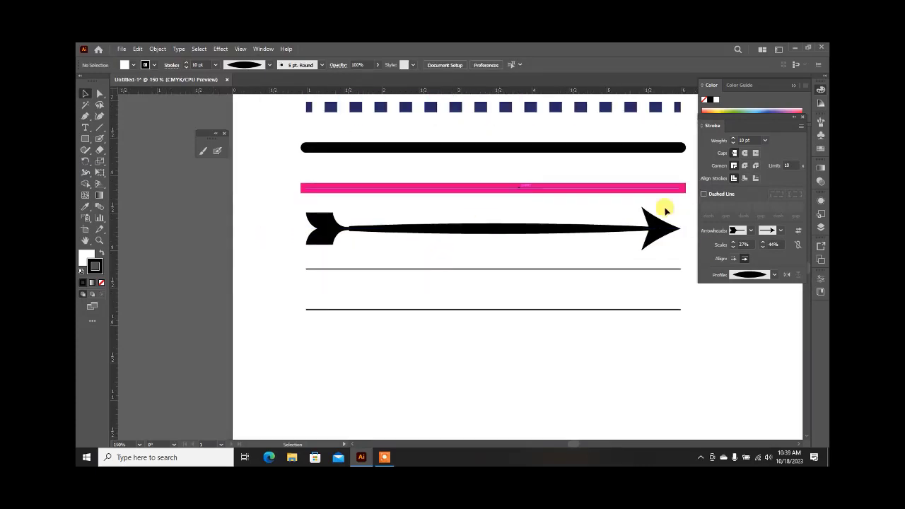
Apply the arched width profile with a flat underside to the pink line and deselect it
{"action": "left_click", "coordinate": [587, 189]}
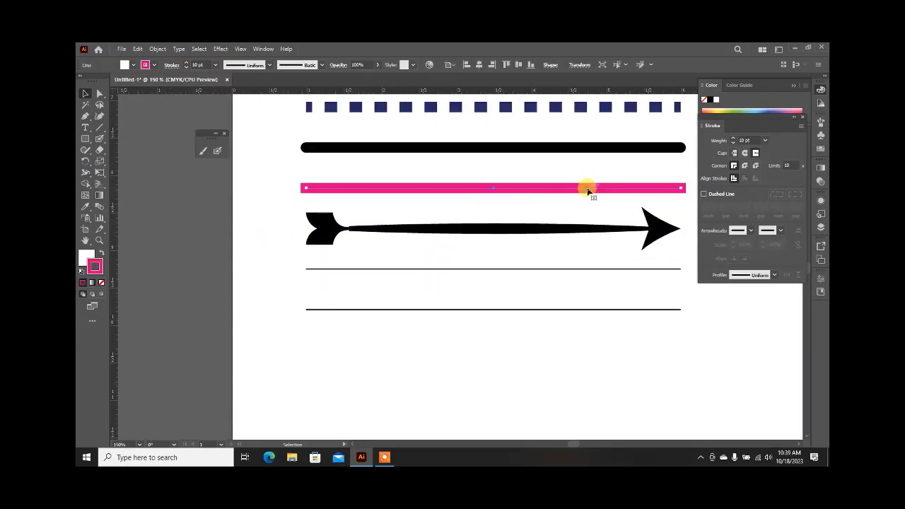
{"action": "left_click", "coordinate": [772, 275]}
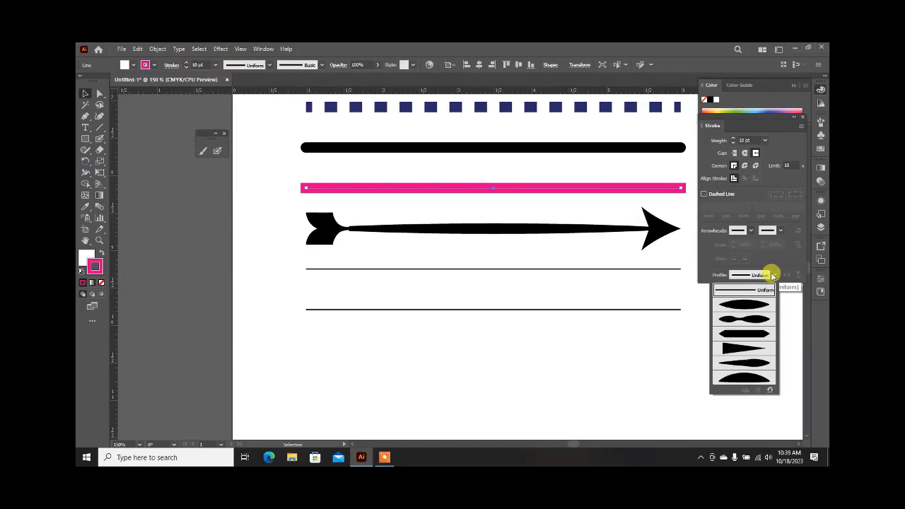
{"action": "left_click", "coordinate": [742, 376]}
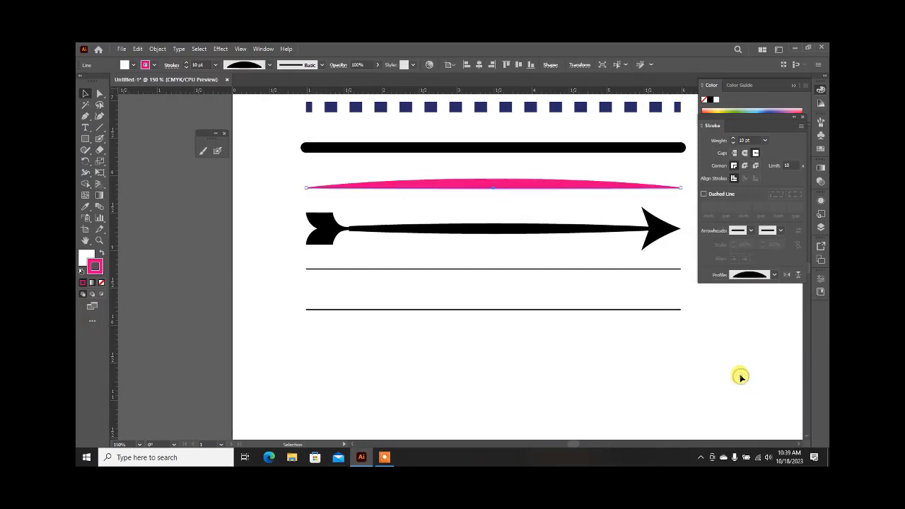
{"action": "left_click", "coordinate": [562, 342]}
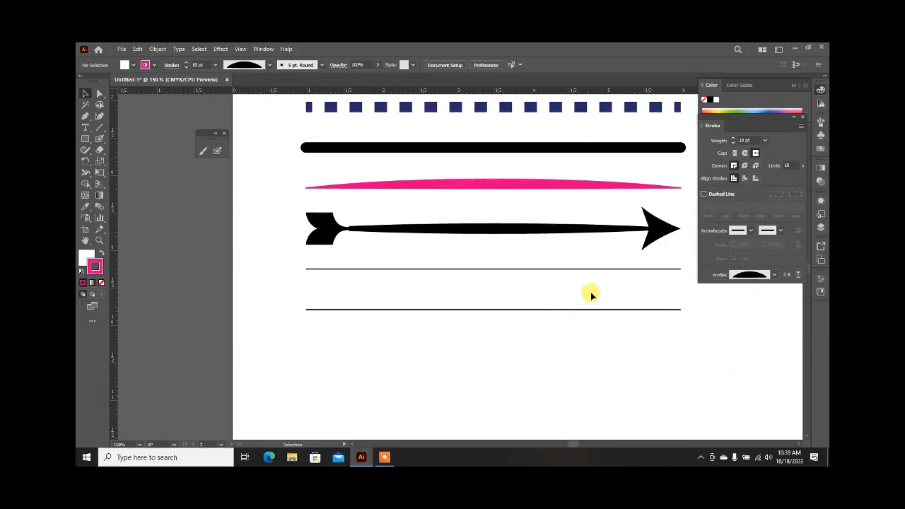